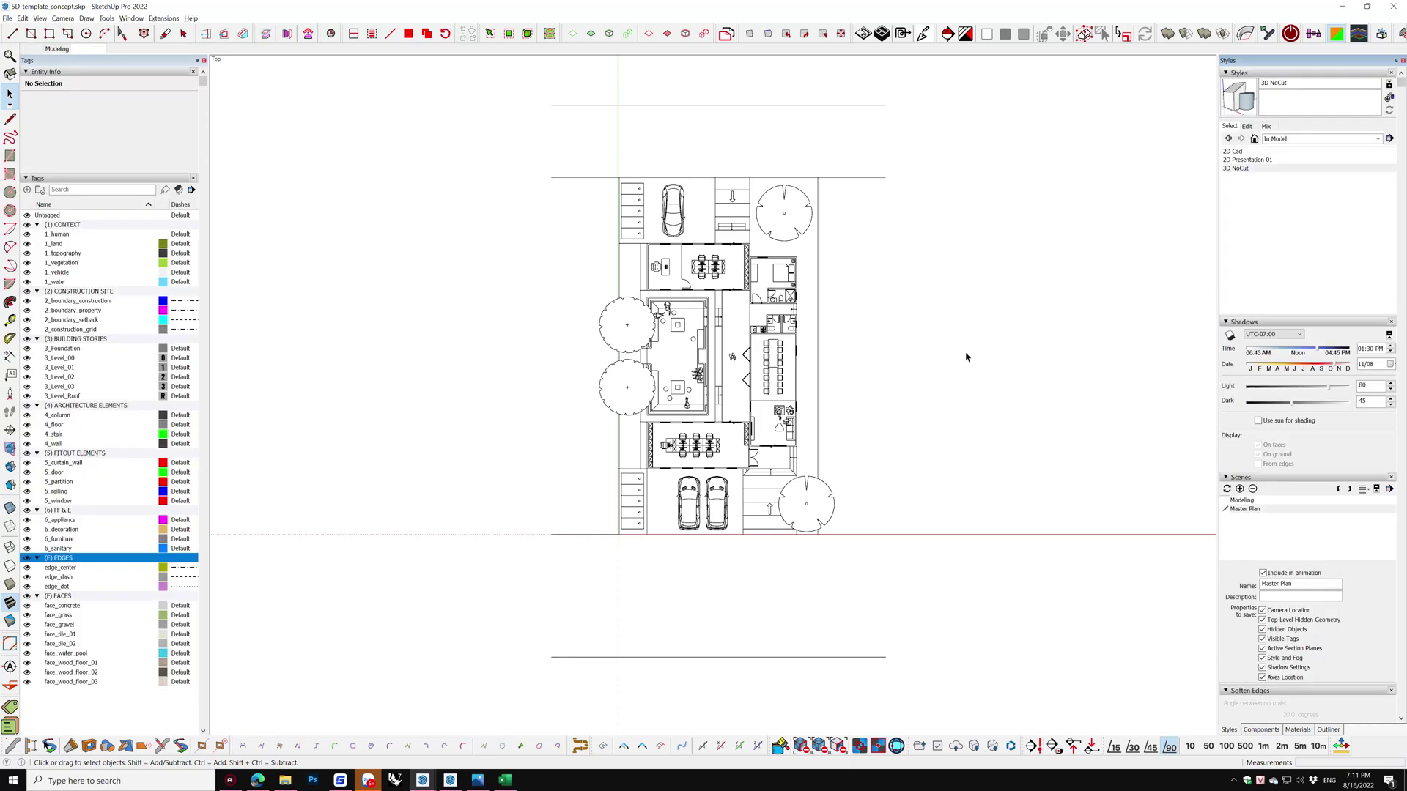
Orbit the site plan into perspective, then return to the straight Top view
mouse_move(586, 337)
middle_mouse_down()
mouse_move(402, 132)
mouse_move(804, 525)
mouse_move(791, 354)
mouse_move(754, 173)
mouse_move(698, 241)
mouse_move(682, 567)
middle_mouse_up()
scroll(682, 566, "up", 2)
scroll(682, 566, "up", 4)
scroll(682, 567, "up", 3)
key("t")
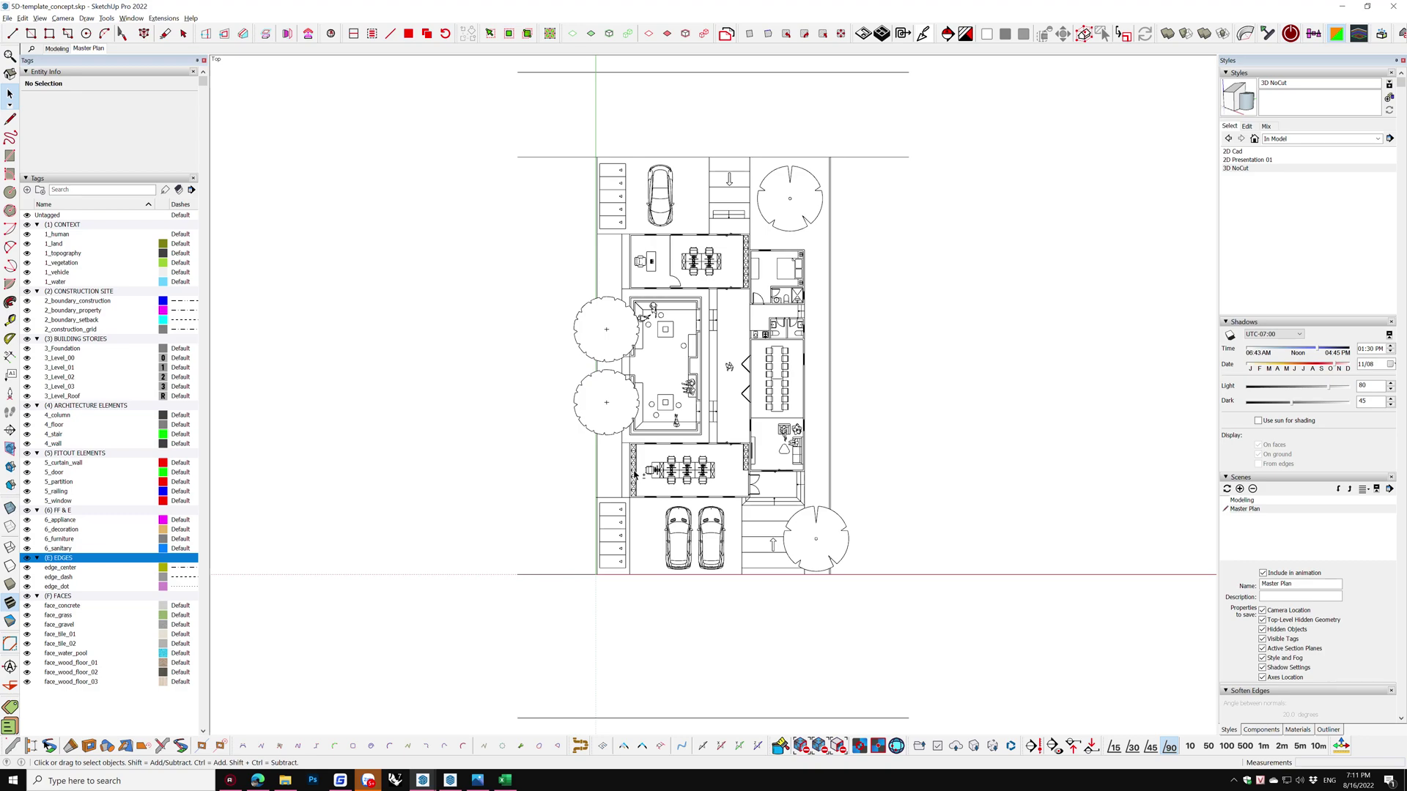
Apply the 2D Cad style (white lines on black) after trying 2D Presentation 01
left_click(1243, 161)
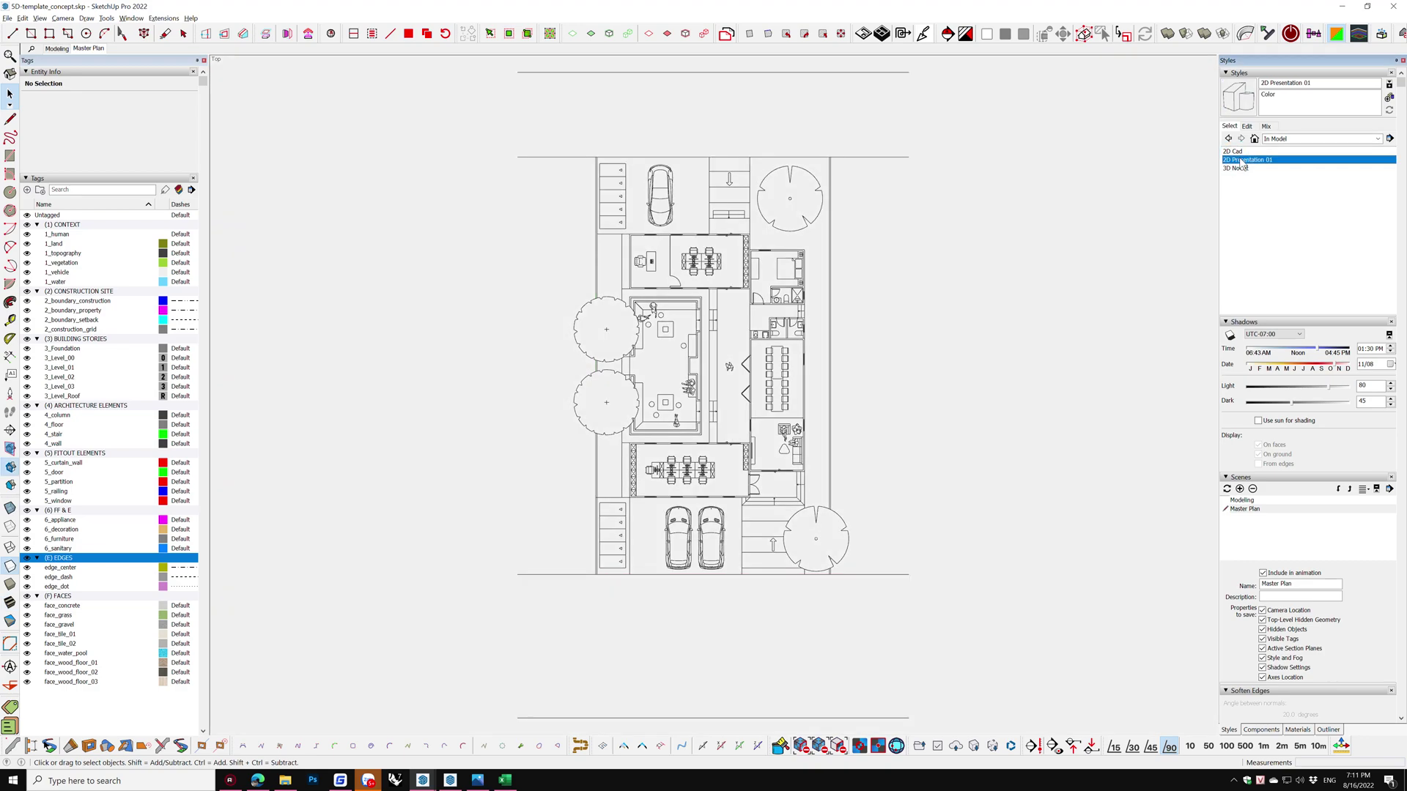
left_click(1235, 152)
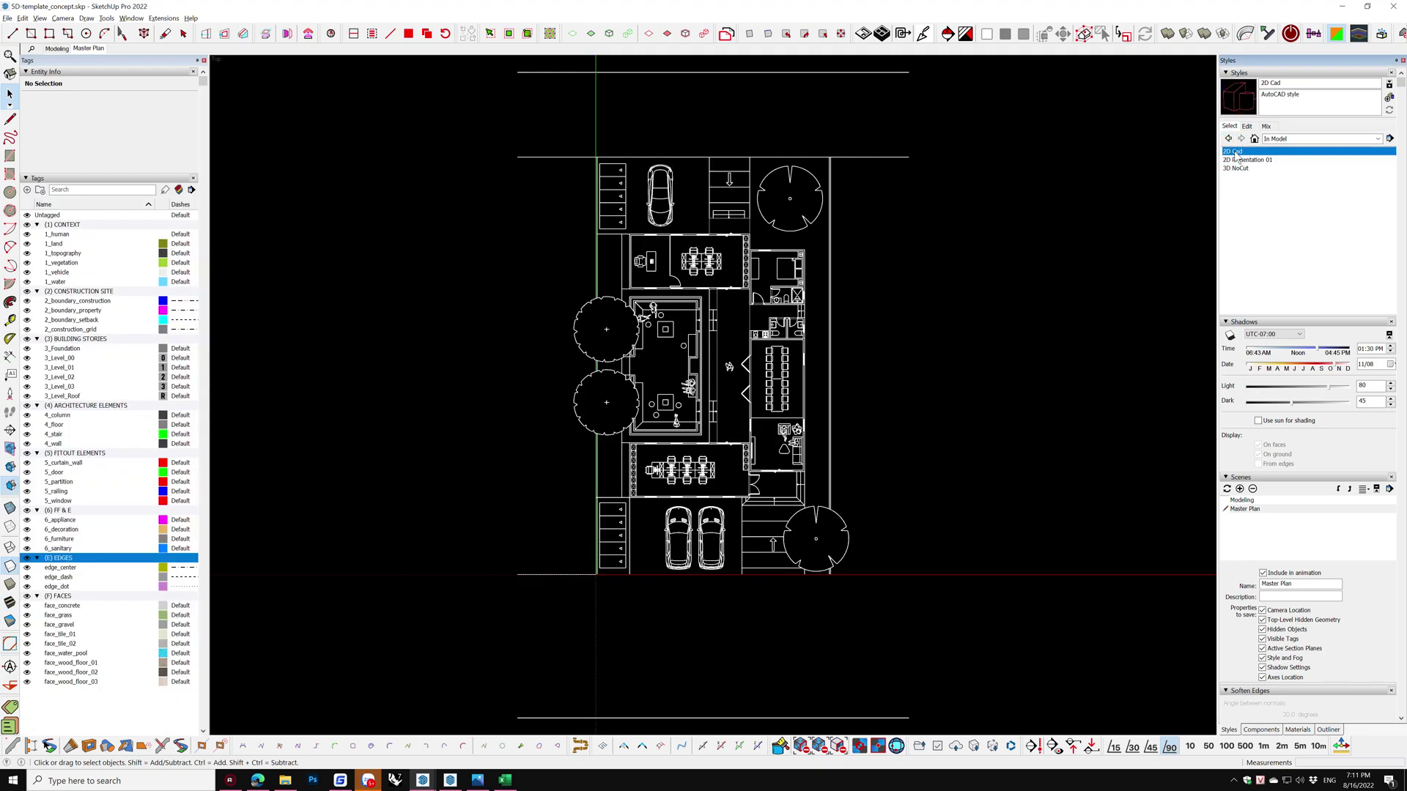
left_click(1294, 729)
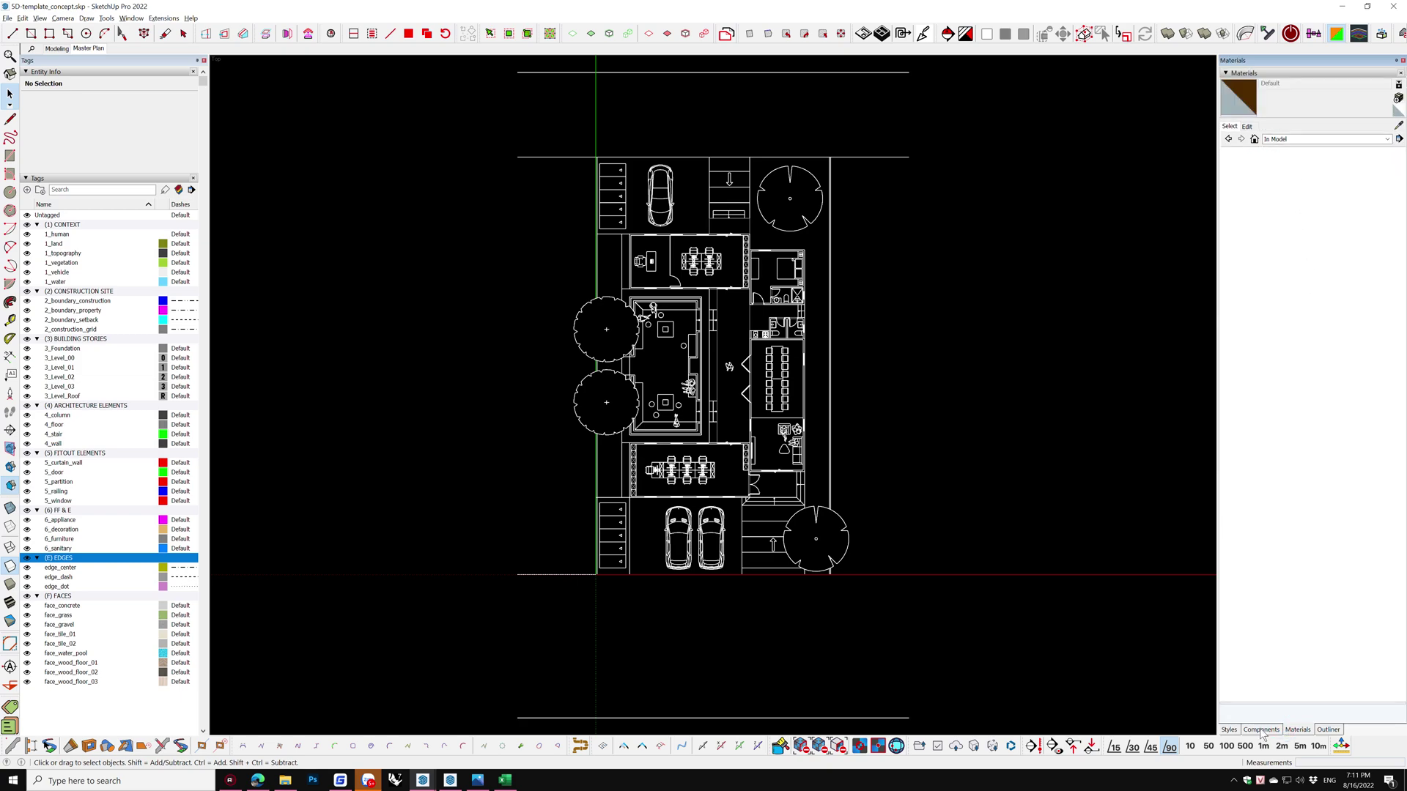
left_click(1231, 731)
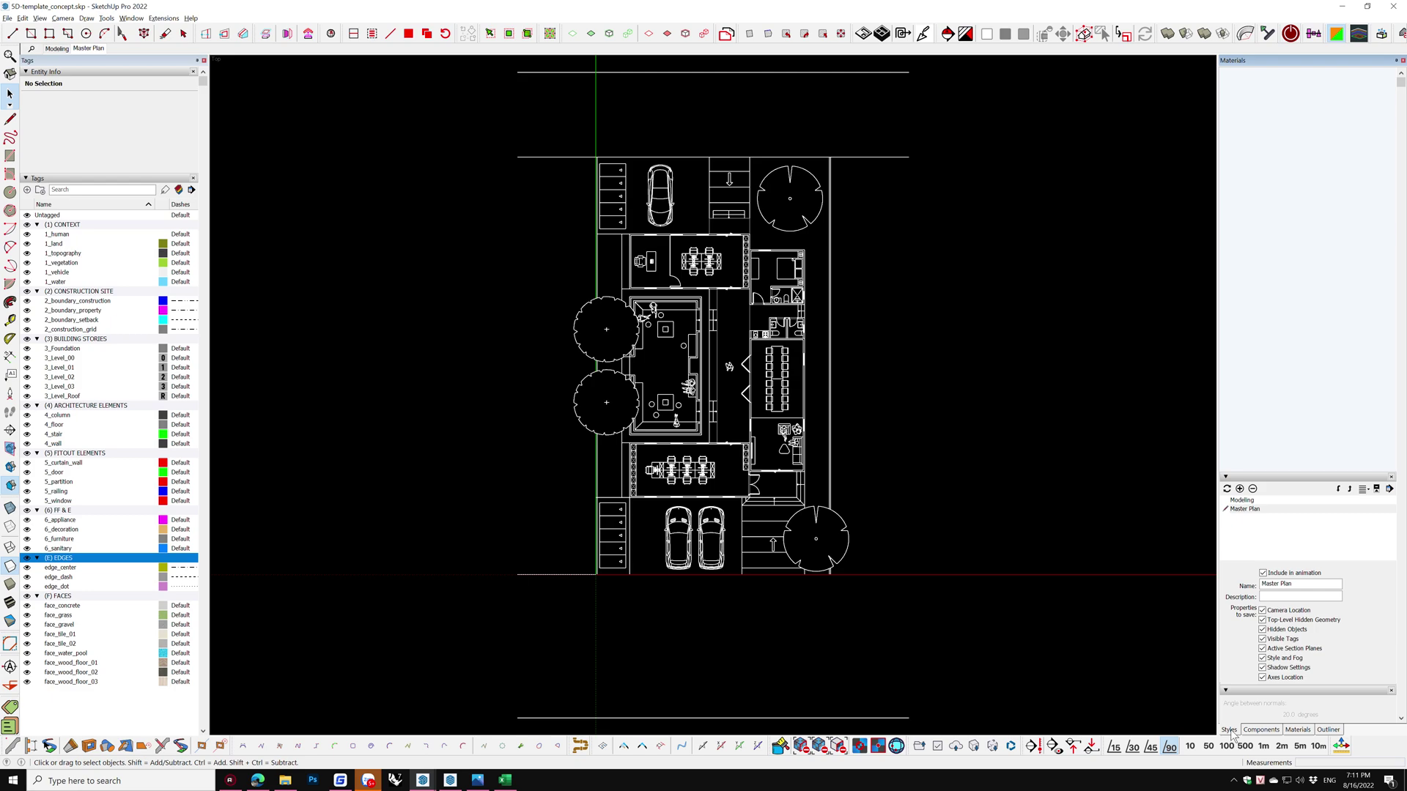
scroll(705, 401, "up", 1)
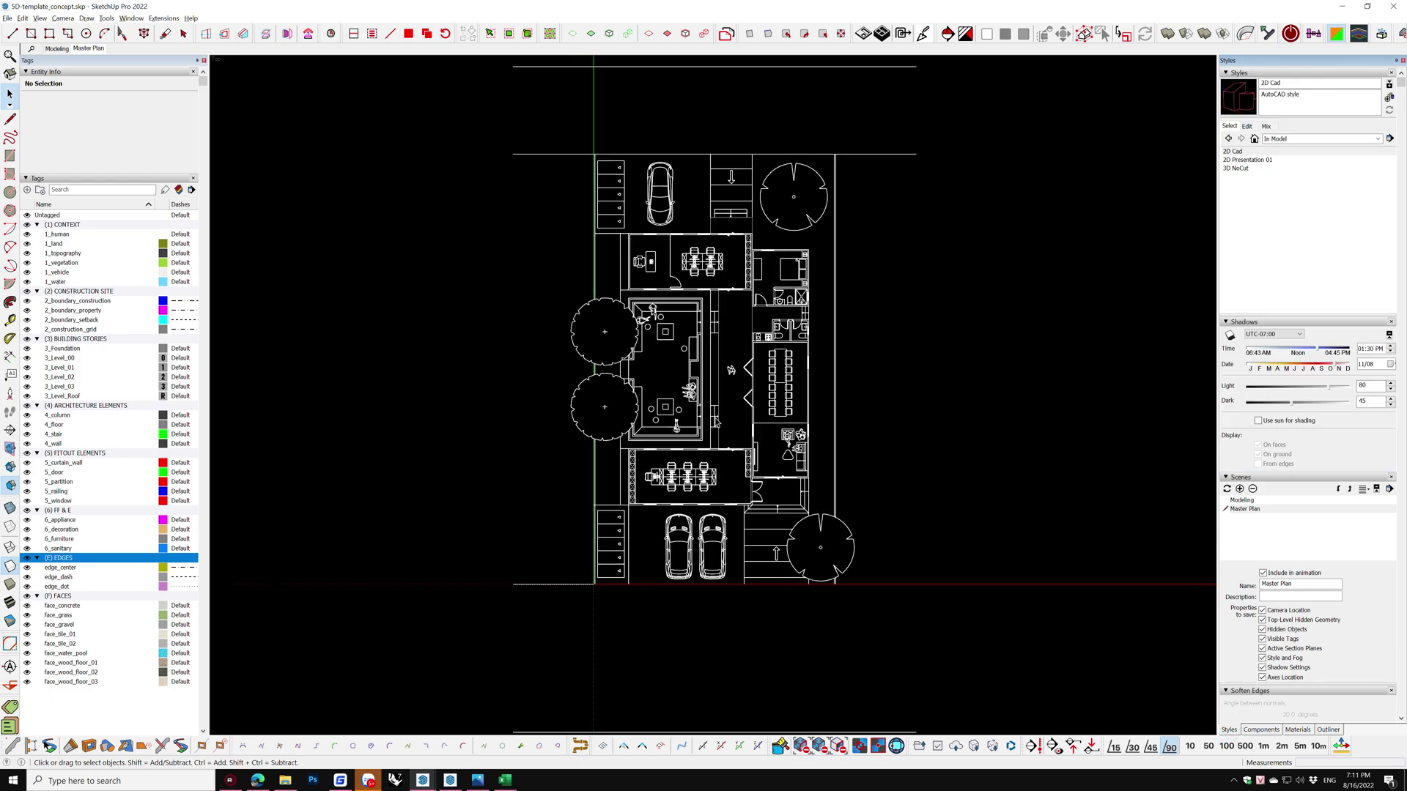
Tag the top-right, left-side and bottom-right site trees as 1_vegetation
left_click(818, 222)
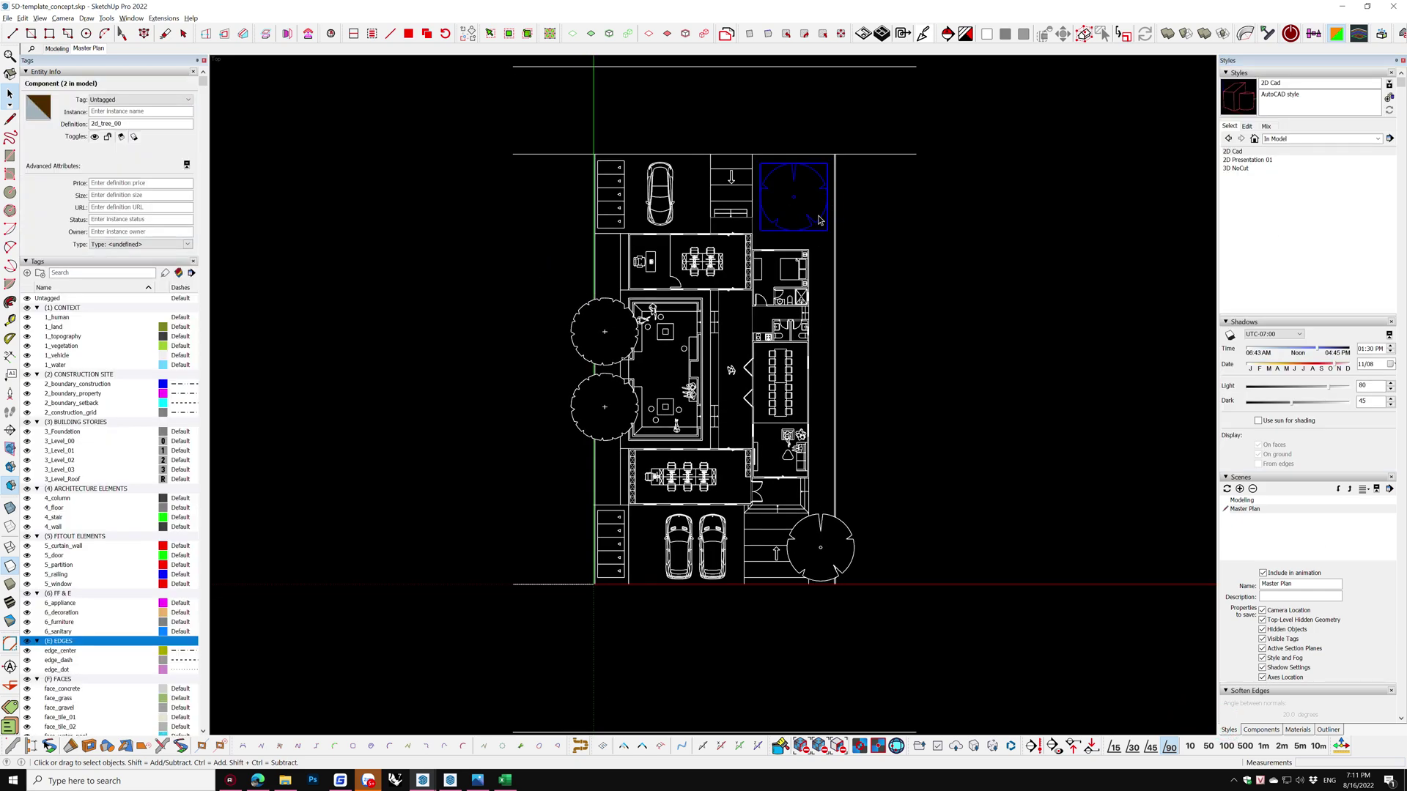
left_click_drag(576, 342, 559, 418, "shift")
left_click(863, 528, "shift")
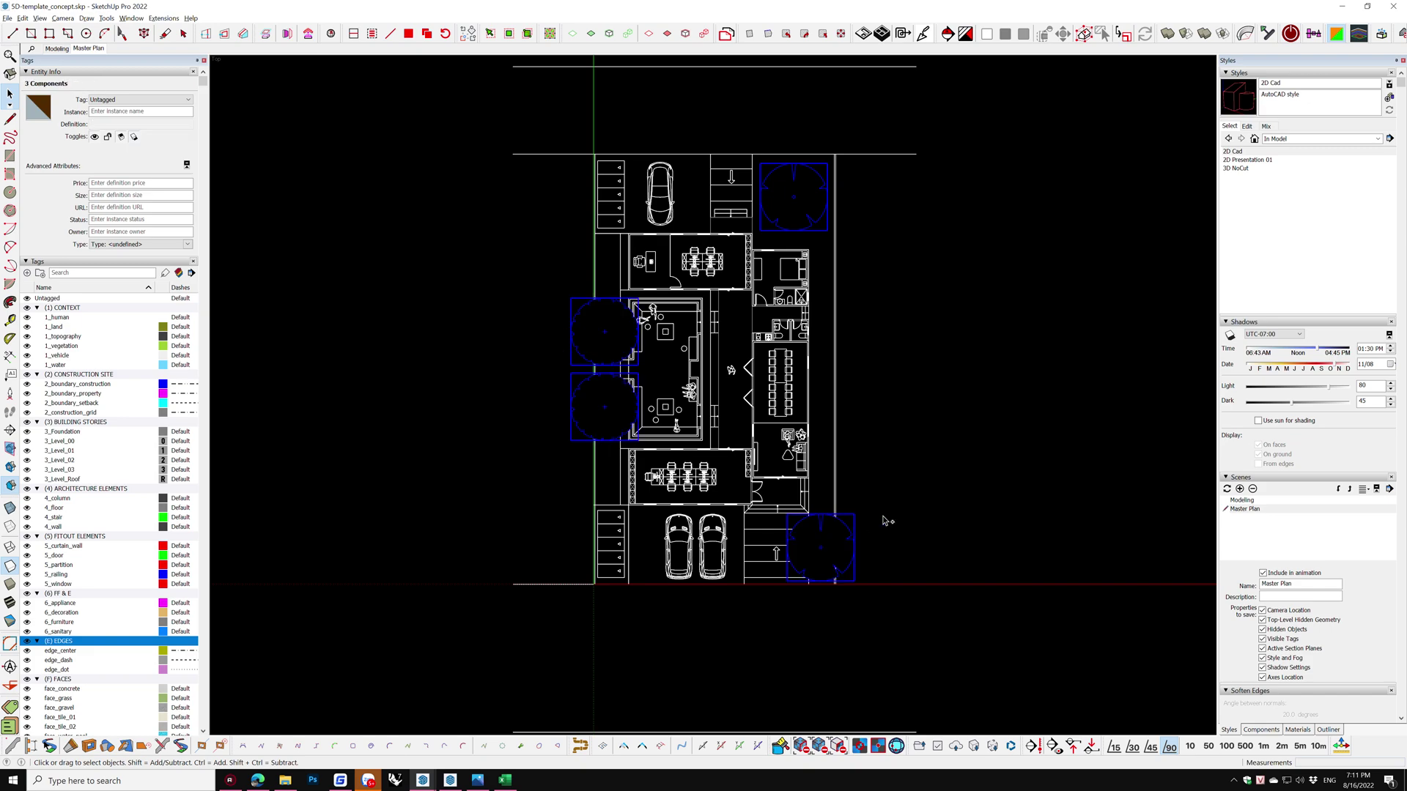
type("t")
type("1")
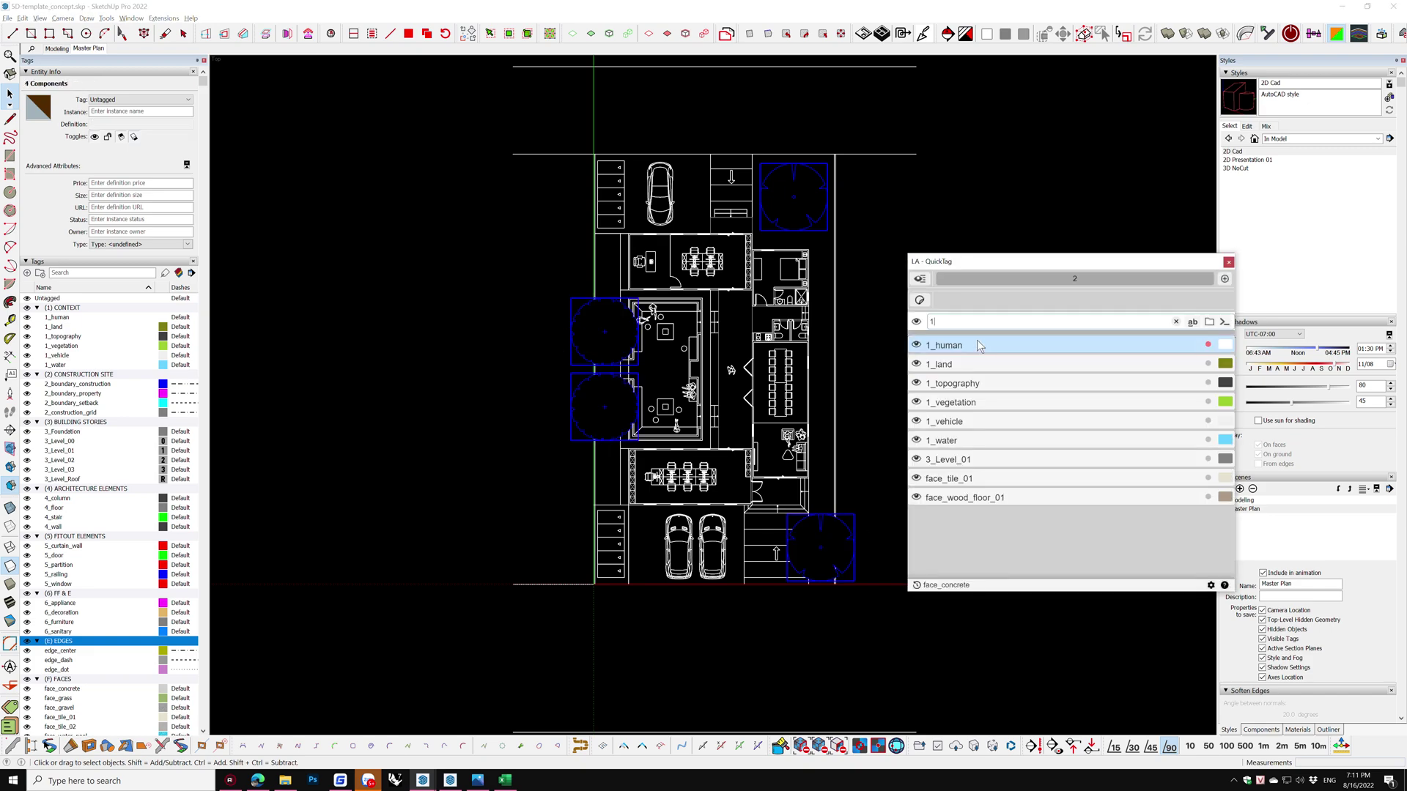
left_click(957, 409)
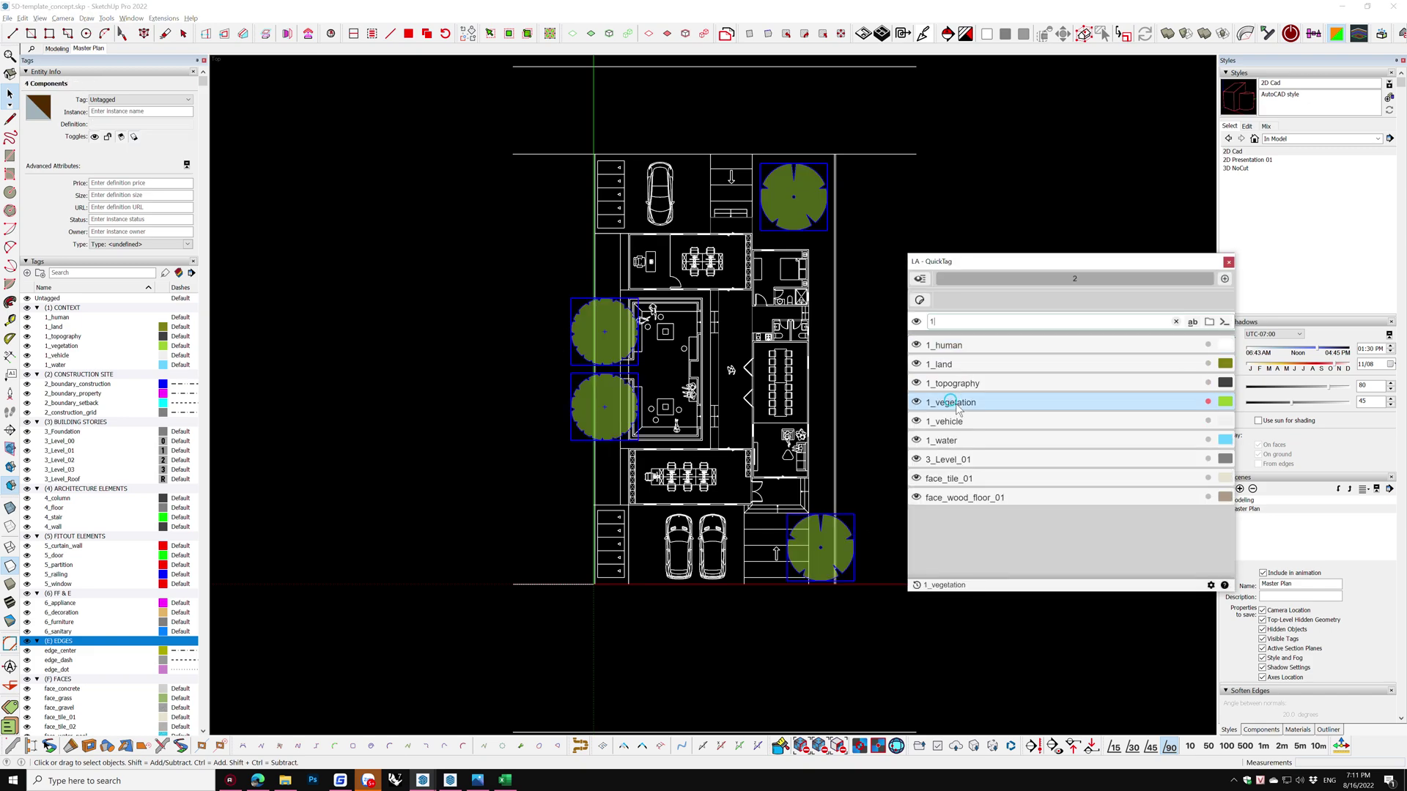
Tag the indoor plant inside its group as 1_vegetation
scroll(794, 396, "up", 3)
scroll(793, 395, "up", 2)
double_click(793, 395)
left_click(793, 395)
left_click(952, 421)
left_click(872, 411)
scroll(861, 407, "down", 3)
scroll(858, 410, "up", 2)
scroll(798, 425, "up", 3)
Tag the human figures inside the furniture group as 1_human
left_click(798, 425)
double_click(798, 425)
scroll(799, 429, "up", 1)
left_click(834, 452)
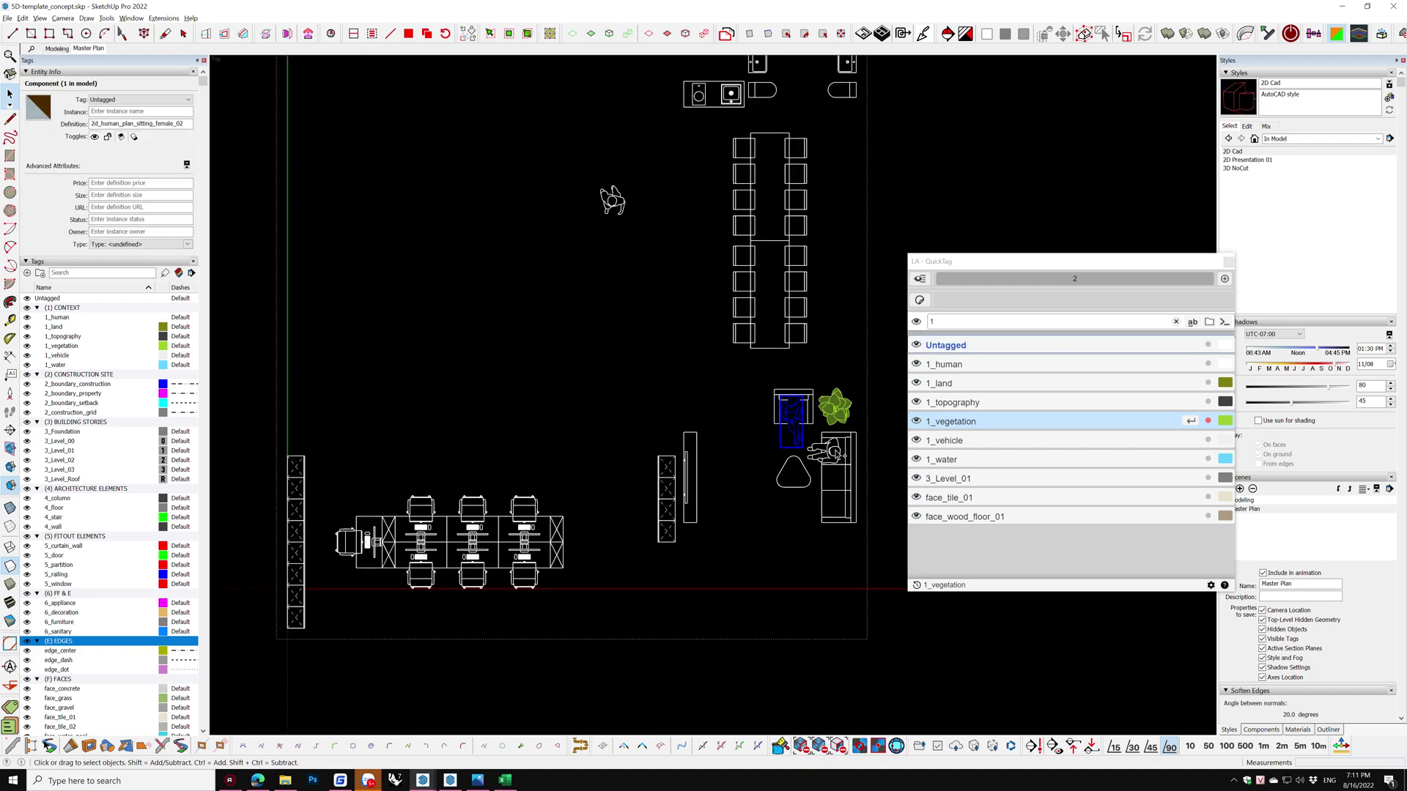
scroll(773, 418, "down", 2)
scroll(773, 418, "down", 1)
scroll(732, 403, "down", 1)
left_click(643, 193, "ctrl")
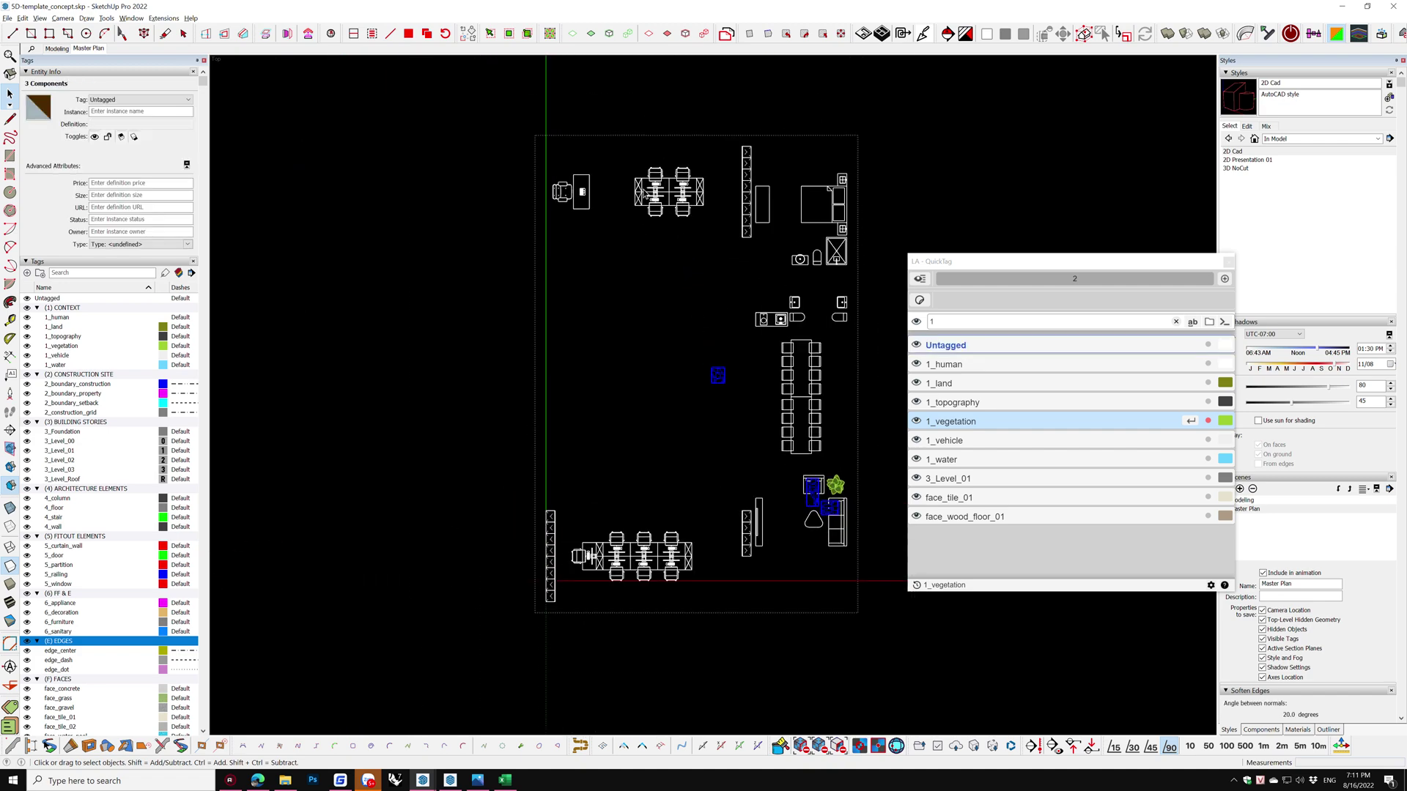
left_click(947, 365)
left_click(408, 329)
scroll(408, 337, "up", 2)
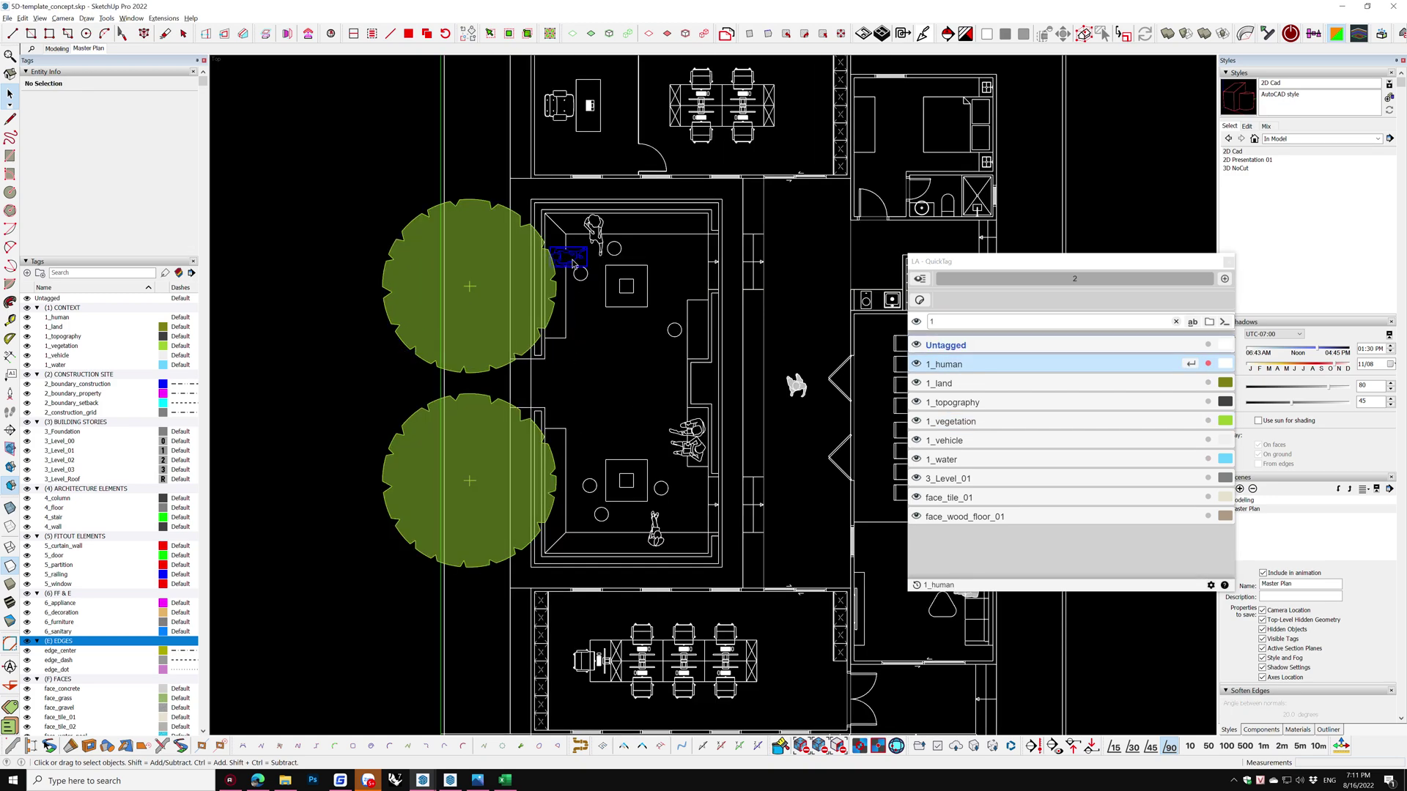
Tag the remaining living-room, lower and seated figures as 1_human, then clear the selection
left_click(574, 260)
left_click(652, 529, "ctrl")
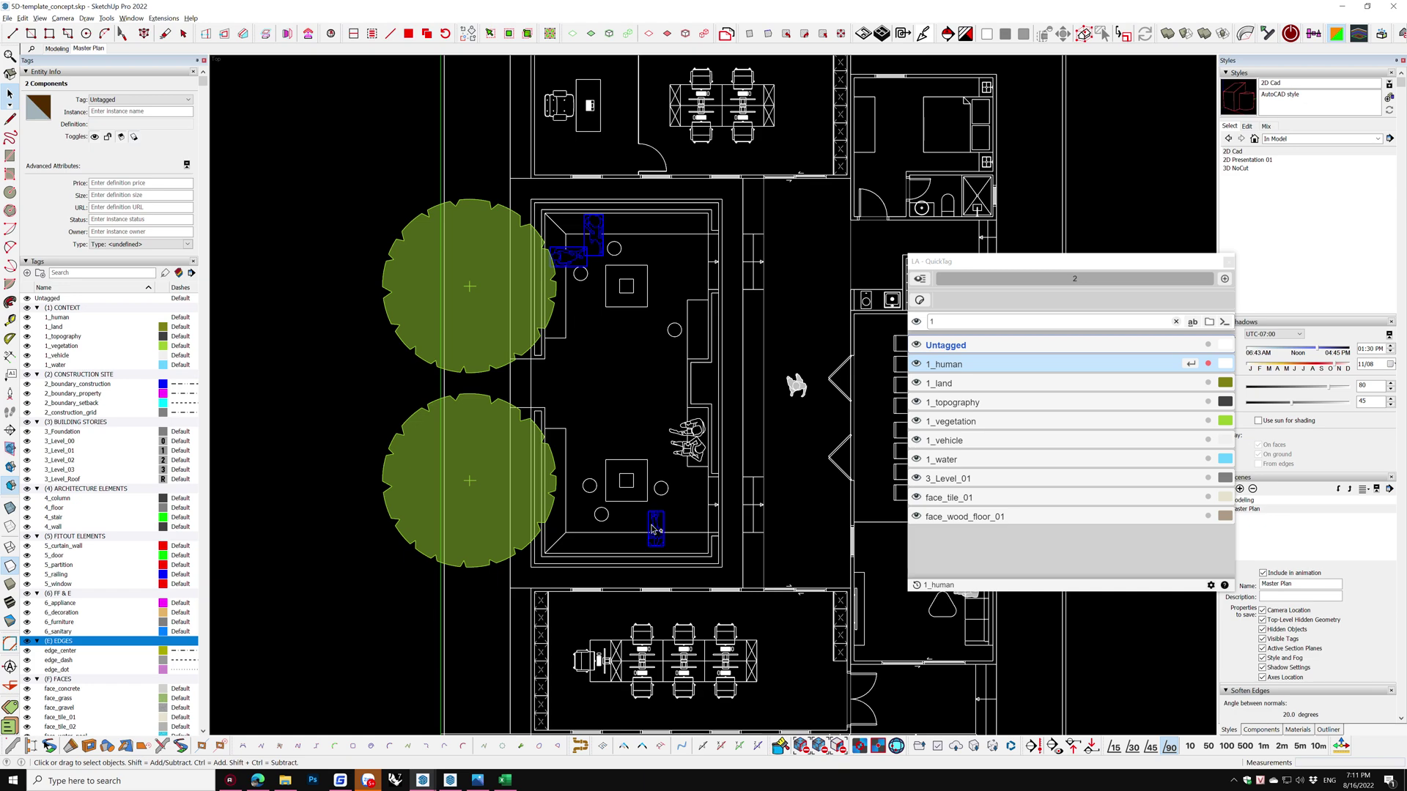
left_click(681, 452, "ctrl")
left_click(682, 438, "ctrl")
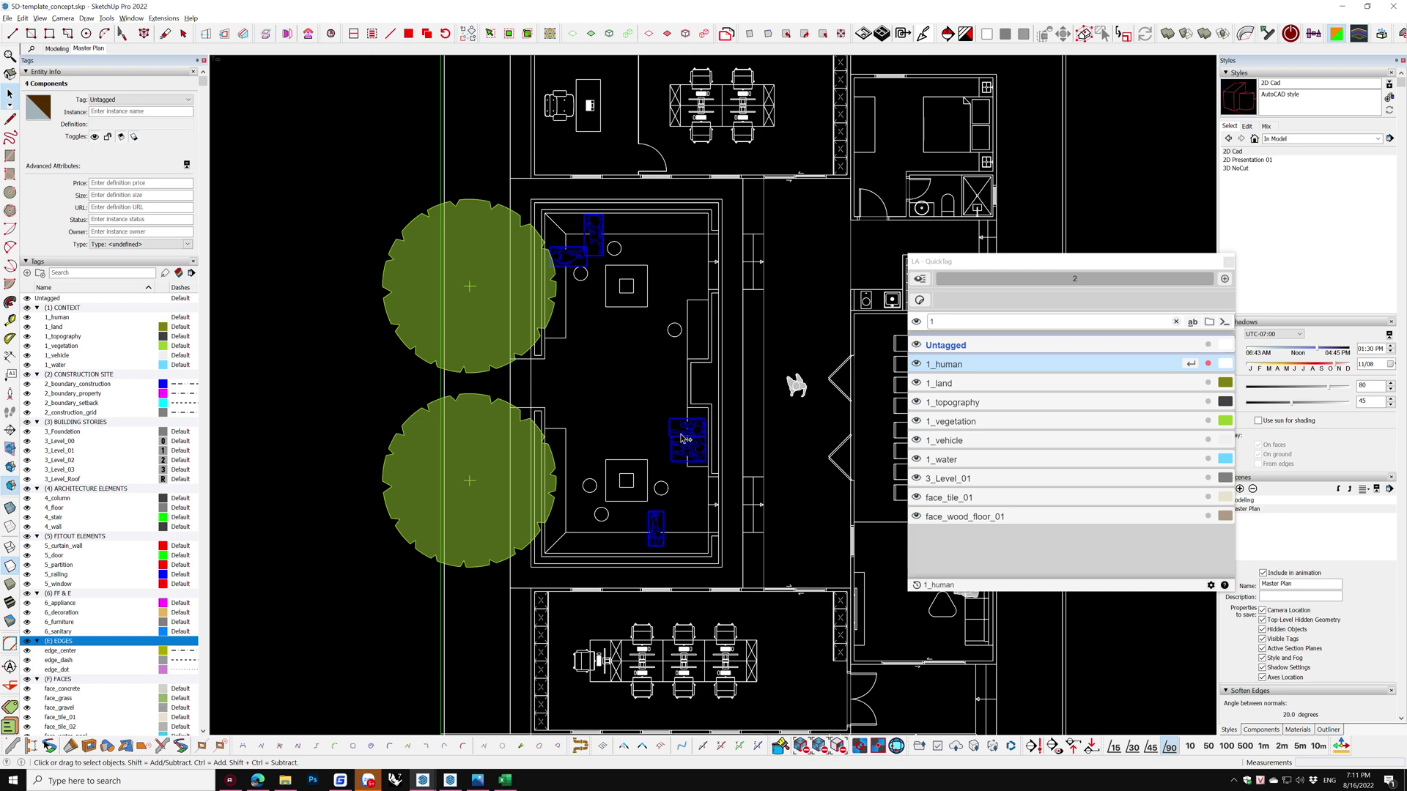
left_click(919, 367)
scroll(498, 308, "down", 2)
scroll(498, 308, "down", 2)
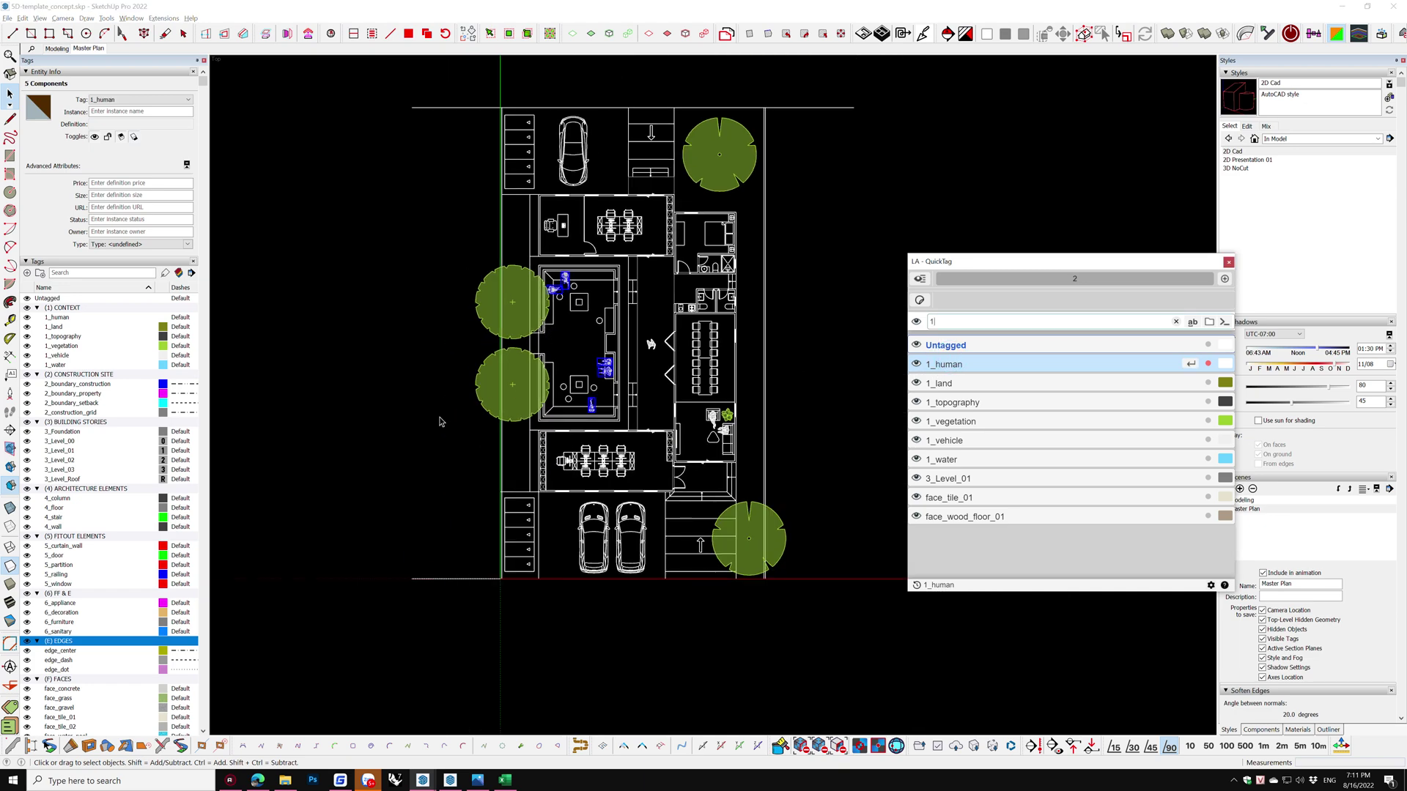
left_click(431, 409)
scroll(688, 337, "up", 2)
scroll(688, 337, "up", 1)
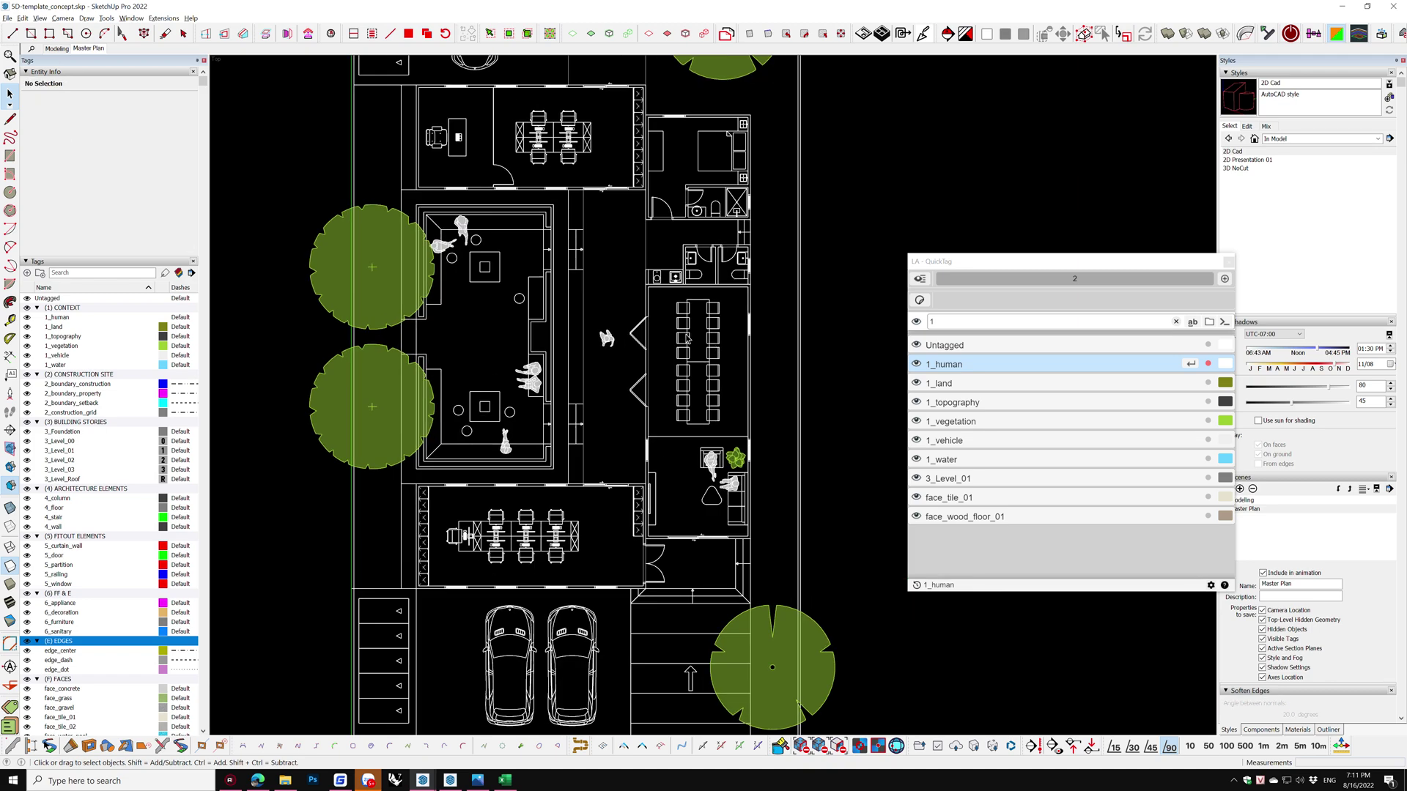
Tag all the furniture inside the furniture group, including sofa and chair, as 6_furniture
left_click(687, 337)
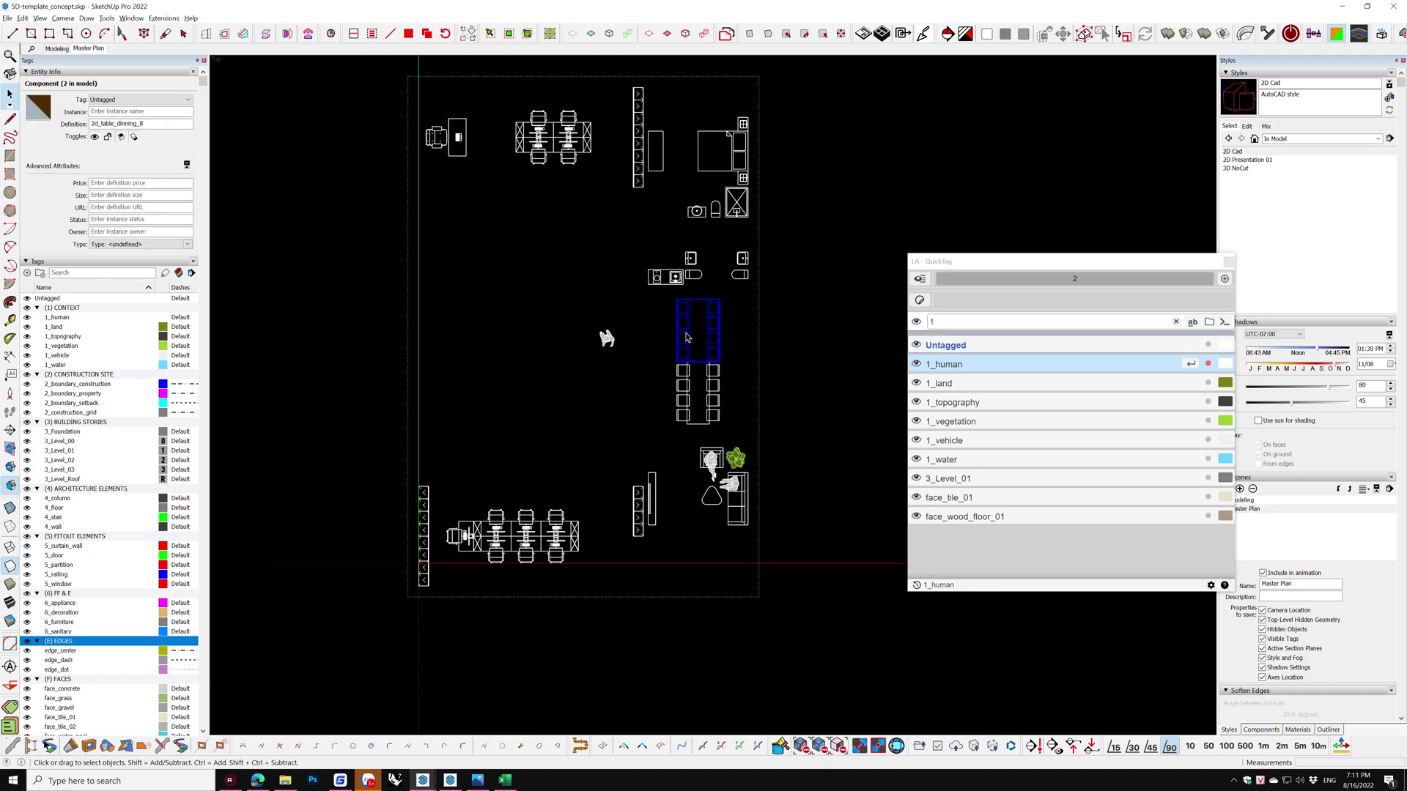
scroll(752, 218, "down", 2)
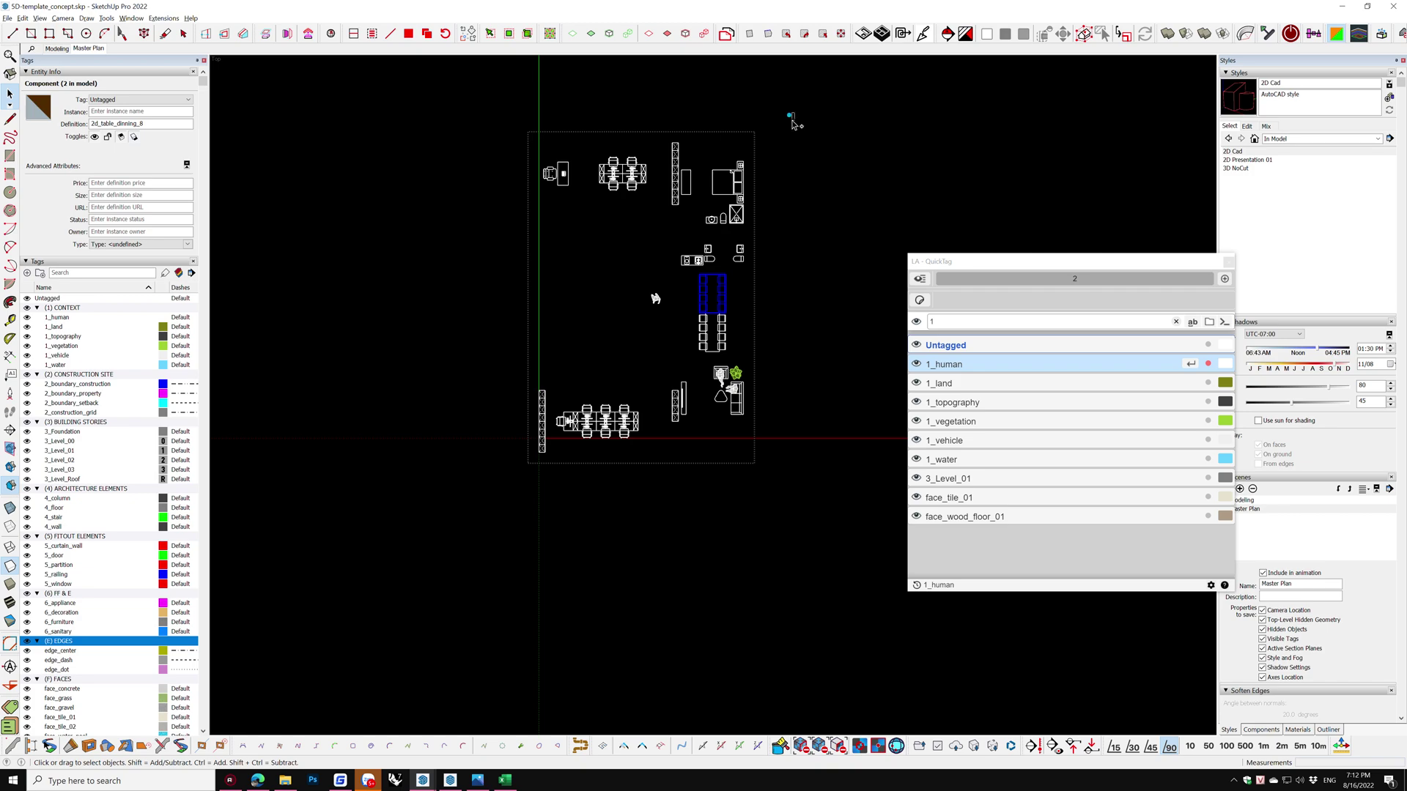
left_click_drag(790, 117, 455, 240, "ctrl")
left_click_drag(741, 254, 688, 374, "ctrl")
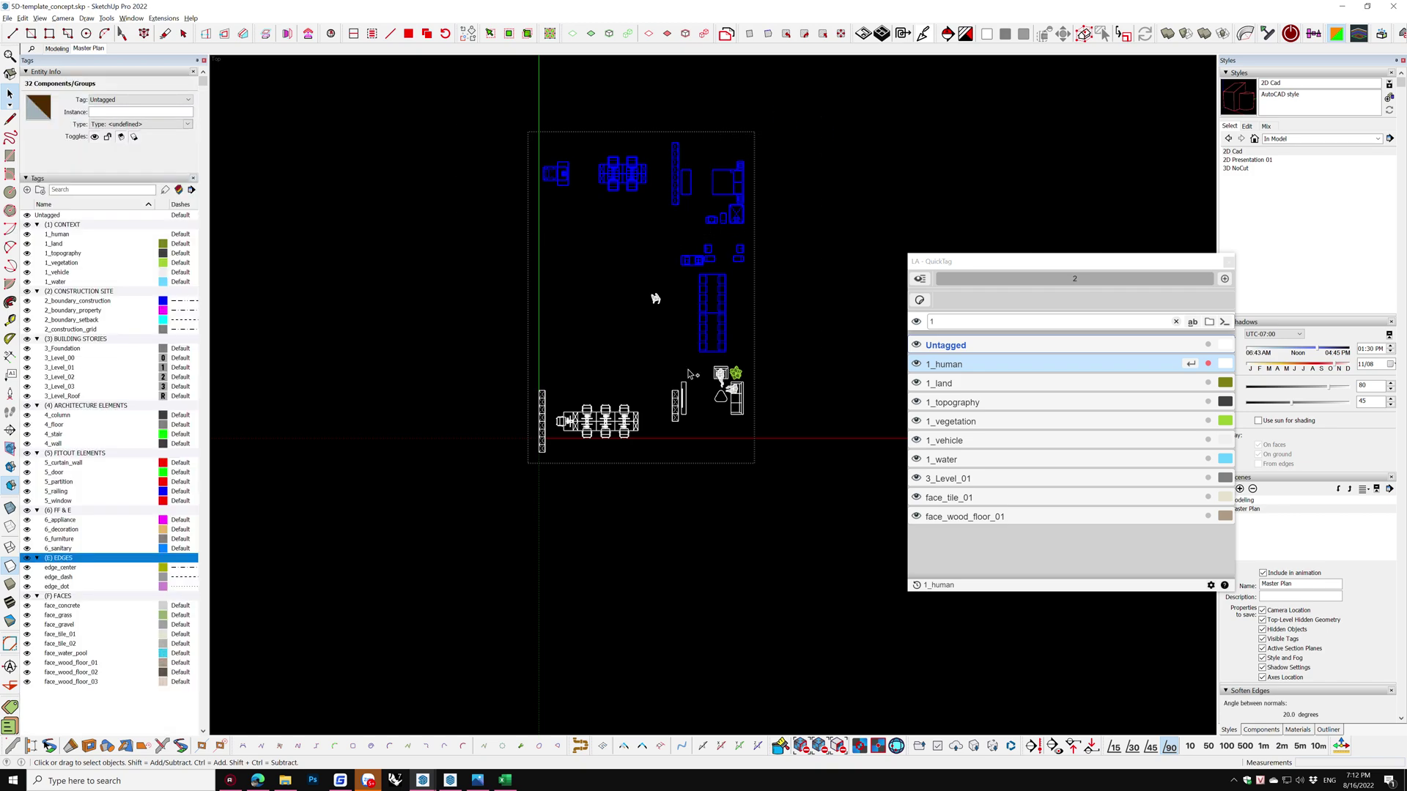
left_click_drag(470, 351, 726, 475, "ctrl")
scroll(733, 353, "up", 3)
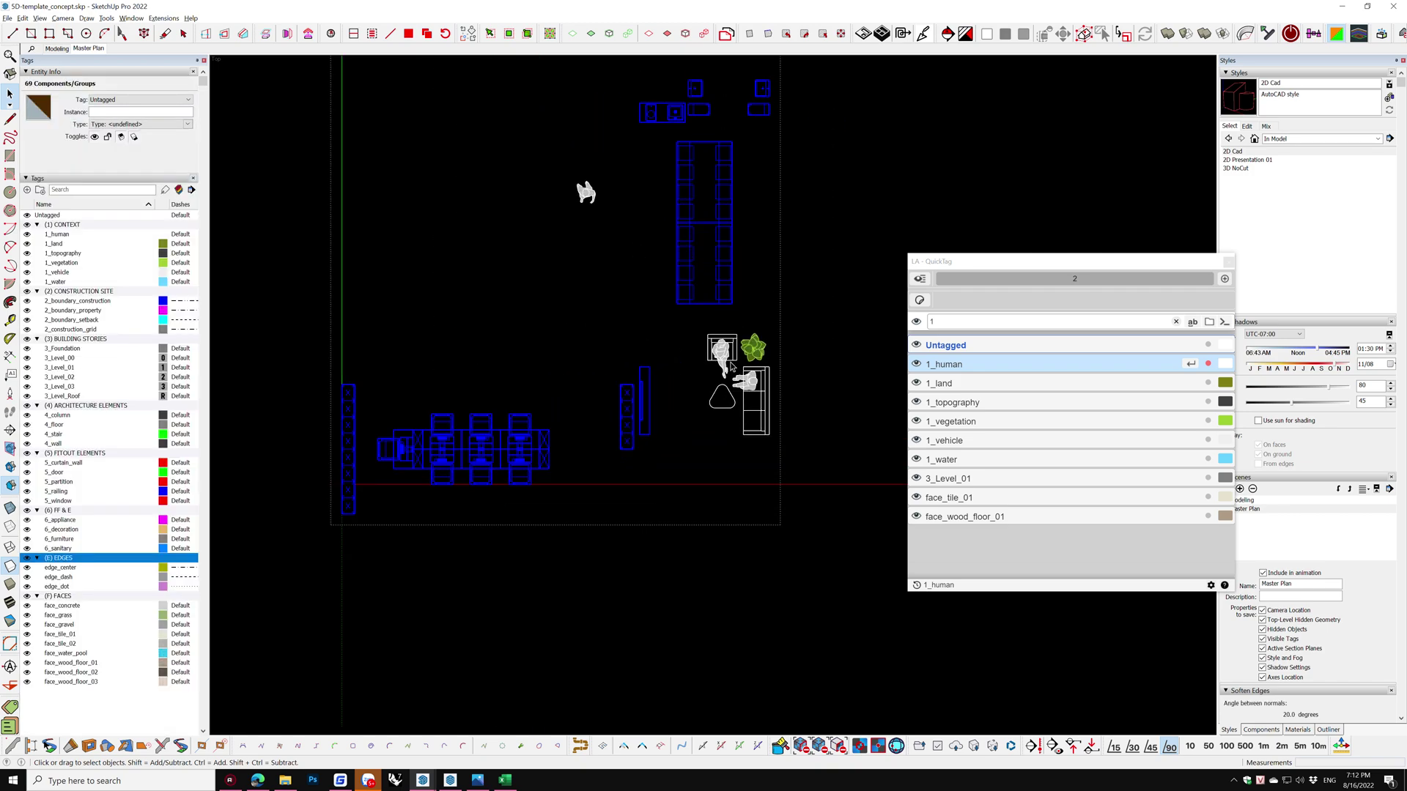
left_click_drag(693, 464, 694, 463, "ctrl")
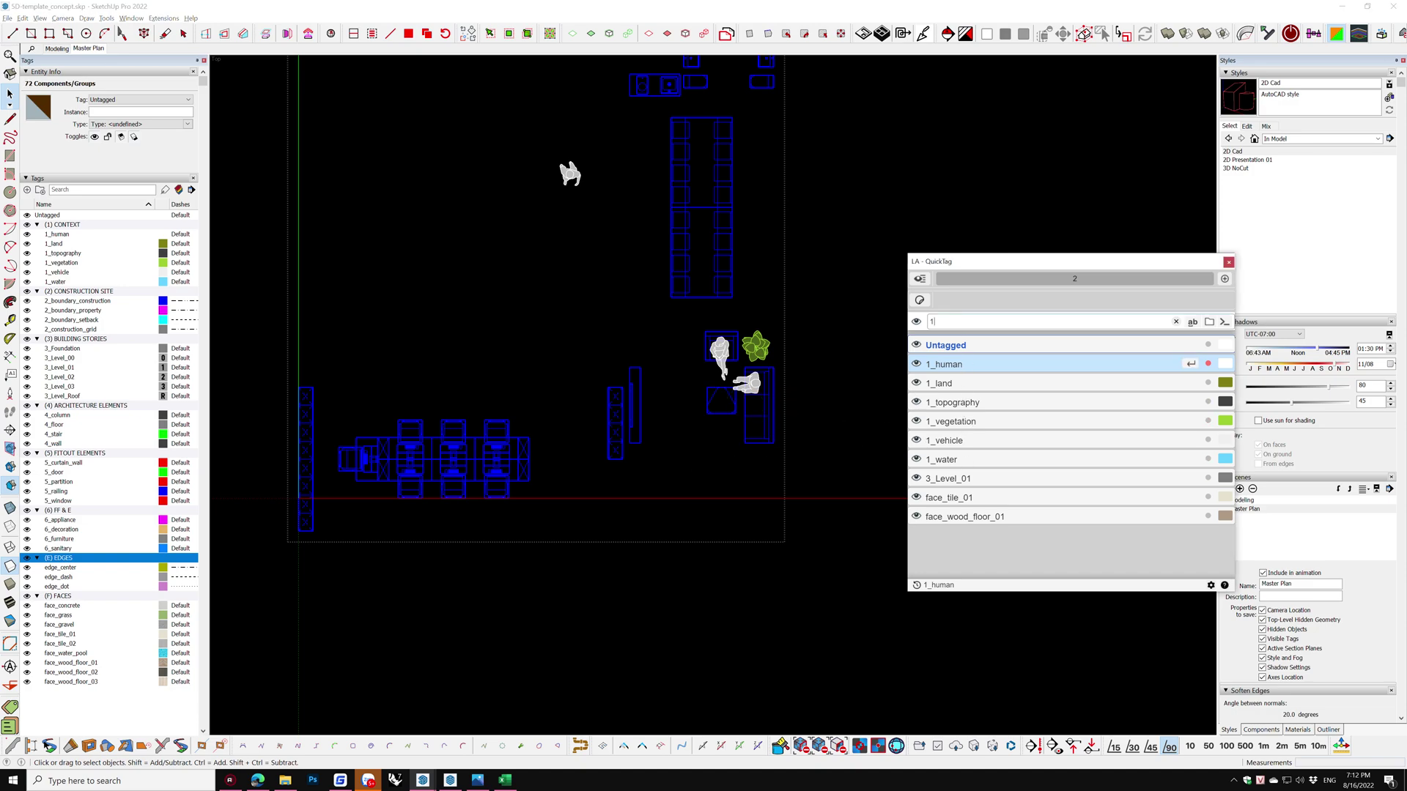
type("6")
left_click(939, 384)
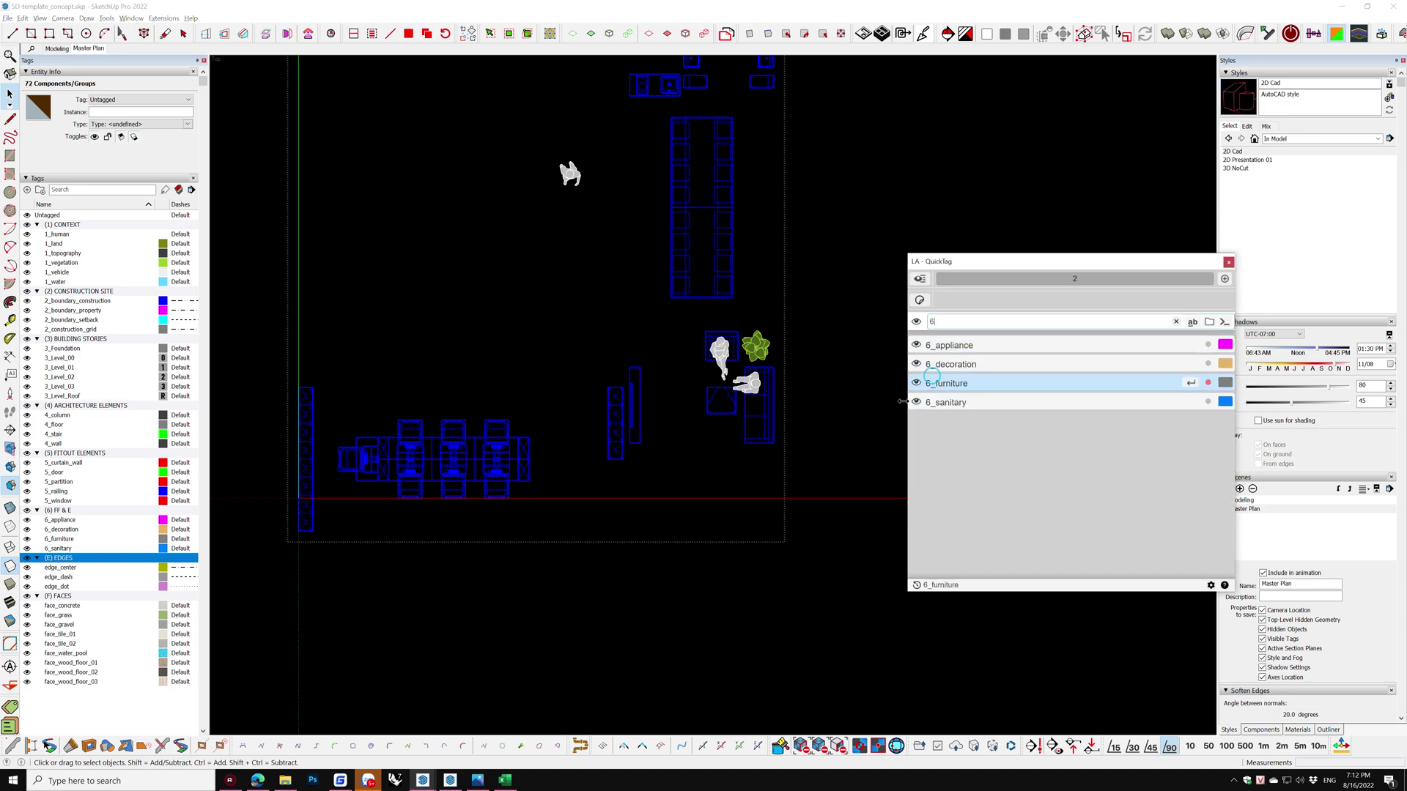
left_click(634, 409)
scroll(633, 409, "up", 1)
scroll(633, 409, "up", 2)
Select the television to check its tag
left_click(634, 408)
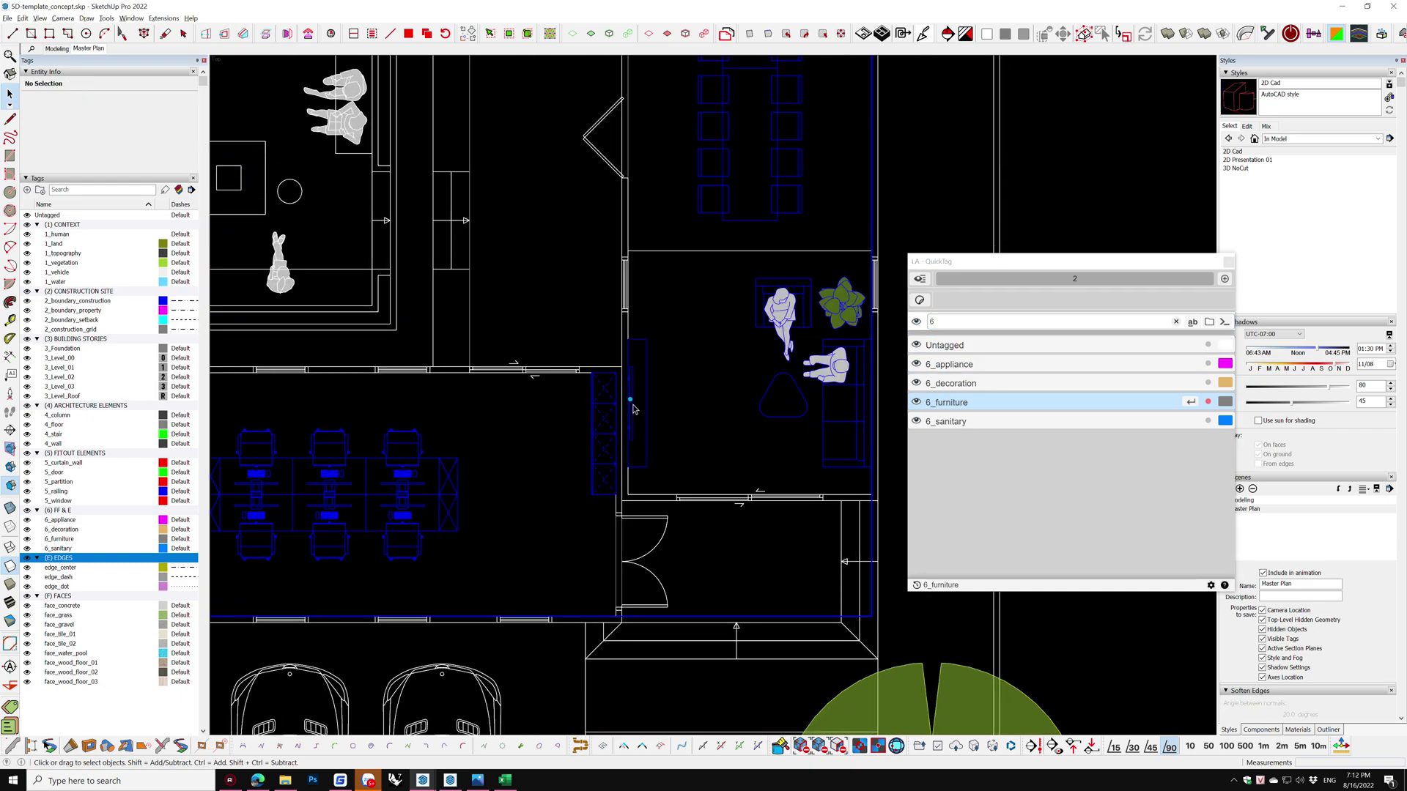
scroll(634, 409, "down", 2)
scroll(634, 408, "down", 2)
scroll(350, 479, "up", 5)
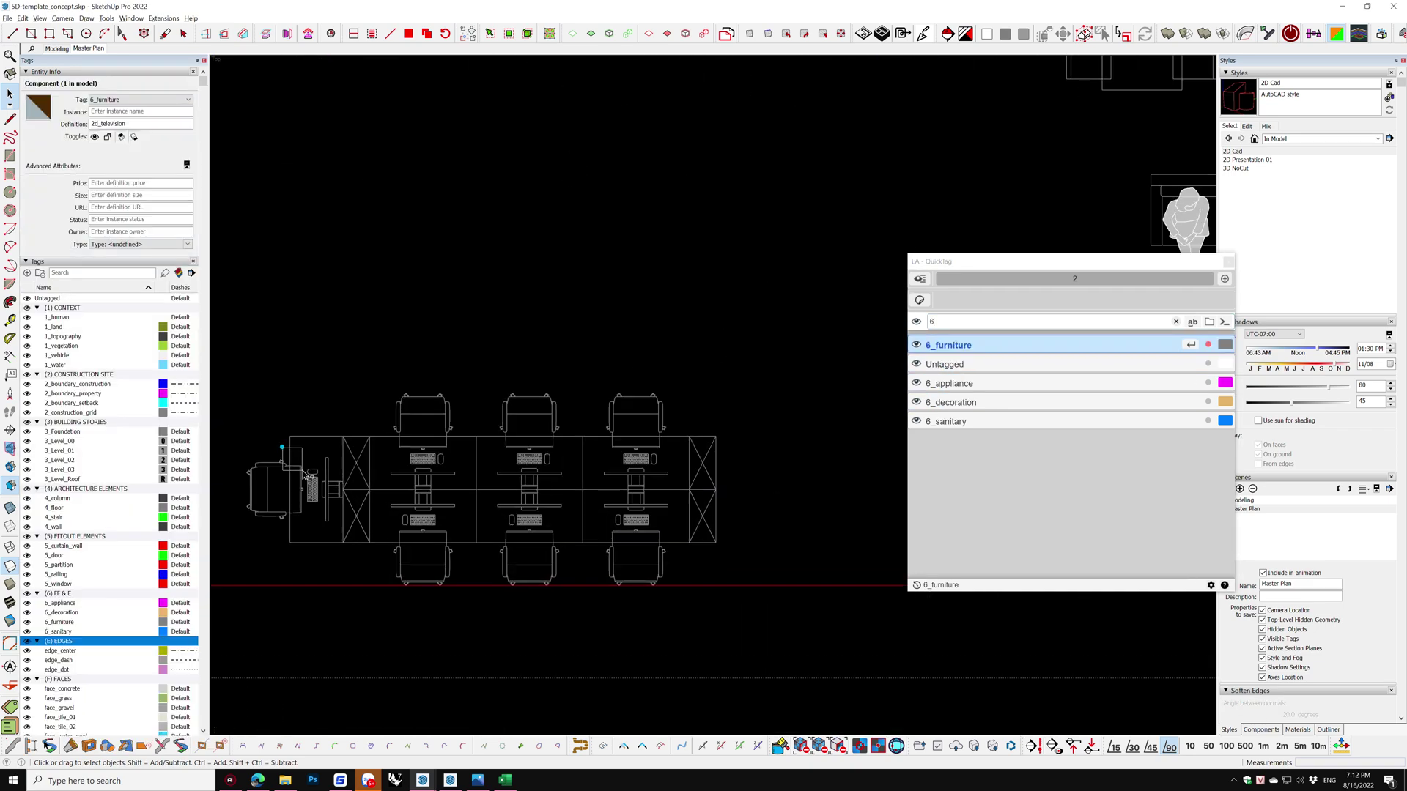
Select the desk components and the washing machine as appliances
left_click_drag(282, 447, 694, 551)
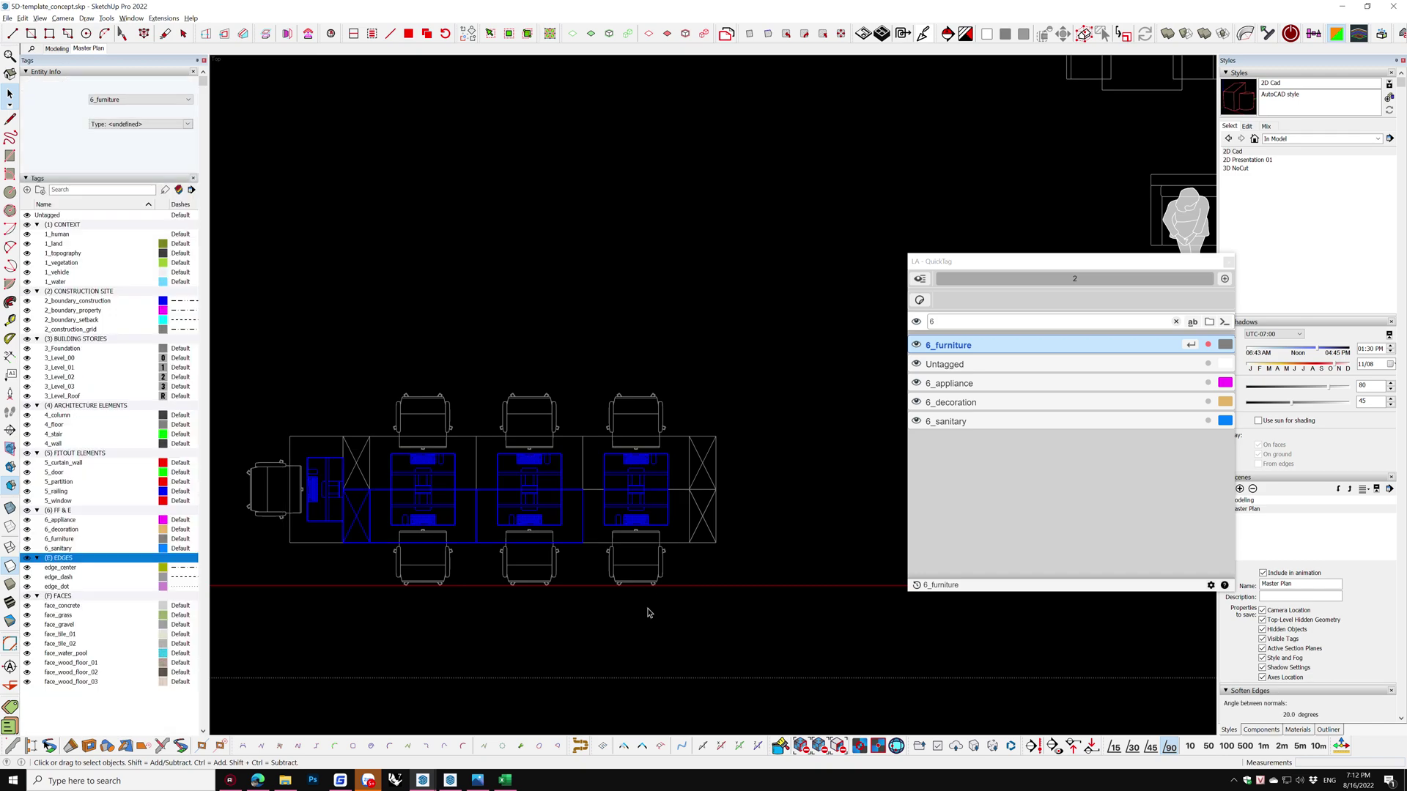
scroll(643, 613, "down", 2)
scroll(697, 430, "down", 2)
scroll(739, 417, "up", 2)
scroll(739, 418, "up", 3)
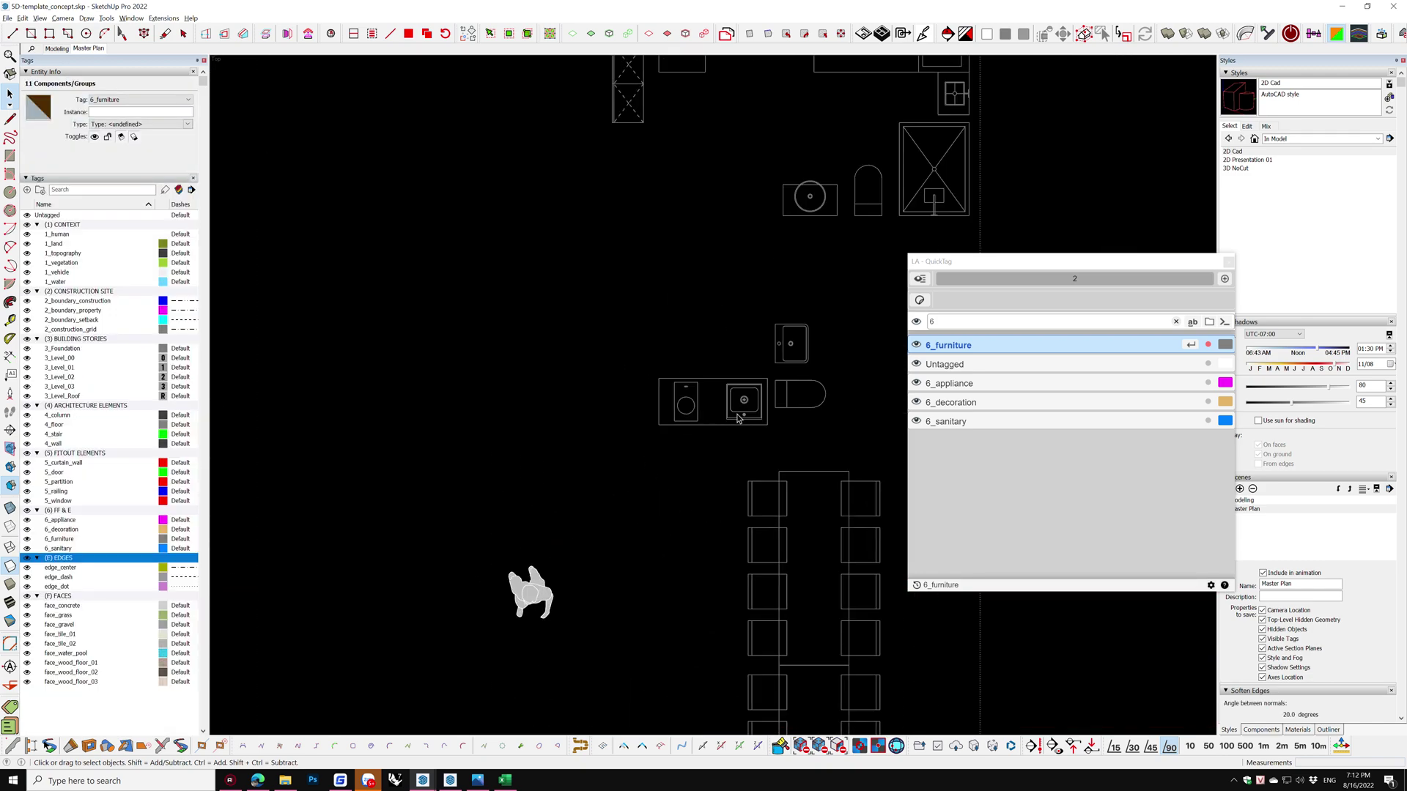
left_click(685, 399, "shift")
scroll(660, 370, "down", 3)
scroll(718, 484, "down", 2)
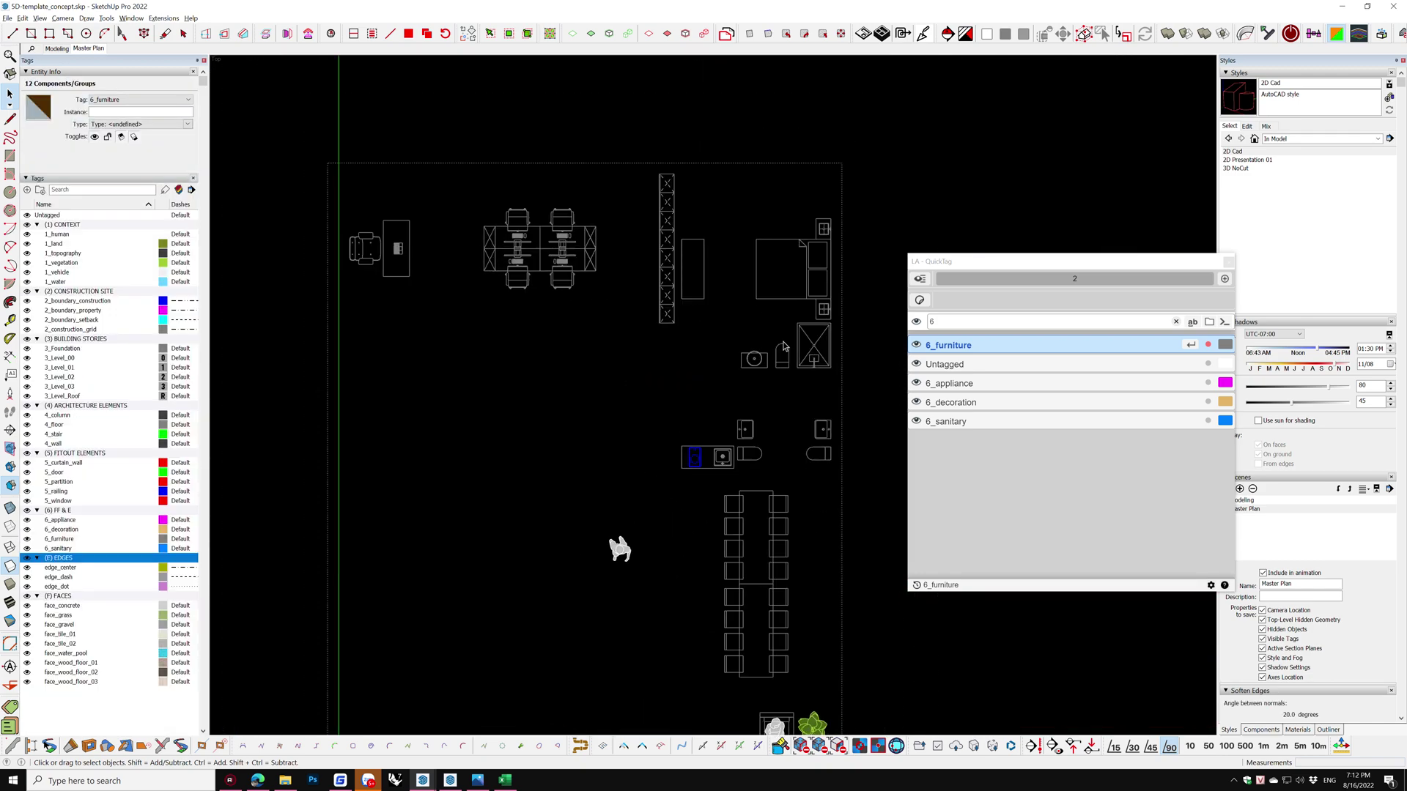
scroll(784, 346, "up", 2)
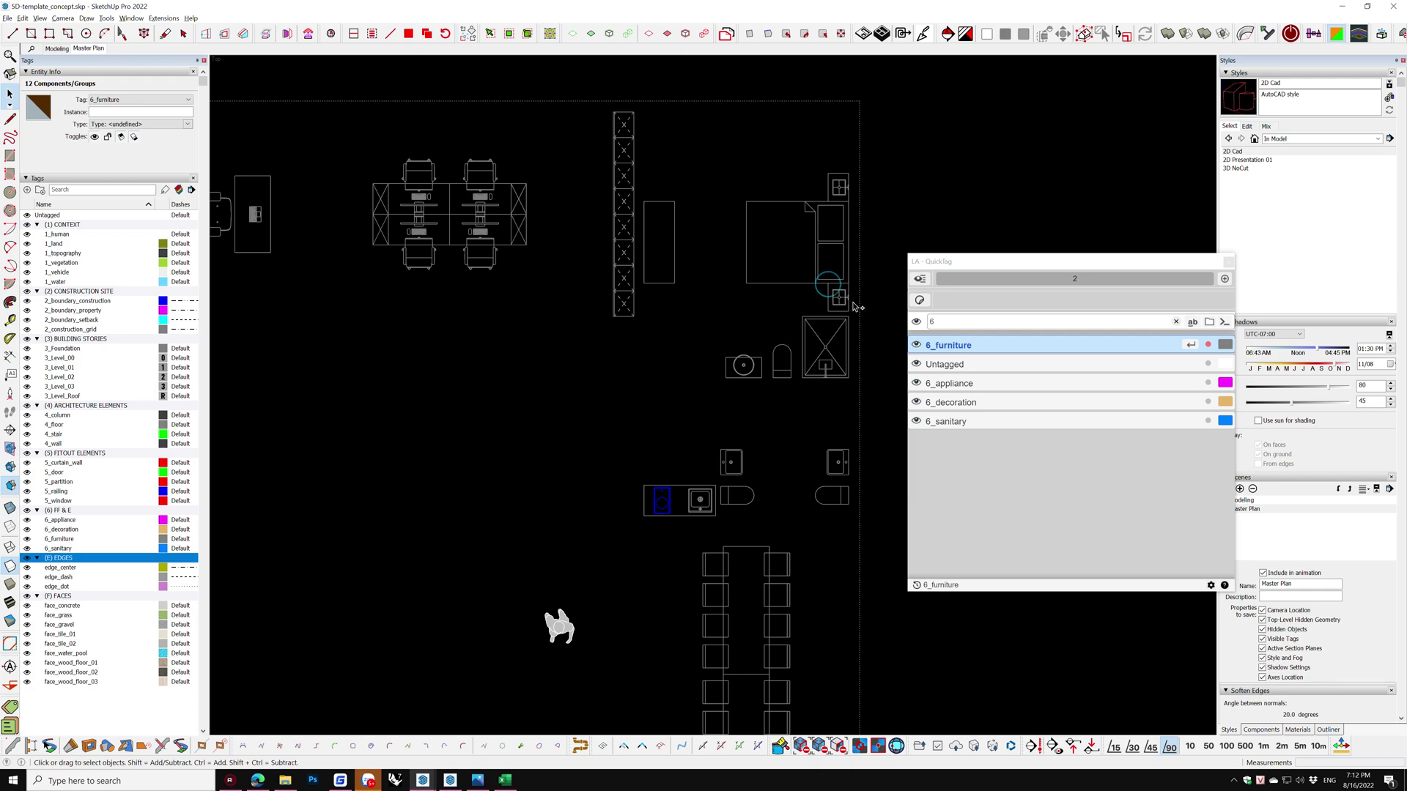
scroll(844, 192, "down", 2)
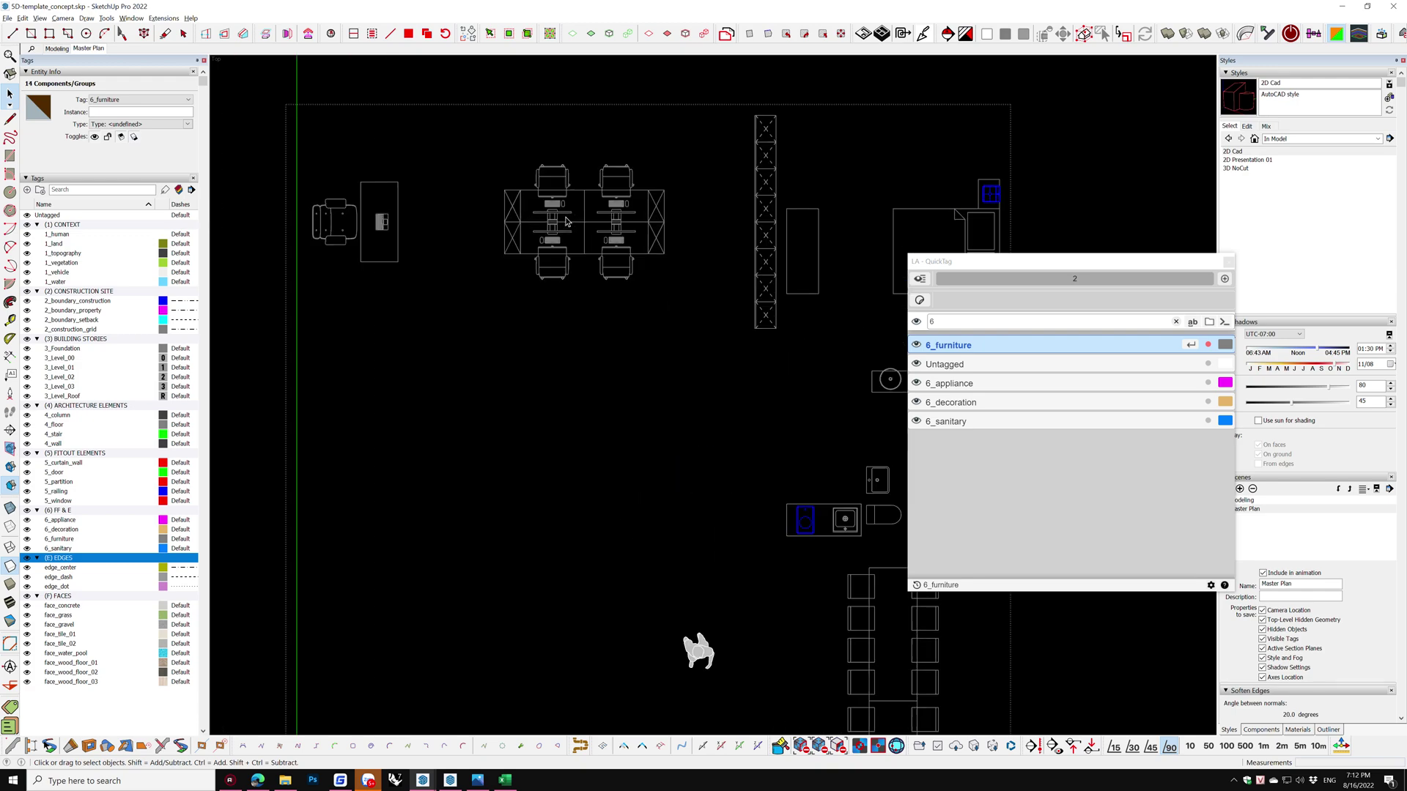
scroll(486, 179, "up", 3)
left_click_drag(486, 179, 651, 275, "shift")
Adjust the appliance selection and tag it 6_appliance
left_click(303, 221, "shift")
left_click(489, 236, "shift")
left_click(945, 383)
scroll(556, 373, "down", 2)
left_click(556, 374)
scroll(578, 465, "down", 1)
scroll(663, 388, "up", 3)
Tag the bathroom fixtures, round sink and kitchen sink as 6_sanitary
left_click(646, 335, "shift")
left_click(655, 382, "shift")
left_click(800, 335, "shift")
left_click(791, 383, "shift")
left_click(719, 188, "shift")
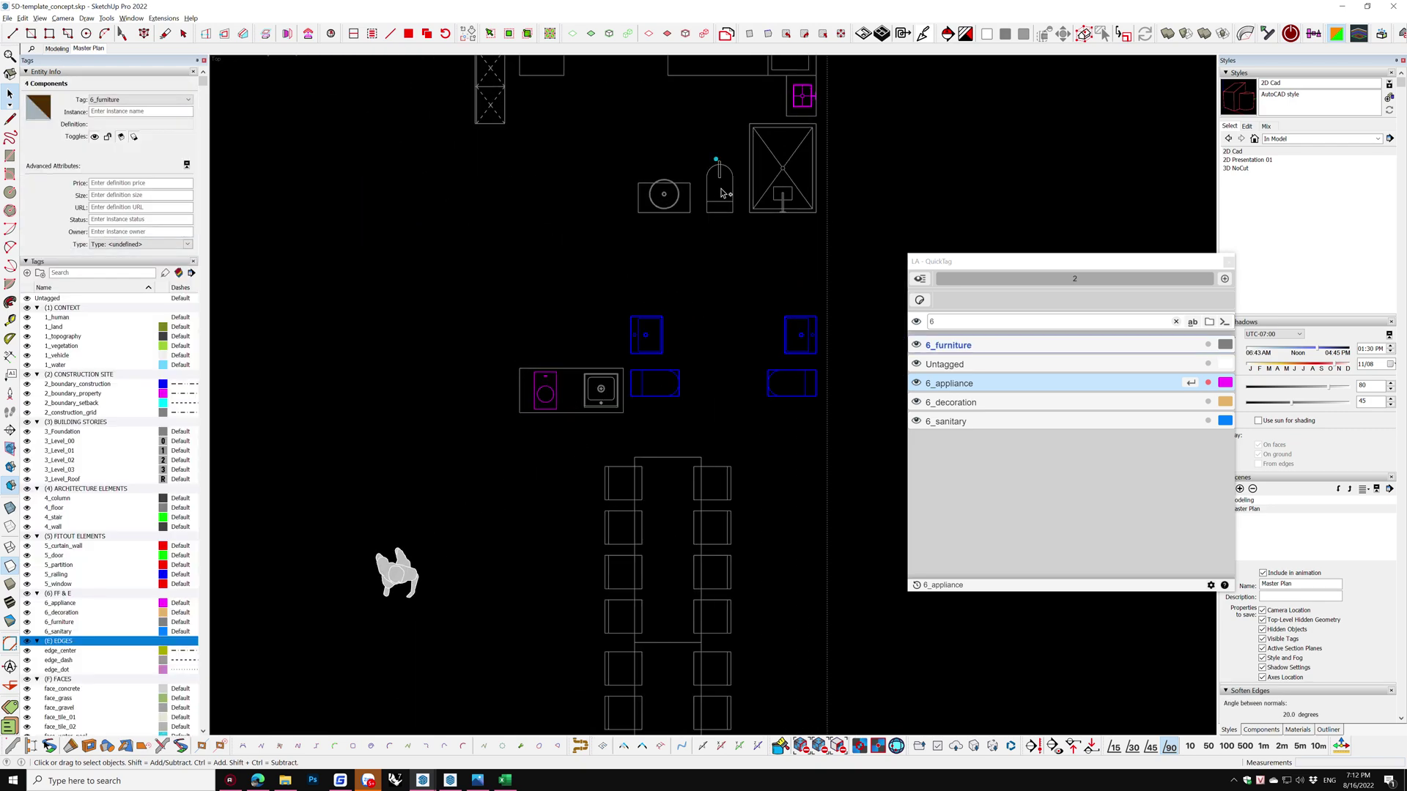
left_click(788, 201, "shift")
left_click(664, 195, "shift")
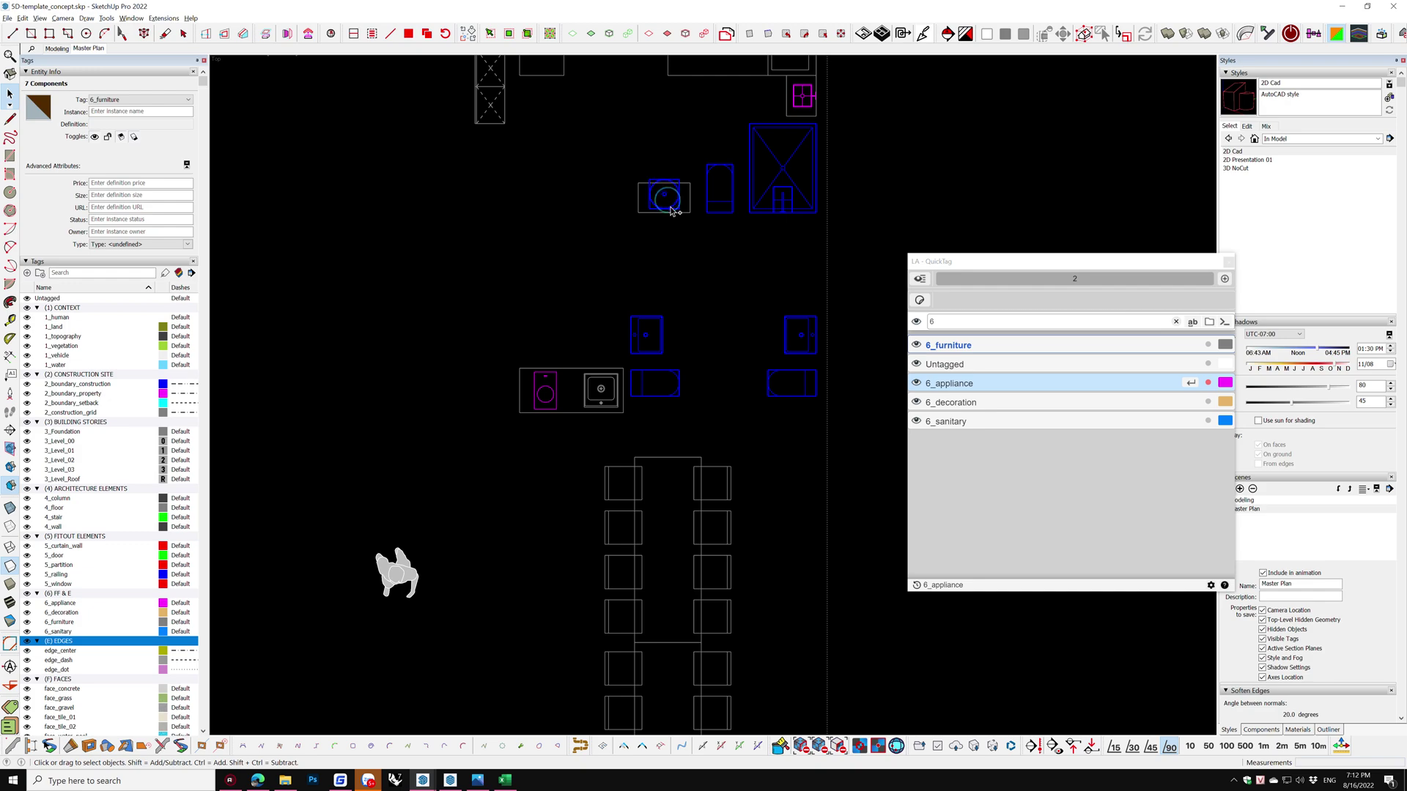
left_click(616, 393, "shift")
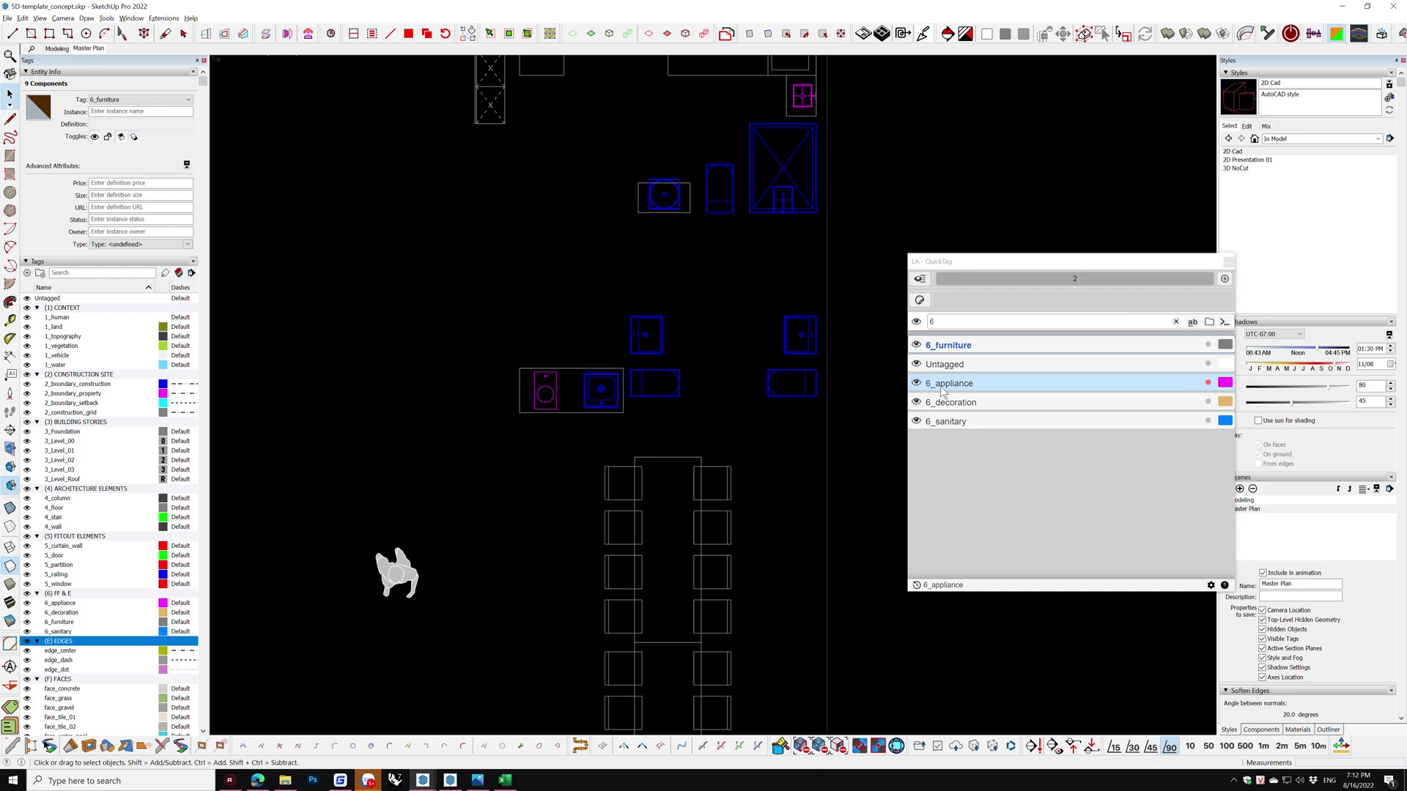
left_click(950, 421)
scroll(802, 424, "down", 3)
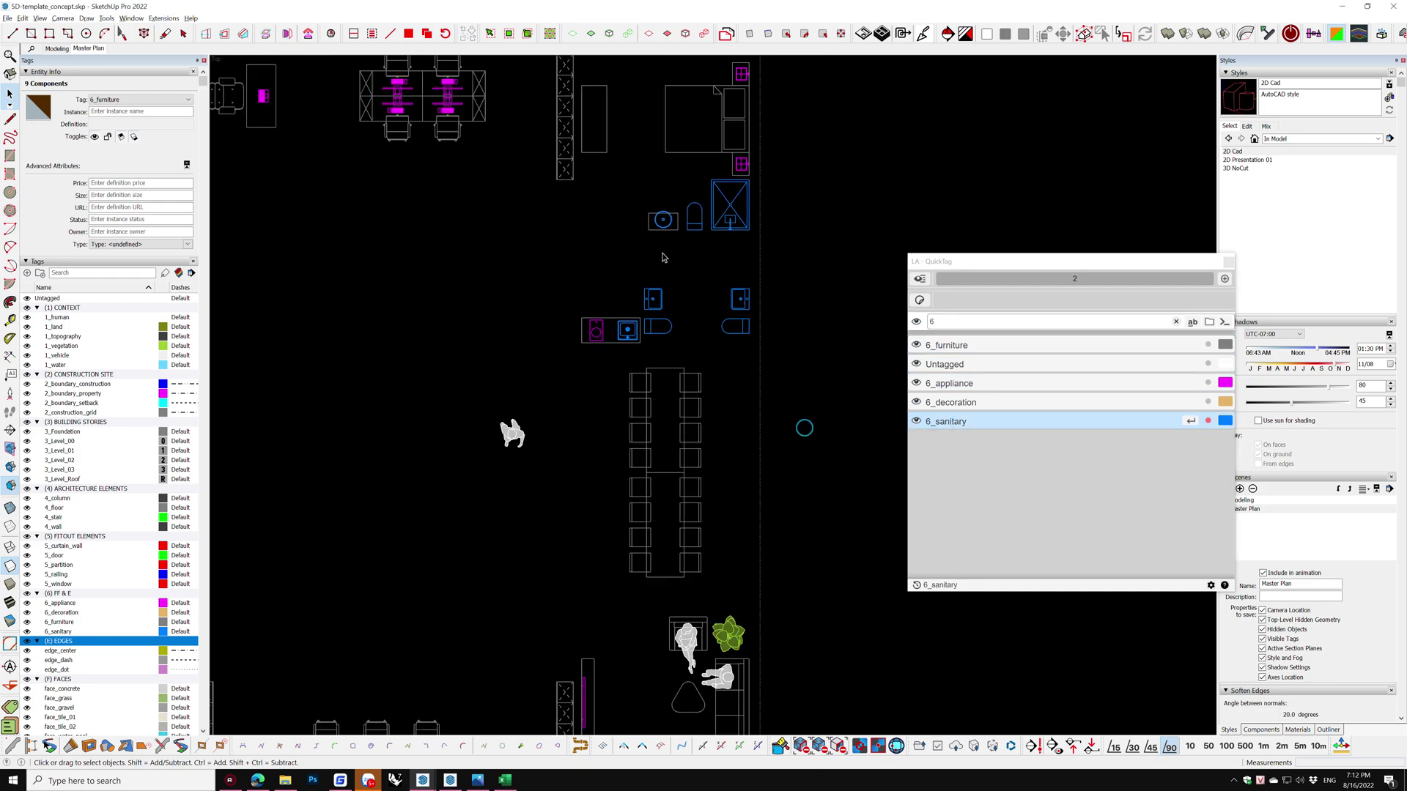
scroll(684, 496, "up", 3)
scroll(682, 498, "down", 3)
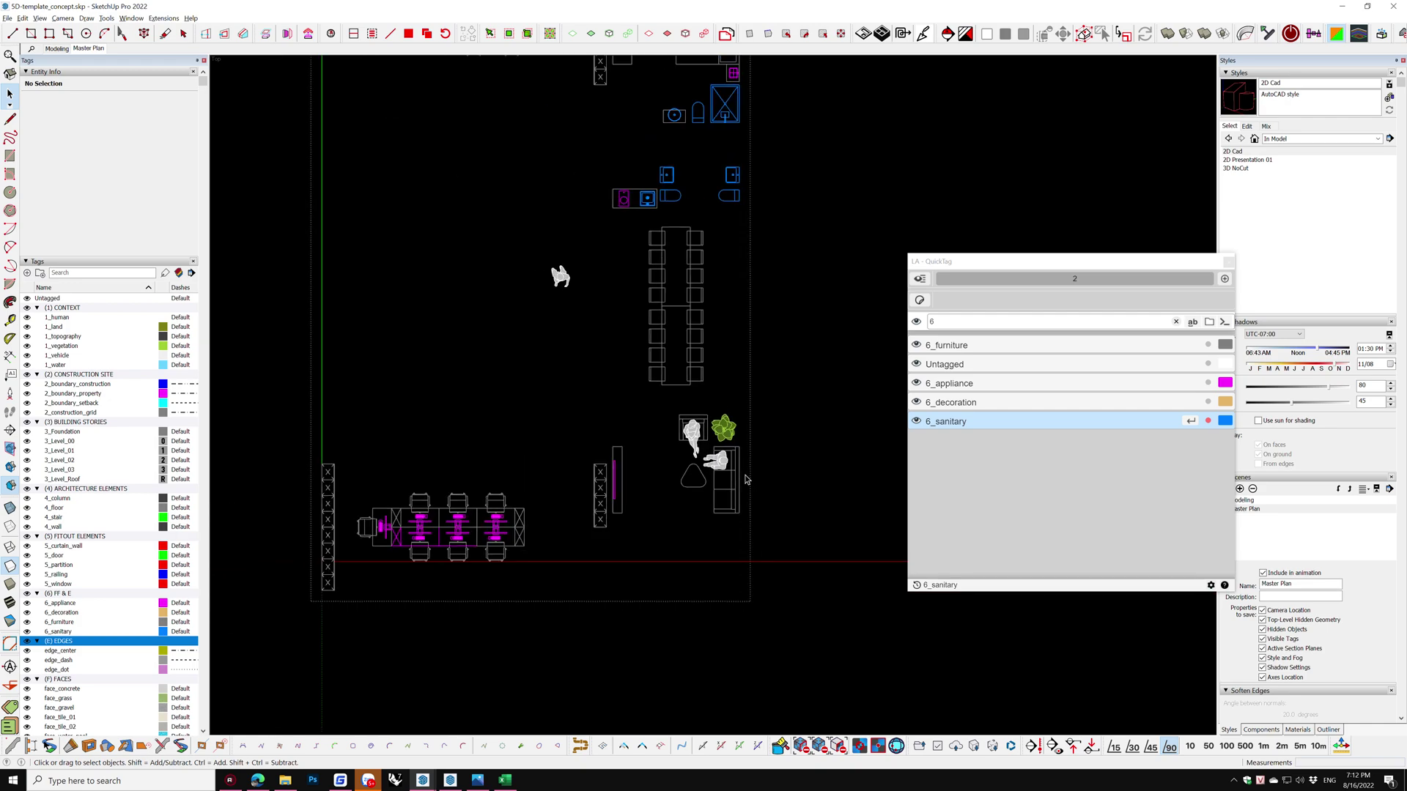
scroll(606, 586, "down", 2)
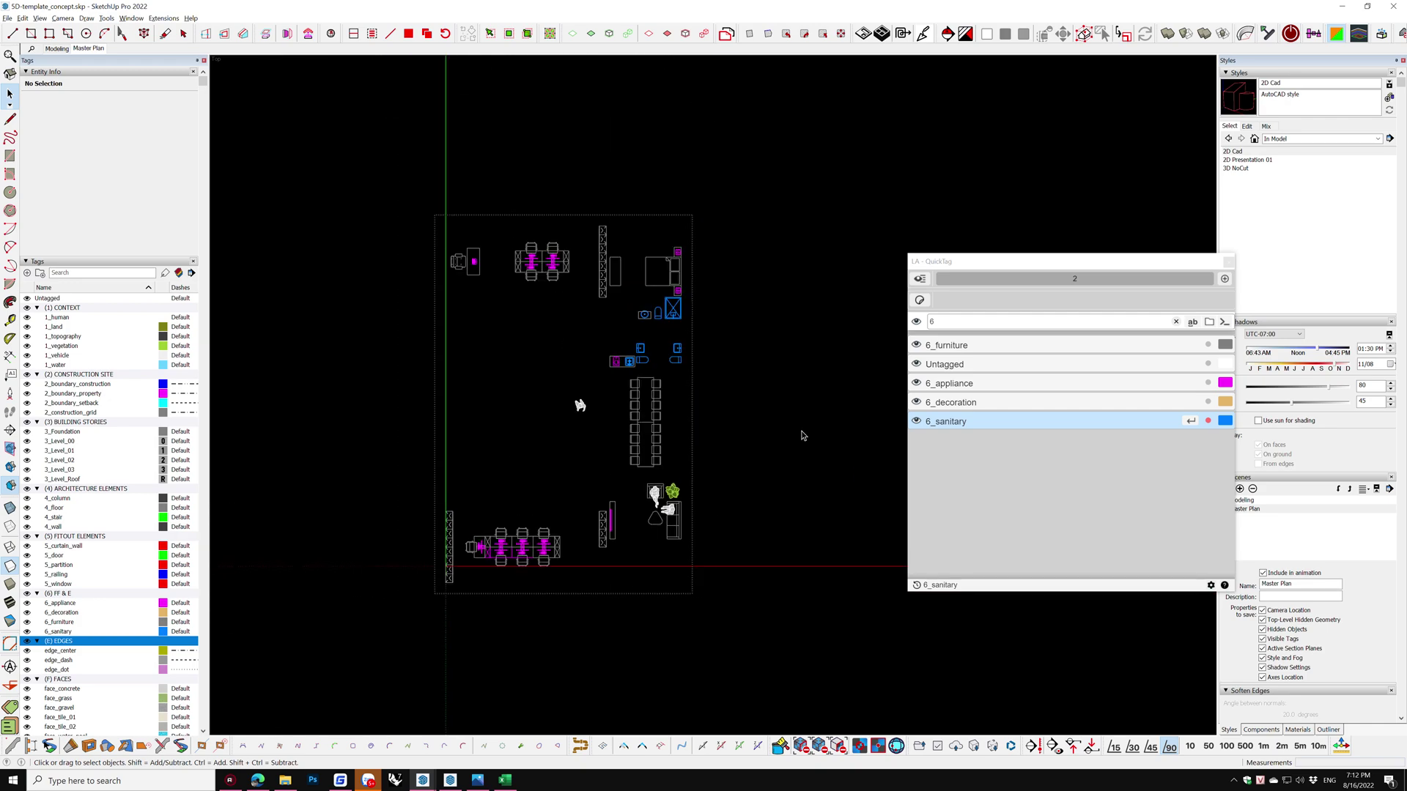
scroll(477, 389, "up", 2)
Select the untagged window frames and doors on the bottom, upper-right and middle walls
scroll(477, 389, "up", 2)
scroll(705, 247, "down", 4)
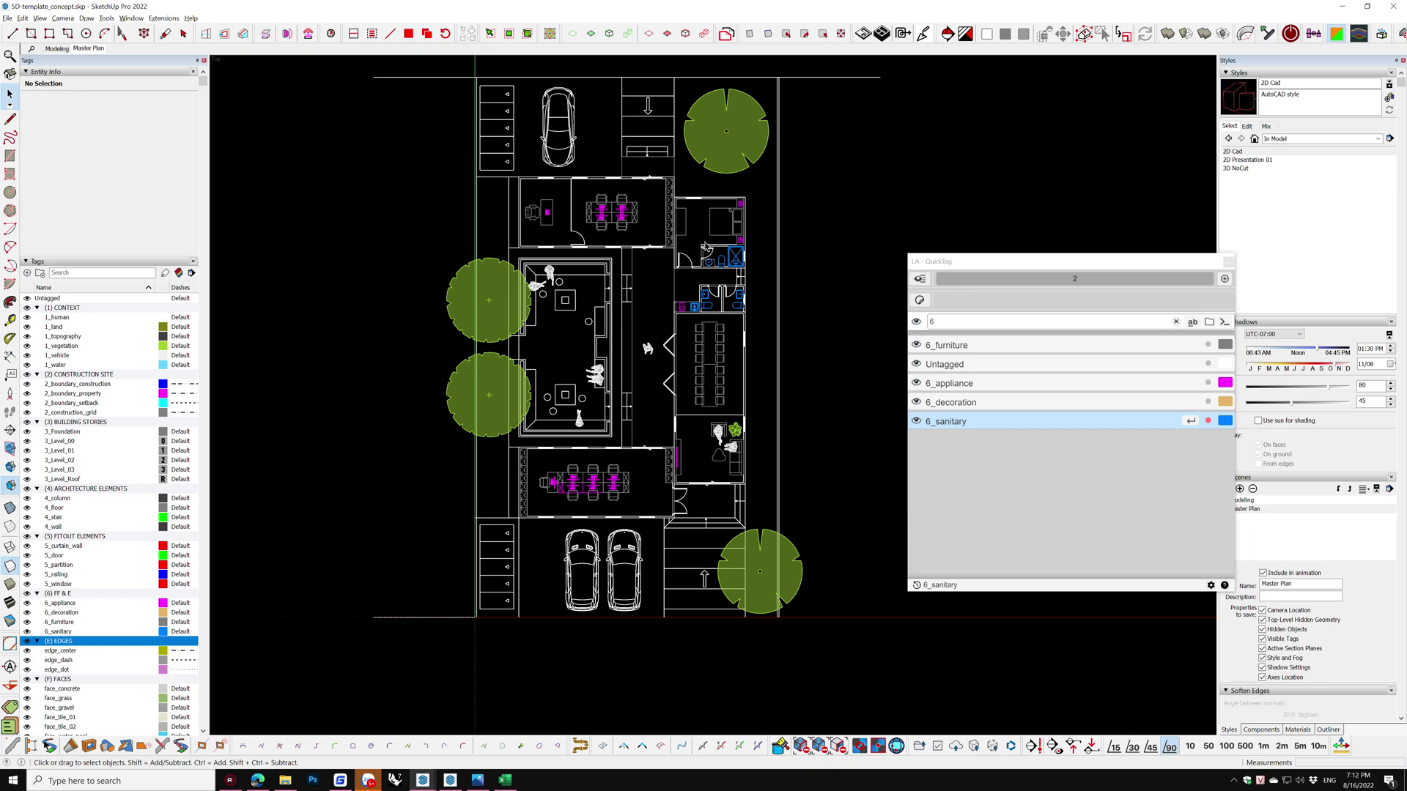
scroll(476, 517, "up", 2)
scroll(477, 517, "up", 3)
scroll(476, 517, "up", 2)
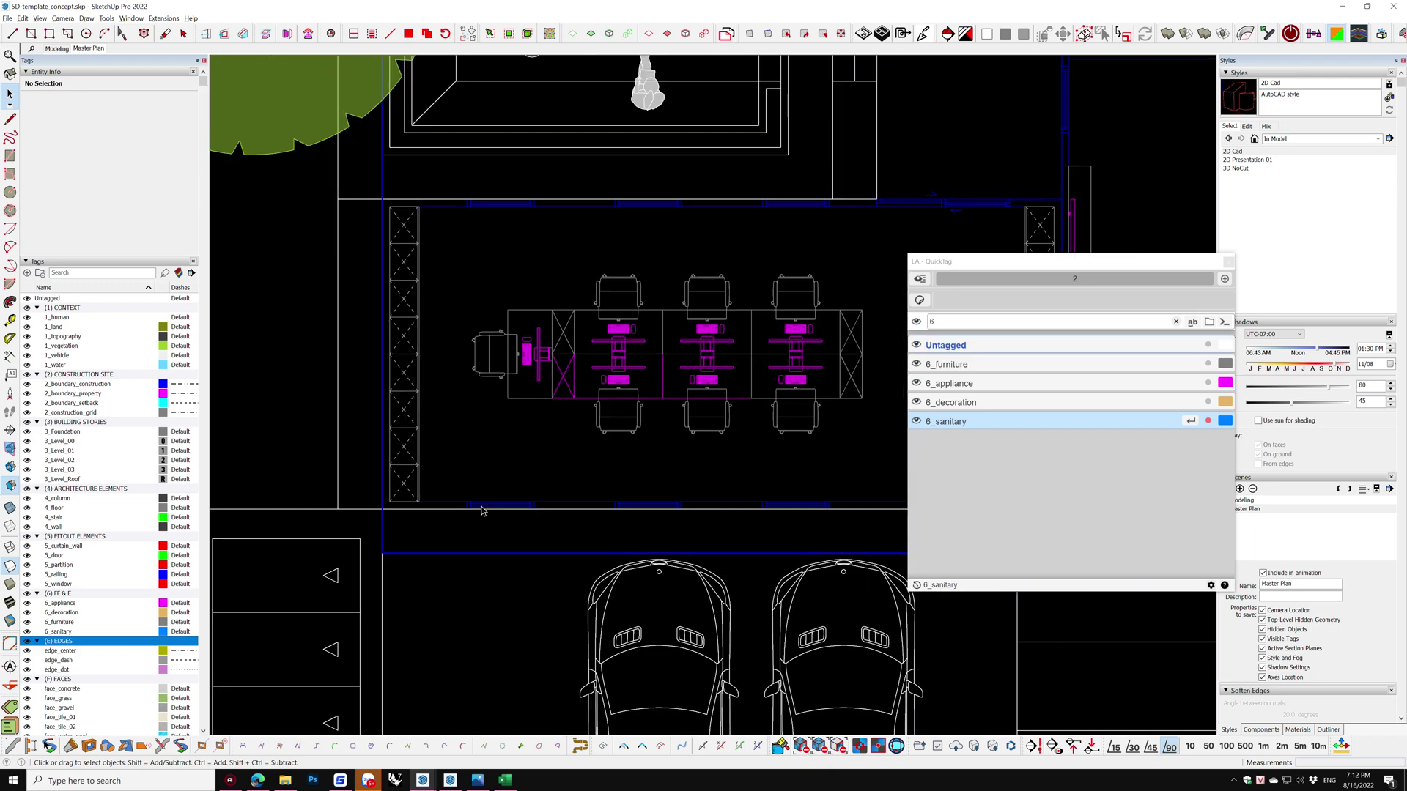
scroll(476, 505, "down", 1)
left_click(471, 496)
left_click(800, 457, "shift")
left_click(854, 414, "shift")
scroll(661, 492, "down", 3)
left_click(725, 271, "shift")
scroll(725, 271, "up", 2)
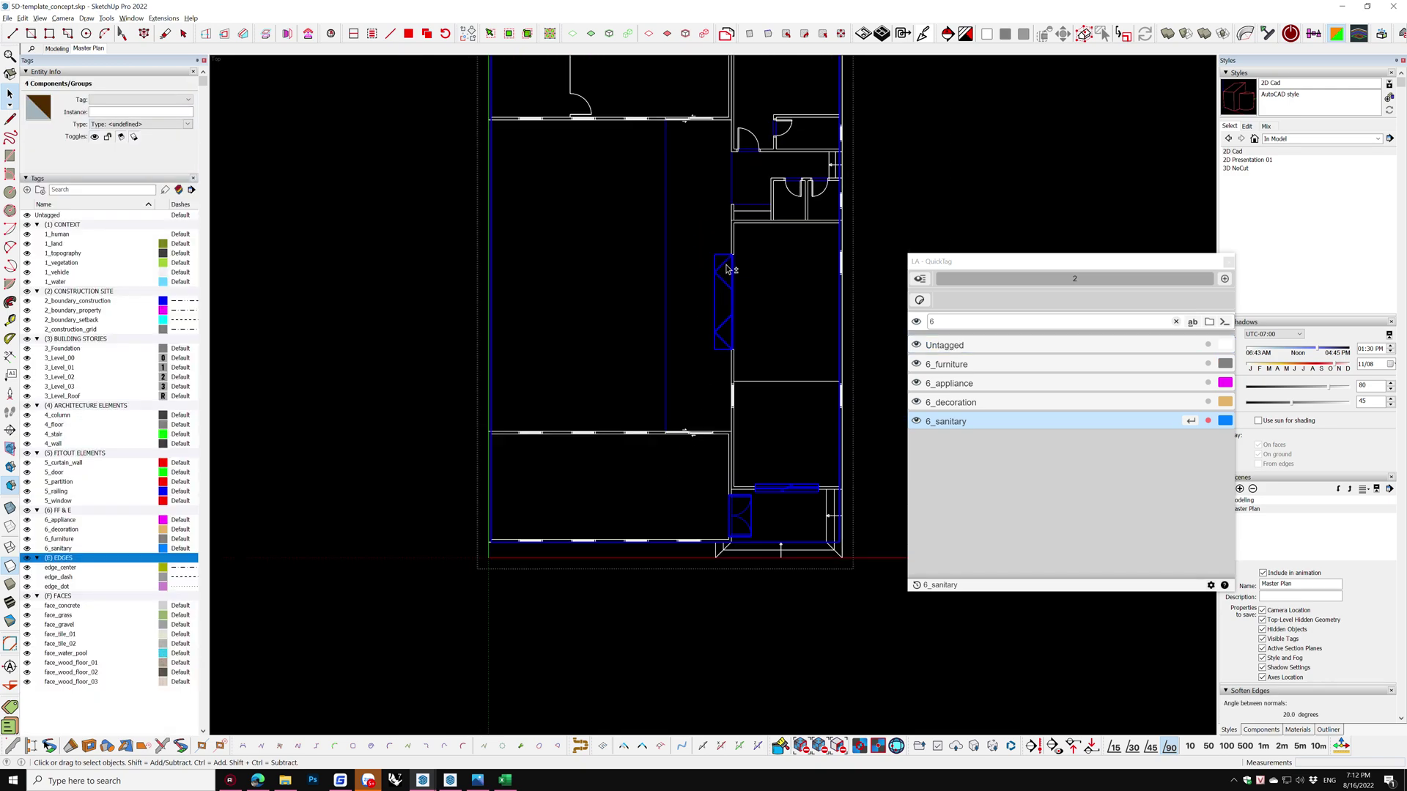
Select every instance of the hinged door component and tag them 5_door
right_click(755, 142)
left_click(820, 503)
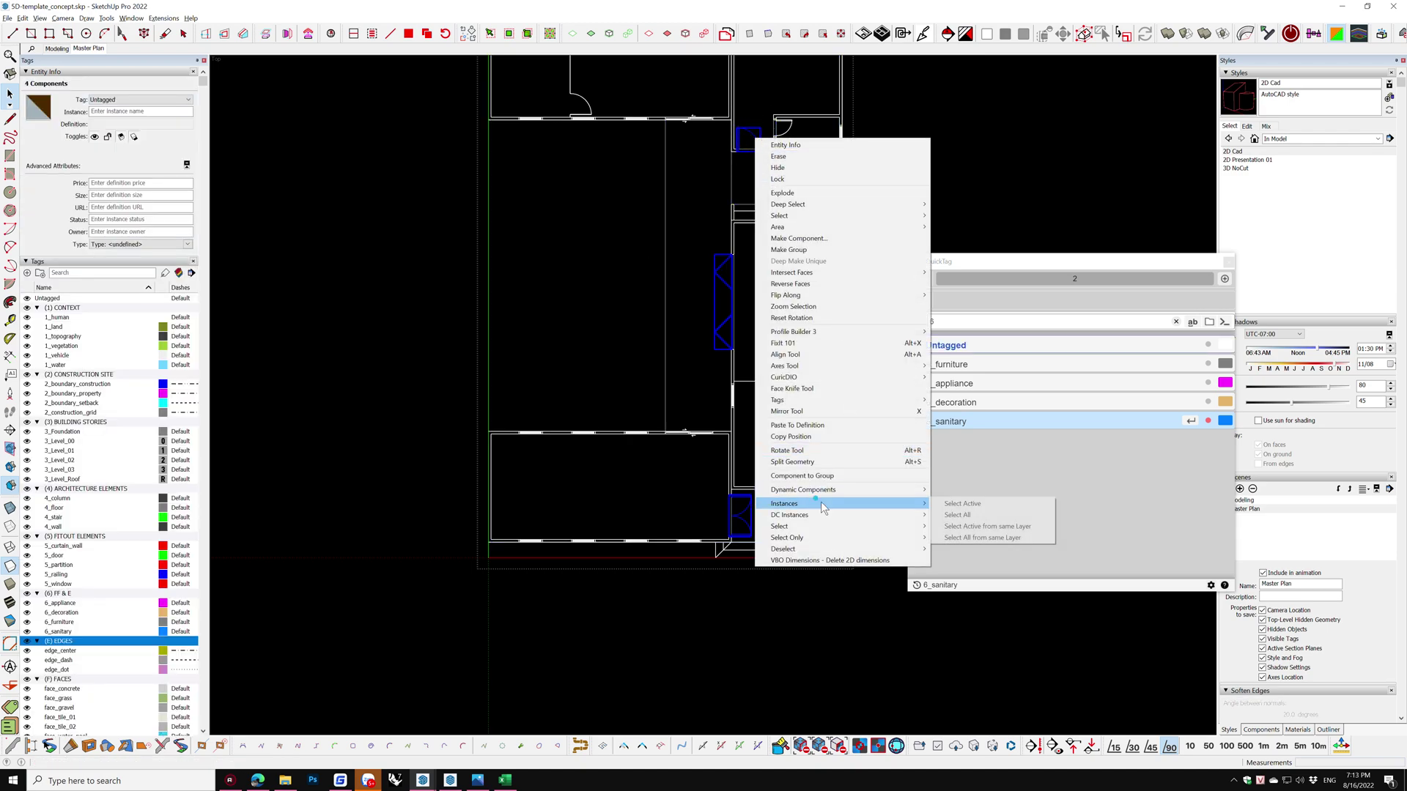
left_click(956, 515)
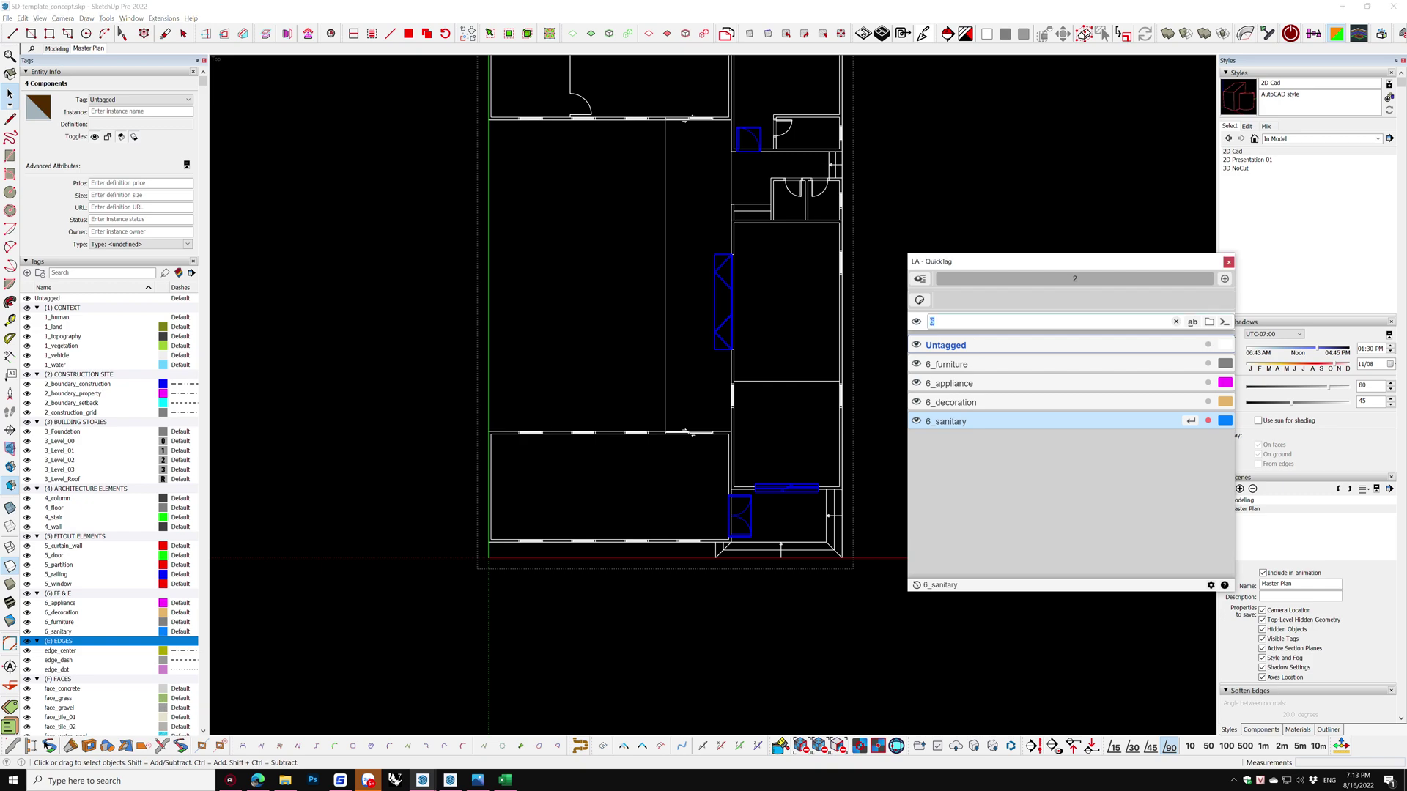
type("5")
left_click(941, 364)
scroll(783, 264, "up", 3)
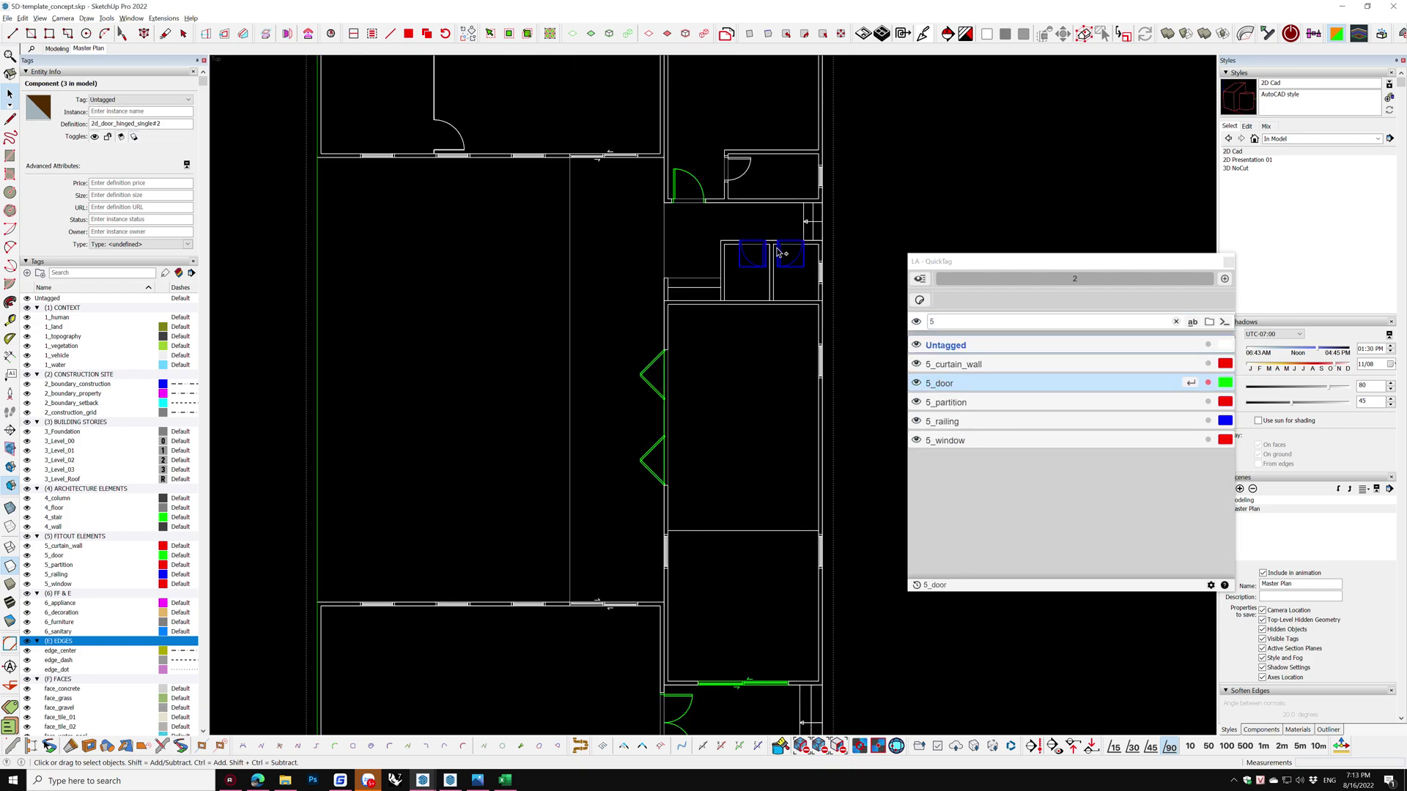
Tag the remaining top-wall, middle and bottom doors as 5_door
left_click(453, 125, "ctrl")
scroll(453, 124, "down", 3)
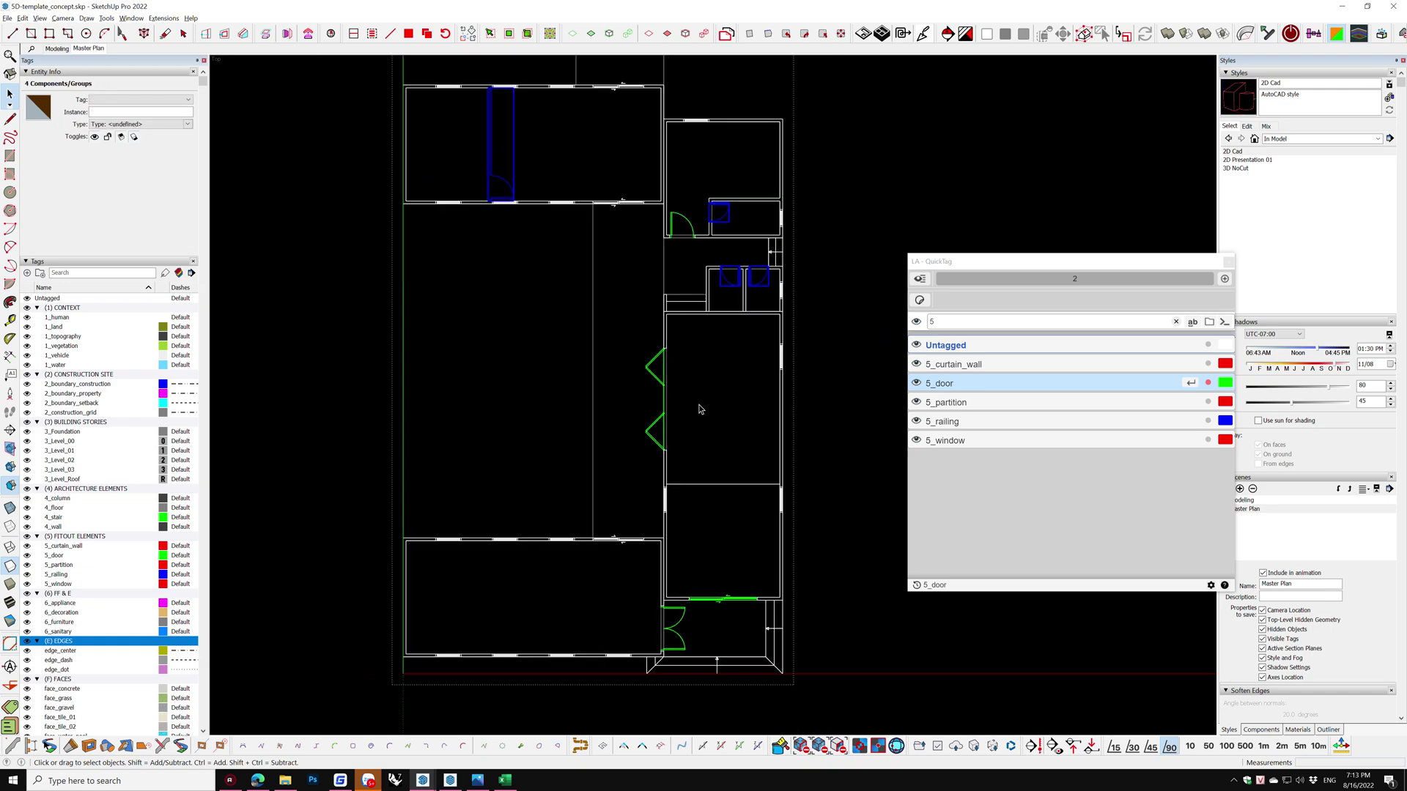
scroll(614, 157, "down", 2)
left_click(625, 116, "ctrl")
left_click(628, 220, "ctrl")
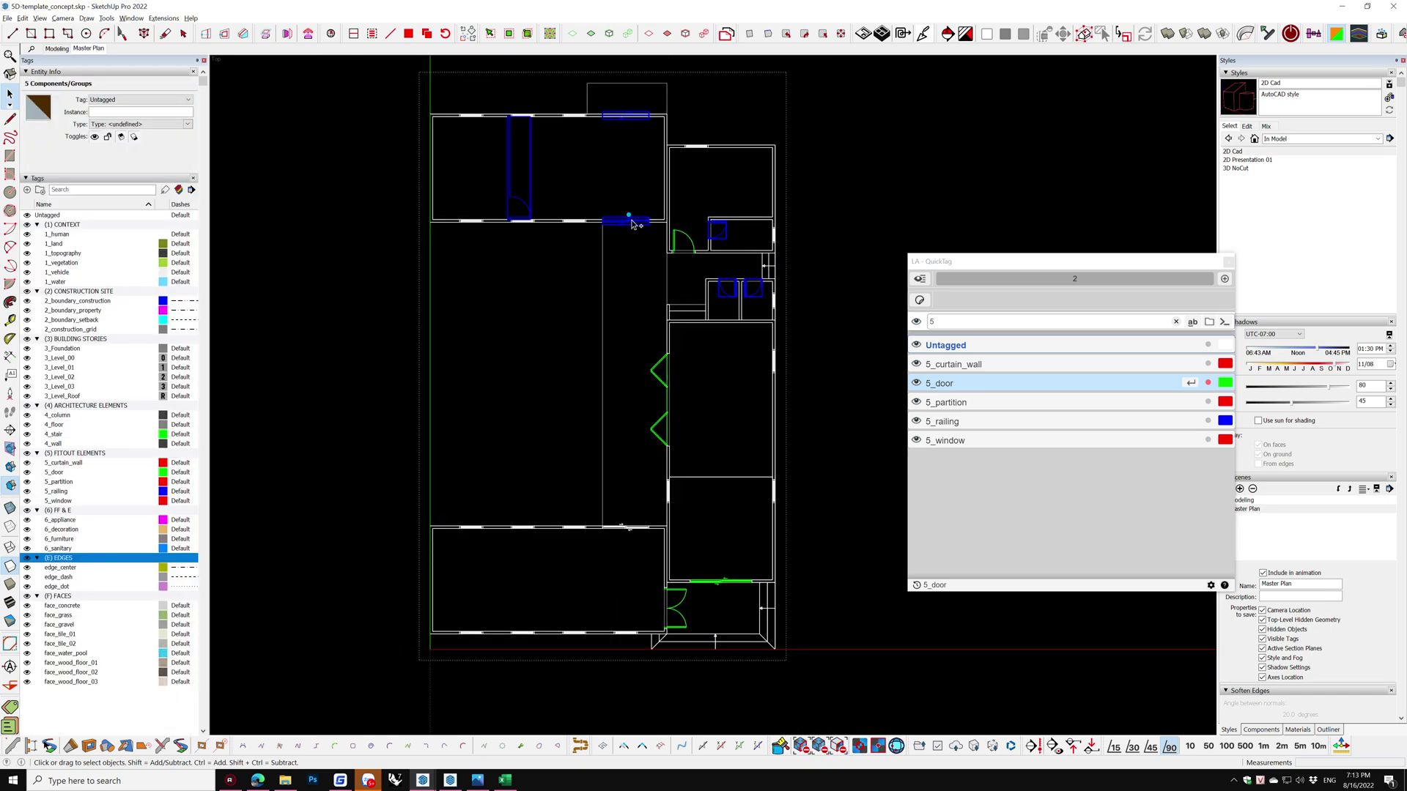
left_click(629, 529, "ctrl")
left_click(955, 384)
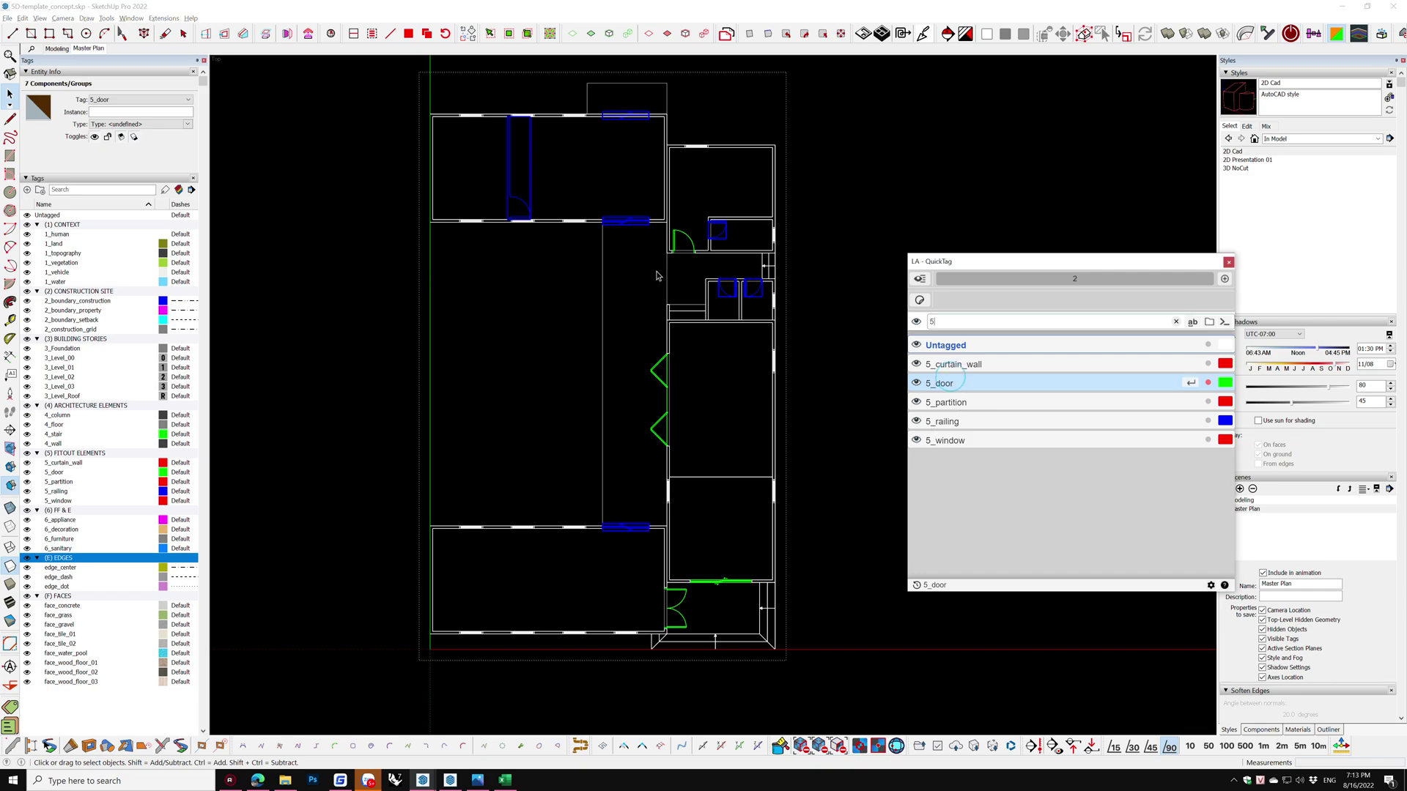
left_click(470, 220)
right_click(471, 221)
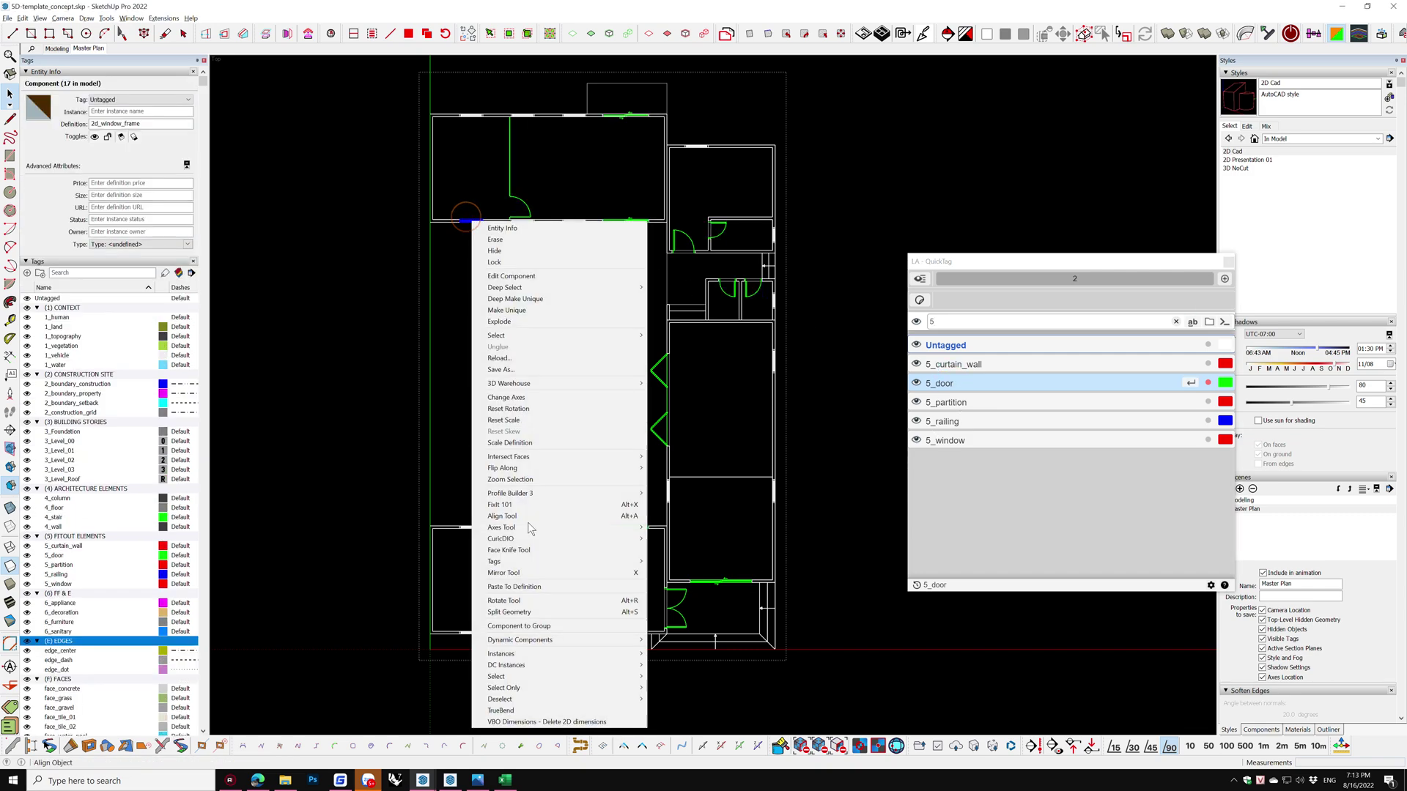
Select all 17 window frame instances and tag them 5_window
left_click(678, 667)
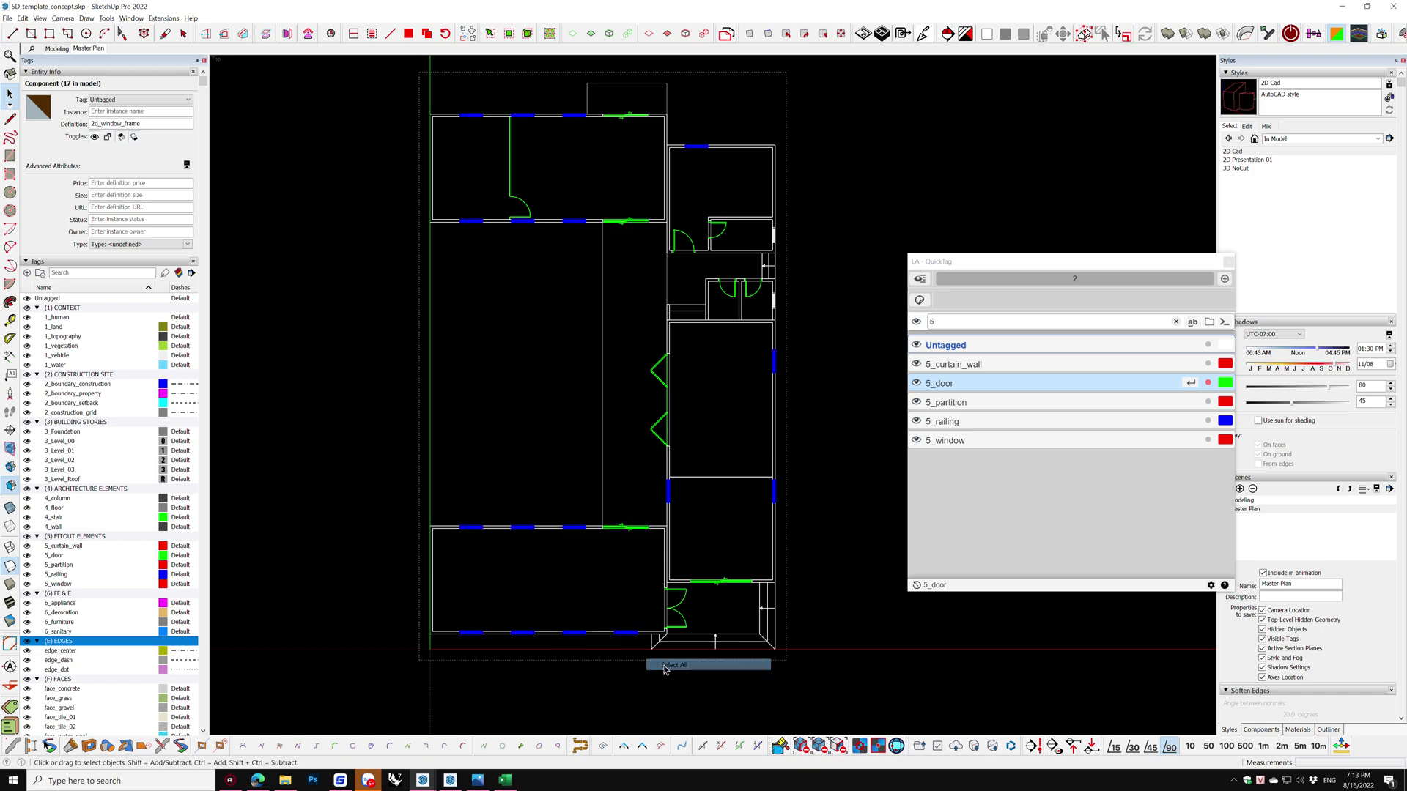
left_click(946, 440)
scroll(787, 309, "up", 1)
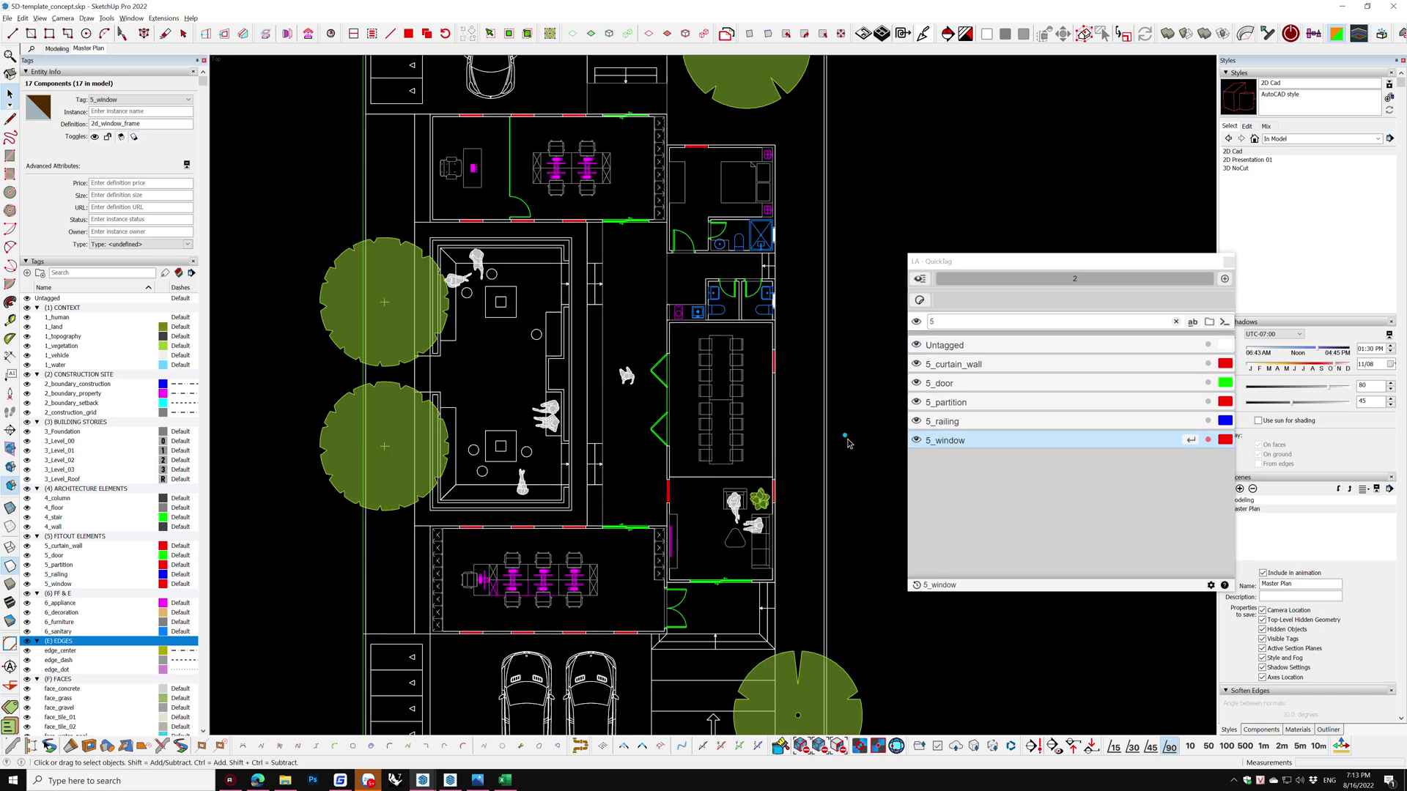
scroll(787, 309, "up", 2)
scroll(787, 309, "up", 2)
Tag the two variant window frames as 5_window and clear the selection
left_click(789, 308)
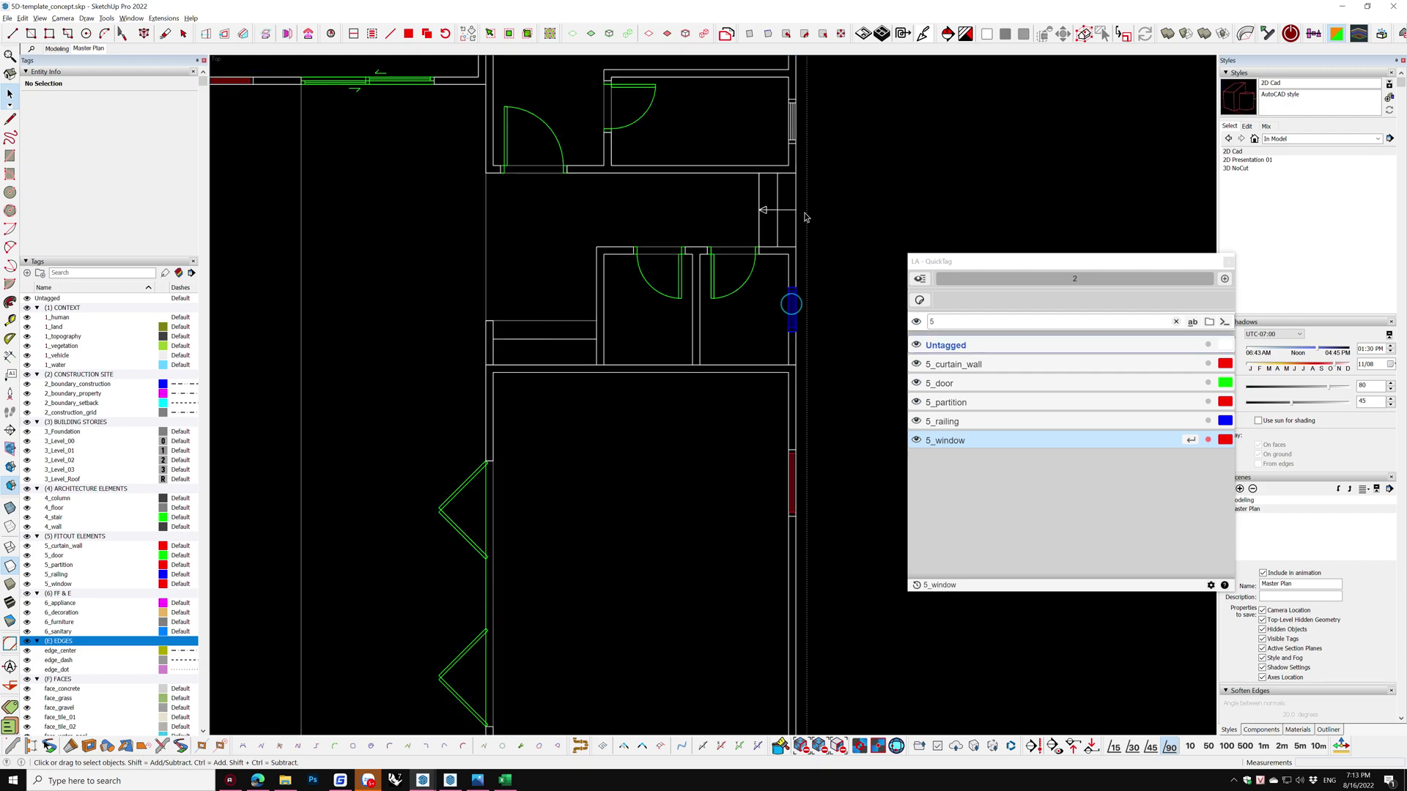
left_click(948, 441)
left_click(862, 399)
scroll(842, 381, "down", 3)
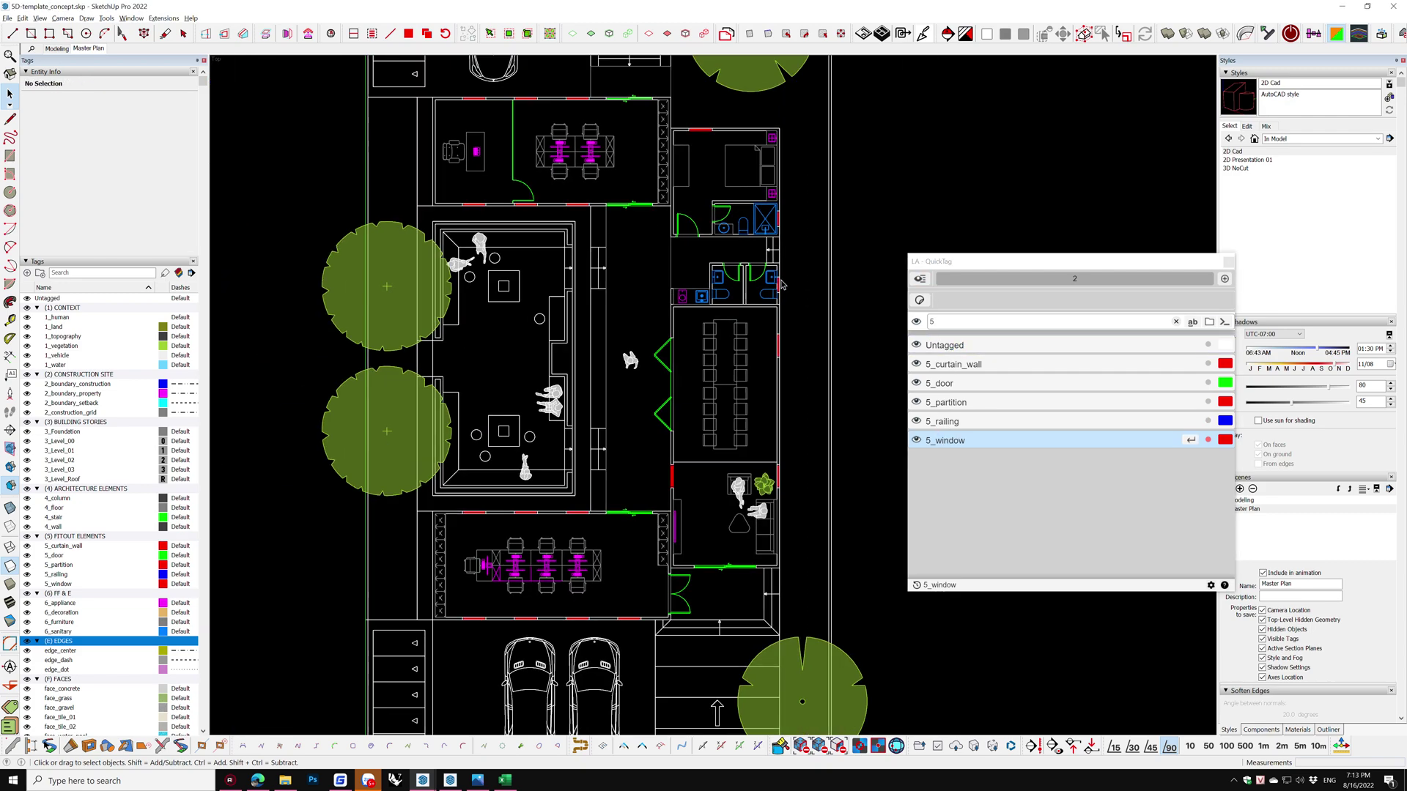
scroll(782, 284, "down", 2)
scroll(783, 501, "up", 3)
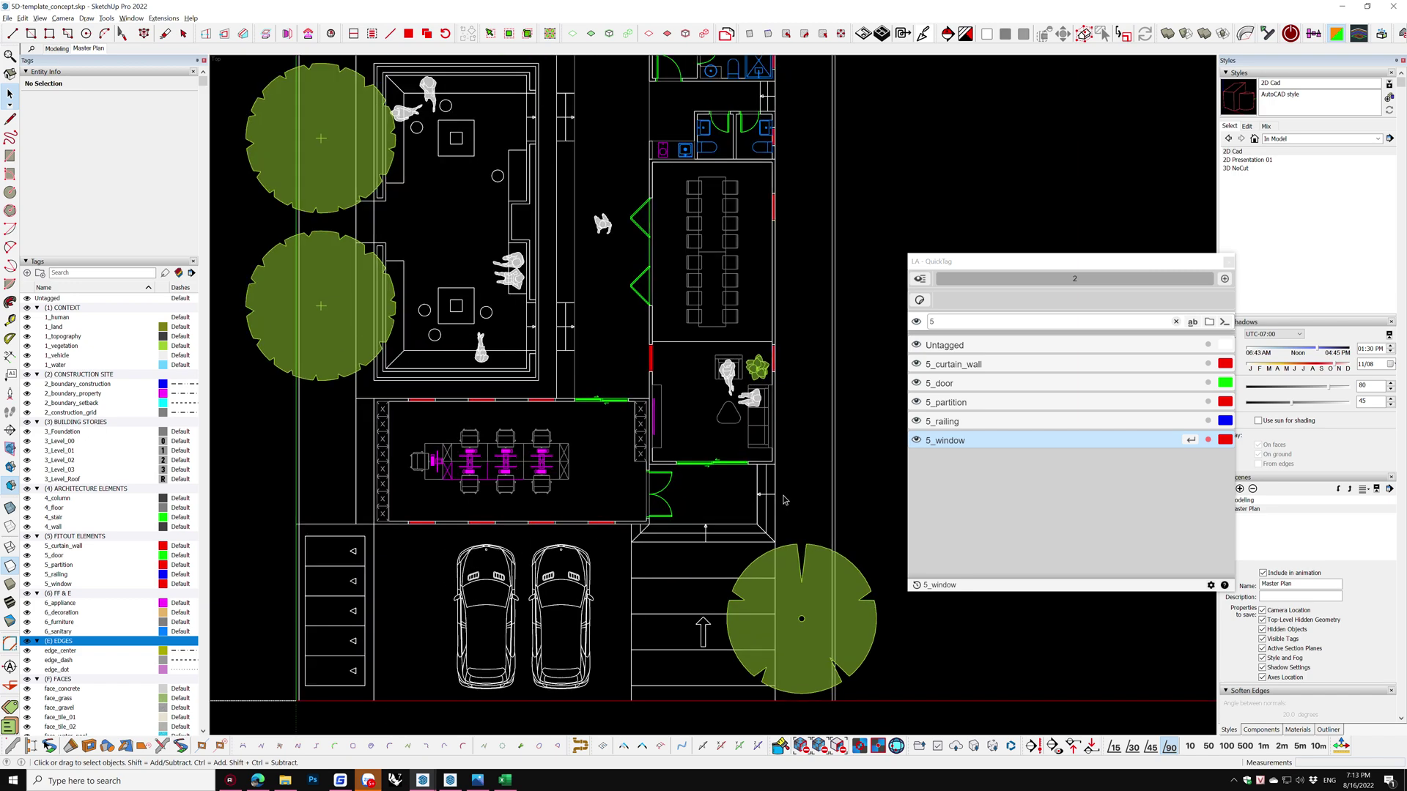
scroll(783, 501, "up", 2)
scroll(440, 524, "down", 2)
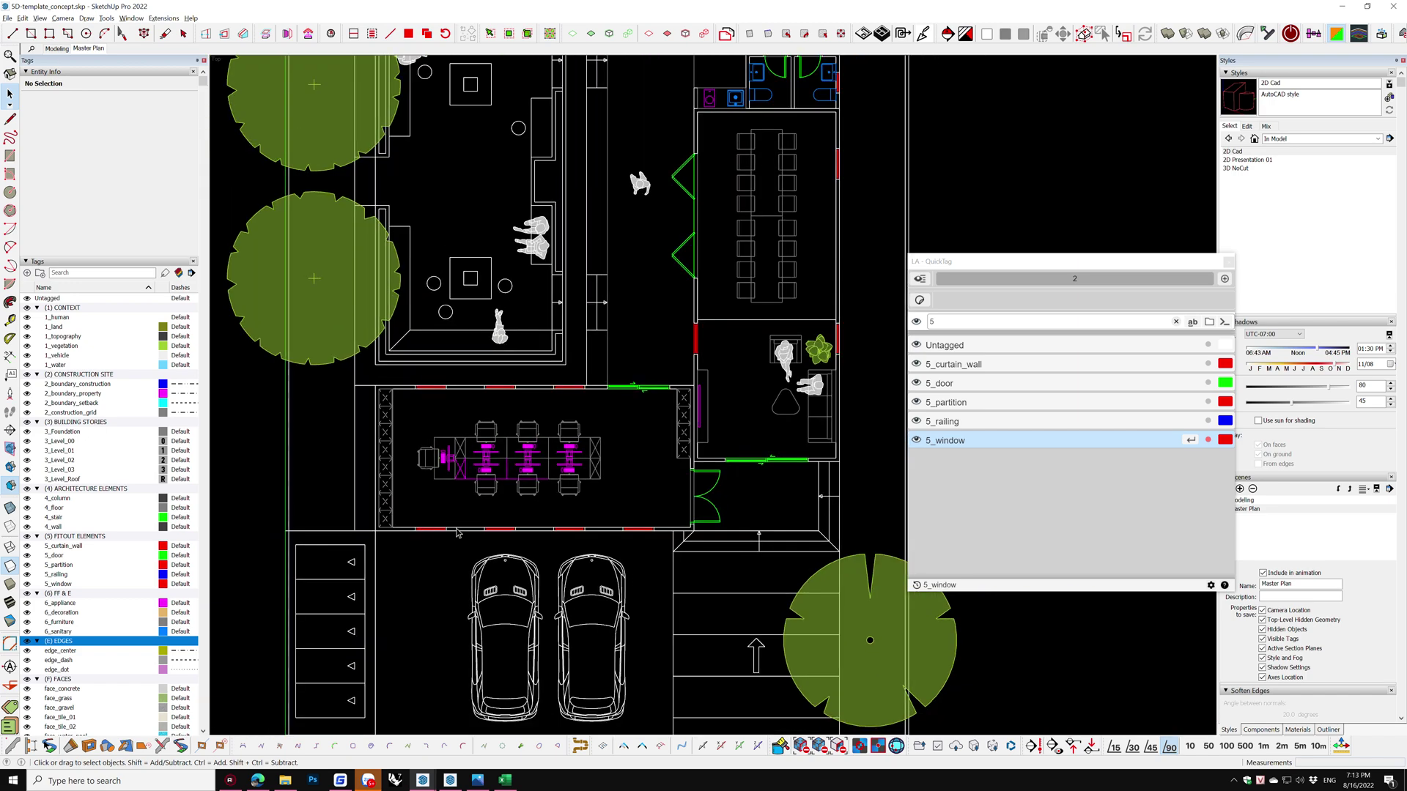
Tag the lower-left, right, middle and top room wall groups 4_wall, then select the floor slab
double_click(456, 532)
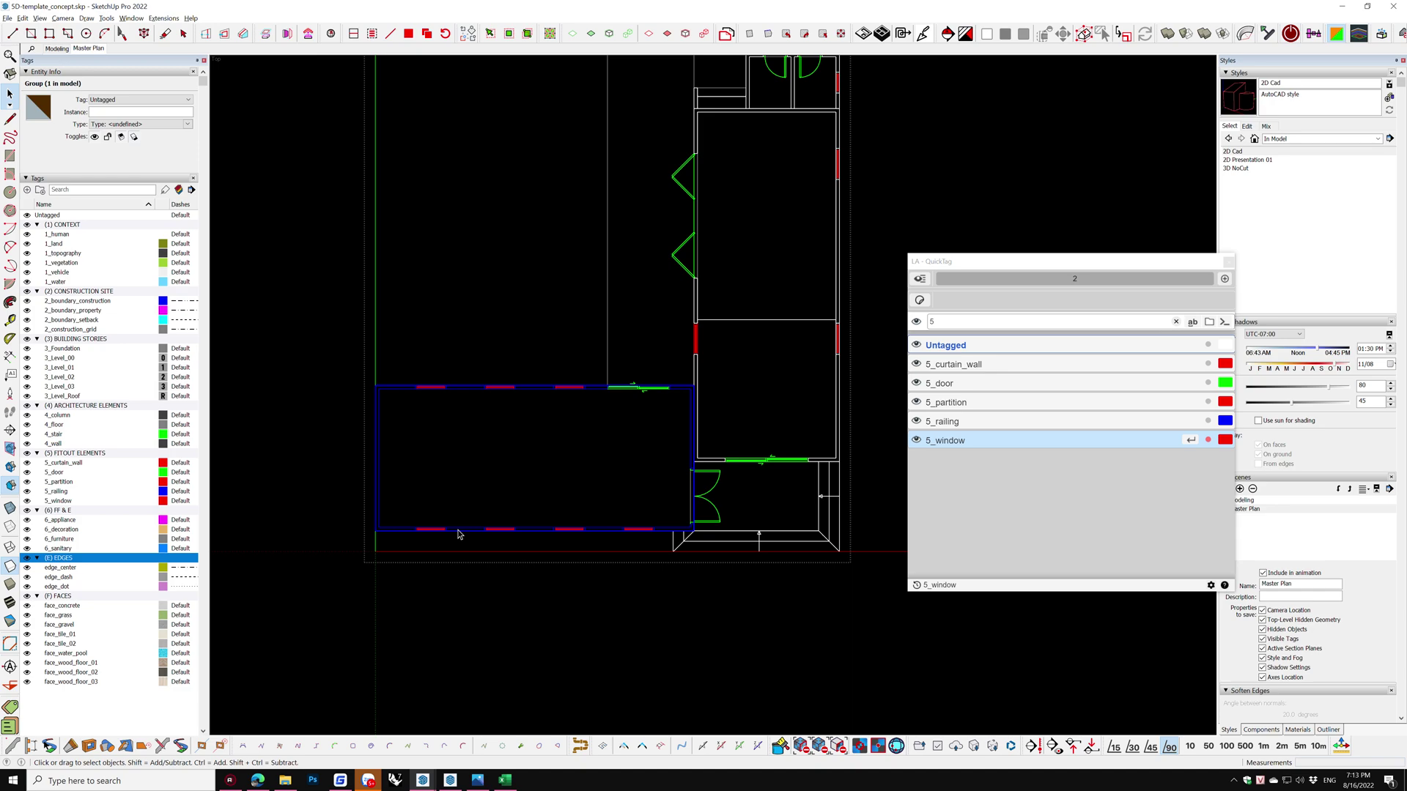
left_click(725, 515, "shift")
scroll(726, 515, "down", 2)
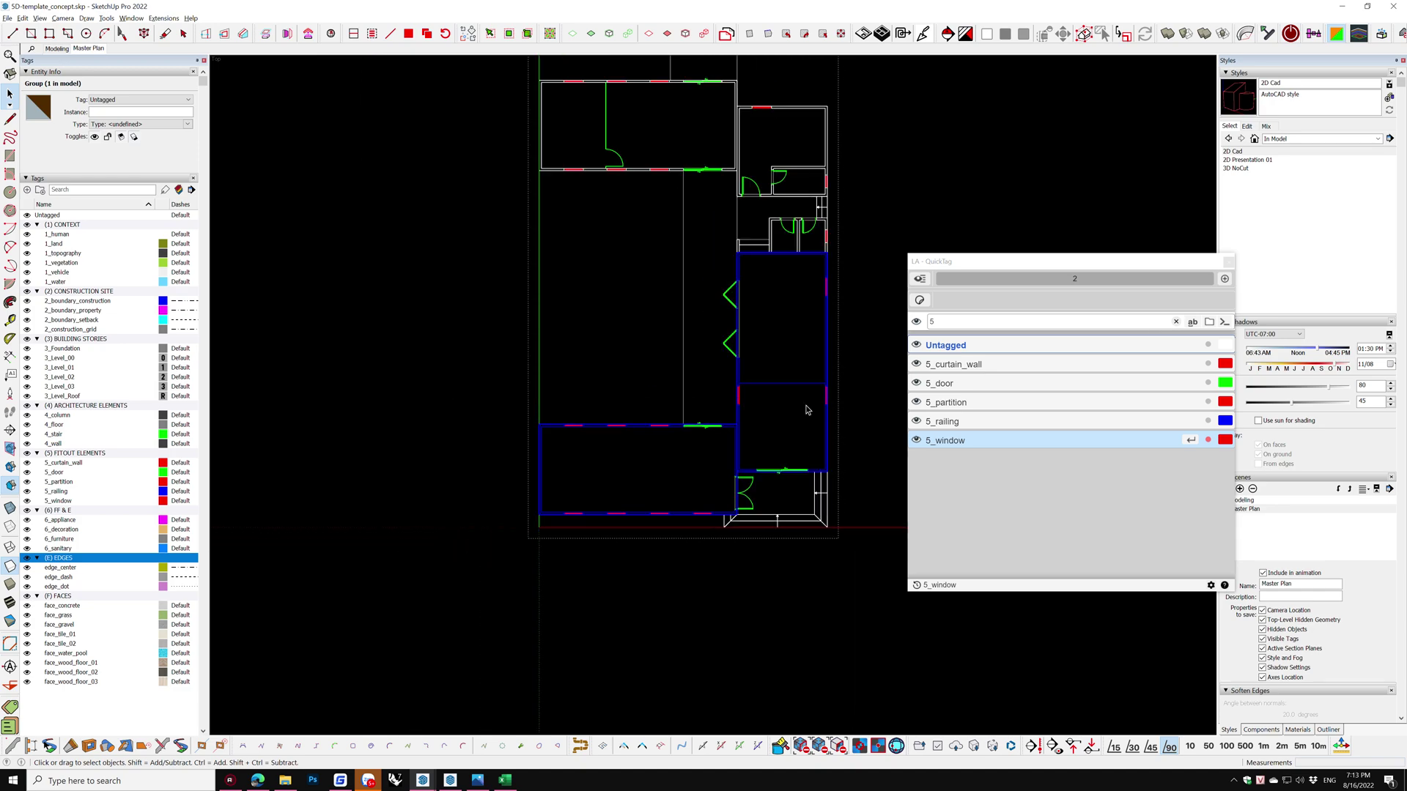
scroll(801, 152, "up", 2)
scroll(801, 152, "down", 3)
left_click(633, 143, "shift")
scroll(633, 143, "up", 2)
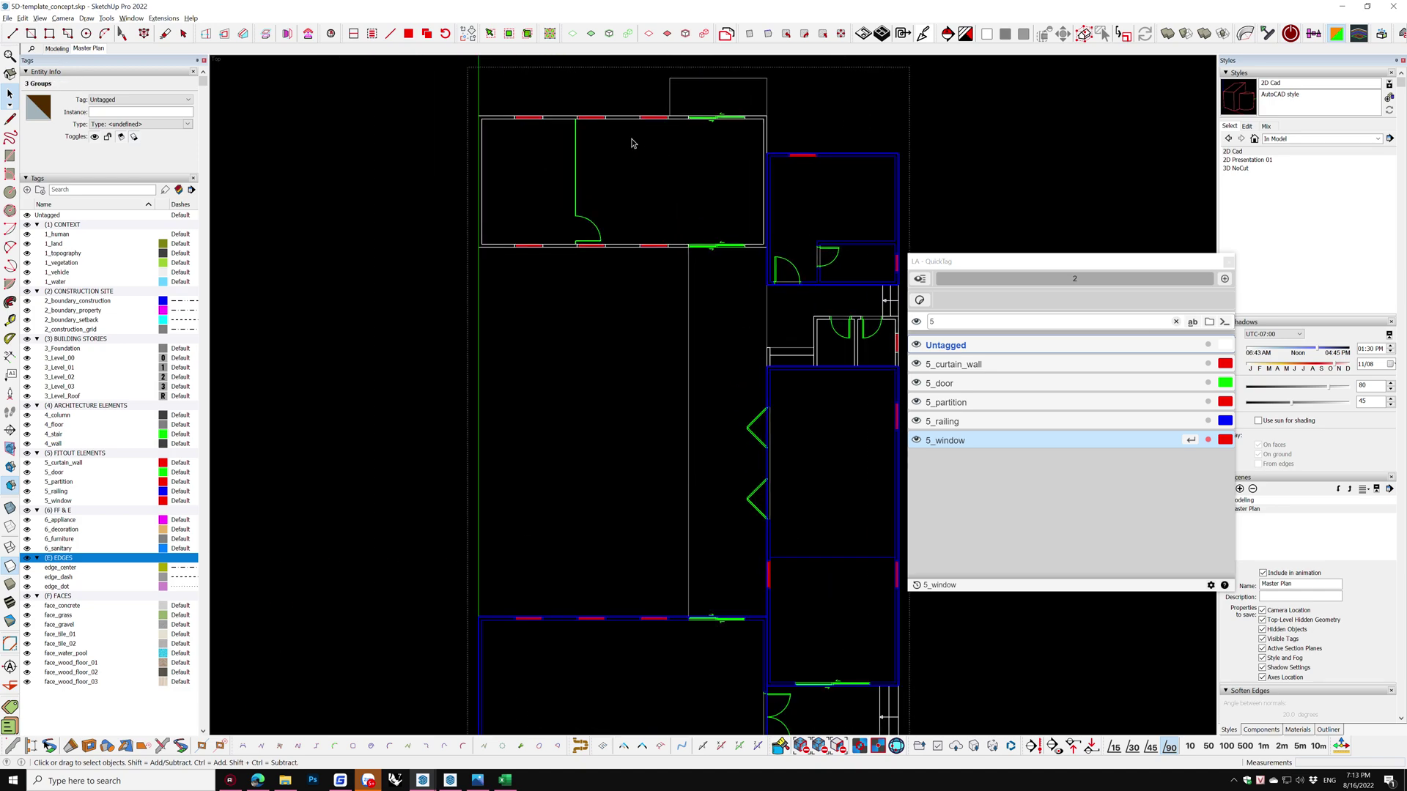
scroll(617, 125, "up", 1)
left_click(625, 115, "shift")
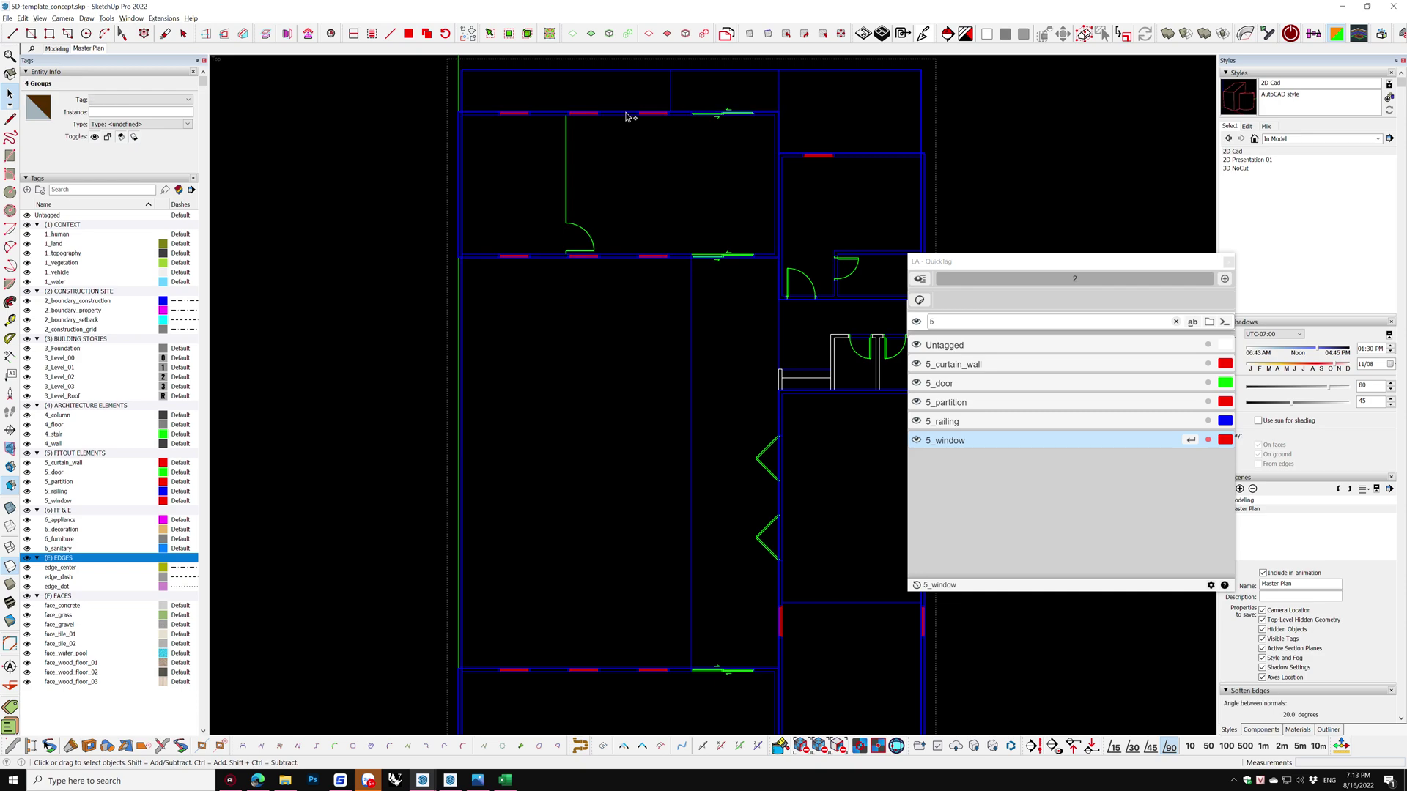
left_click(635, 98, "shift")
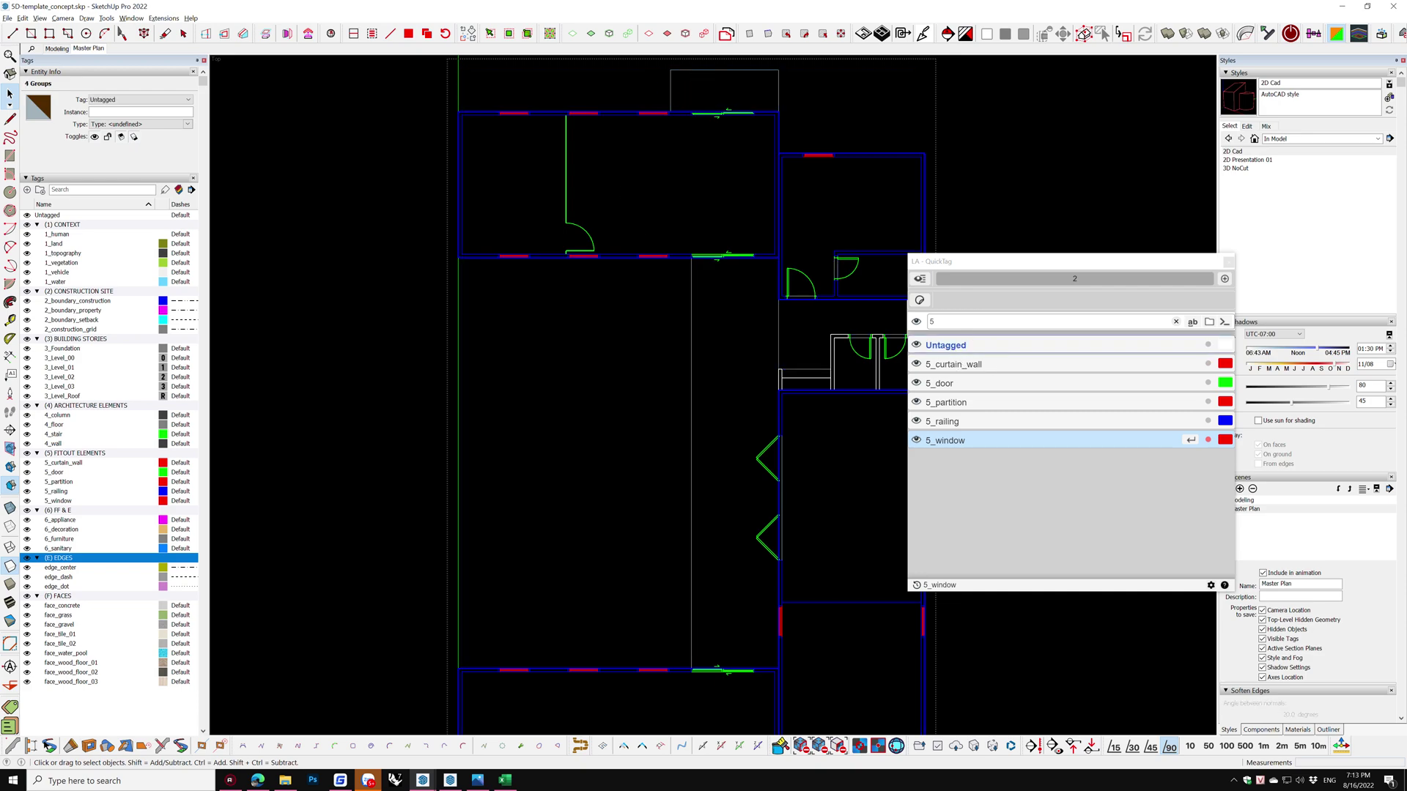
type("4")
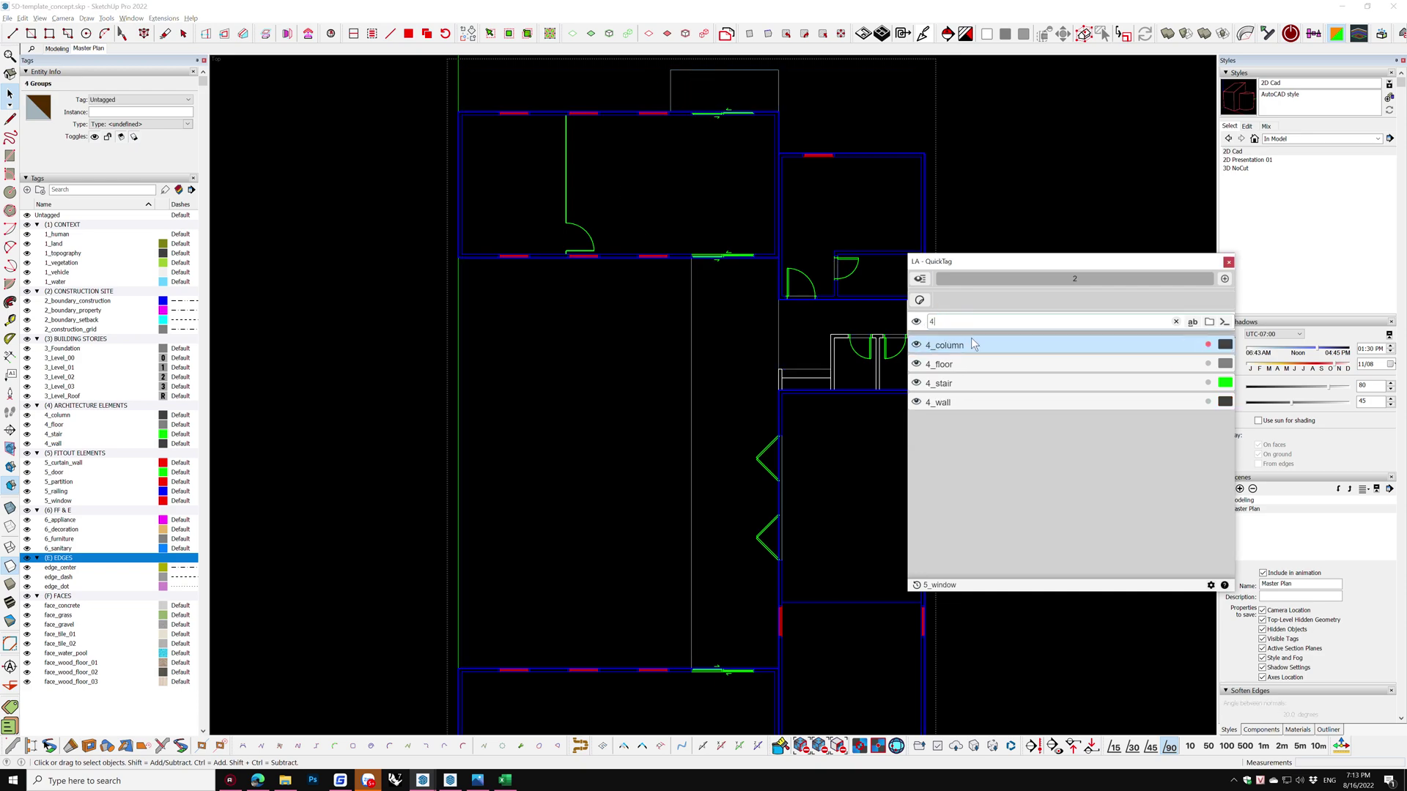
left_click(942, 403)
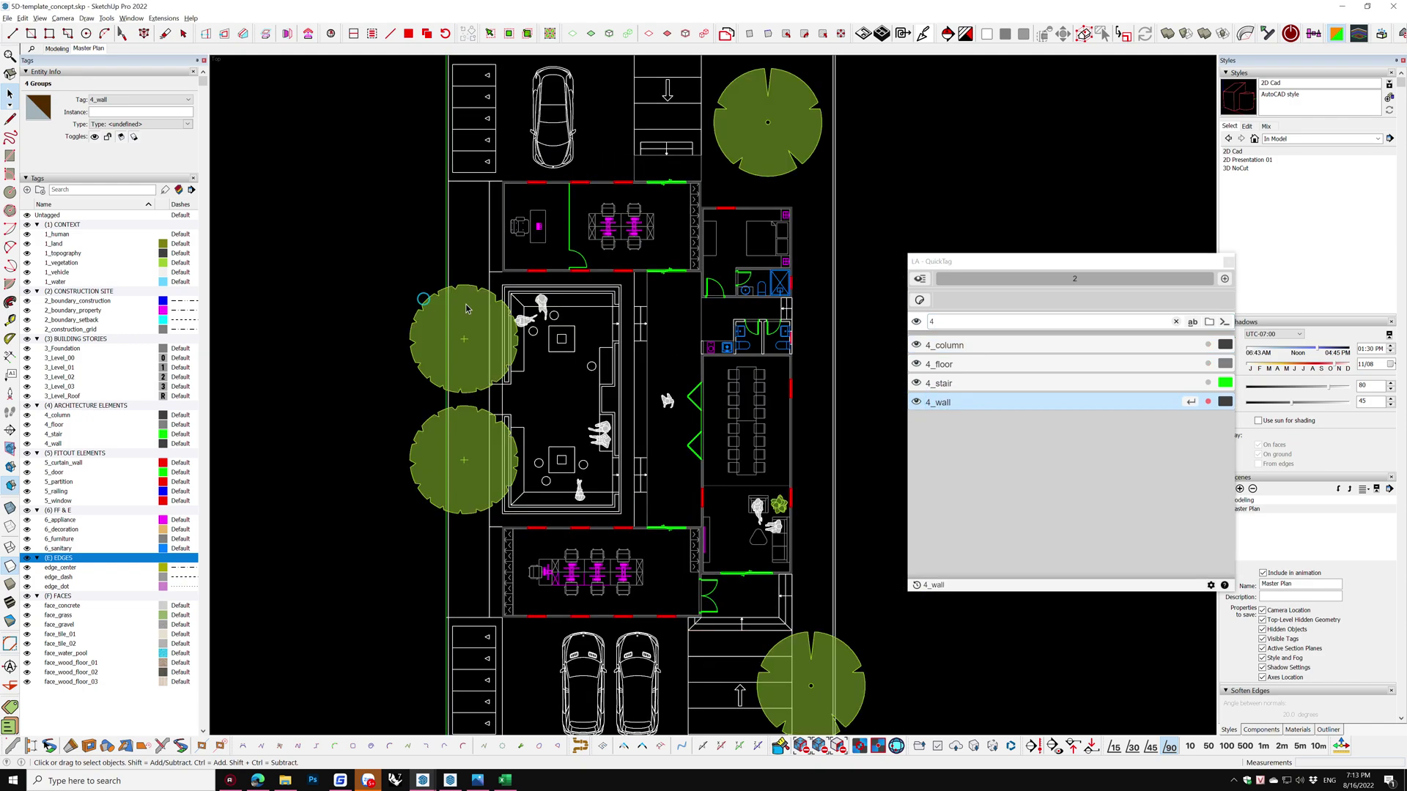
double_click(701, 179)
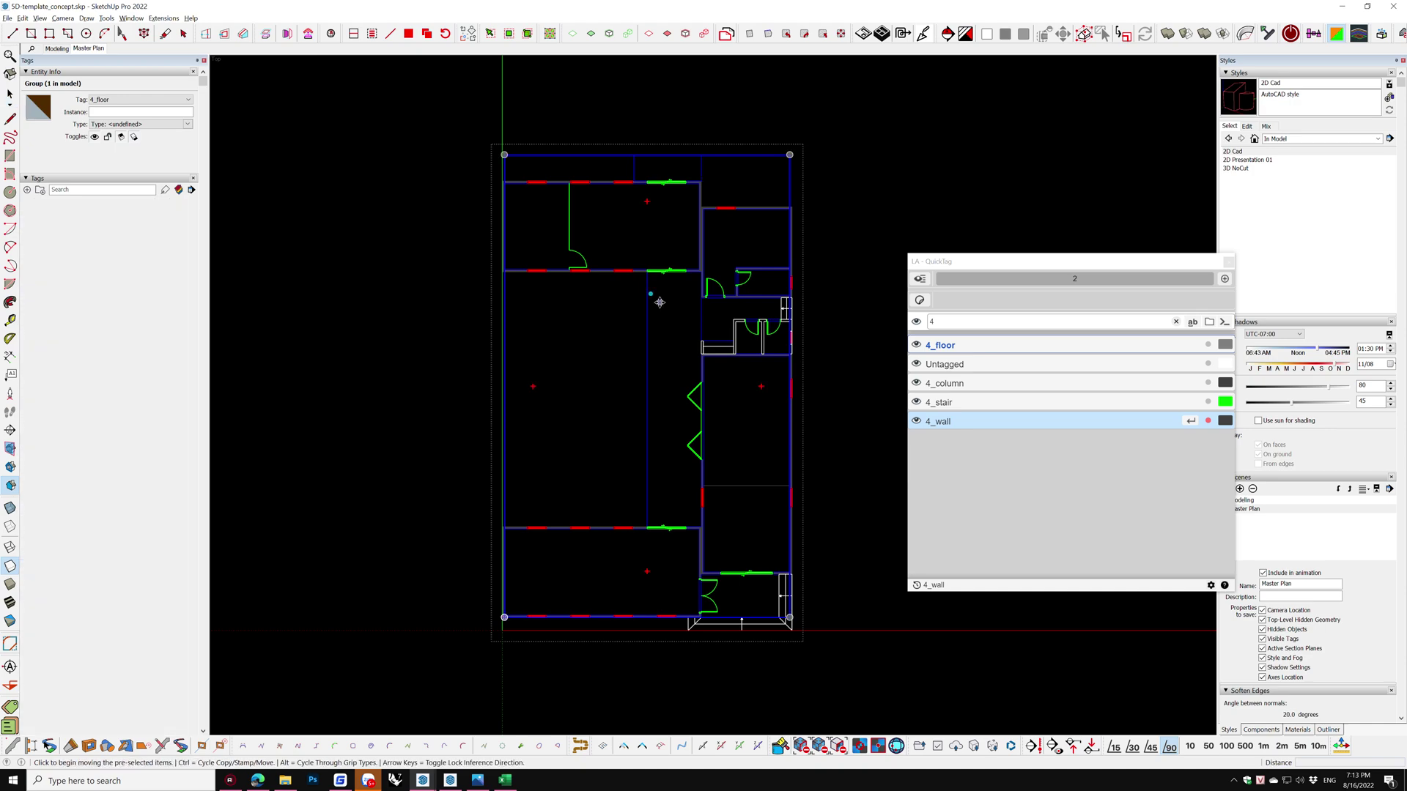
Tag the floor slab 4_floor and the stair groups inside the building group 4_stair
left_click(945, 351)
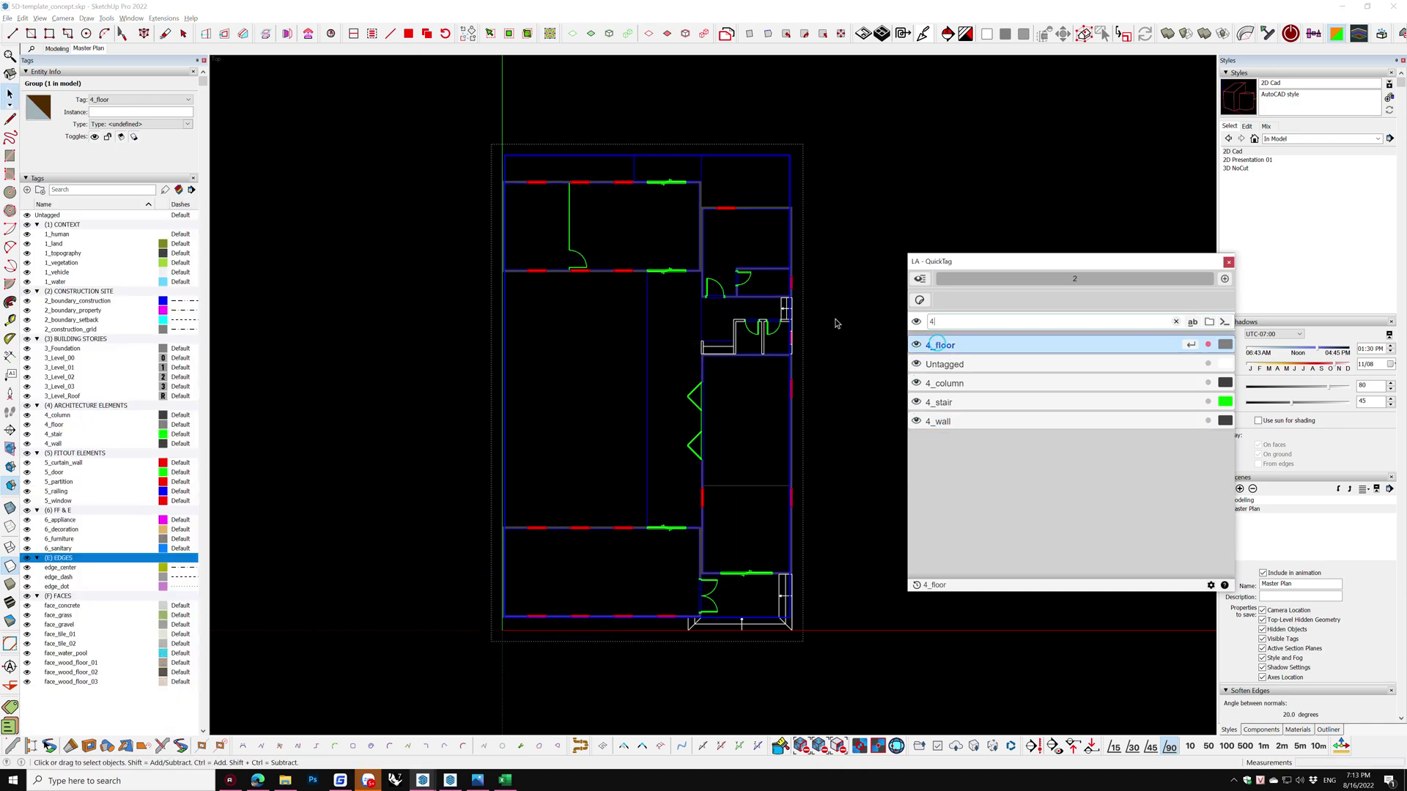
left_click(837, 322)
scroll(724, 300, "up", 3)
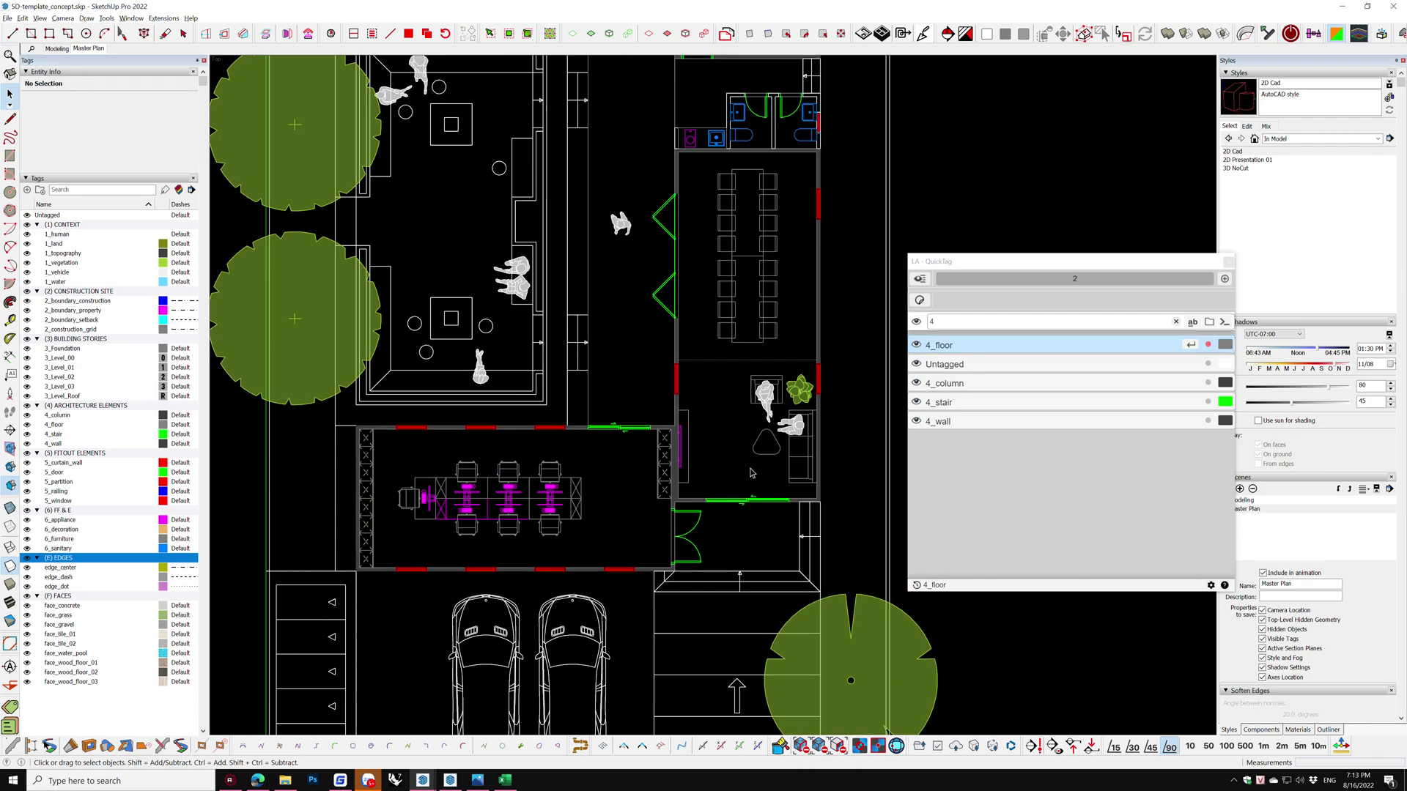
left_click(801, 534)
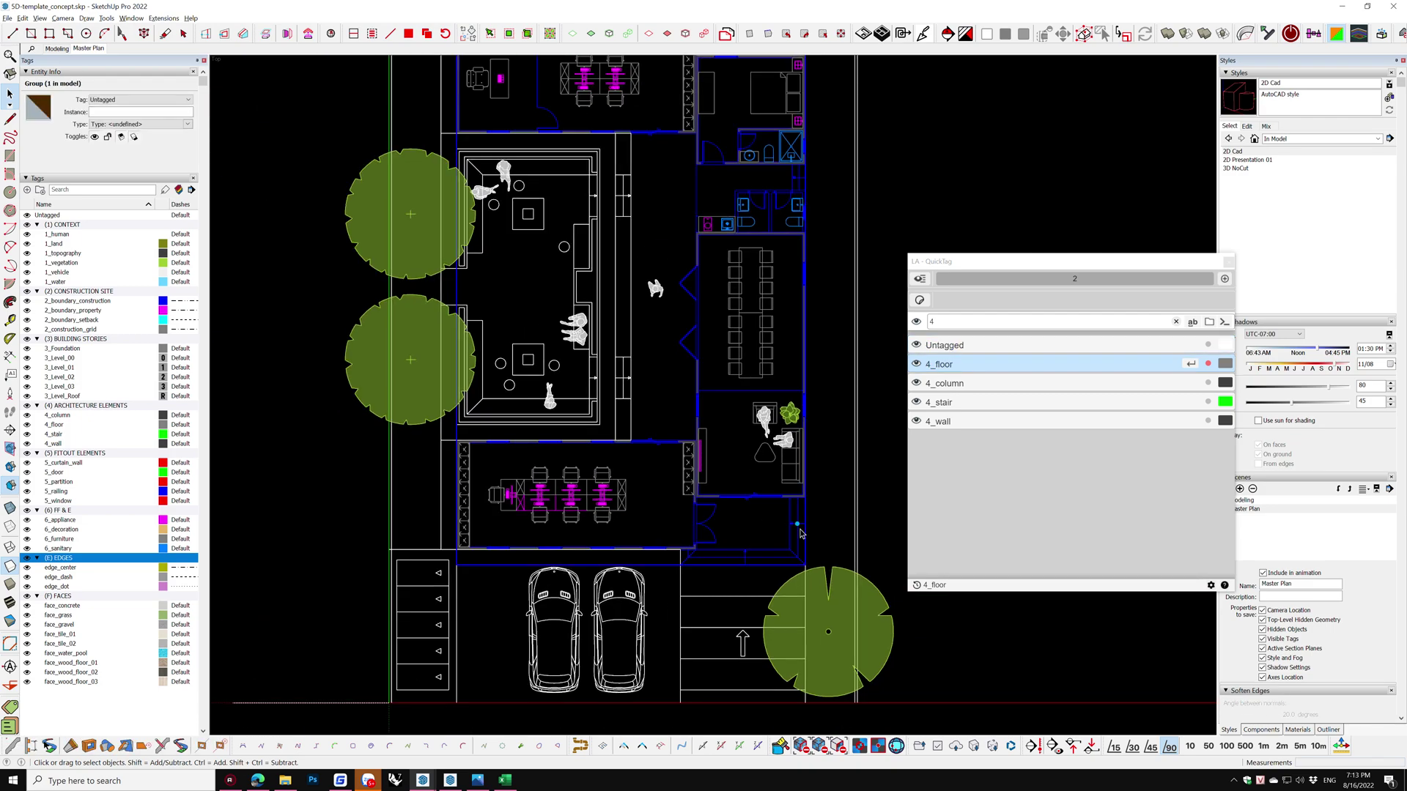
double_click(801, 534)
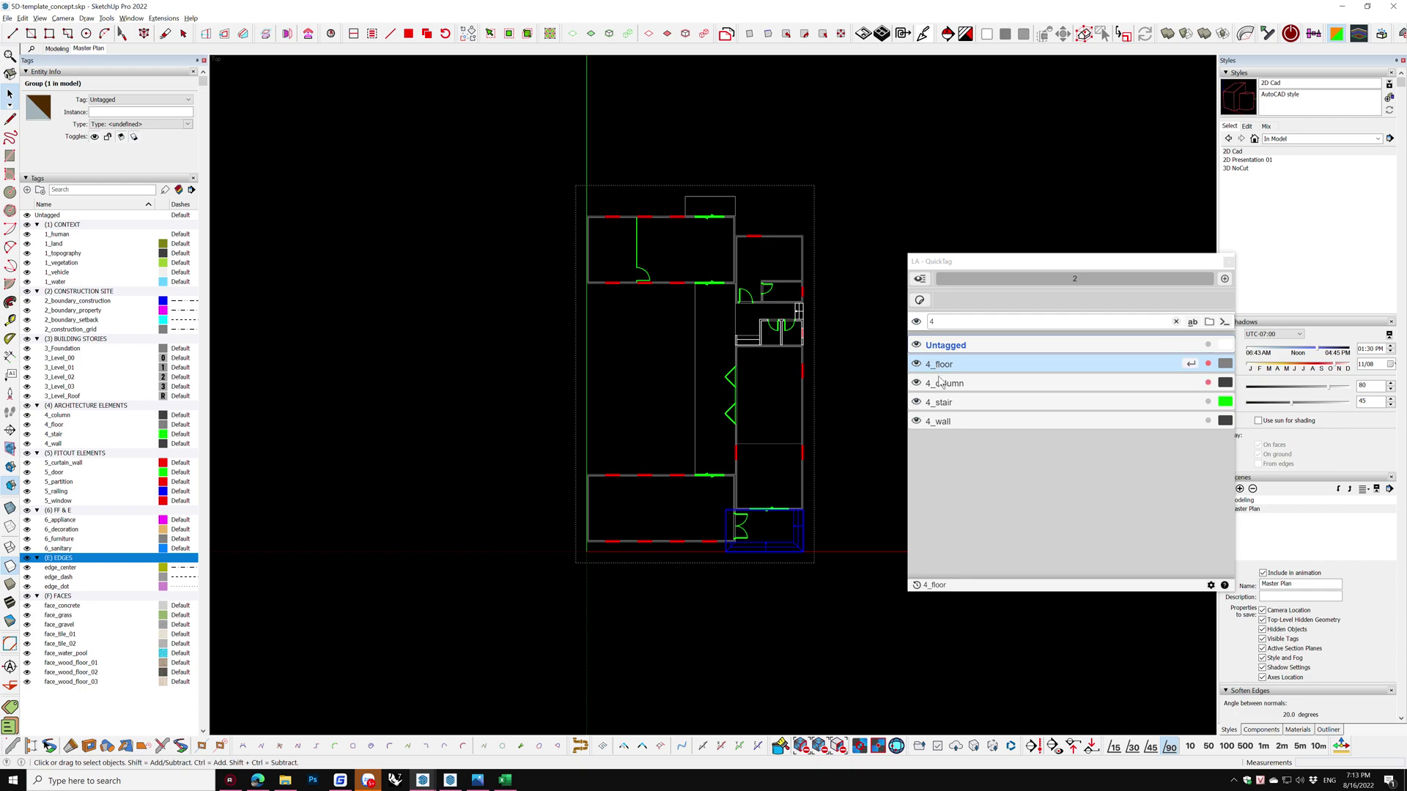
scroll(806, 312, "up", 2)
scroll(793, 300, "up", 1)
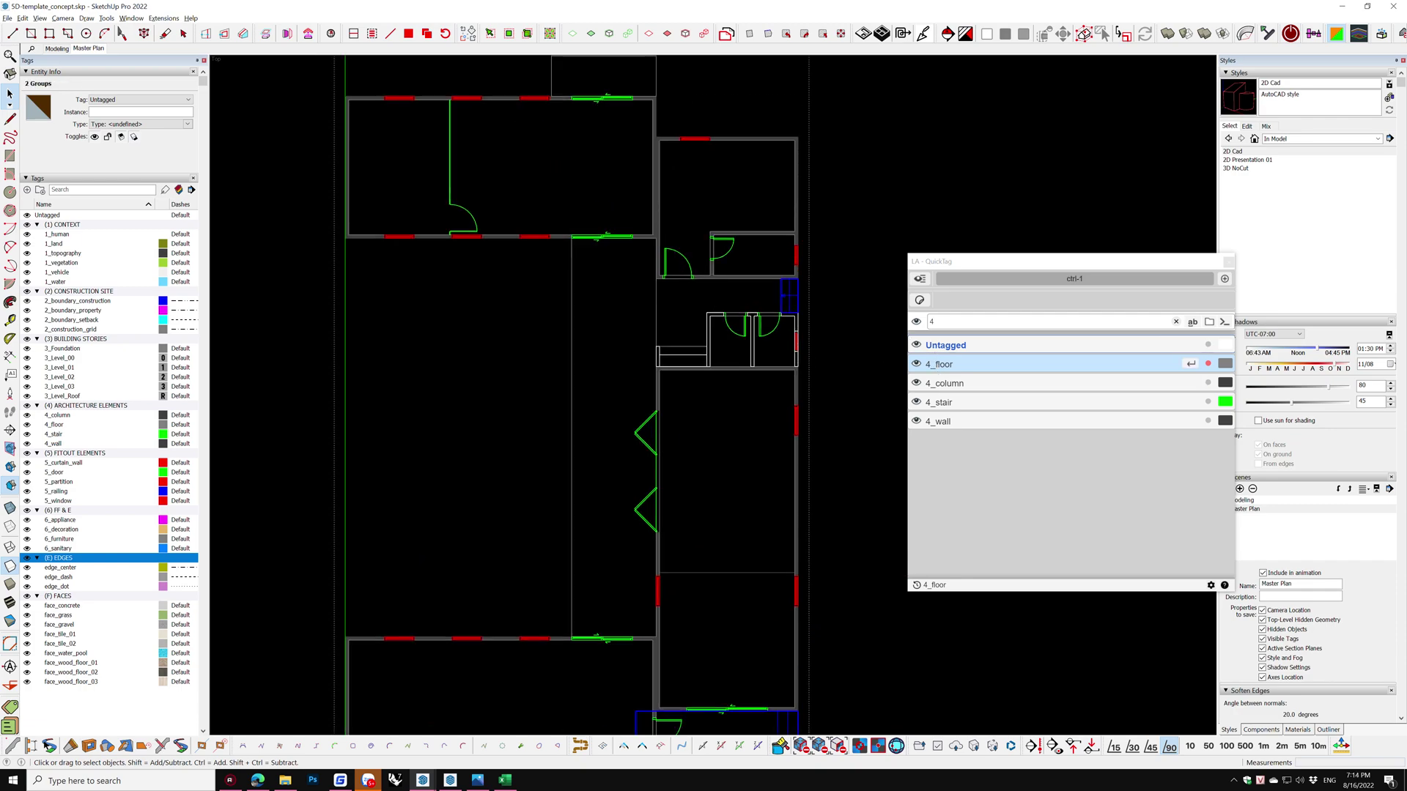
left_click(943, 408)
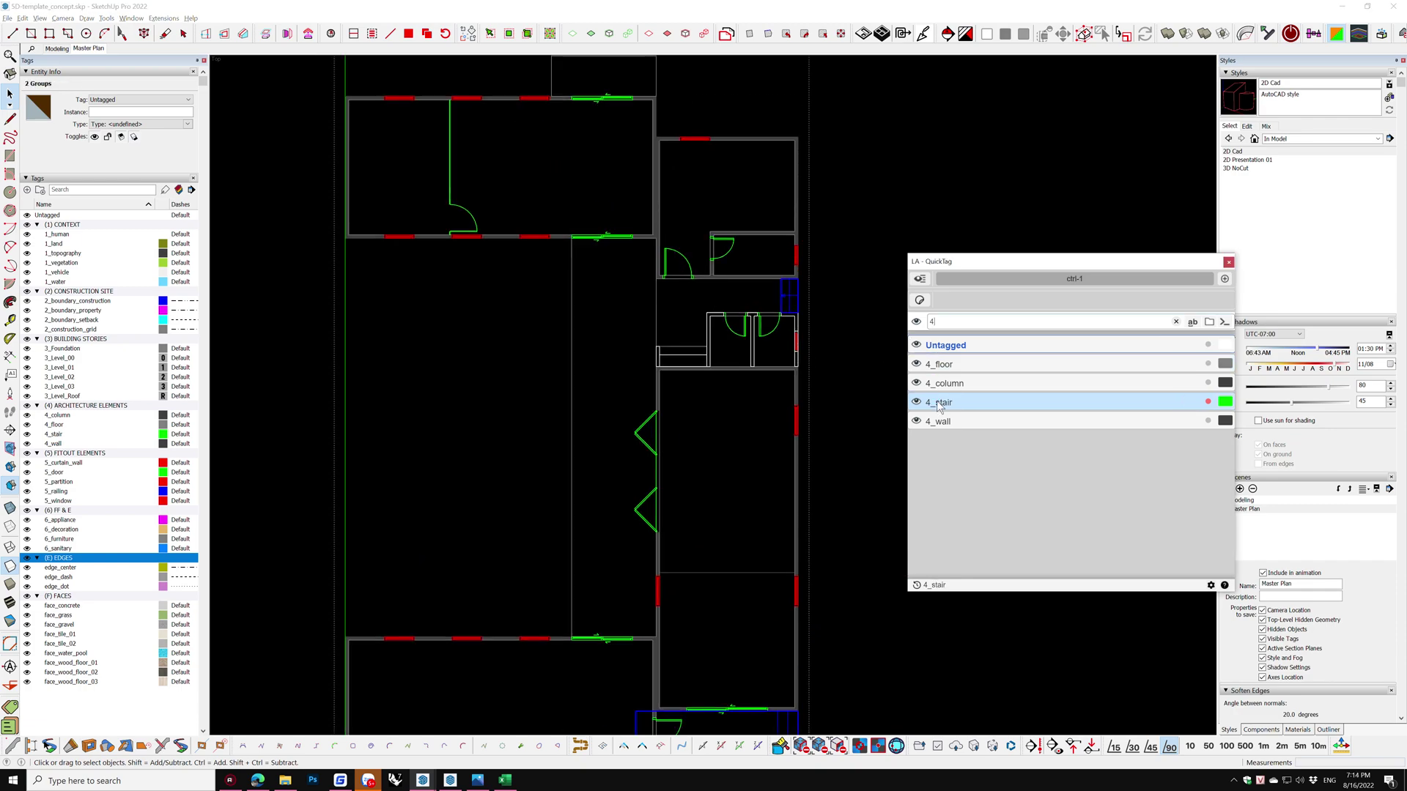
left_click(850, 343)
Select the small group beside the bathrooms and open the bathroom fixtures group
scroll(688, 363, "up", 2)
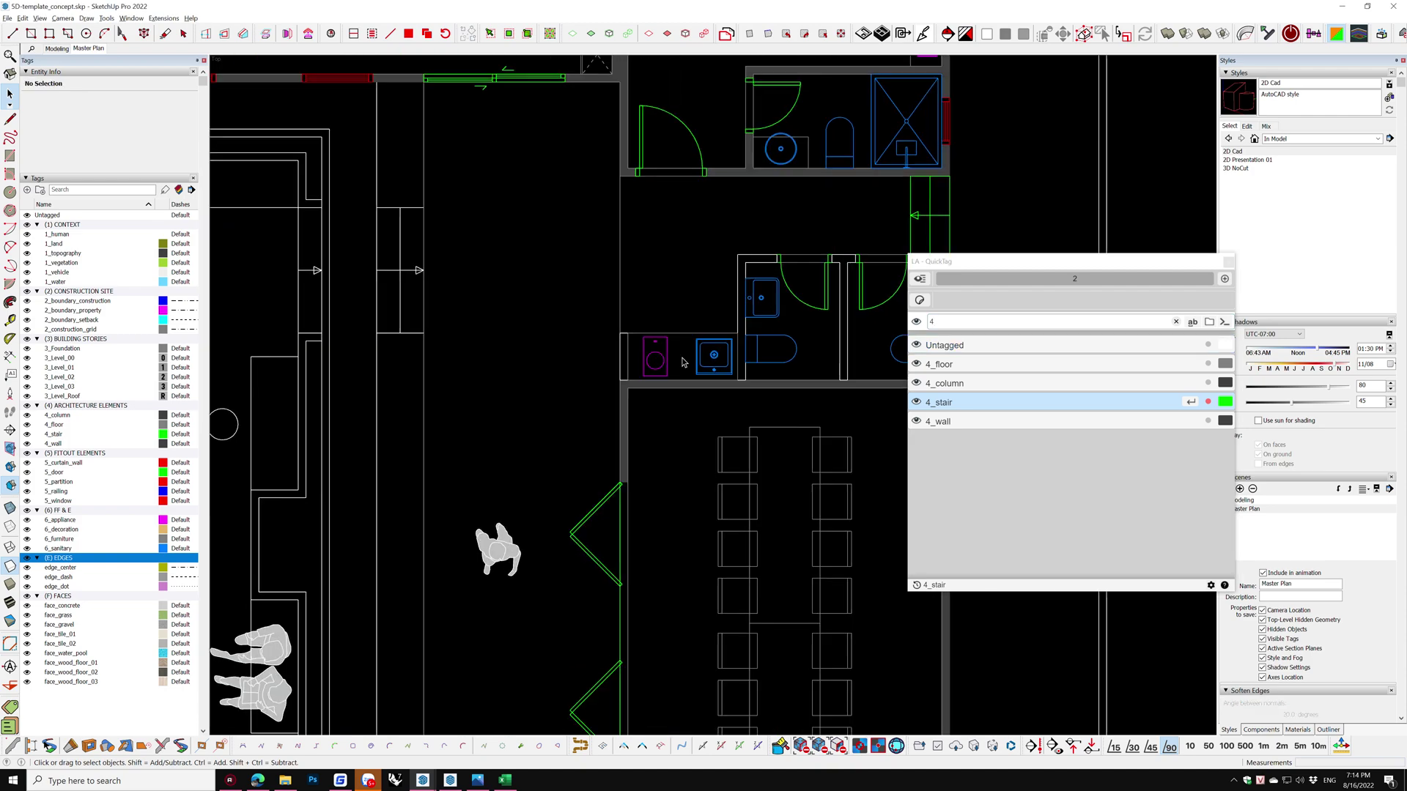
scroll(680, 367, "up", 1)
scroll(680, 362, "down", 3)
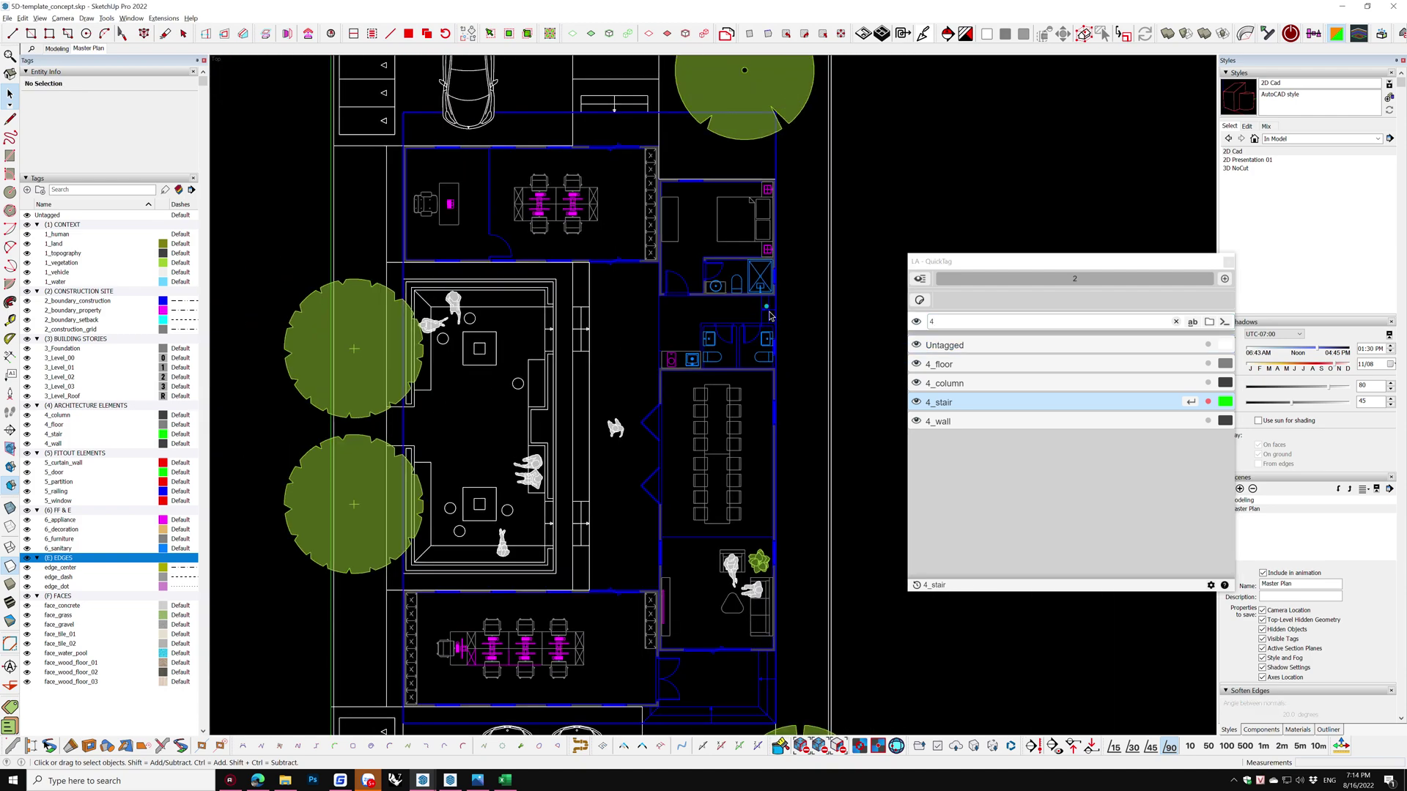
scroll(679, 360, "up", 3)
left_click(688, 360)
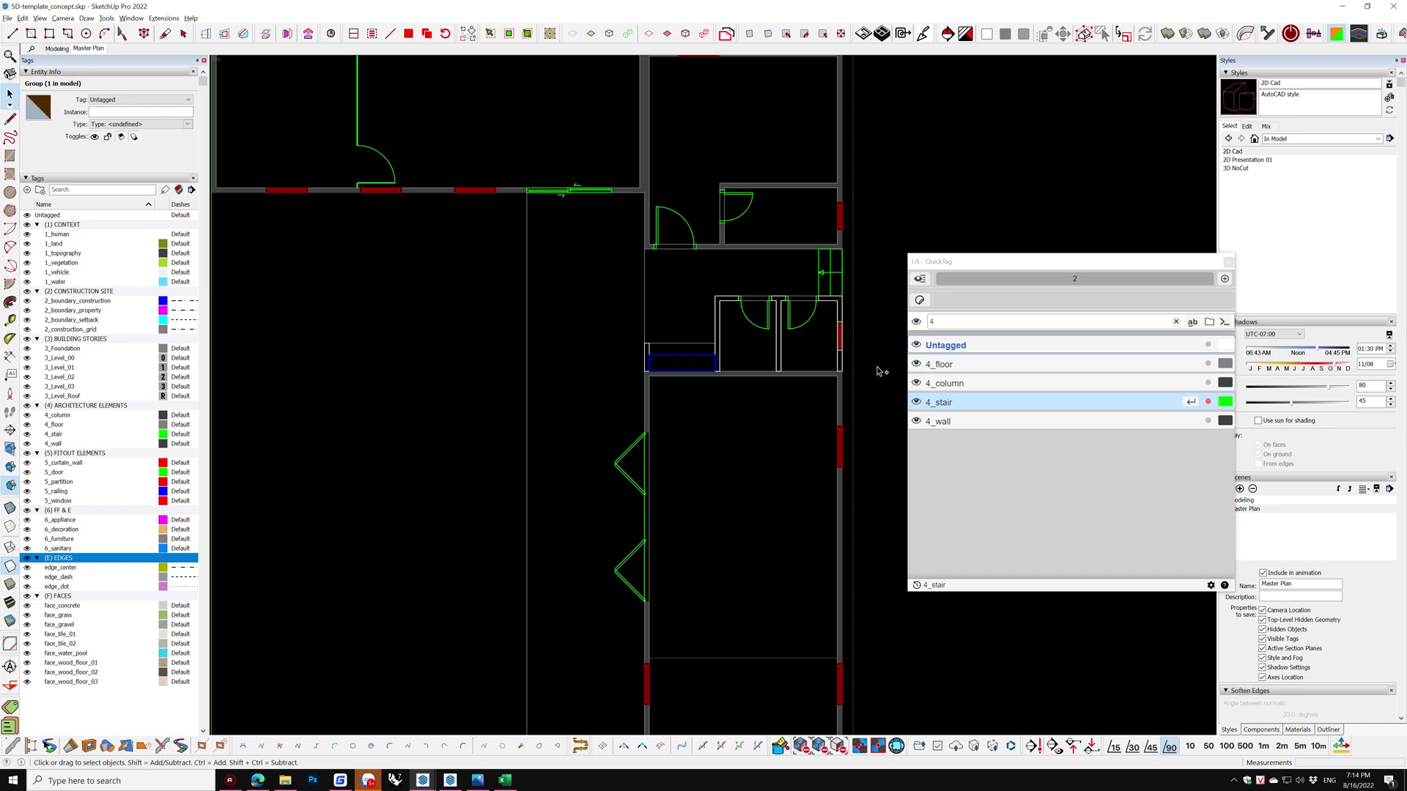
left_click(832, 372)
scroll(698, 357, "down", 1)
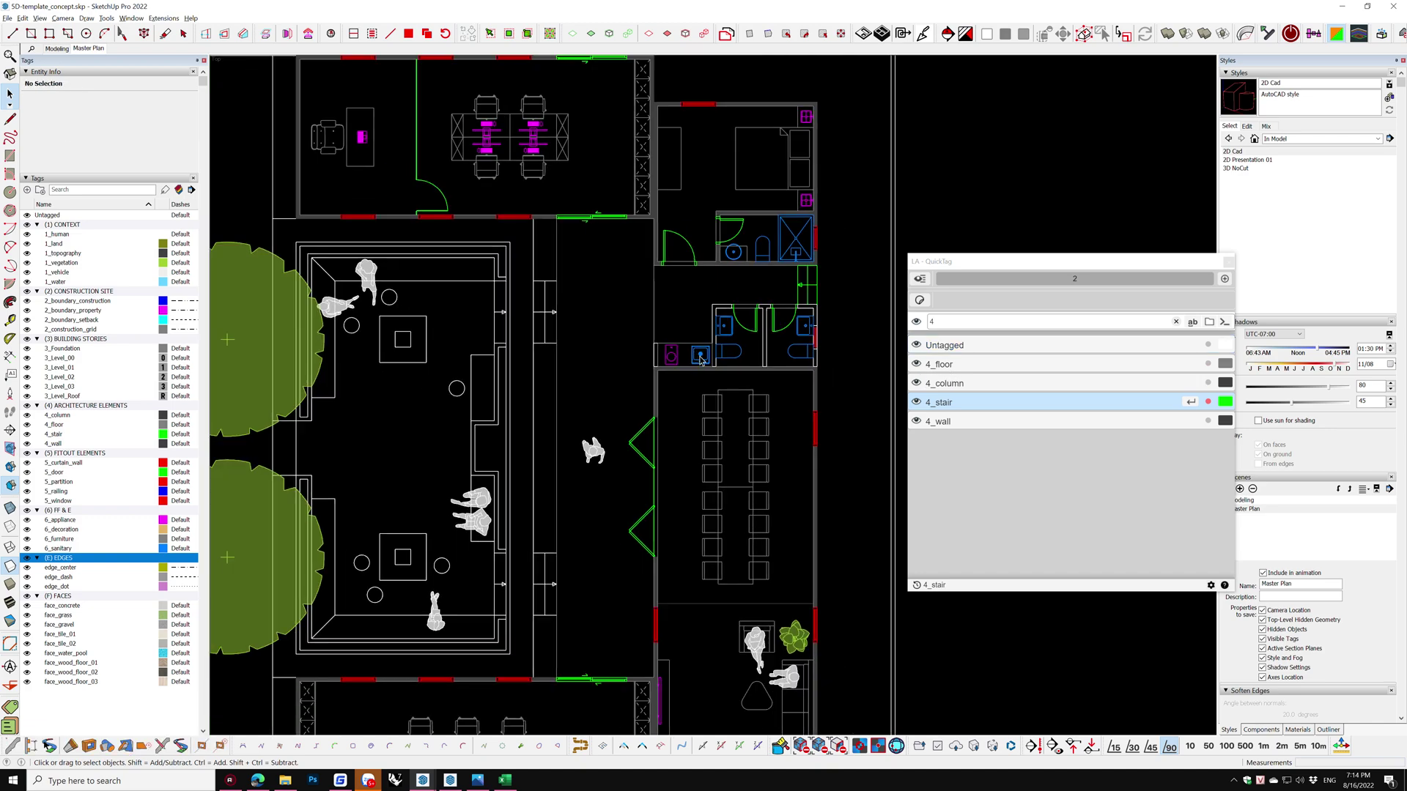
double_click(700, 359)
Select the kitchen counter group holding the sink, inspect it in 3D, then return to top view
left_click(699, 359)
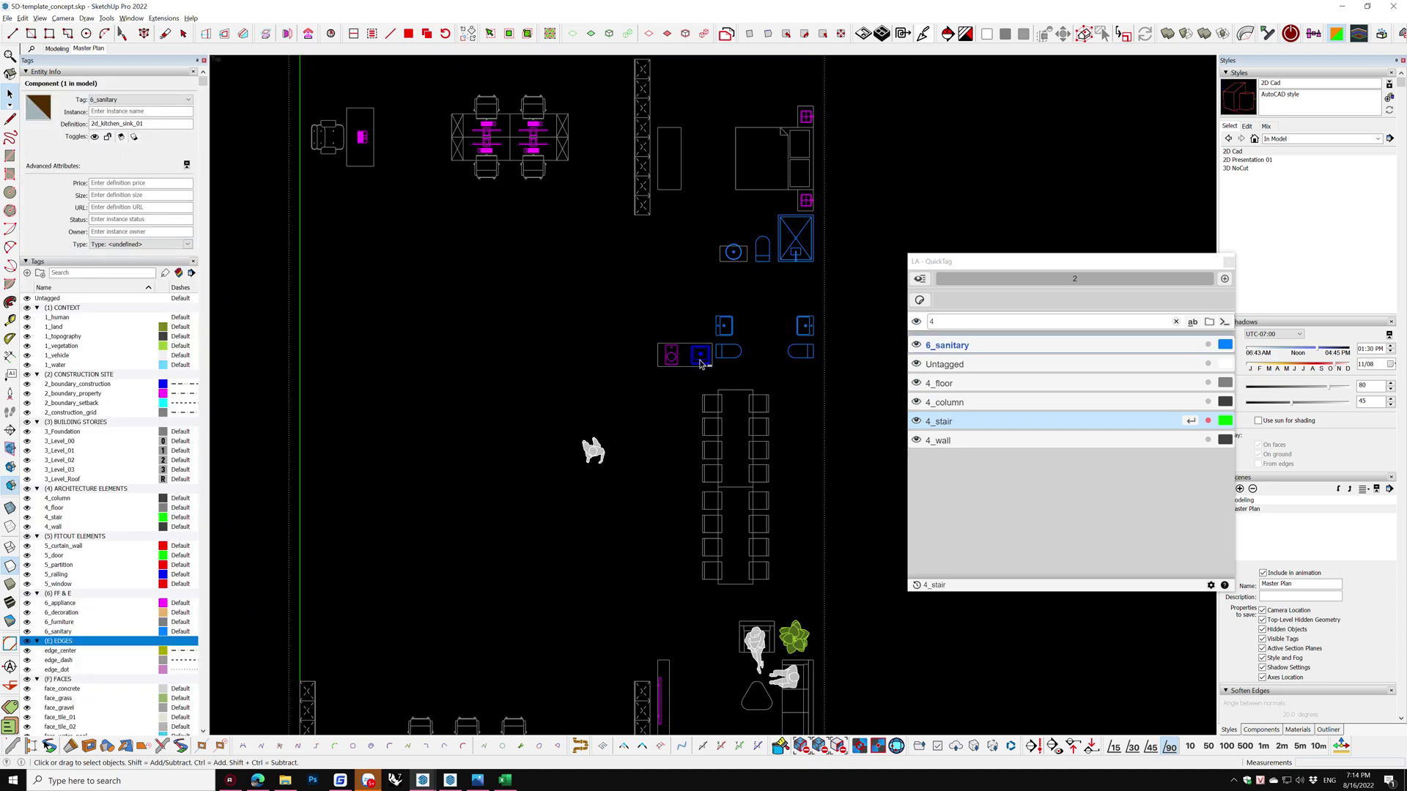
left_click(683, 362)
scroll(682, 362, "up", 2)
scroll(682, 361, "up", 3)
scroll(680, 361, "down", 2)
middle_click_drag(680, 361, 586, 418)
key("m")
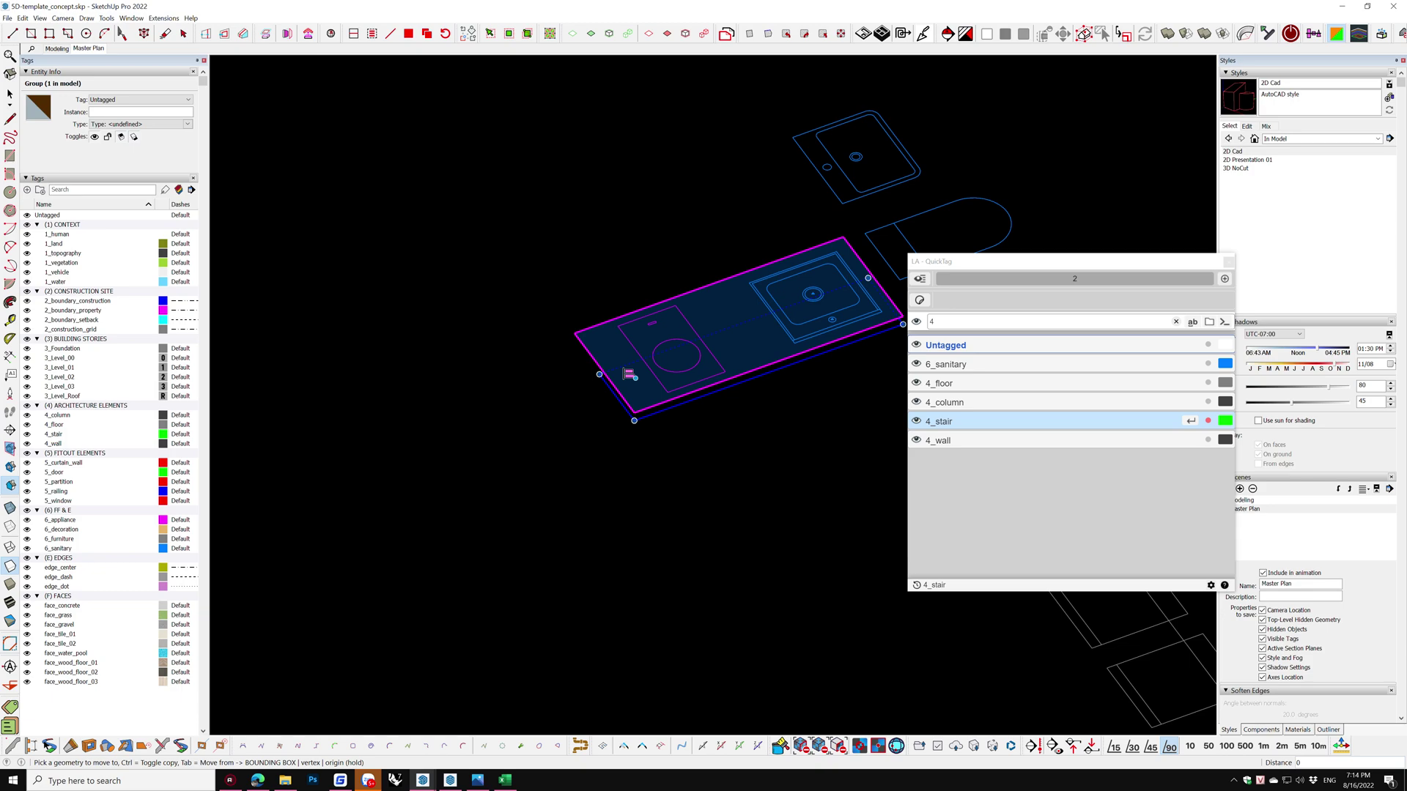
scroll(628, 380, "down", 3)
scroll(698, 402, "down", 2)
middle_click_drag(697, 402, 657, 490)
key("space")
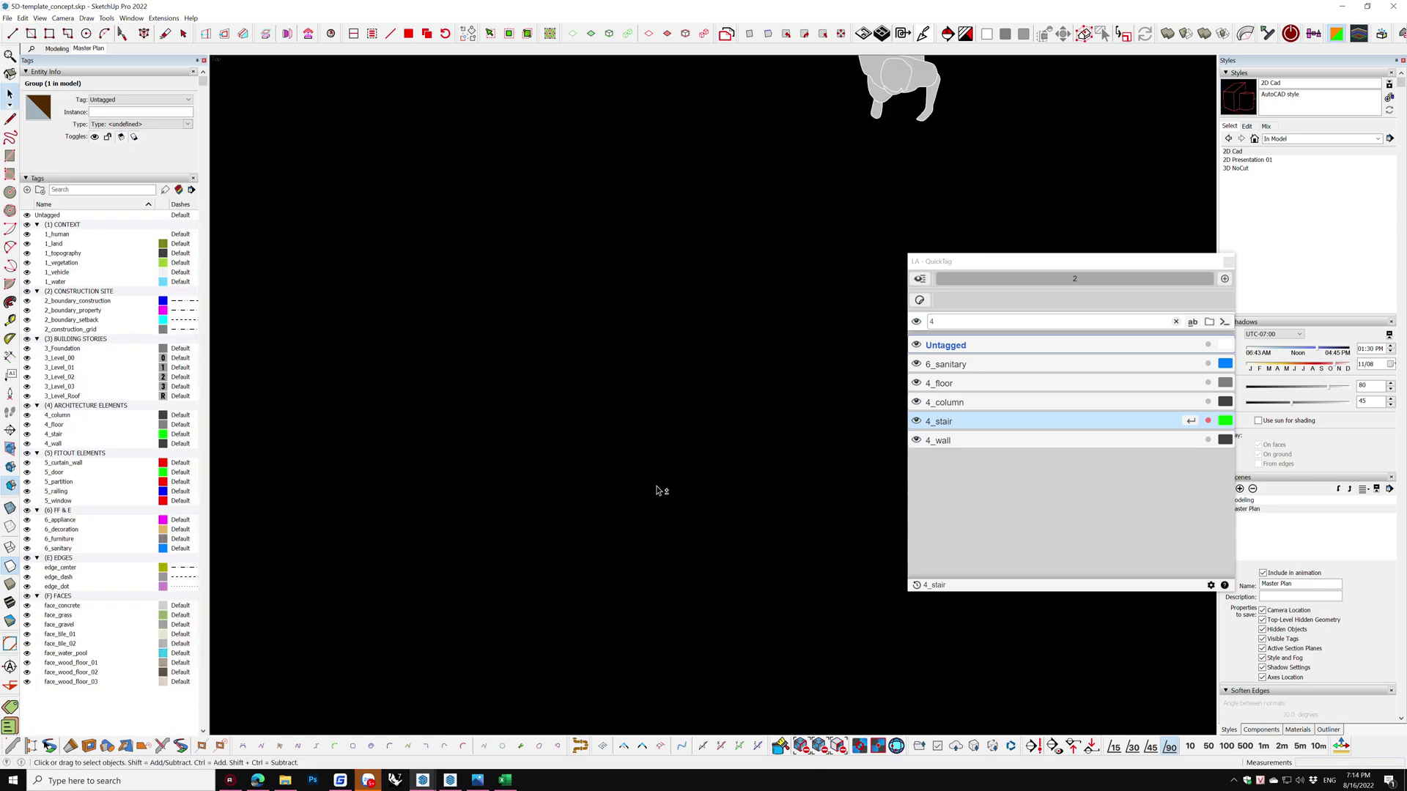
key("t")
Tag the counter group 6_furniture, then open it and select its outline edges
scroll(659, 417, "up", 1)
scroll(659, 418, "up", 3)
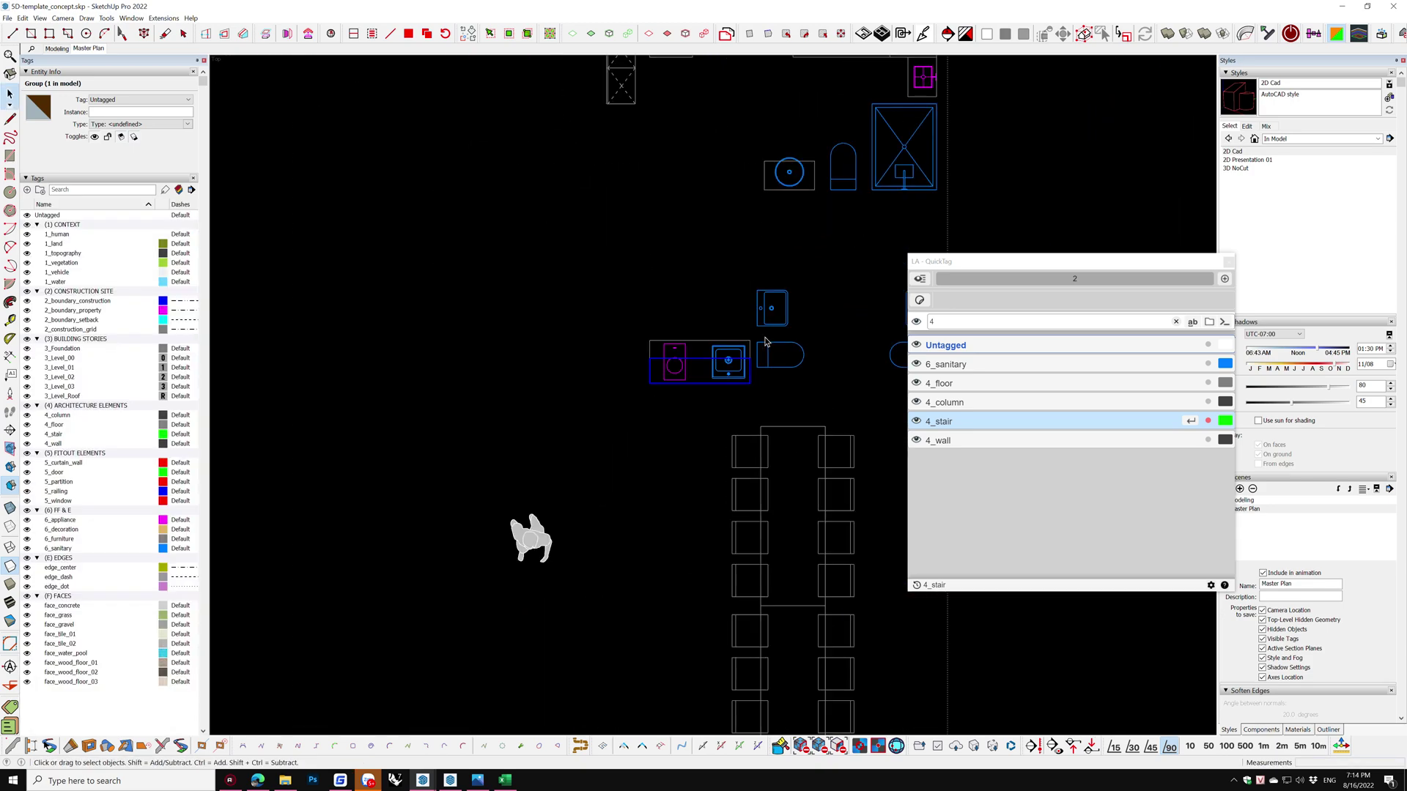
scroll(681, 395, "up", 2)
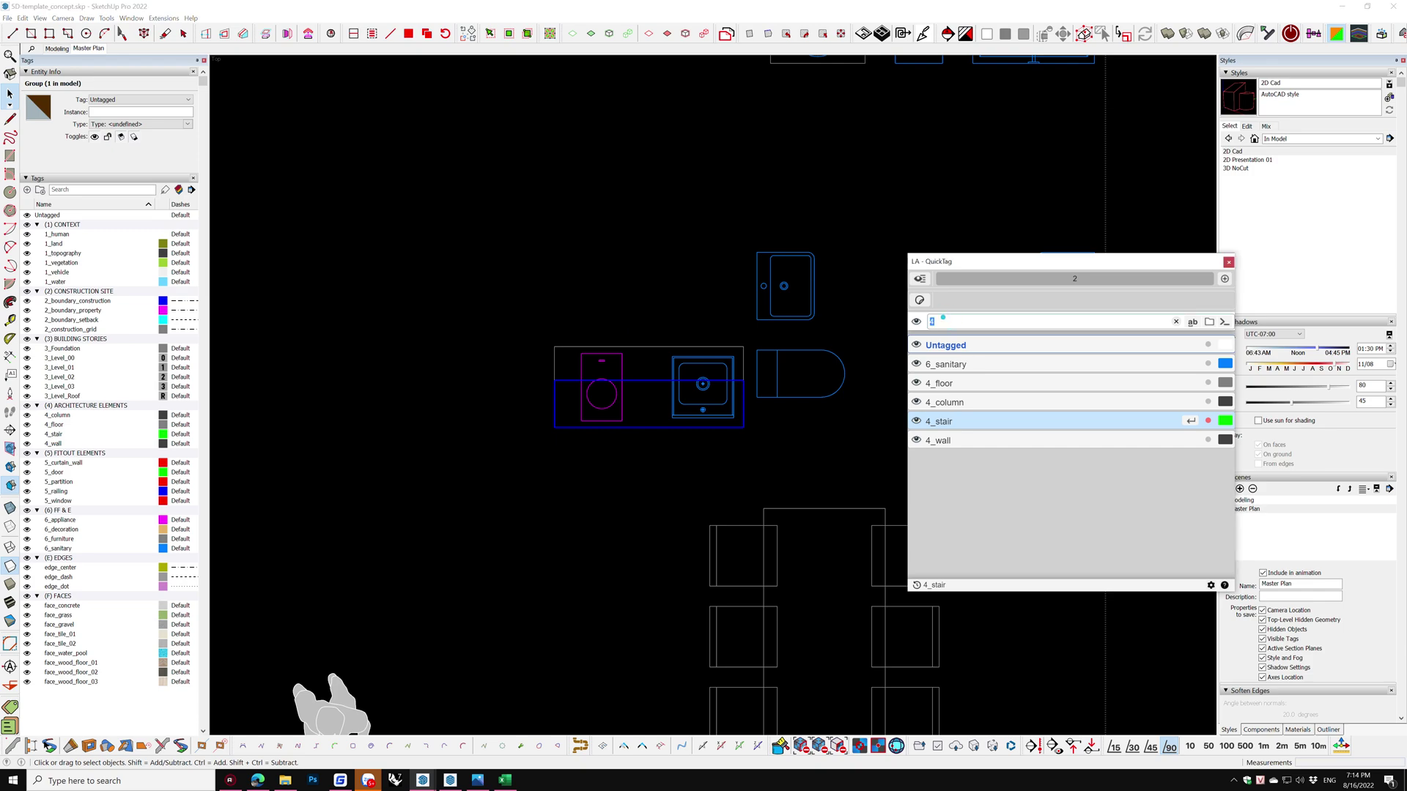
type("6")
left_click(945, 388)
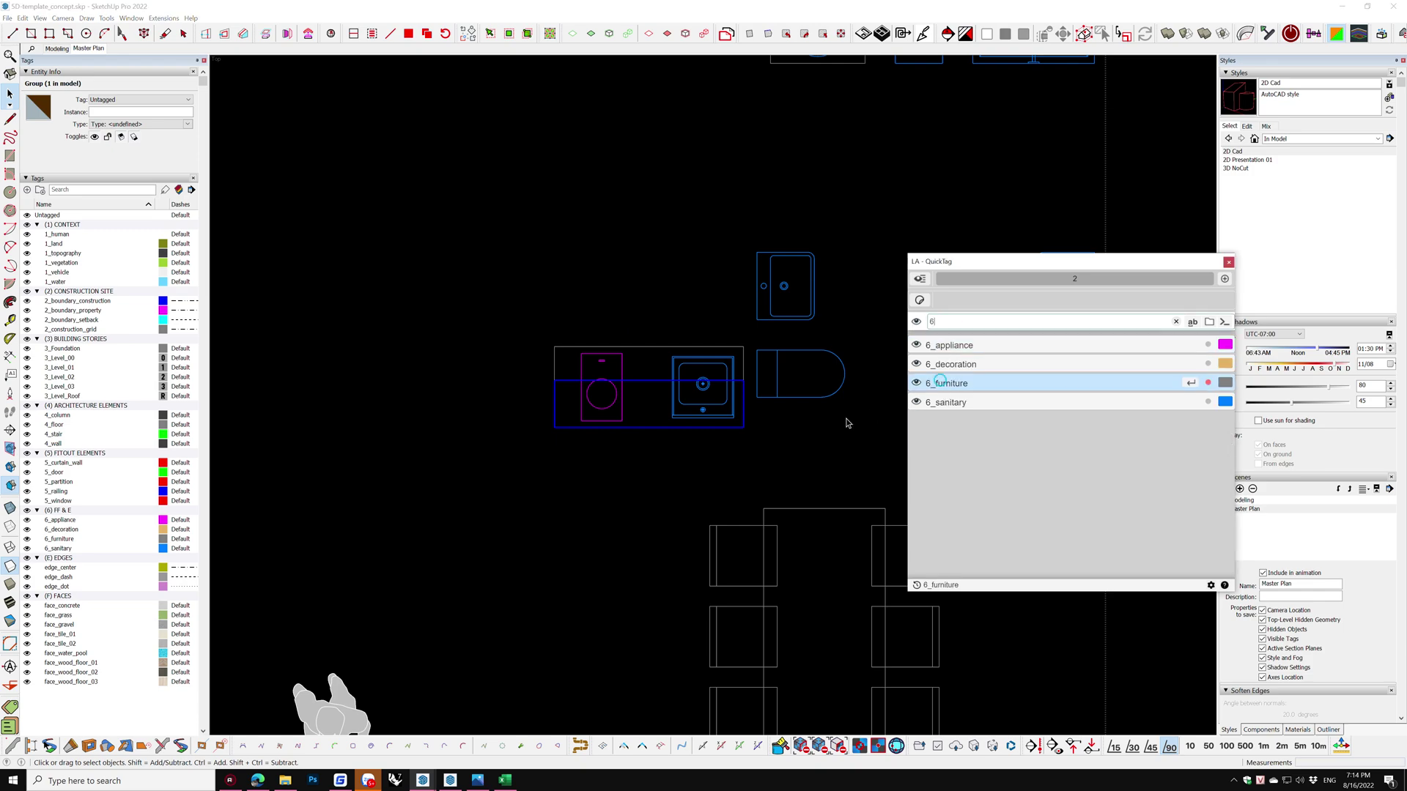
scroll(652, 396, "up", 2)
double_click(653, 381)
triple_click(652, 376)
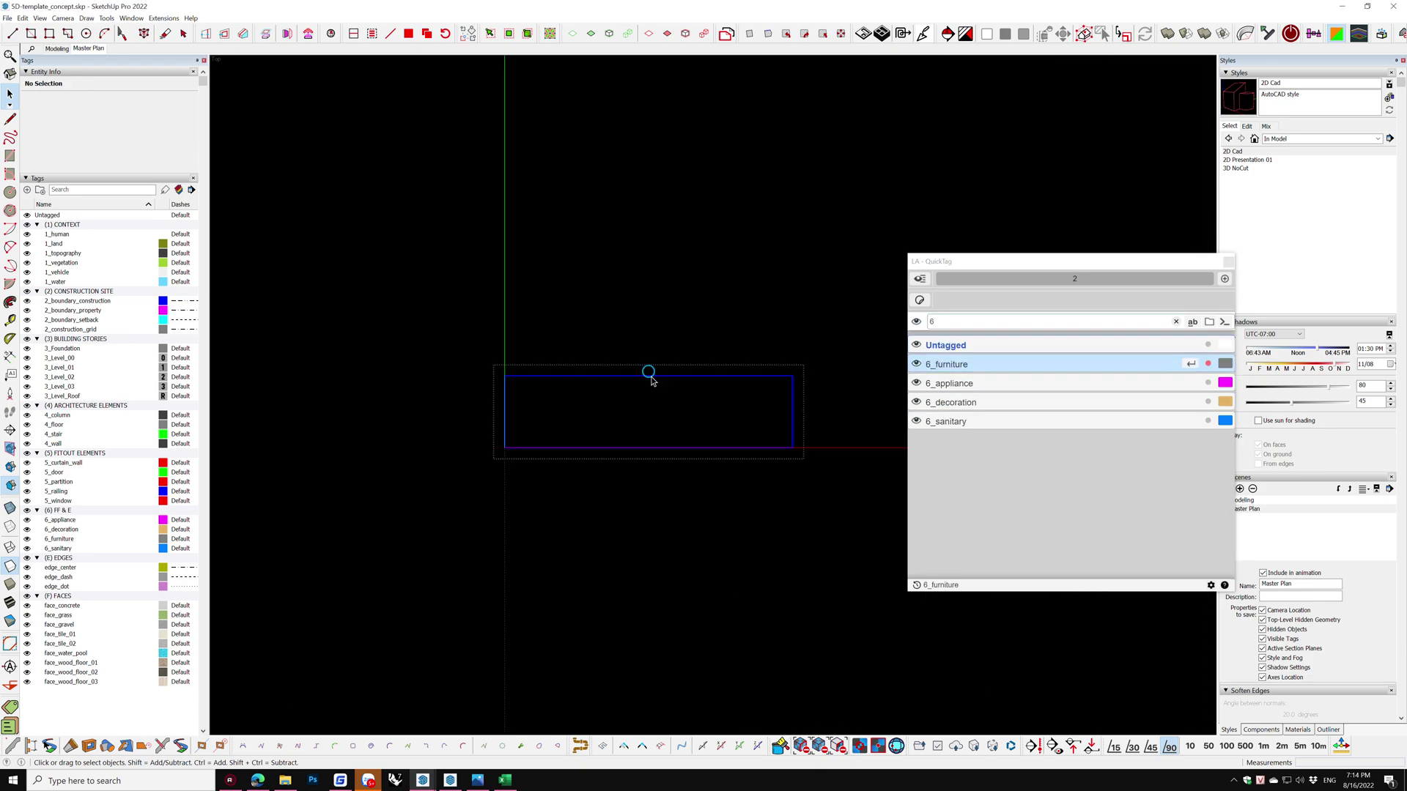
Dash the counter outline edges with the edge_dash tag
type("DAS")
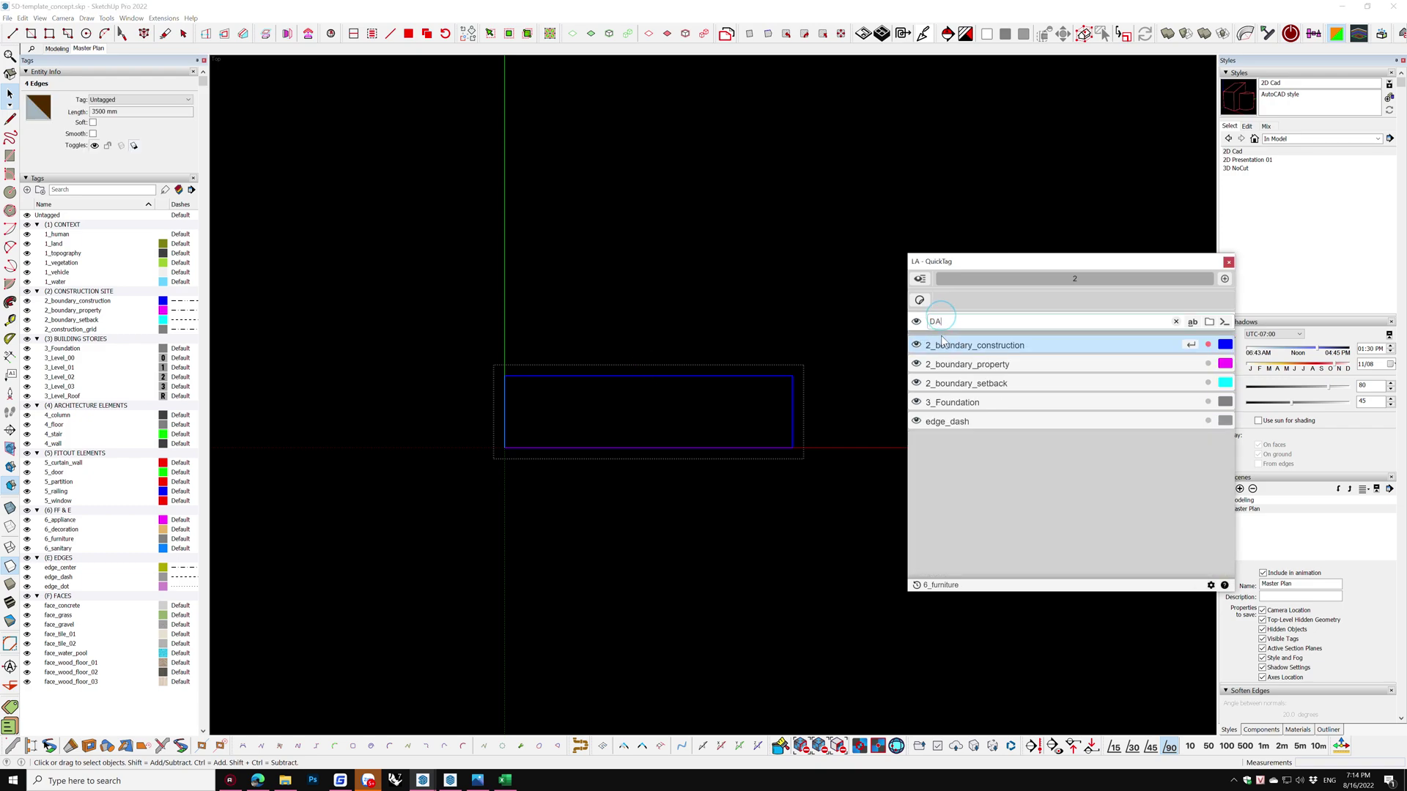
left_click(947, 346)
left_click(779, 507)
scroll(769, 491, "down", 2)
scroll(747, 454, "down", 2)
scroll(718, 410, "down", 2)
scroll(689, 363, "down", 2)
scroll(688, 363, "down", 2)
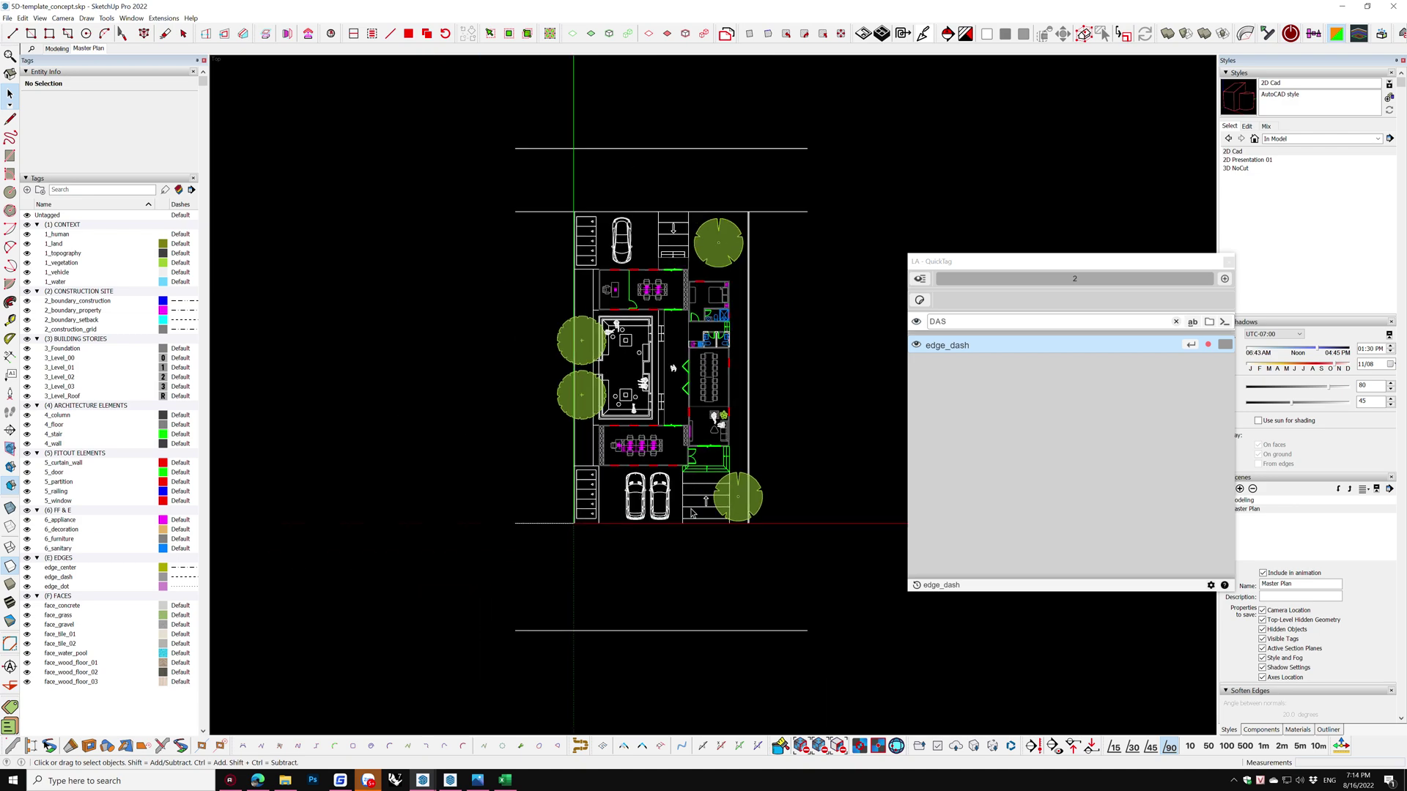
Give the long 30000 mm site boundary edge the edge_center tag
left_click(649, 608)
double_click(650, 610)
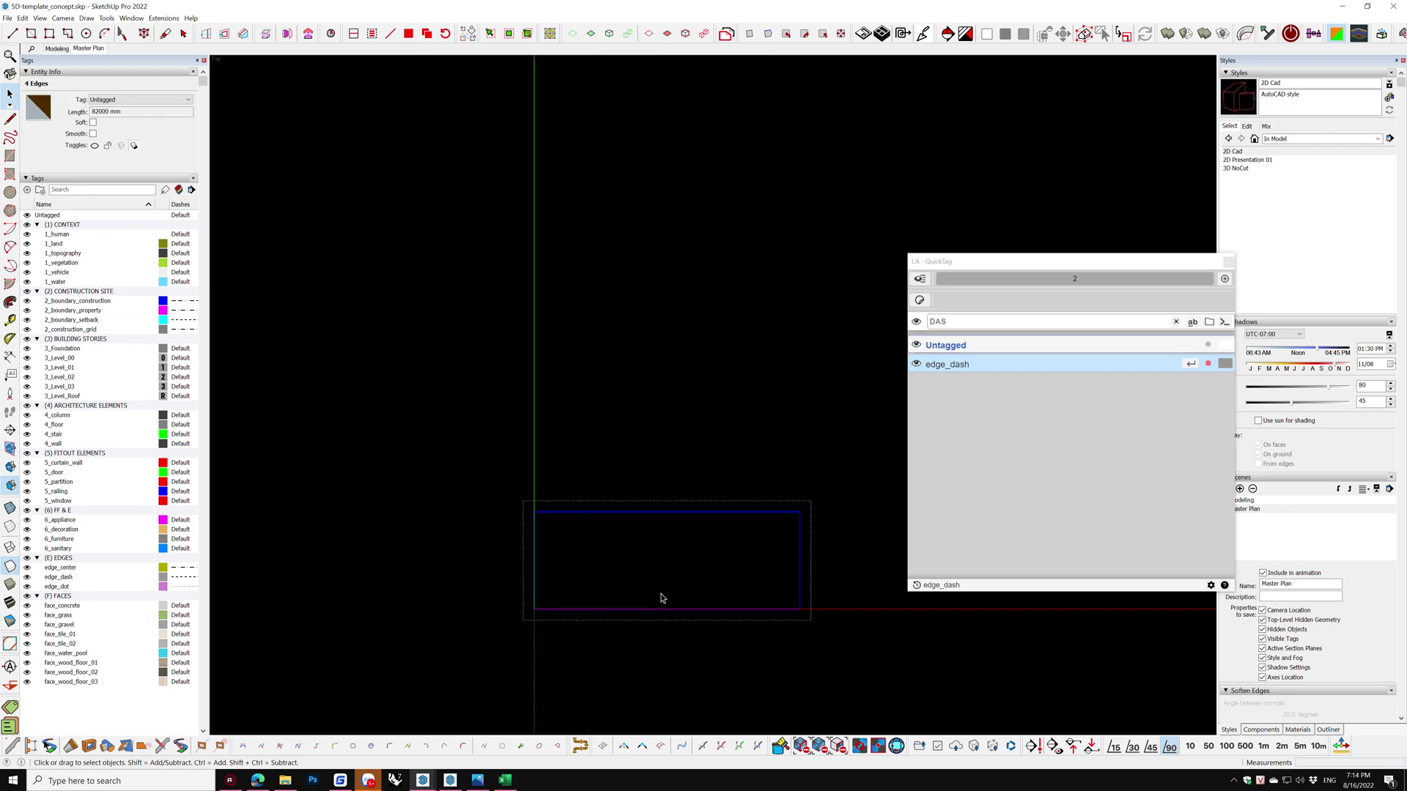
left_click_drag(661, 592, 632, 649)
left_click(953, 321)
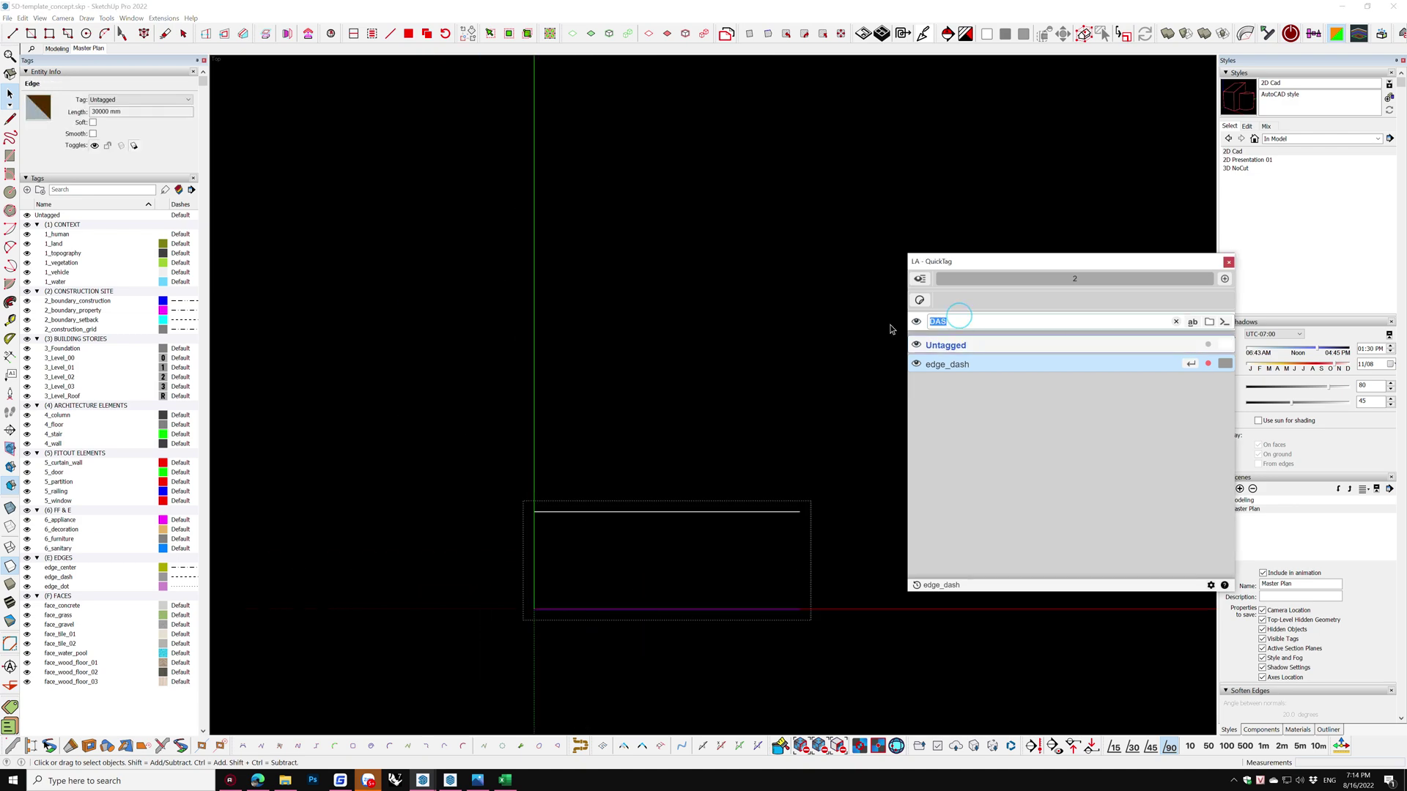
type("ED")
left_click(960, 355)
left_click(806, 382)
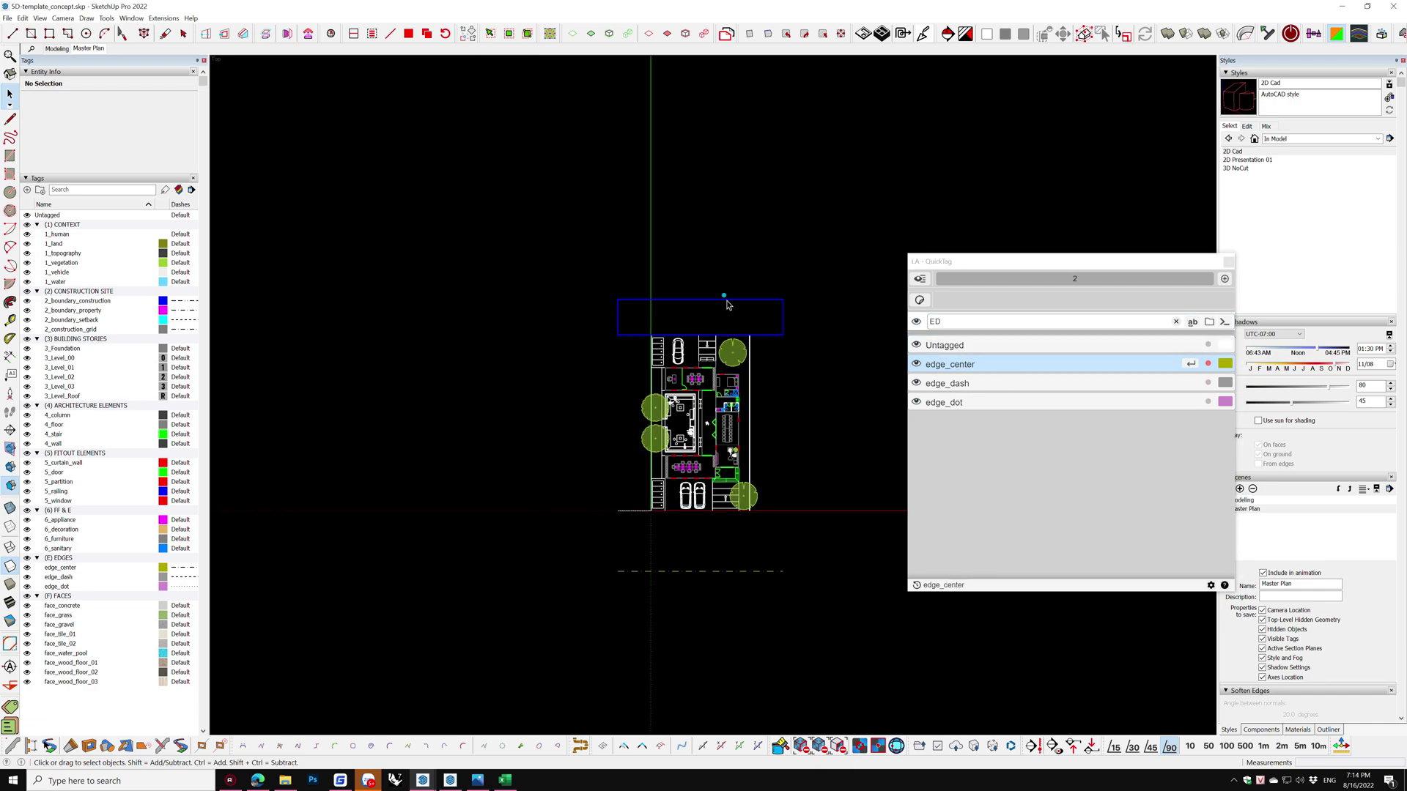
Give the floor plan's top boundary edge the edge_center tag
double_click(727, 310)
left_click(725, 299)
left_click(961, 371)
left_click(800, 402)
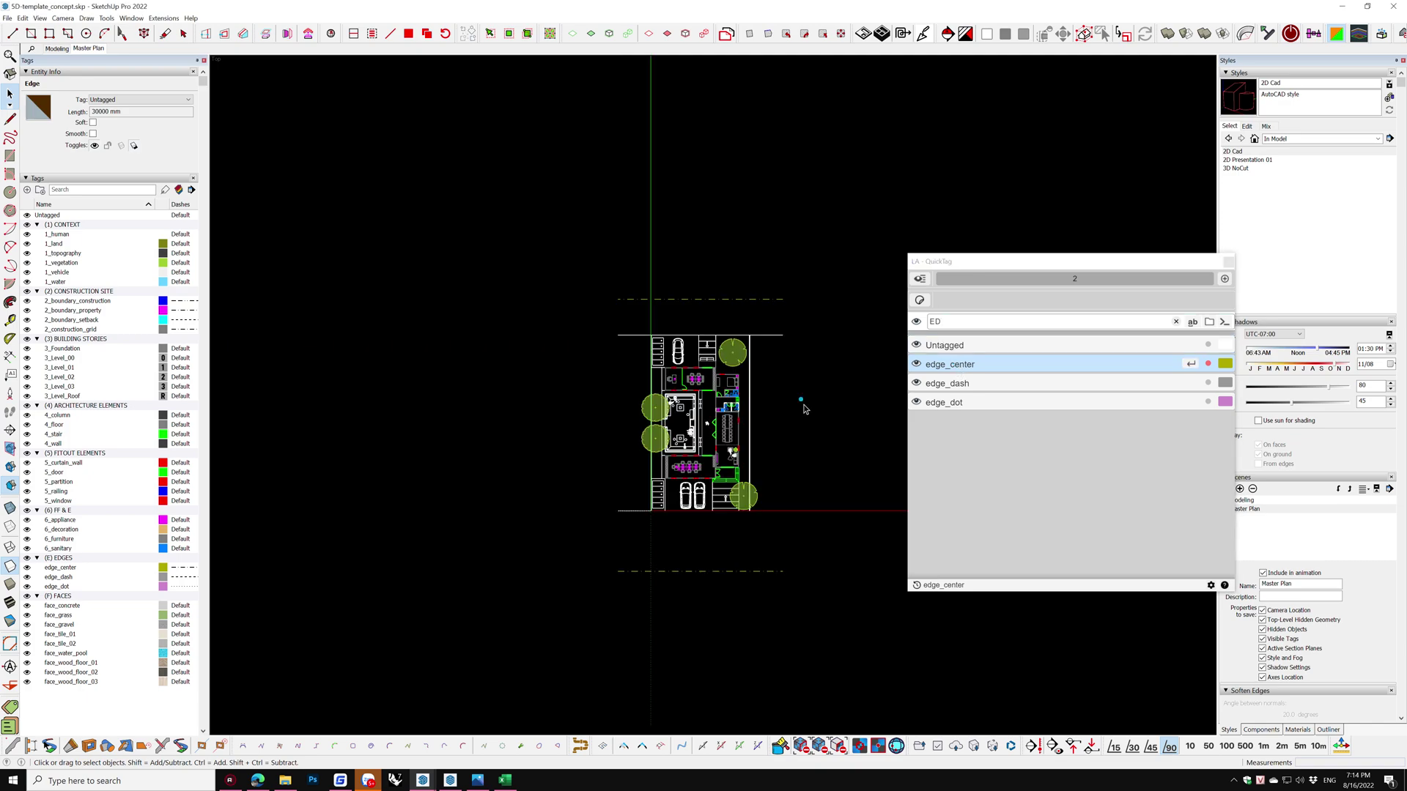
Select the small rectangle in the driveway
scroll(801, 403, "up", 3)
scroll(769, 417, "up", 3)
scroll(679, 256, "up", 3)
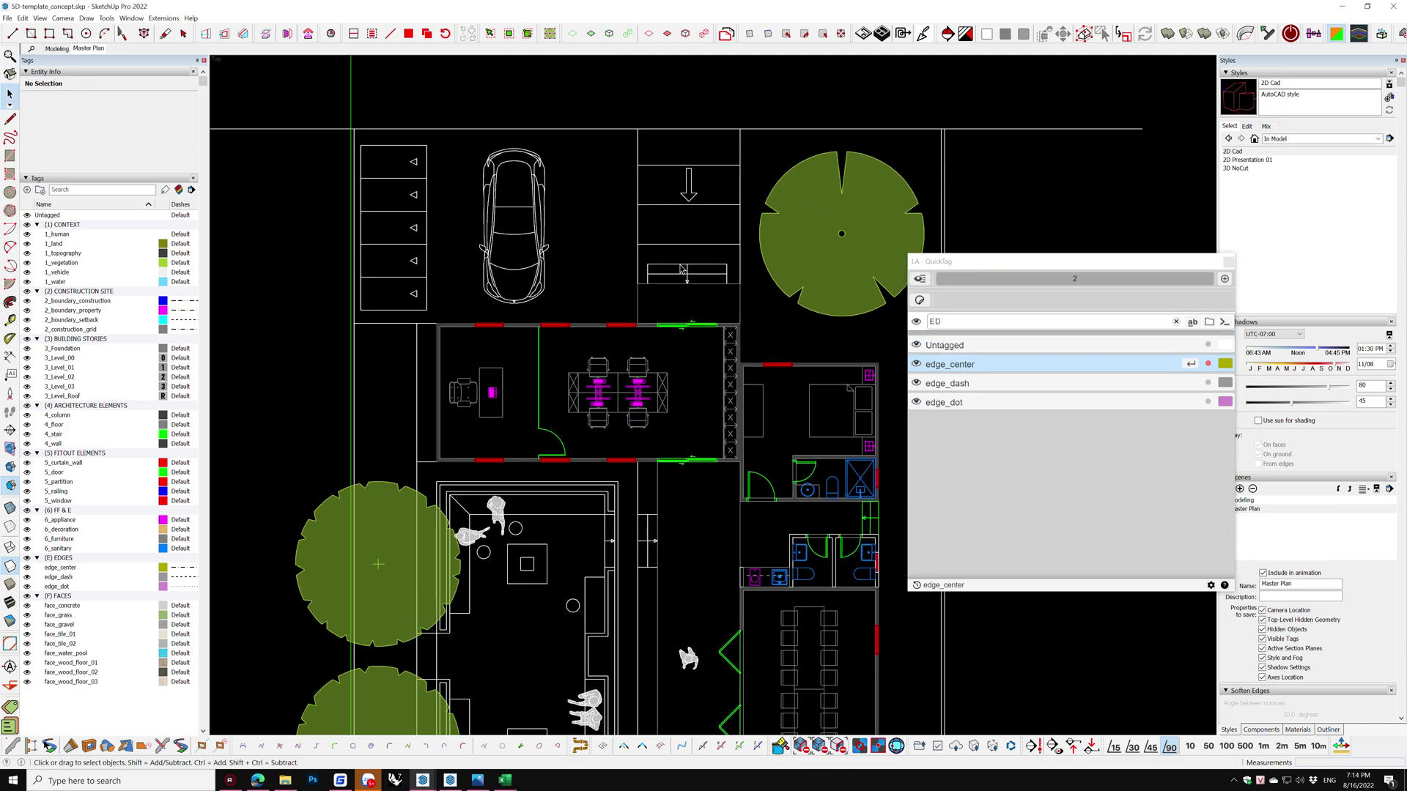
left_click(682, 272)
scroll(682, 271, "down", 2)
scroll(683, 273, "down", 1)
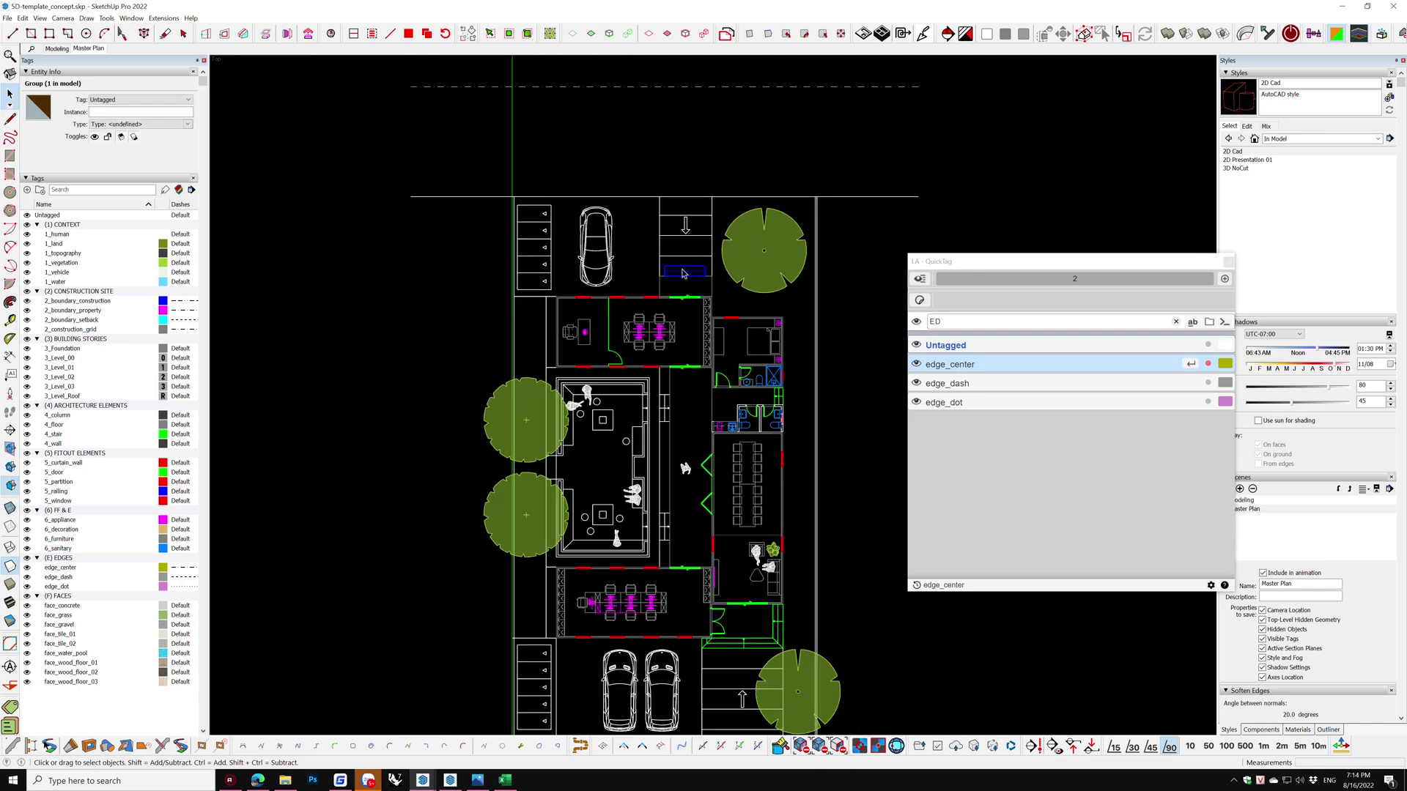
scroll(681, 276, "down", 1)
Tag the driveway rectangle 4_stair and confirm its new colour
type("4")
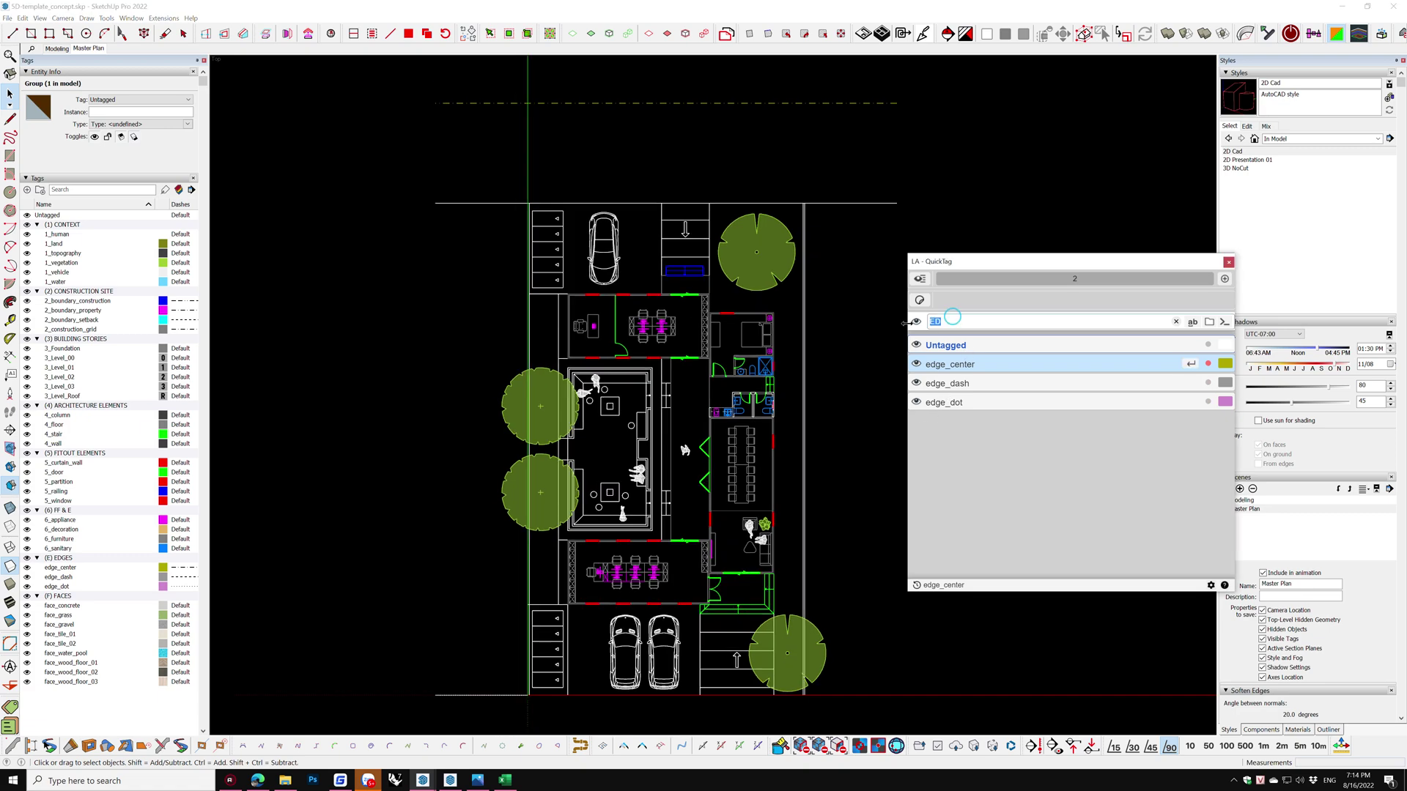
left_click(942, 384)
left_click(833, 361)
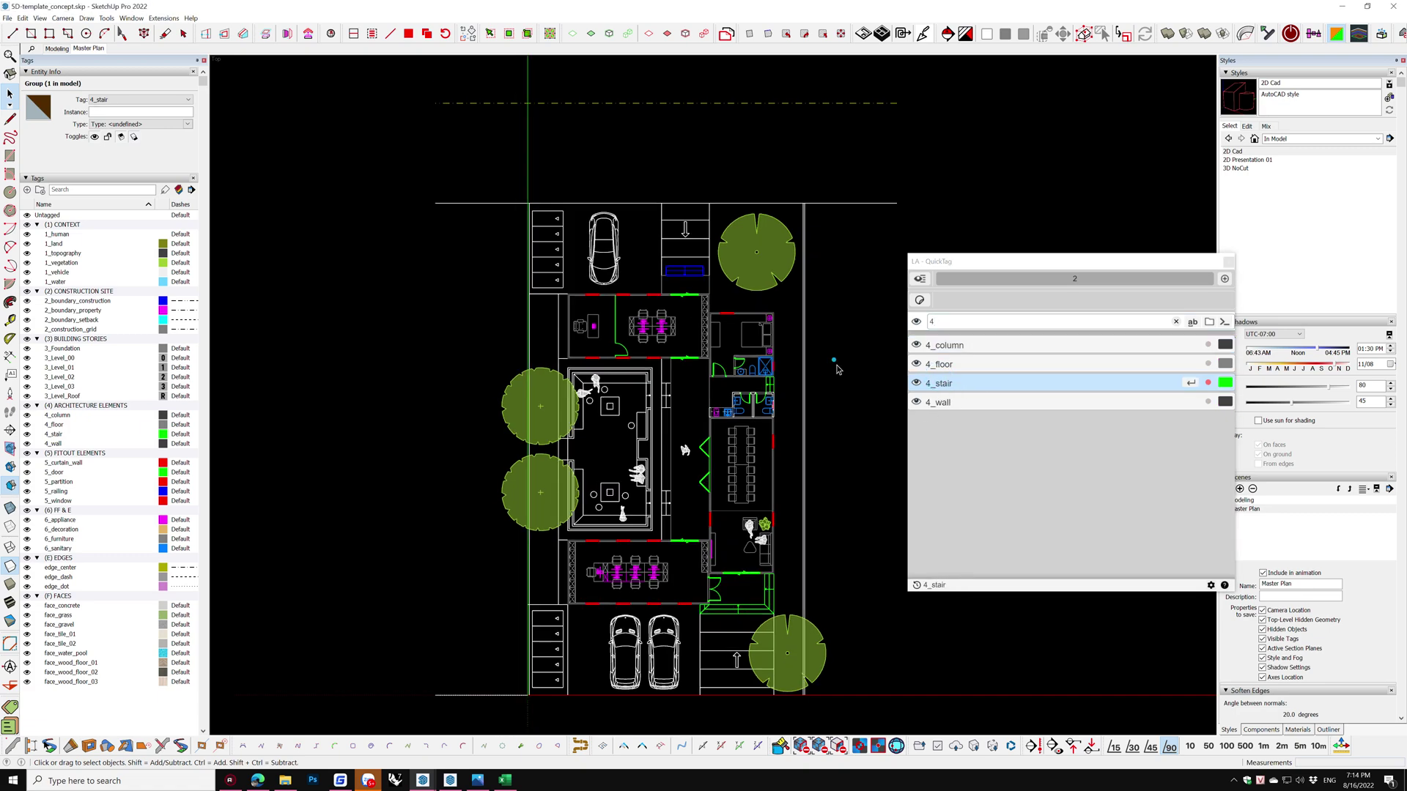
scroll(687, 245, "up", 2)
left_click(681, 255)
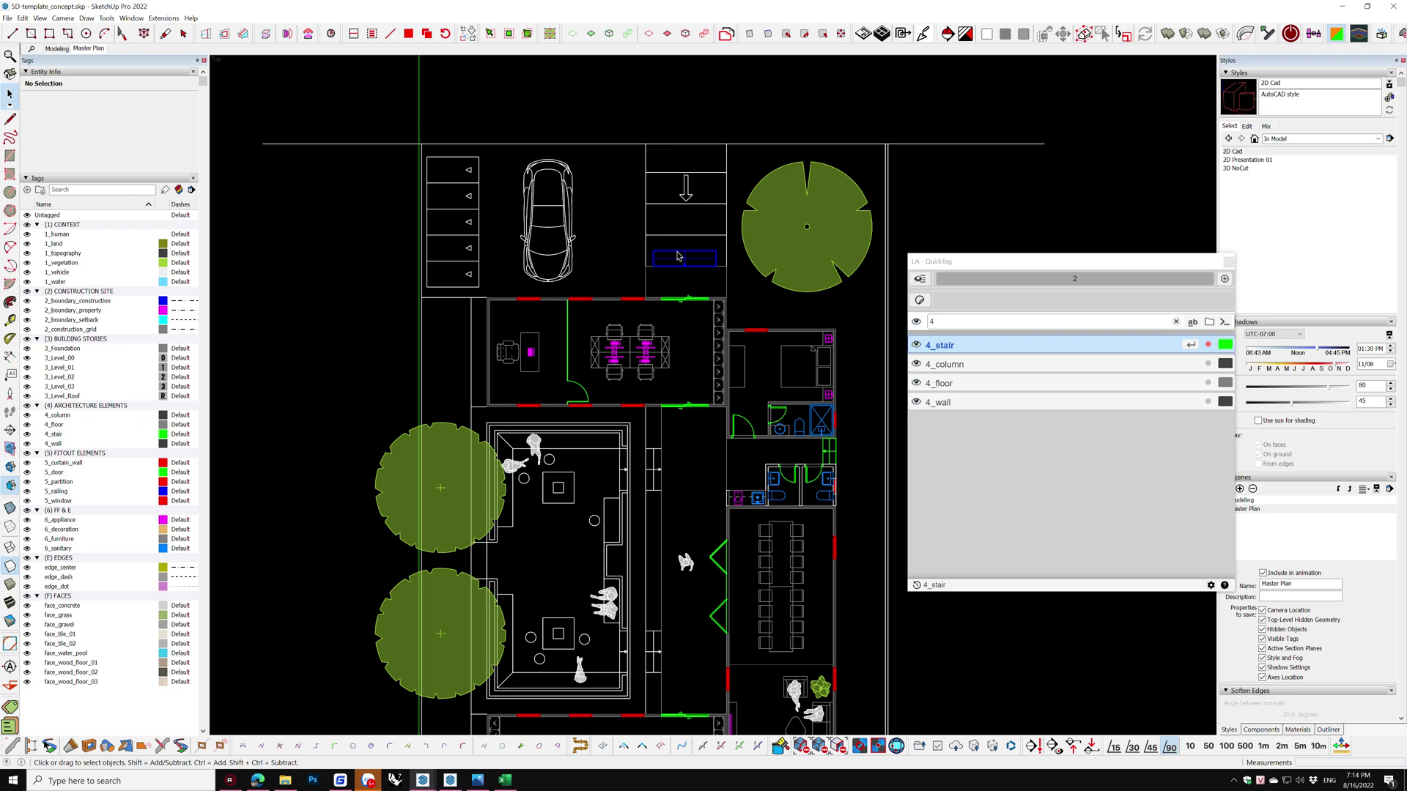
Box-select the five bike-parking components
scroll(579, 246, "up", 1)
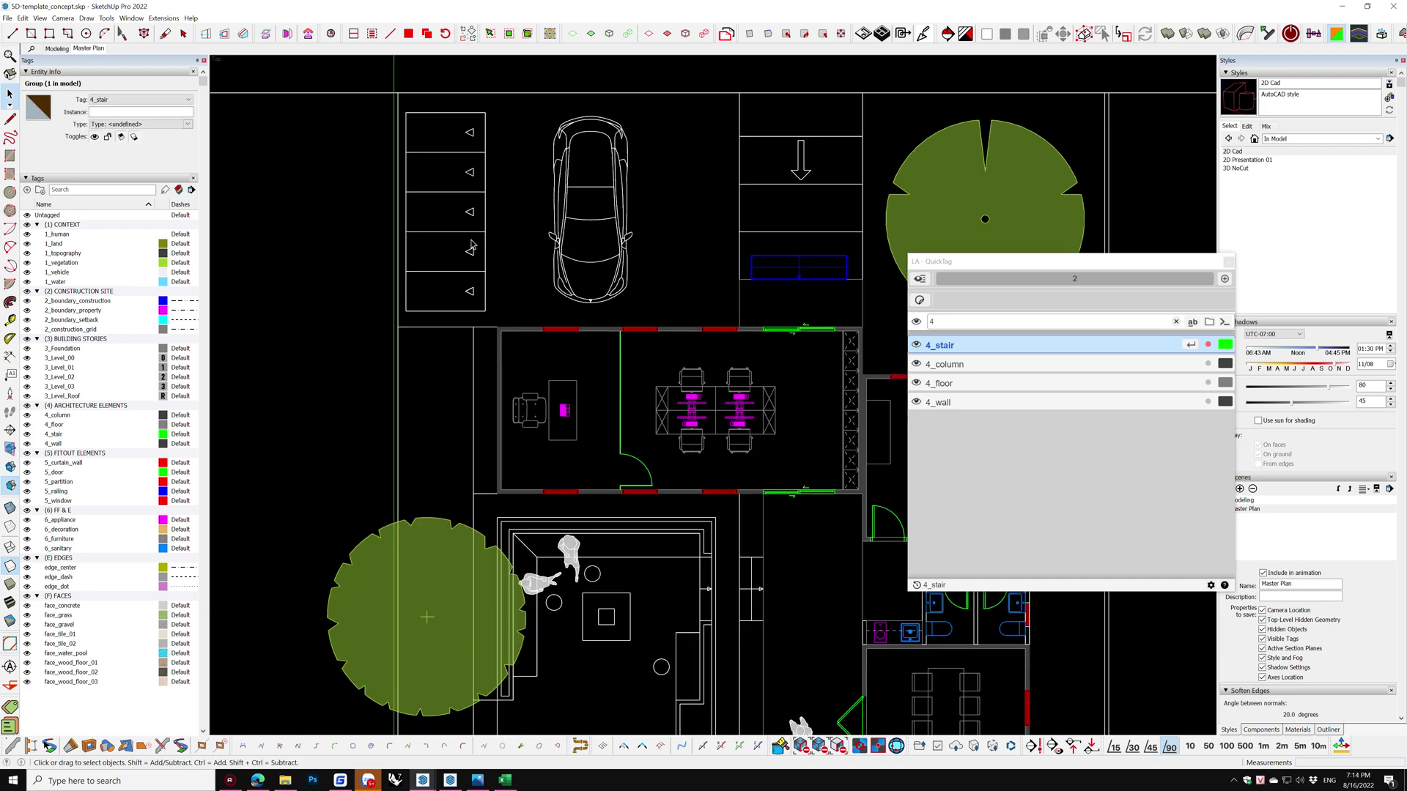
left_click_drag(417, 140, 492, 301)
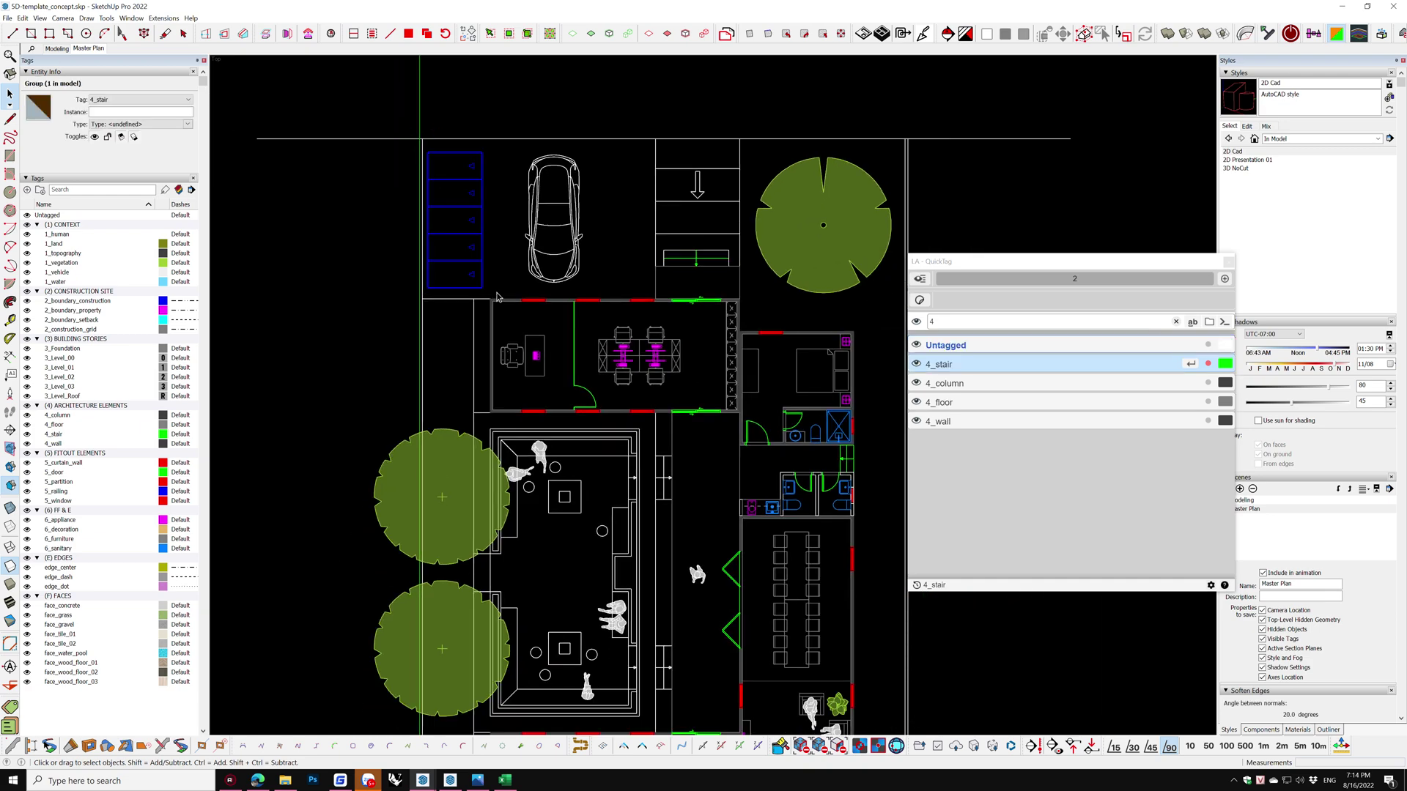
scroll(575, 271, "down", 3)
scroll(521, 608, "up", 2)
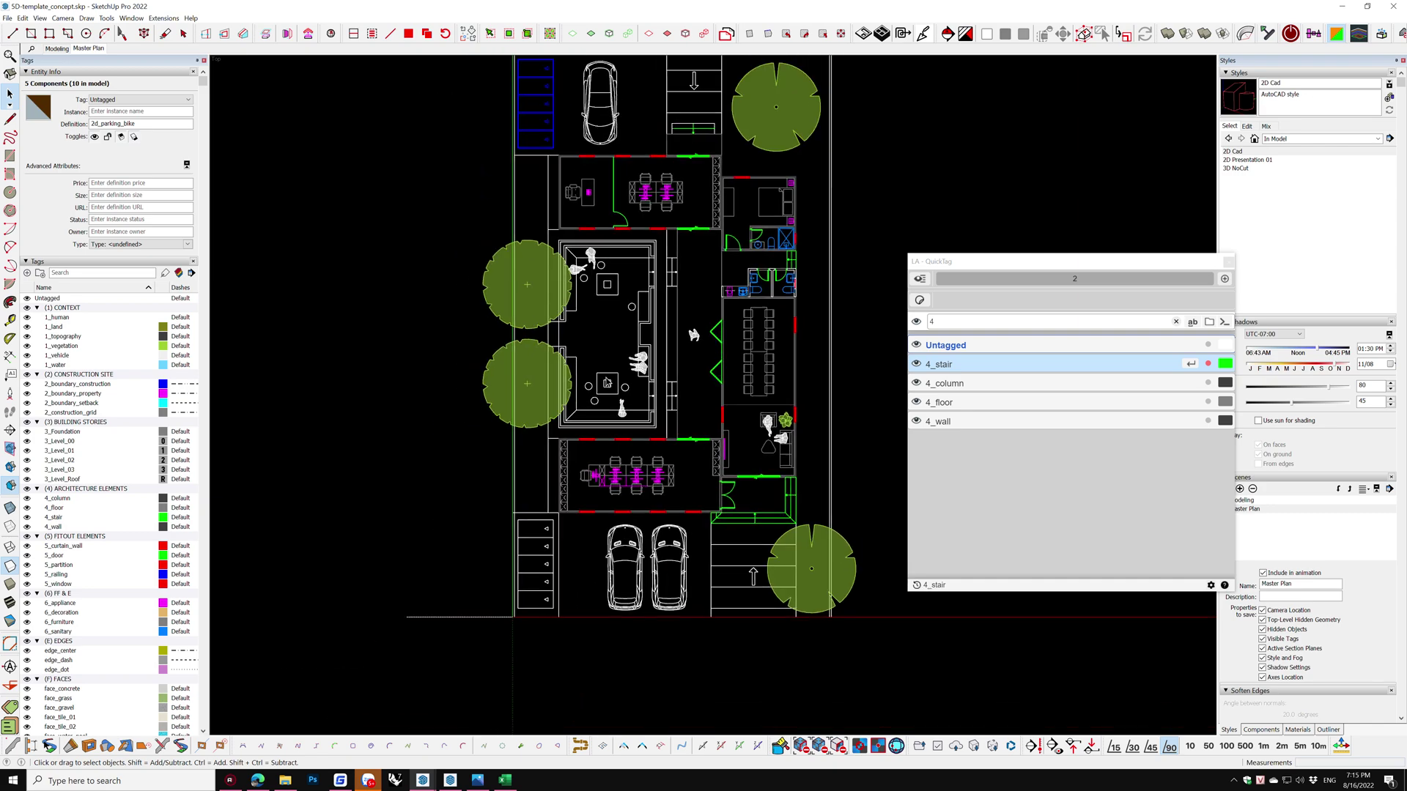
scroll(536, 472, "up", 4)
left_click_drag(518, 372, 639, 639)
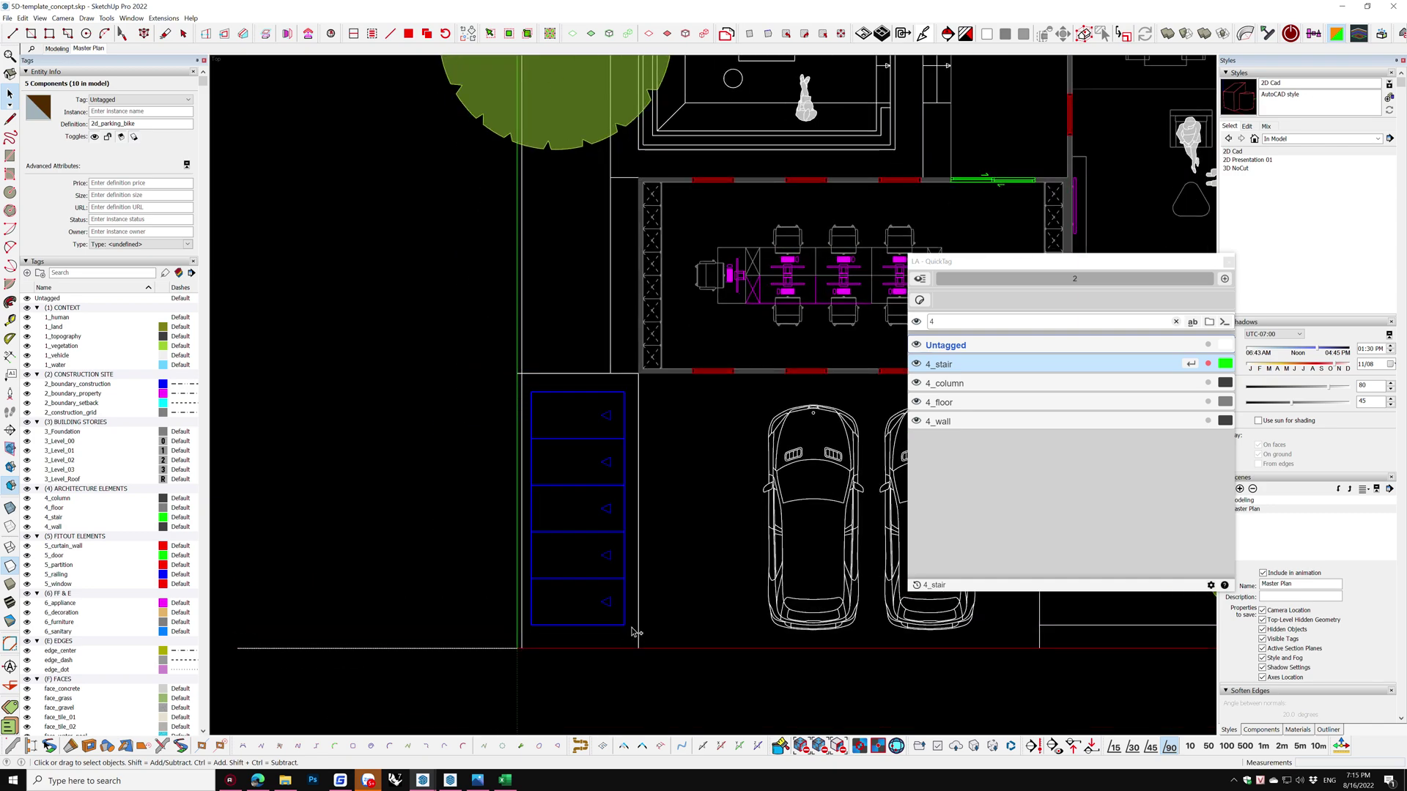
Create a new !symbol tag and assign the bike-parking components to it
left_click(932, 321)
key("BackSpace")
type("s")
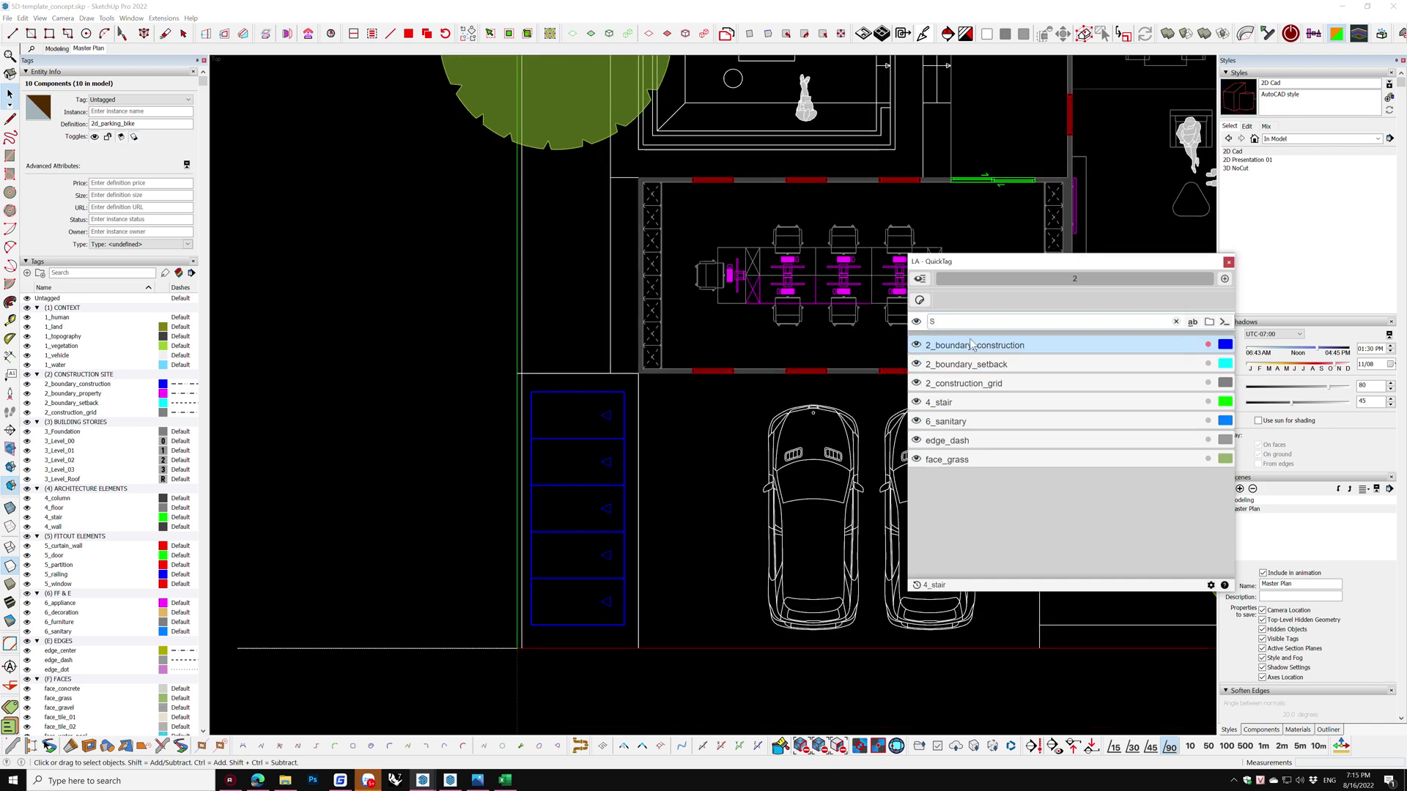
type("y")
key("BackSpace")
key("BackSpace")
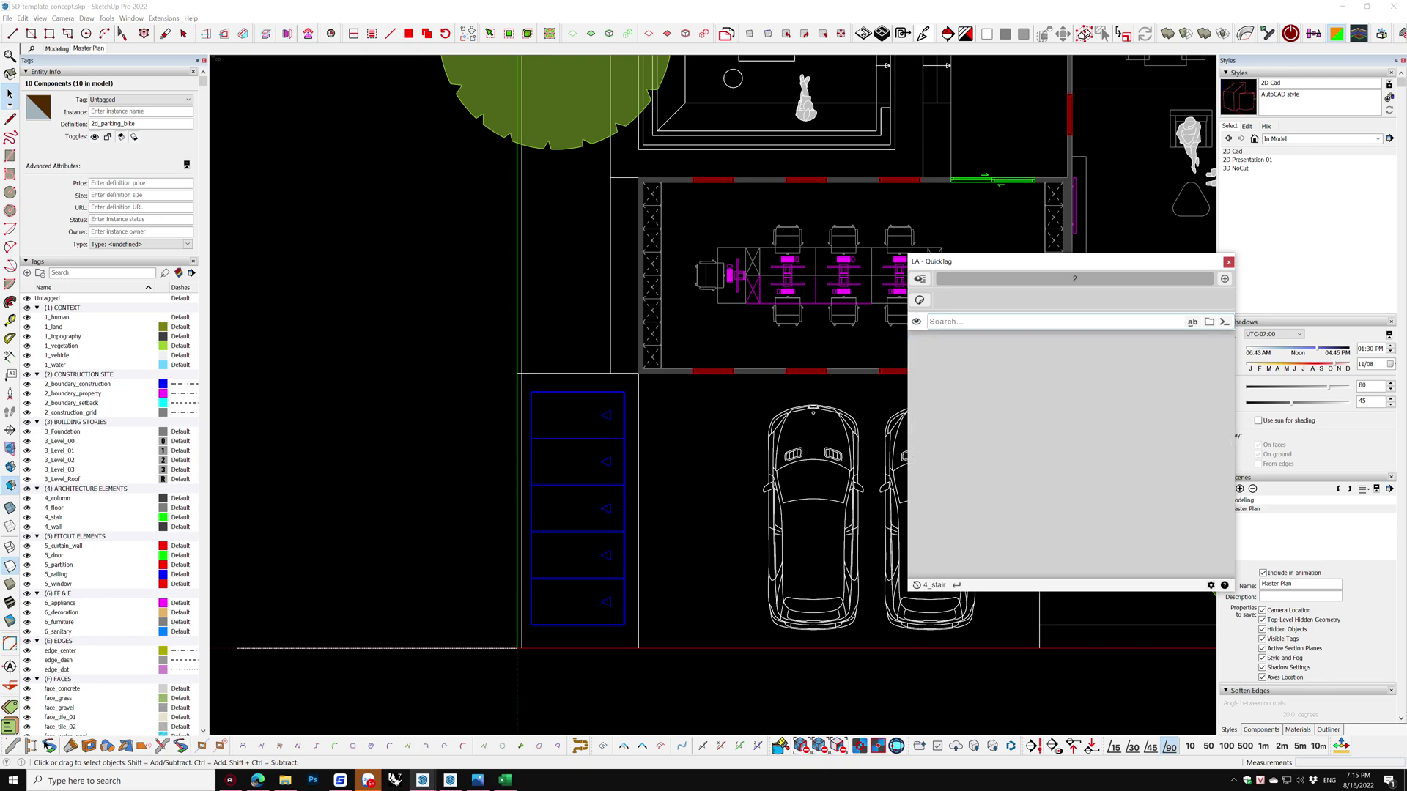
type("S")
key("BackSpace")
key("BackSpace")
key("Caps_Lock")
type("!symbol")
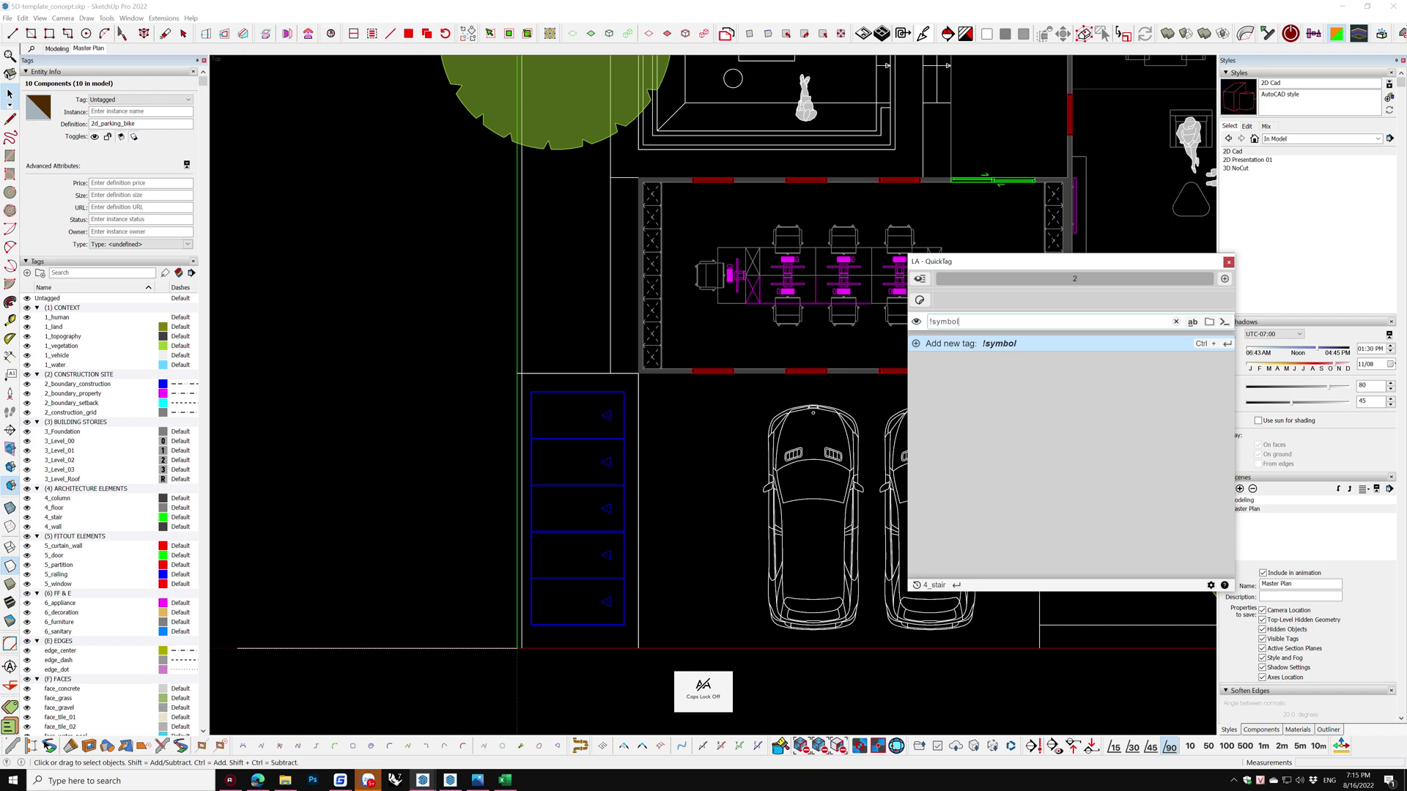
key("ctrl")
Select all edges of the bottom parking stall outline
scroll(424, 462, "down", 2)
scroll(437, 481, "down", 2)
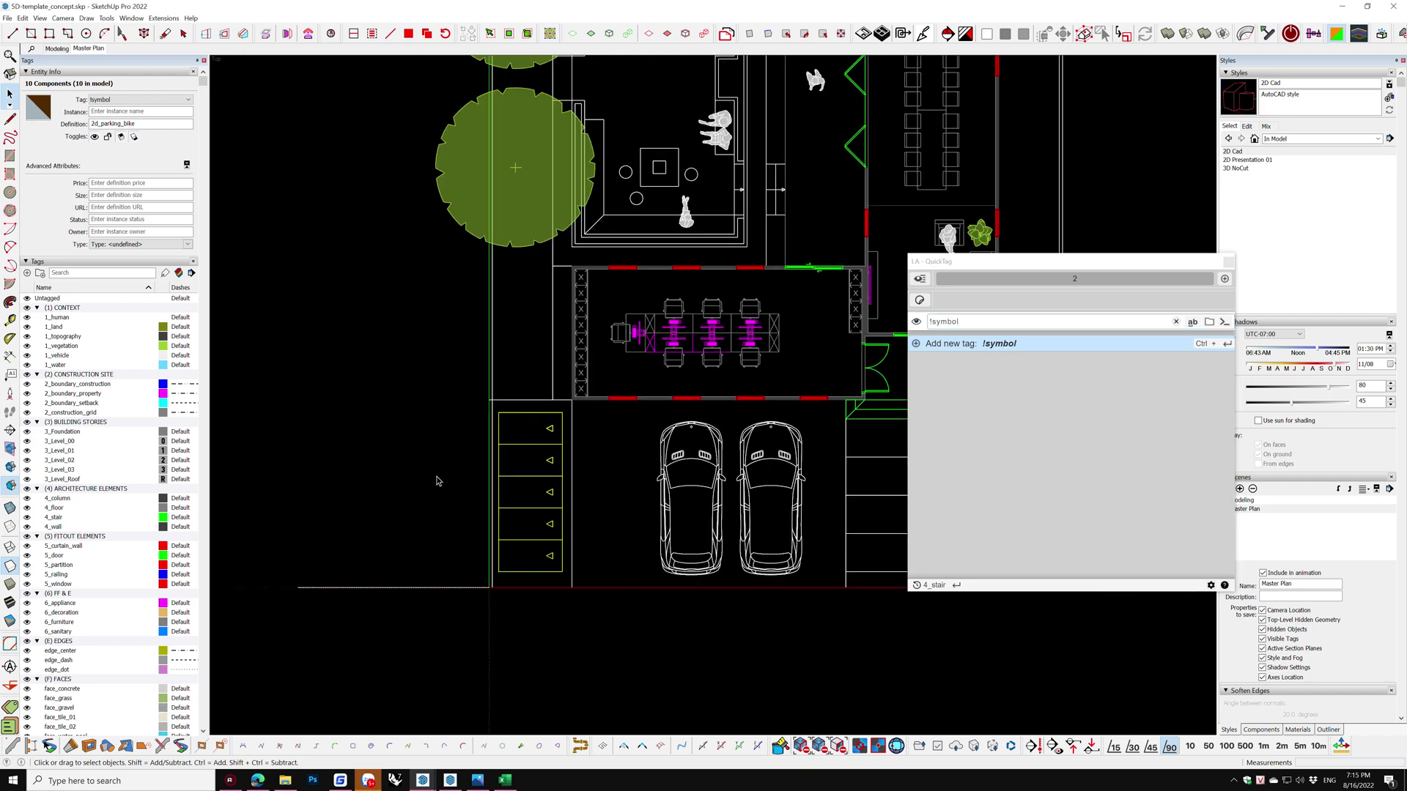
scroll(498, 542, "down", 2)
left_click(565, 599)
scroll(565, 599, "down", 2)
scroll(570, 242, "up", 3)
scroll(507, 324, "up", 2)
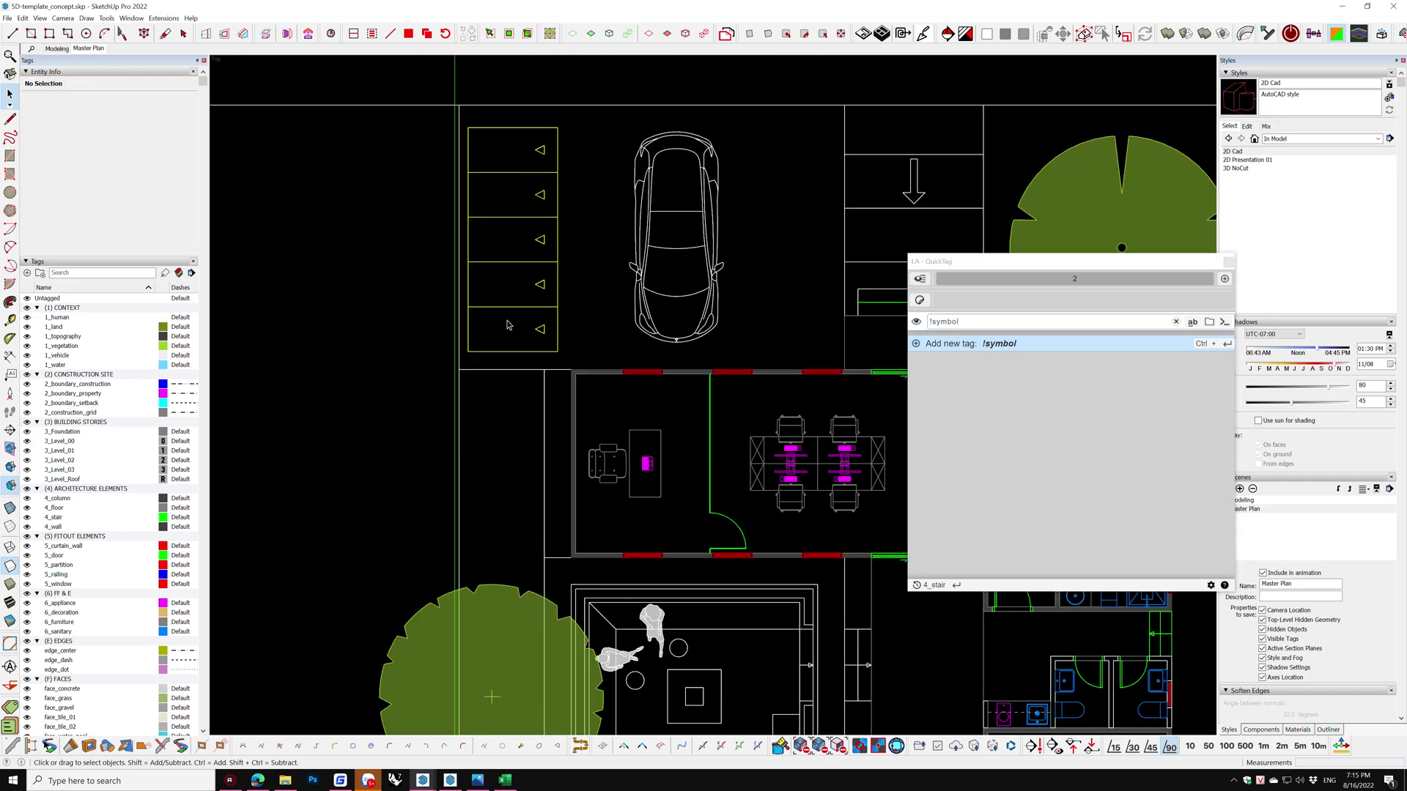
triple_click(474, 352)
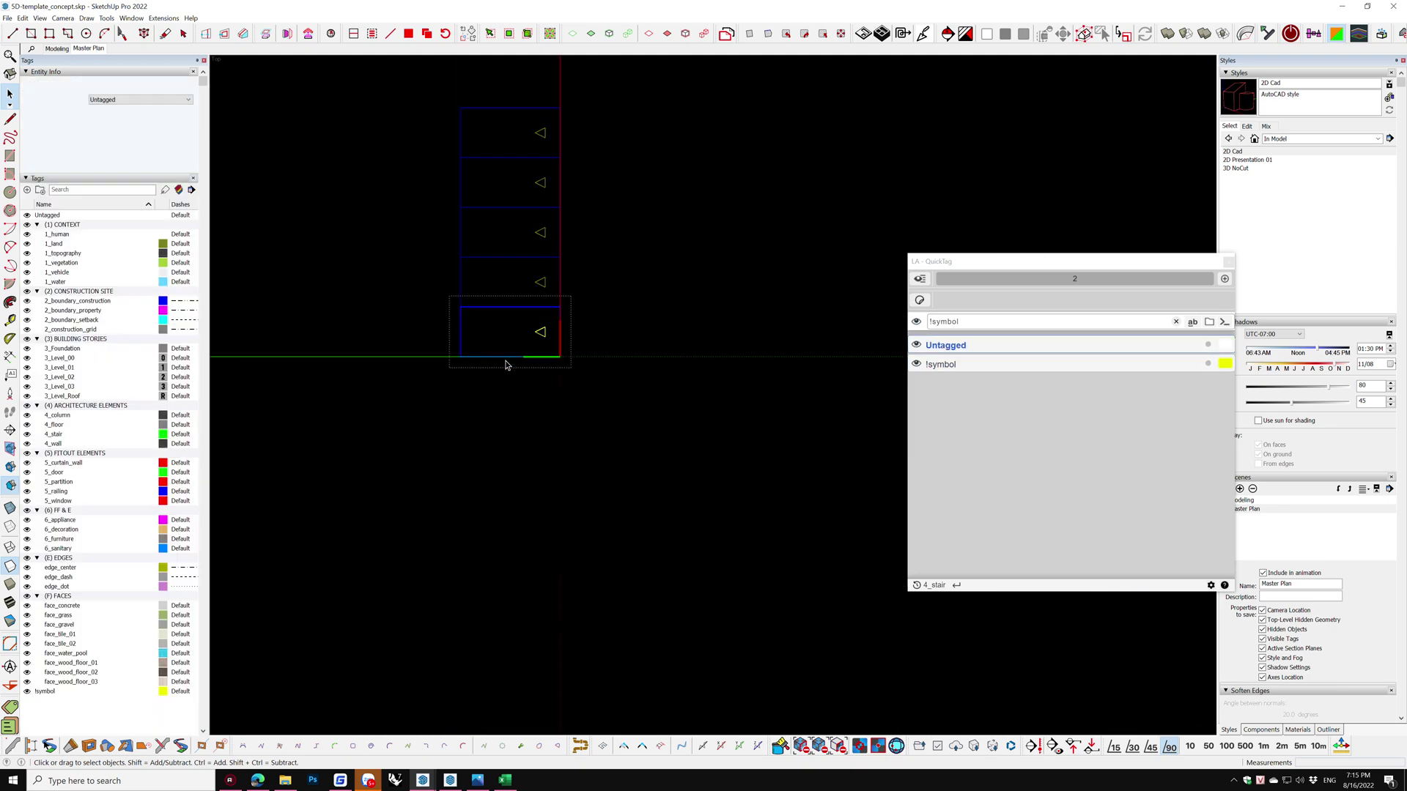
left_click(997, 330)
Dash the parking stall outline edges with the edge_dash tag
type("das")
left_click(943, 346)
left_click(745, 412)
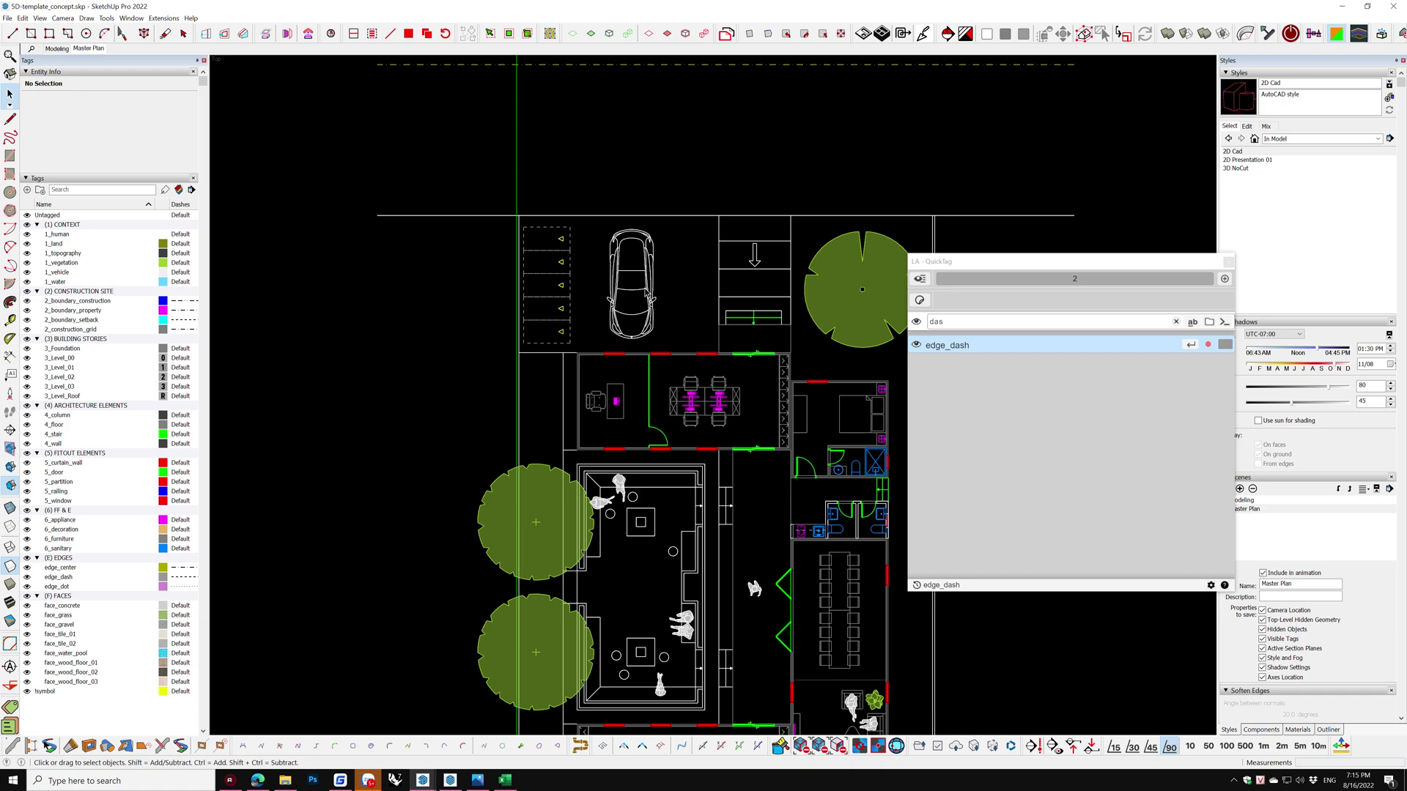
Put both cars on the 1_vehicle tag
left_click(630, 286)
scroll(674, 556, "down", 3)
scroll(674, 556, "up", 2)
scroll(674, 557, "up", 1)
left_click(644, 562, "shift")
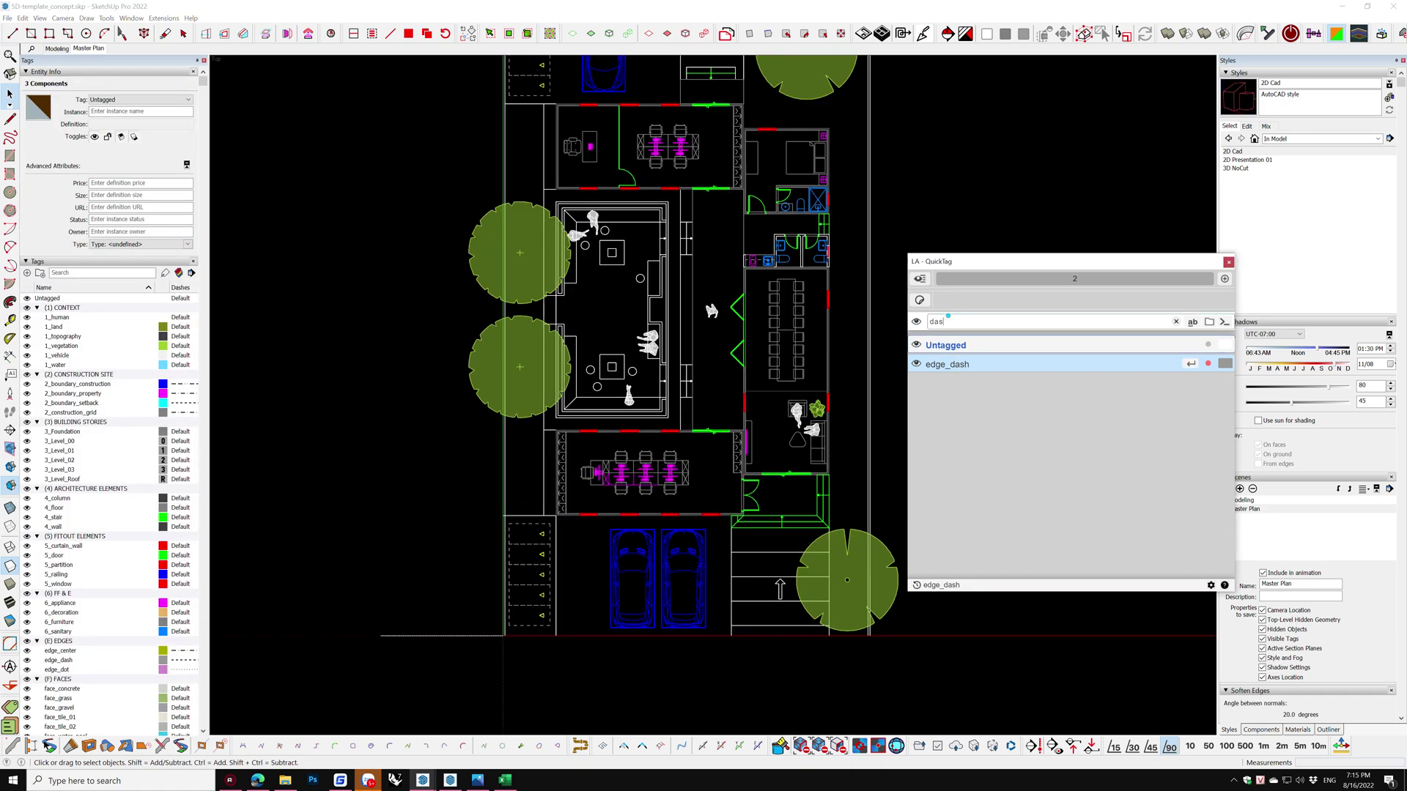
type("1")
left_click(949, 423)
left_click(714, 586)
Check the right car's tag and switch the display to the 3D NoCut style
scroll(715, 586, "up", 3)
scroll(599, 520, "down", 2)
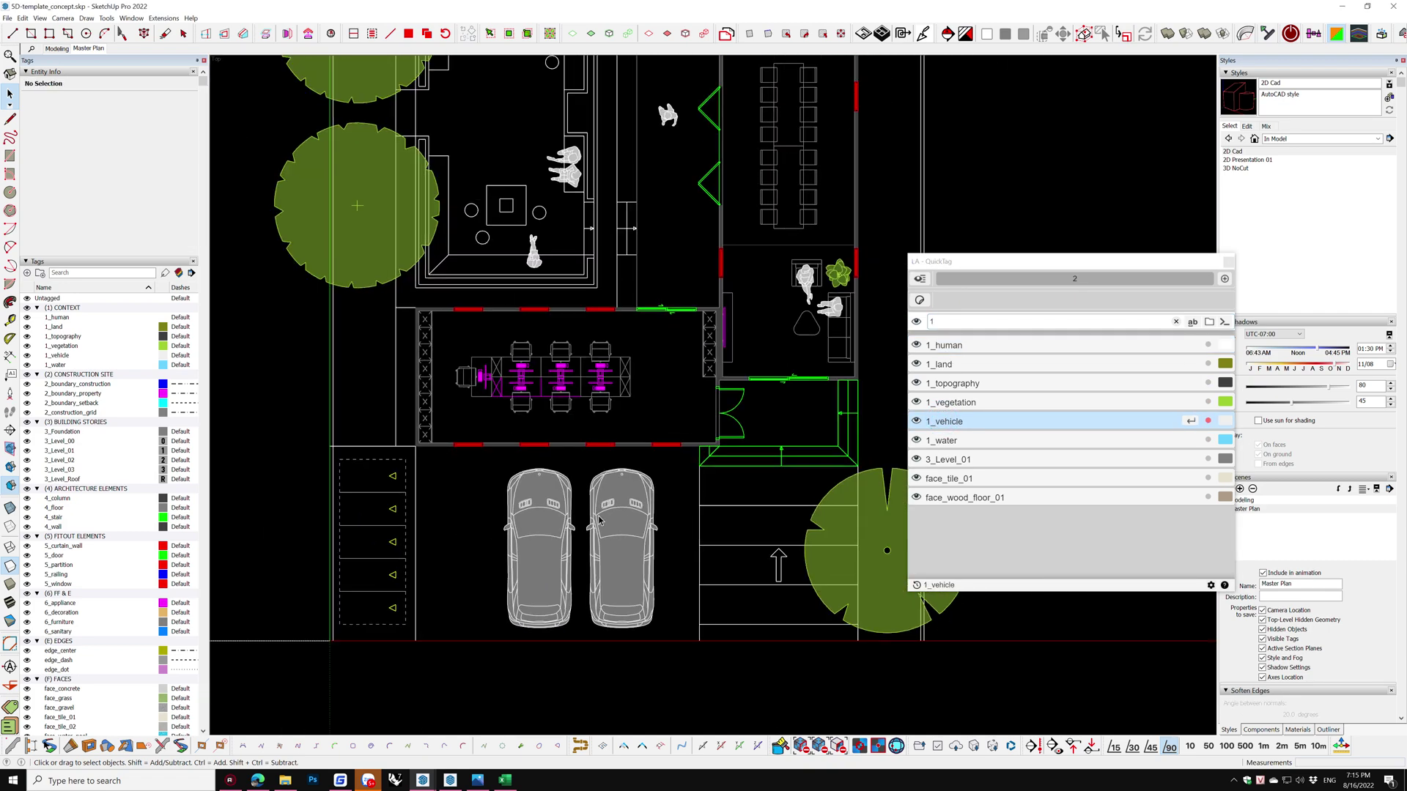
scroll(615, 528, "up", 3)
scroll(586, 499, "up", 3)
left_click(572, 484)
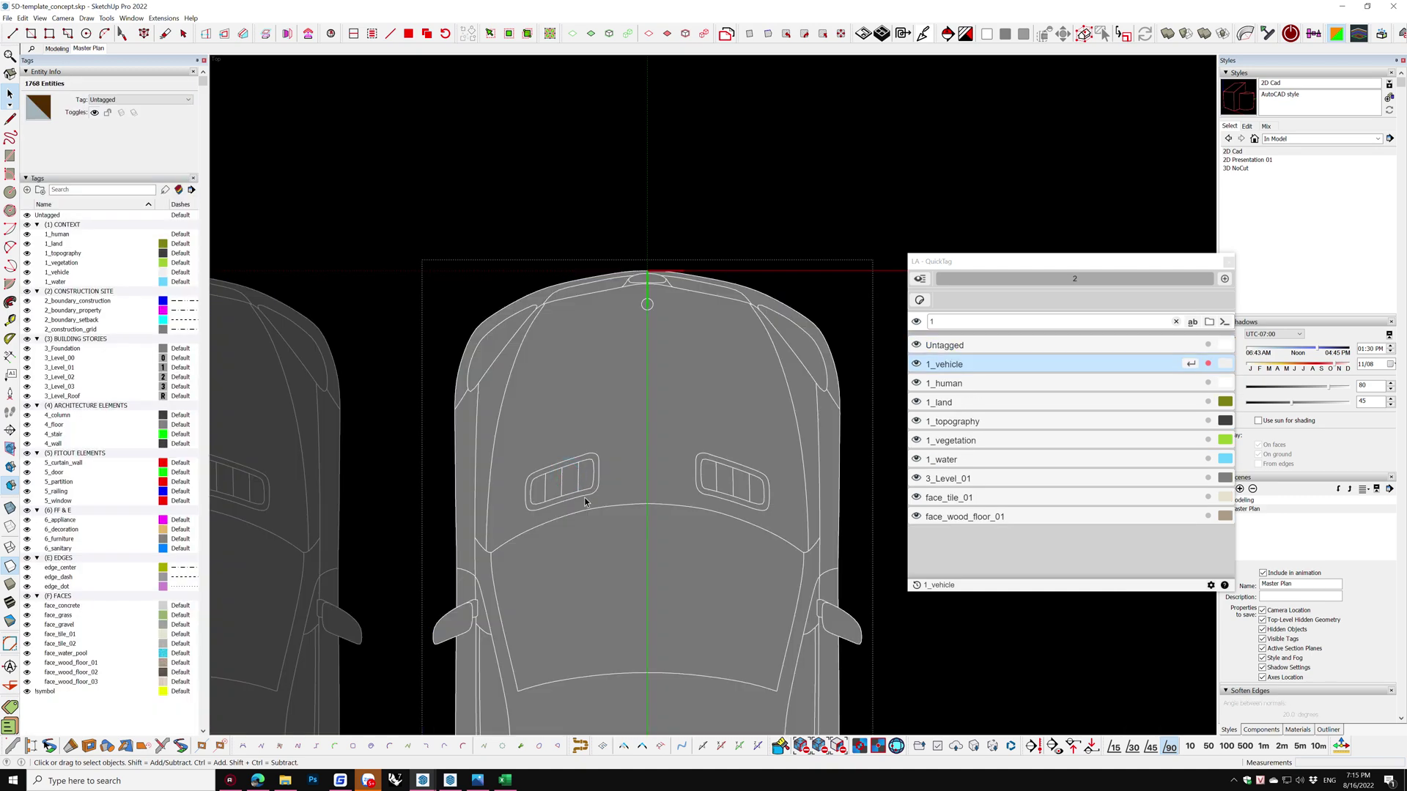
scroll(619, 535, "down", 4)
scroll(619, 534, "down", 5)
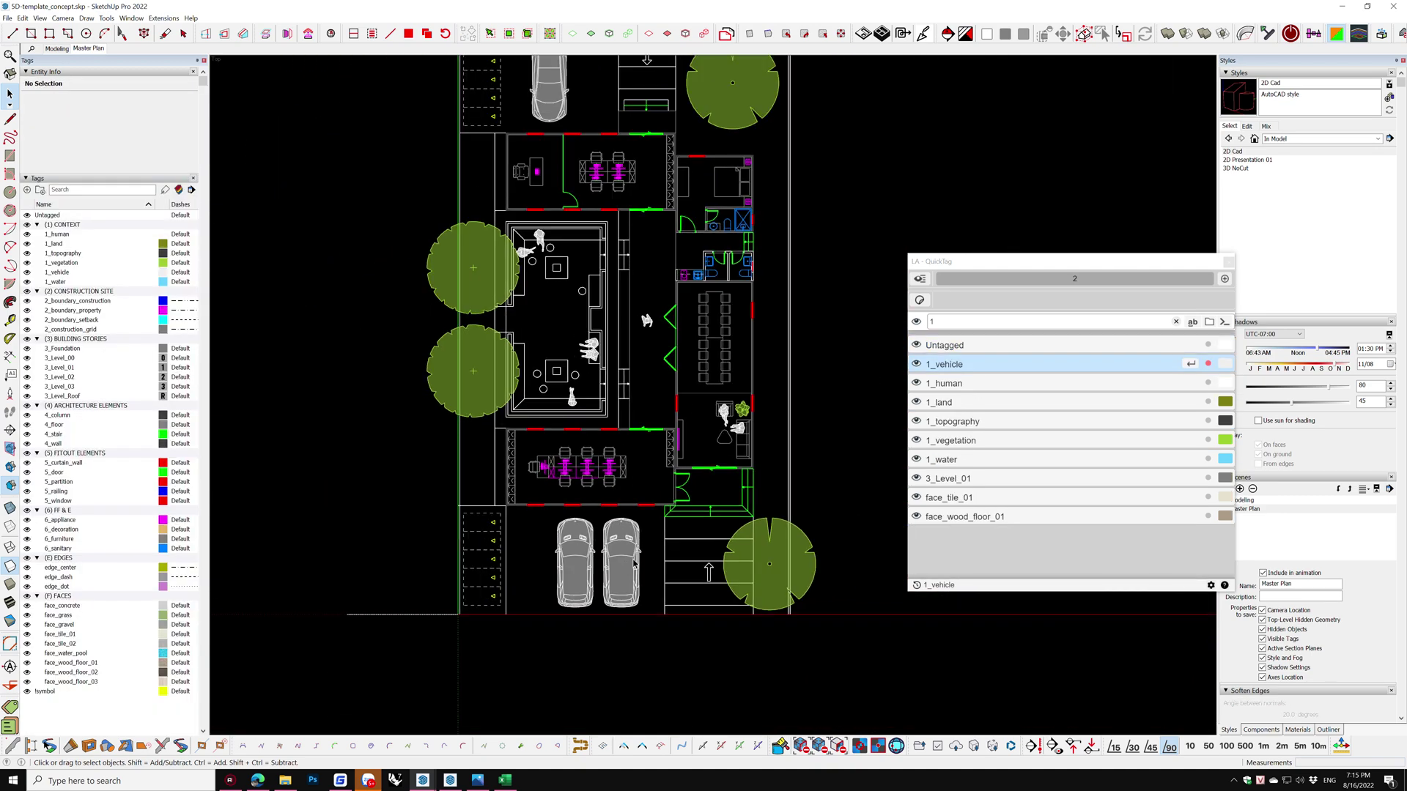
scroll(641, 546, "down", 2)
scroll(659, 366, "up", 3)
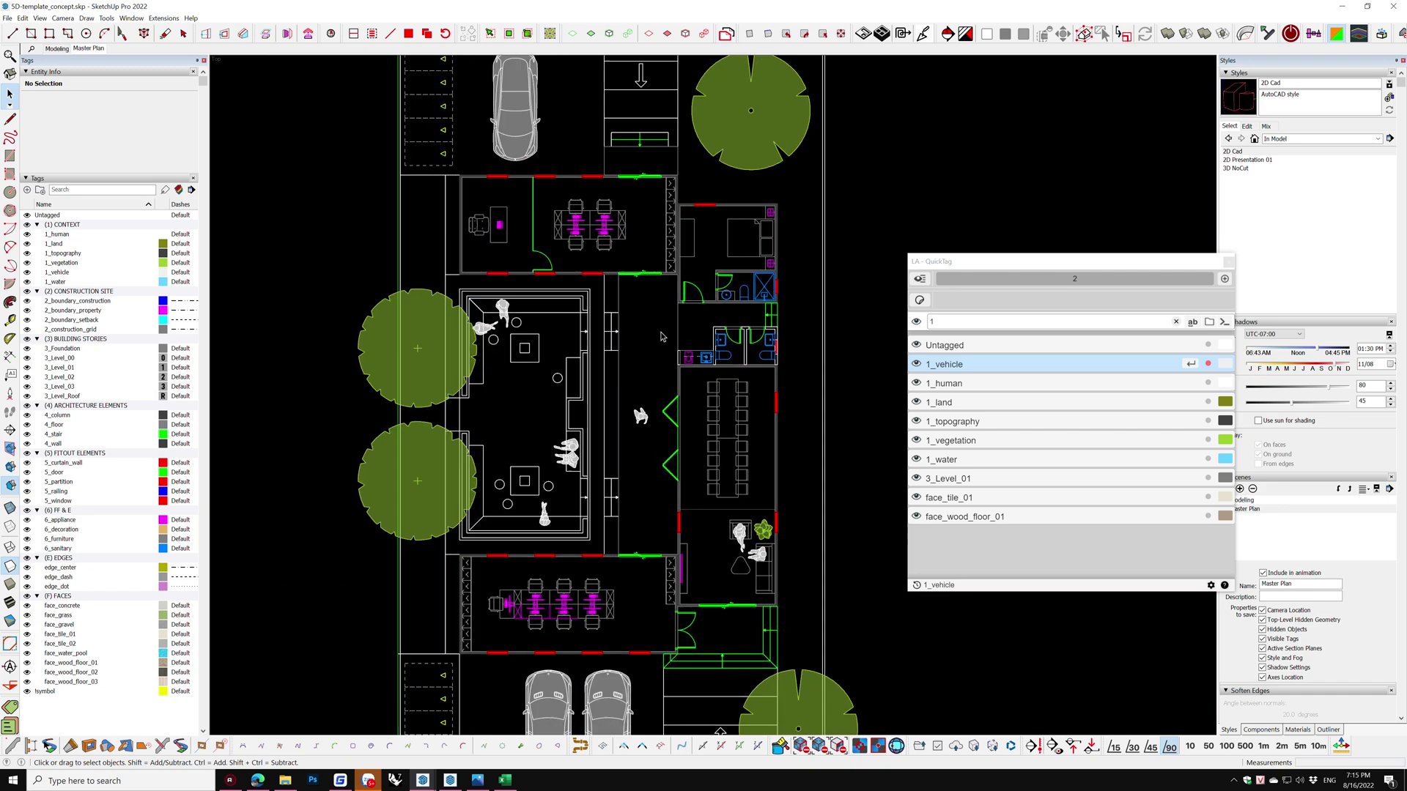
scroll(666, 331, "up", 2)
scroll(665, 331, "down", 2)
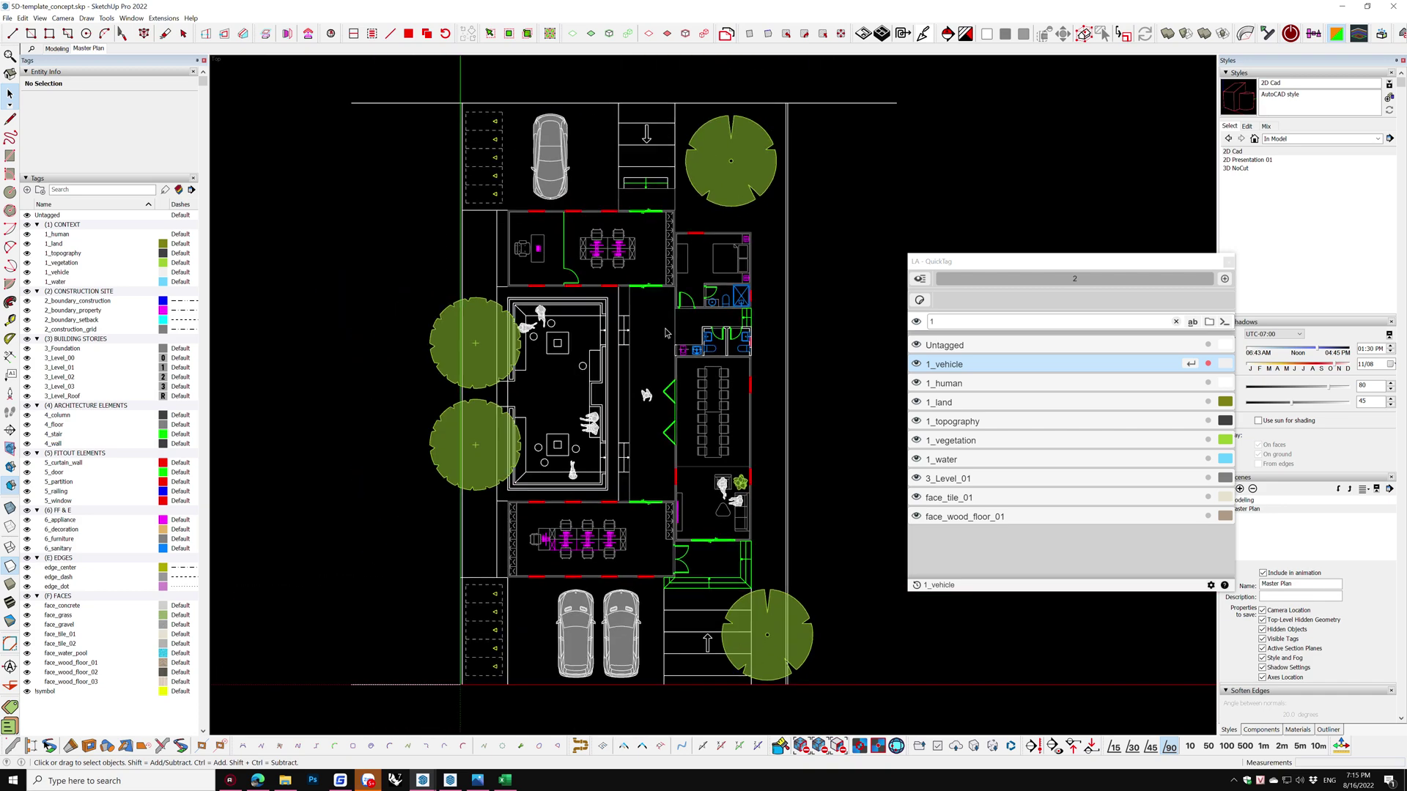
left_click(1237, 169)
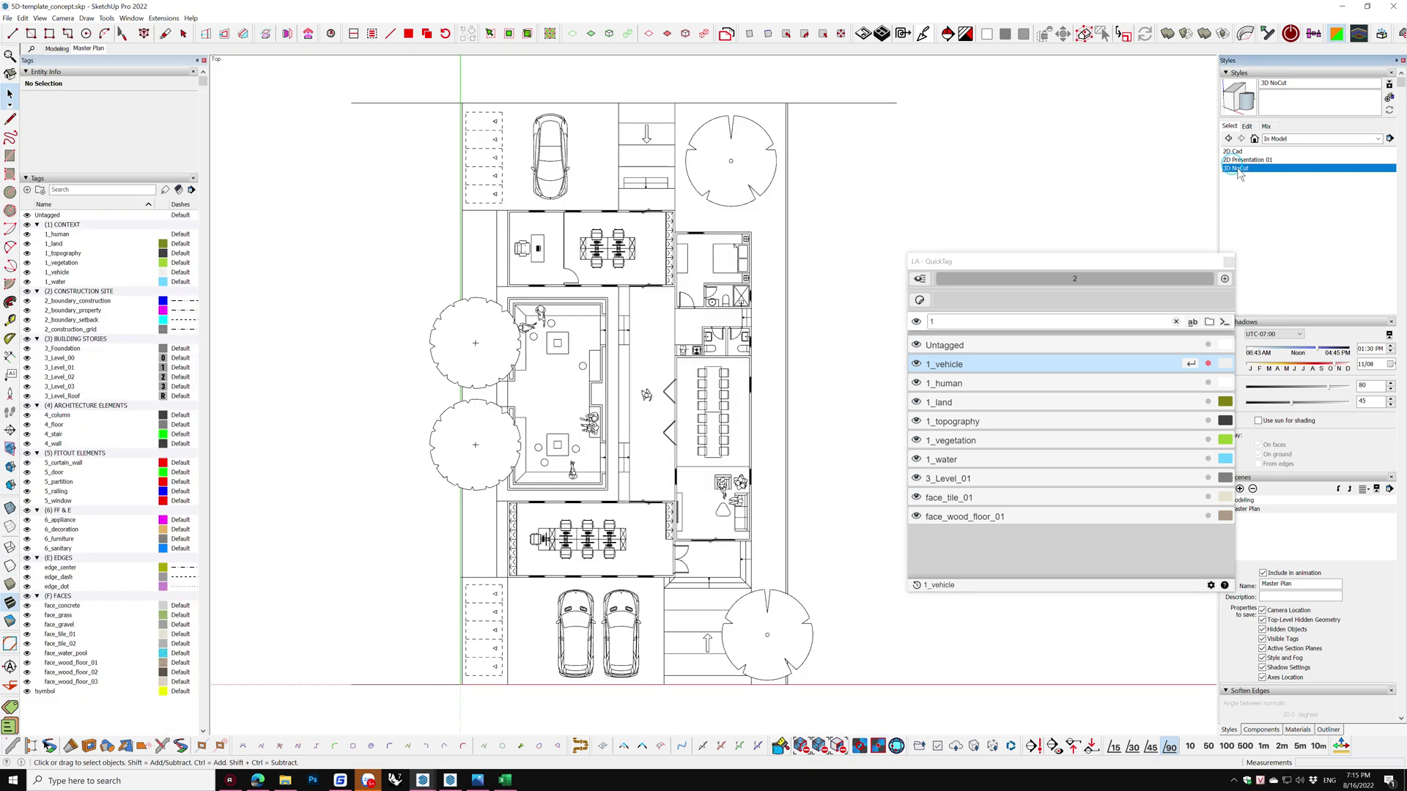
Apply the 2D Presentation 01 style and return to a flat top view
middle_click_drag(873, 150, 1026, 257)
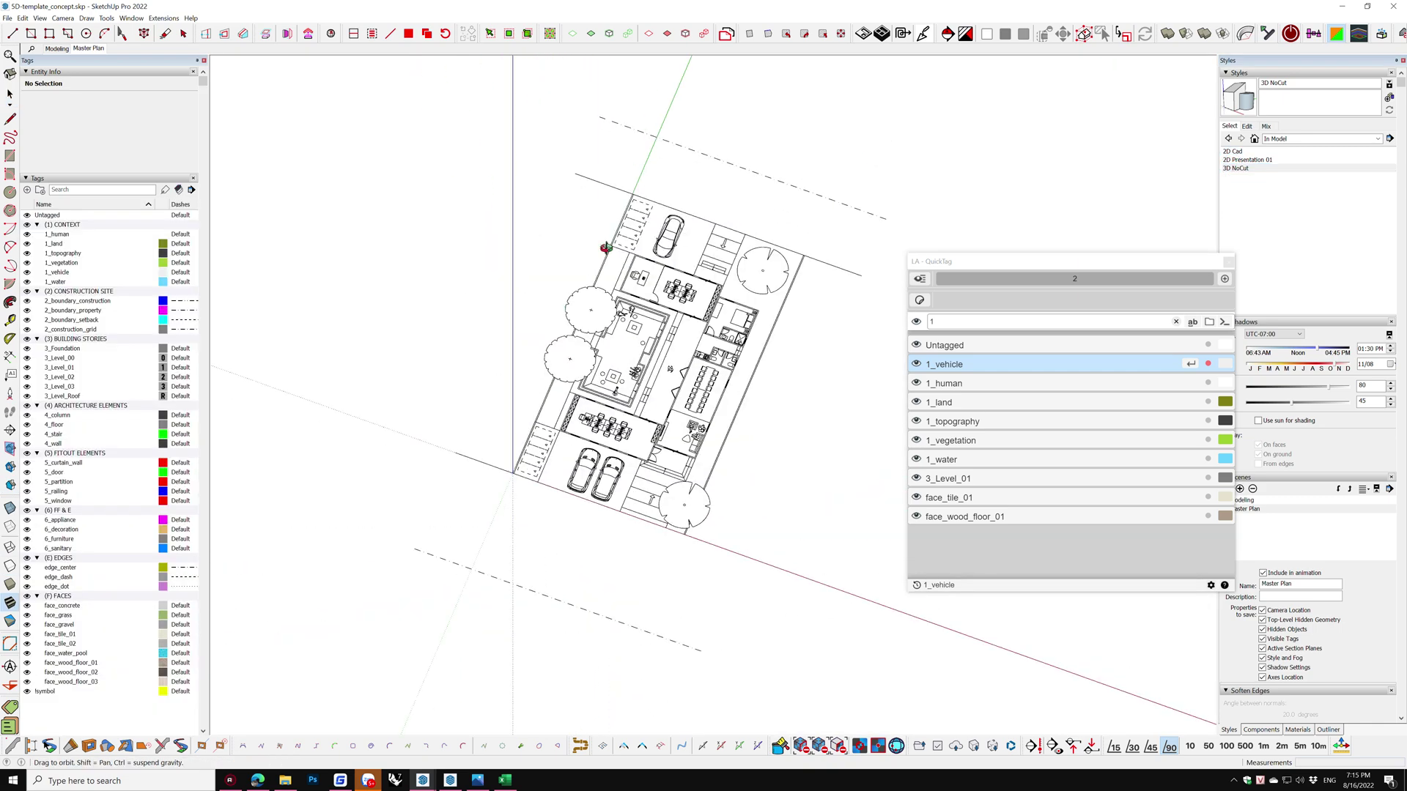
left_click(1234, 151)
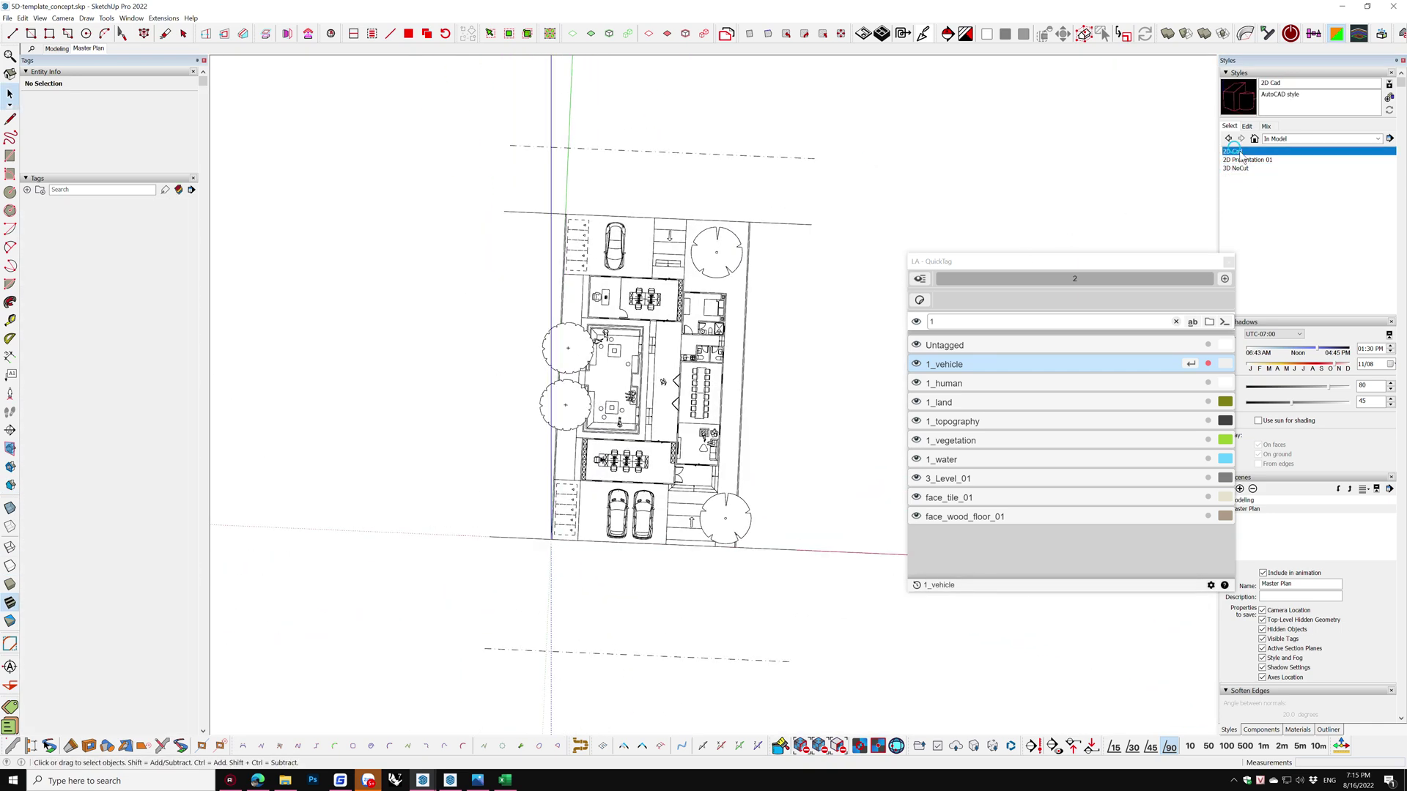
left_click(1246, 160)
key("F2")
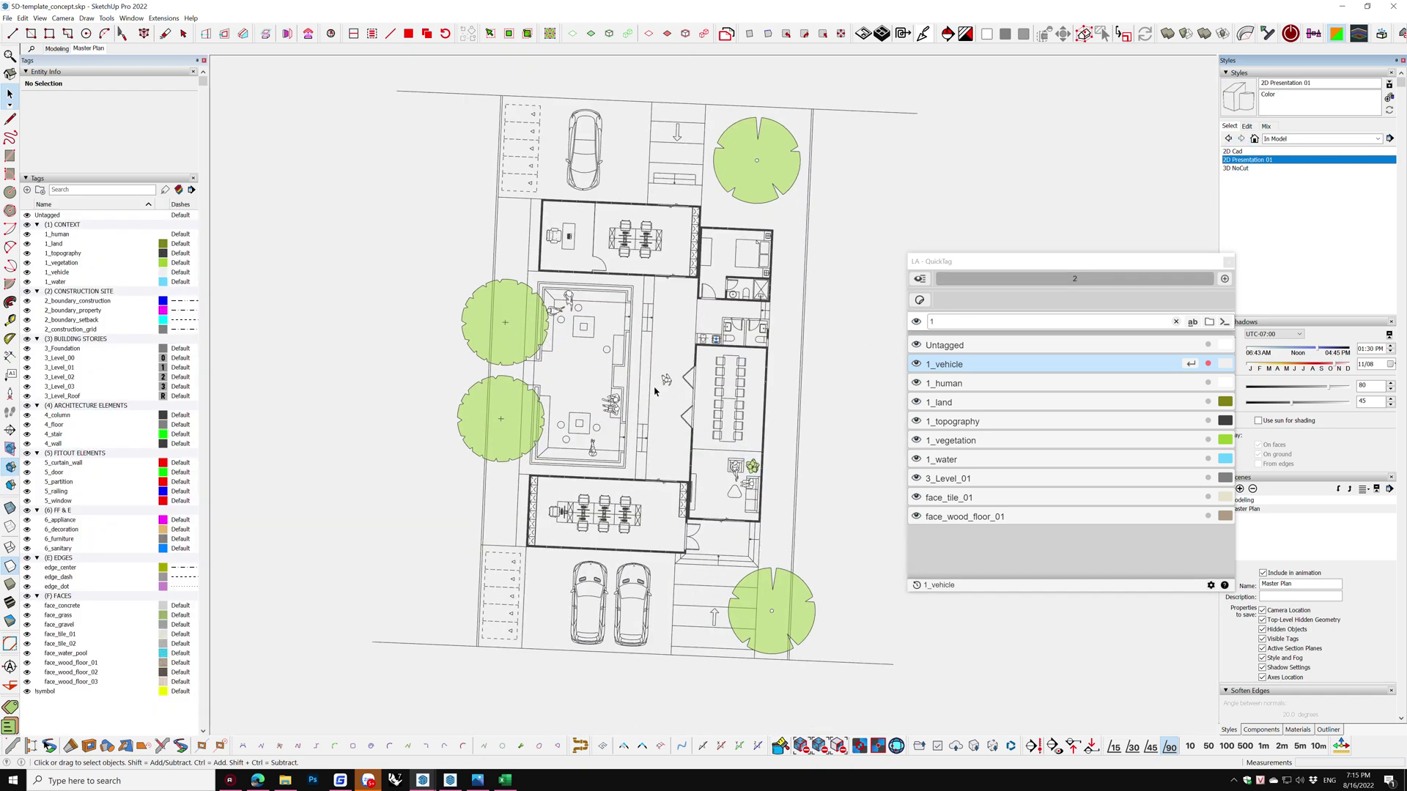
Toggle Color by Tag off and back on in the style's Edit settings
left_click(1252, 128)
left_click_drag(1228, 262, 1177, 264)
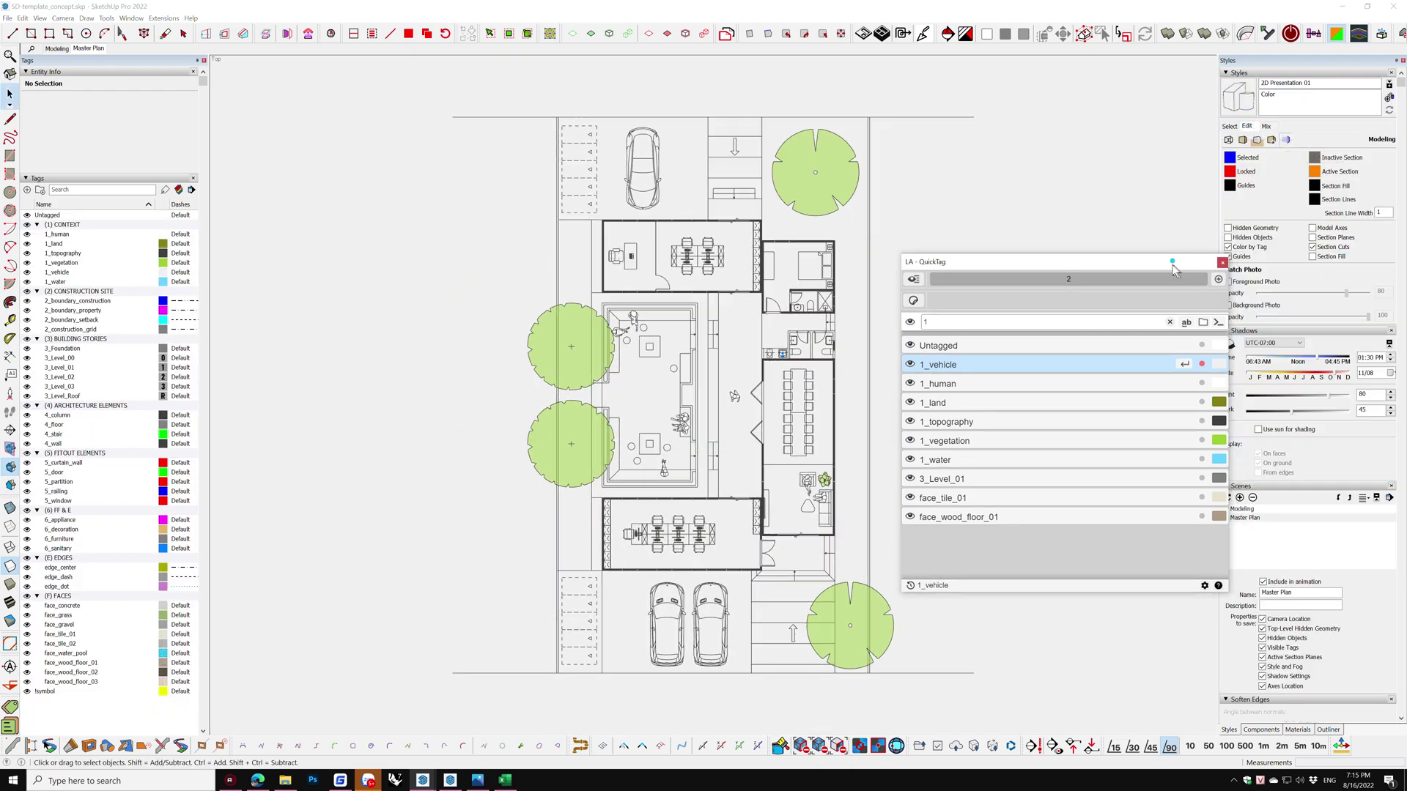
left_click(1228, 247)
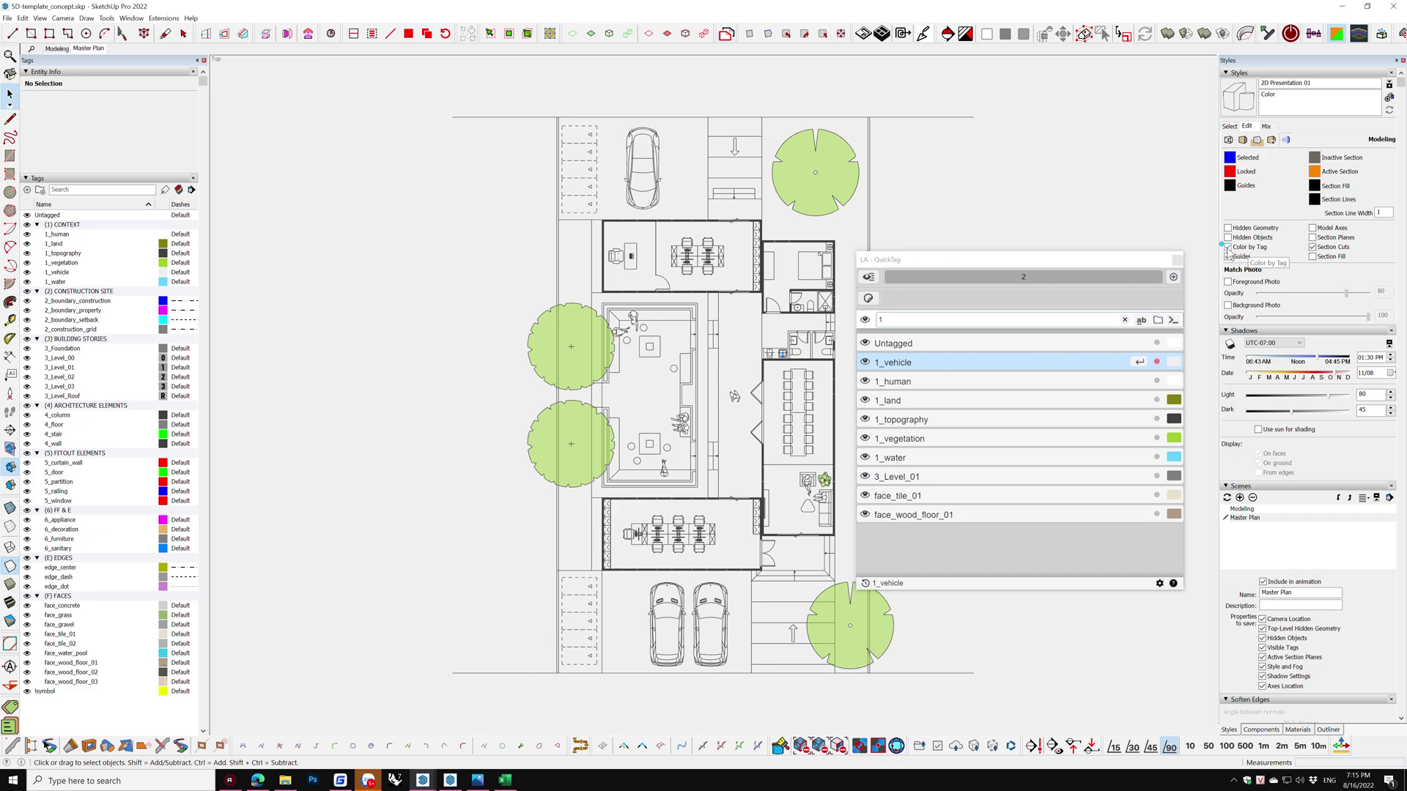
left_click(1228, 247)
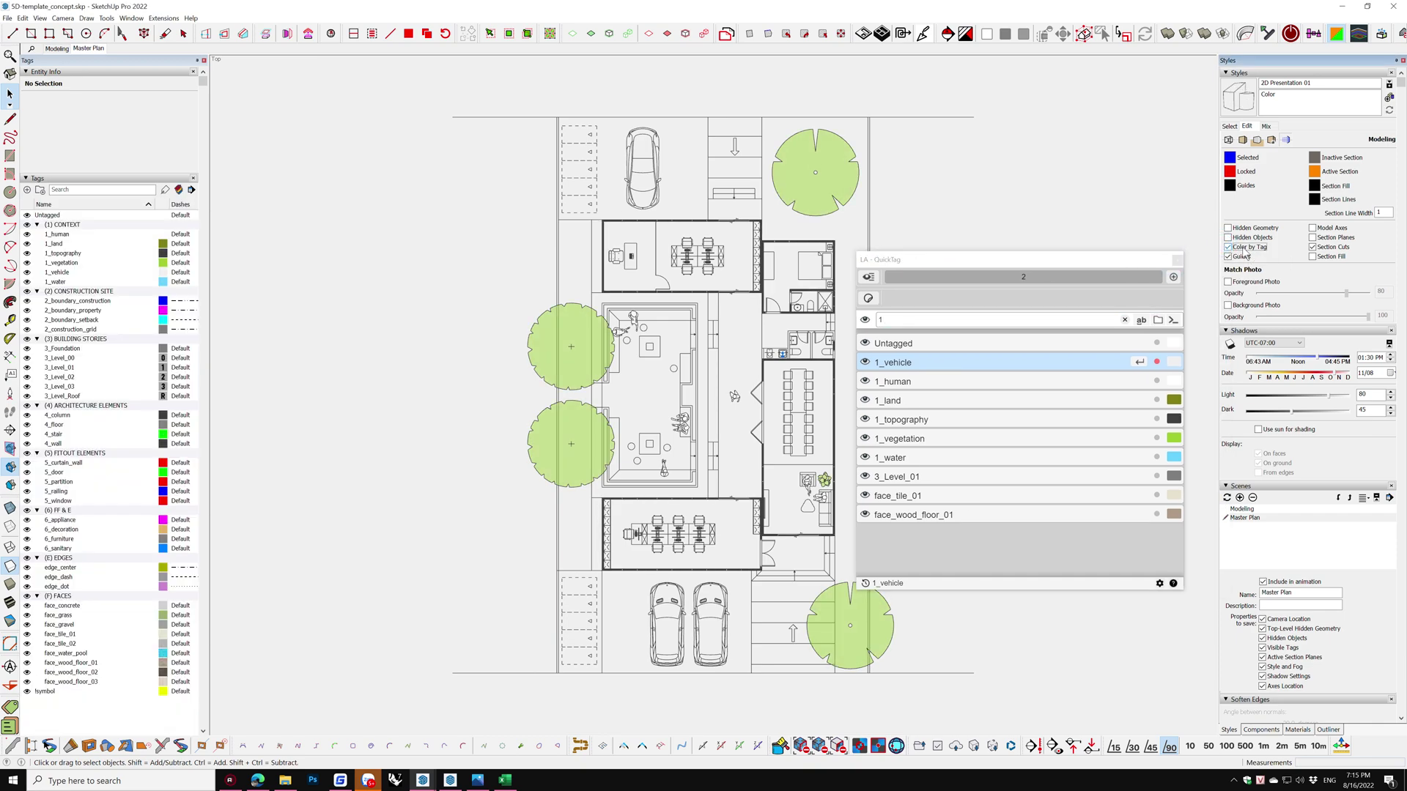
scroll(644, 326, "up", 3)
scroll(636, 257, "down", 3)
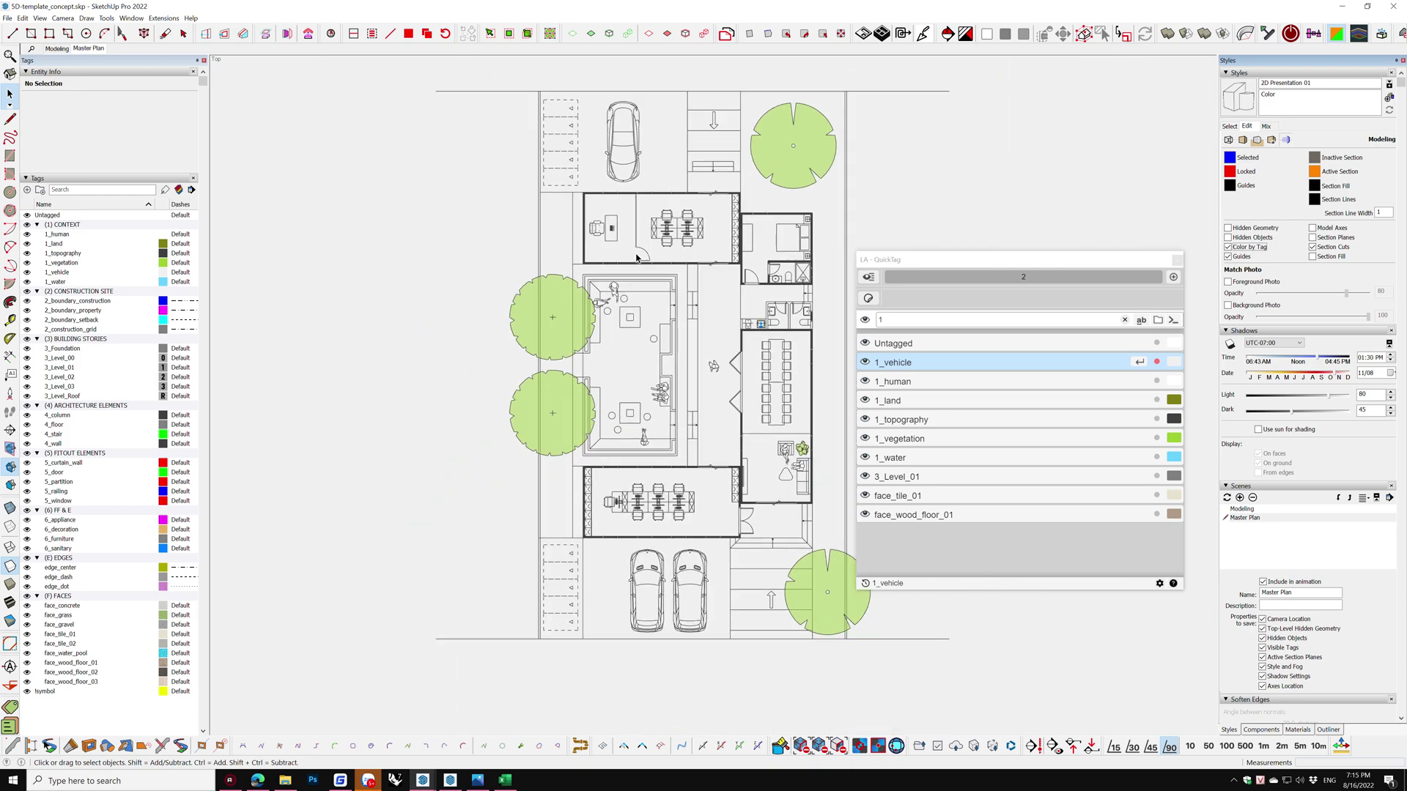
double_click(810, 214)
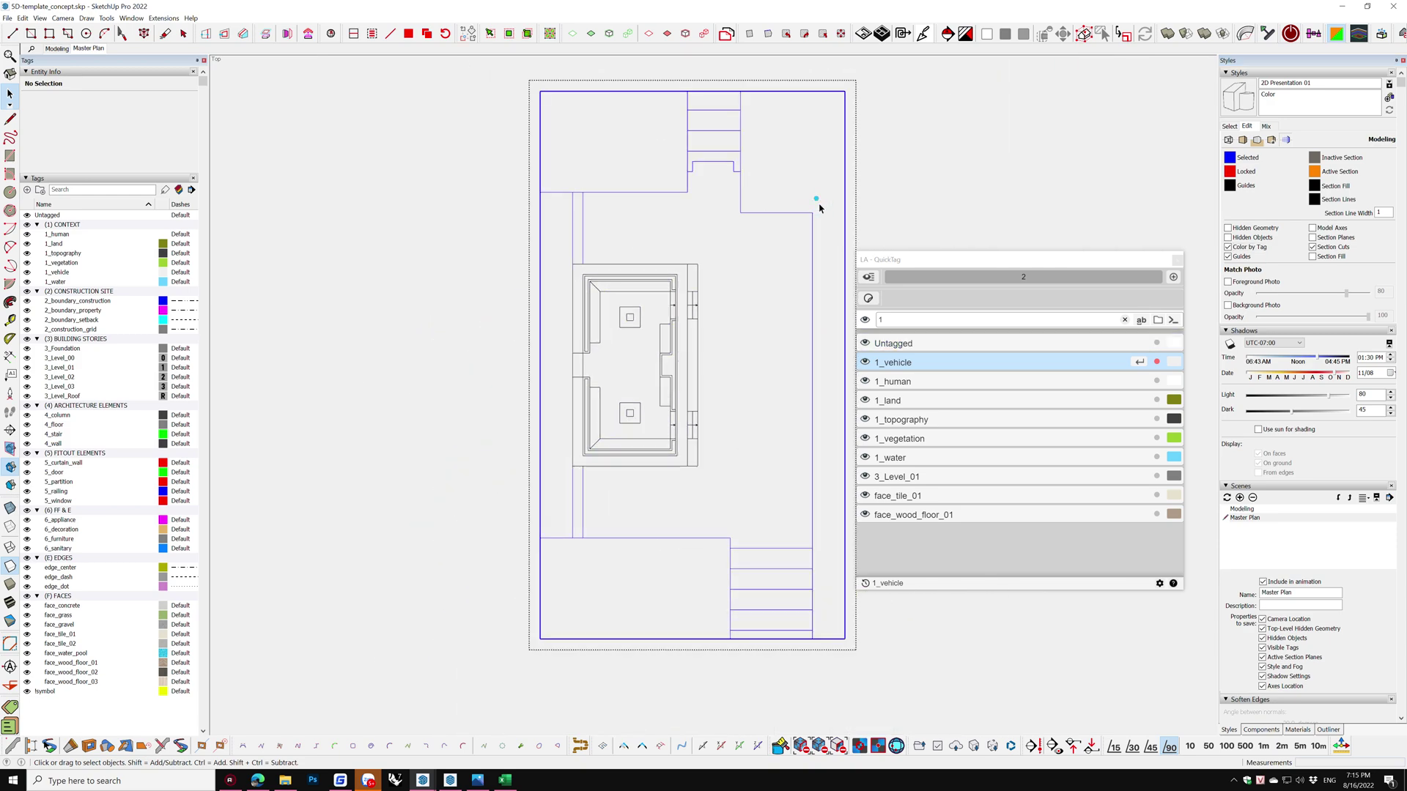
Tag the left and right side strip faces face_grass
left_click(781, 186)
left_click(615, 161, "shift")
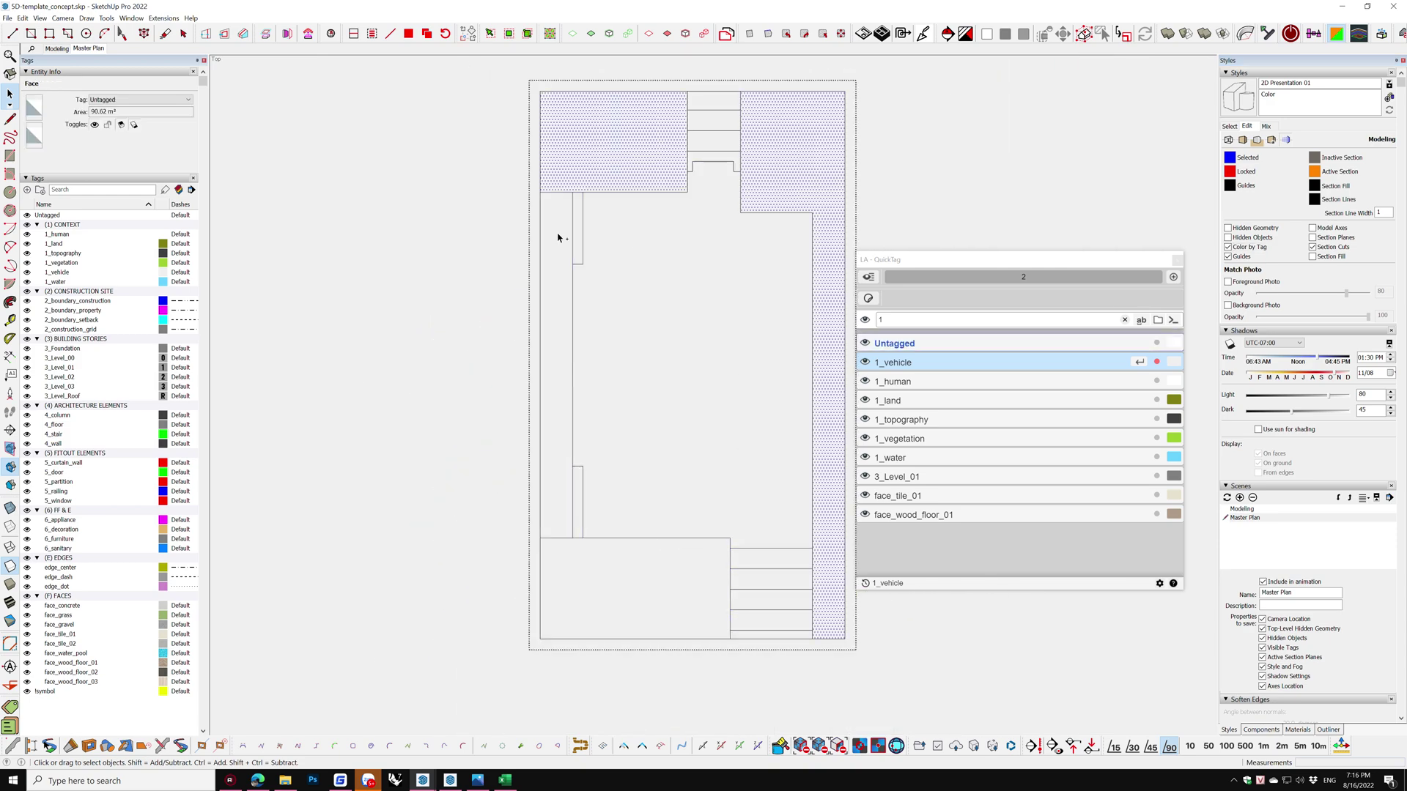
left_click(555, 239)
left_click(809, 174, "shift")
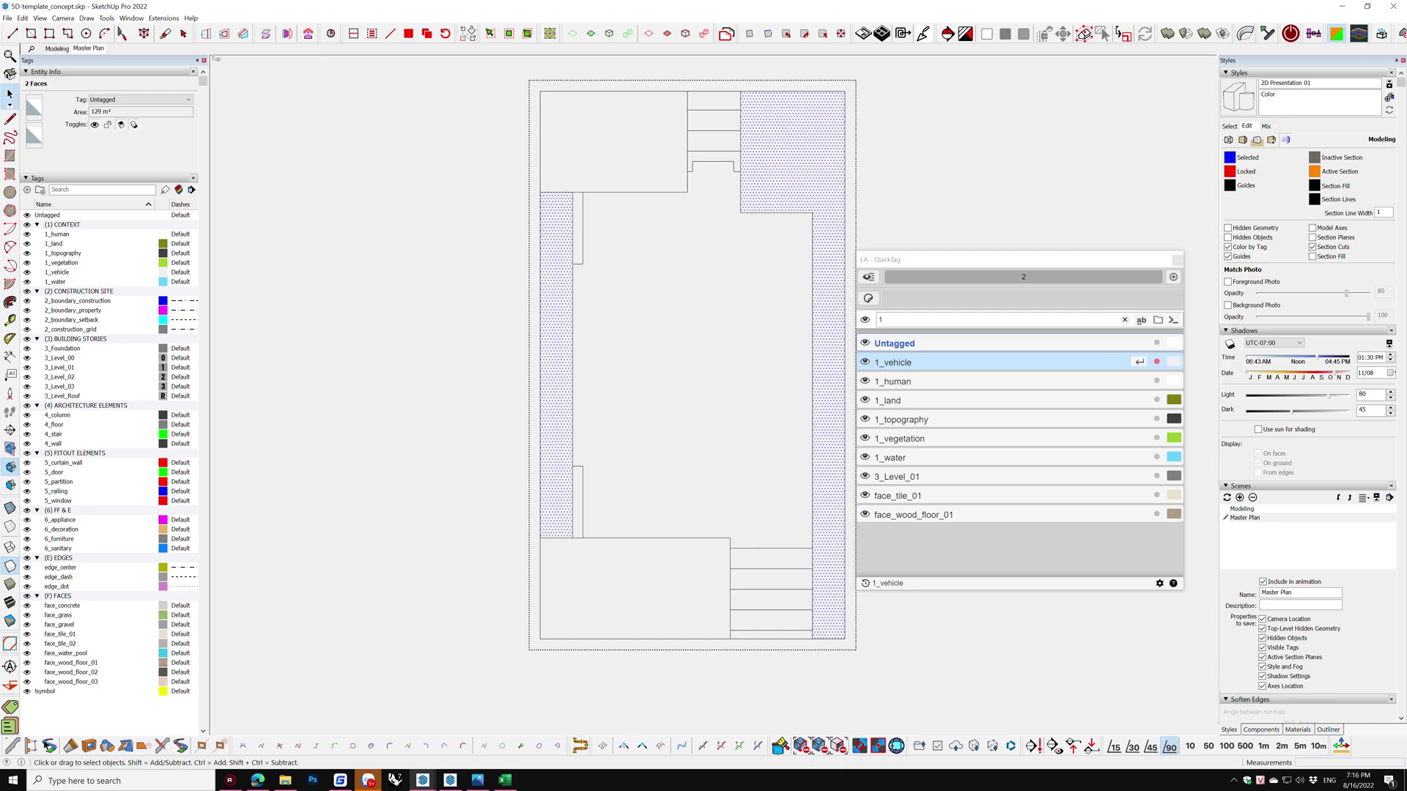
type("face")
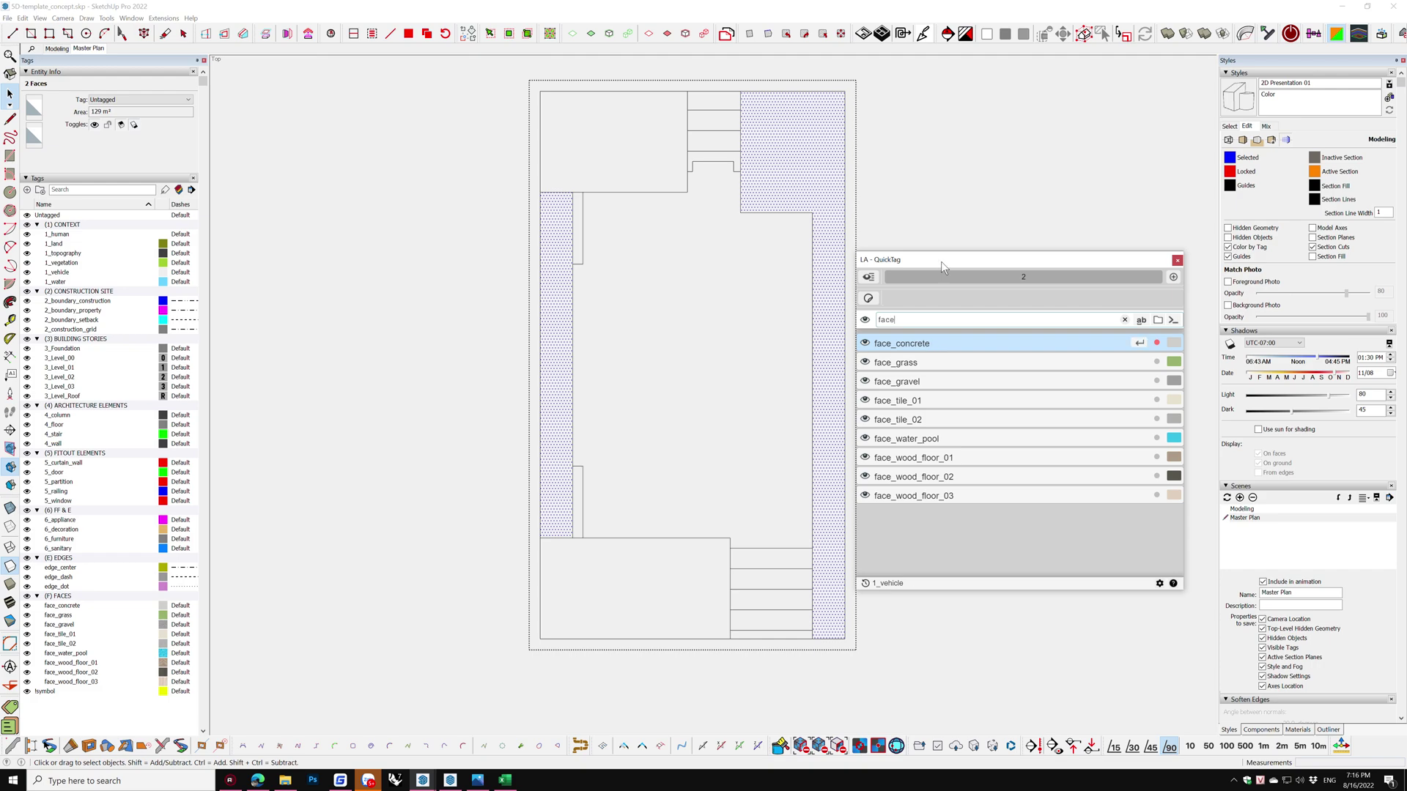
left_click_drag(943, 267, 1000, 228)
key("Down")
key("Return")
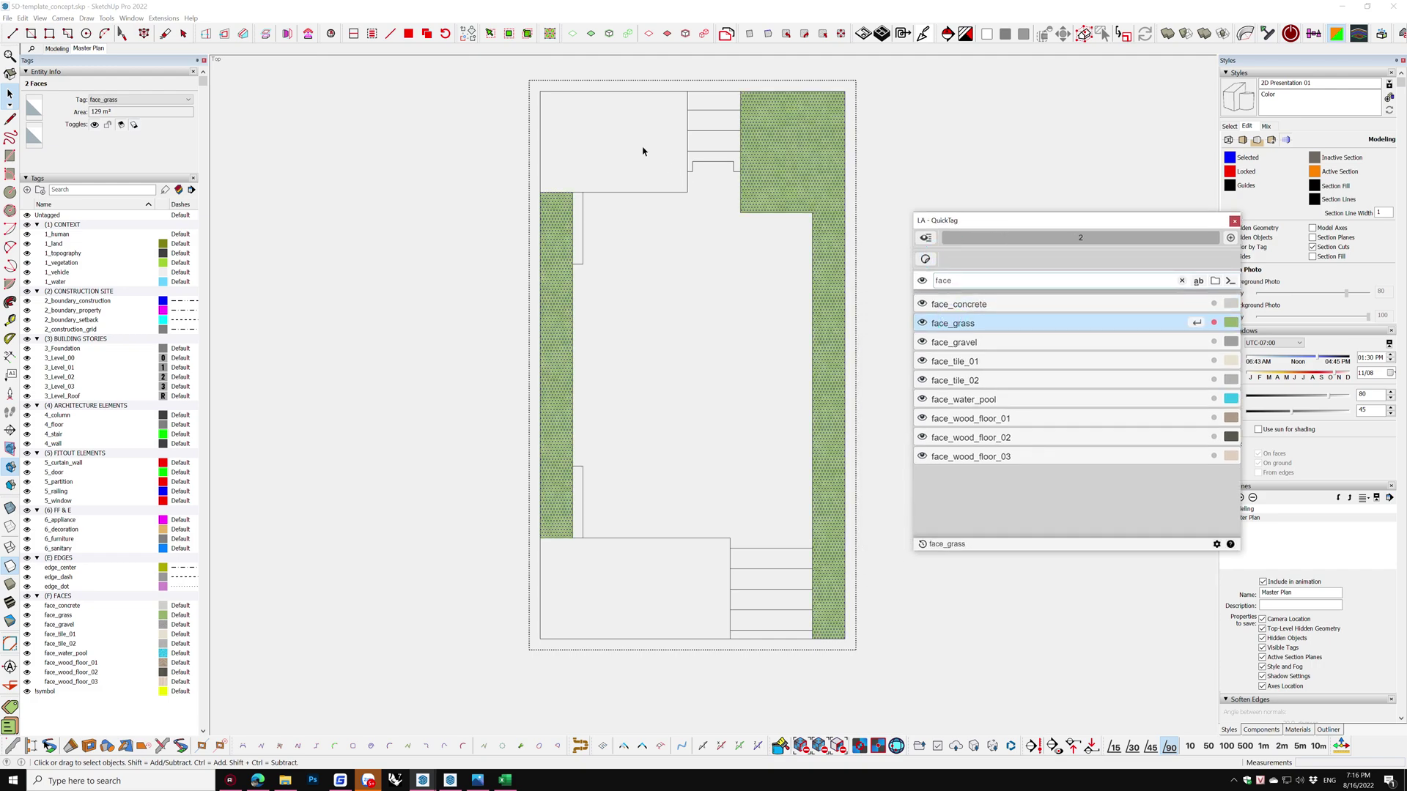
Tag the top-left and bottom-left corner rectangles face_gravel
left_click(648, 154)
left_click(645, 579, "shift")
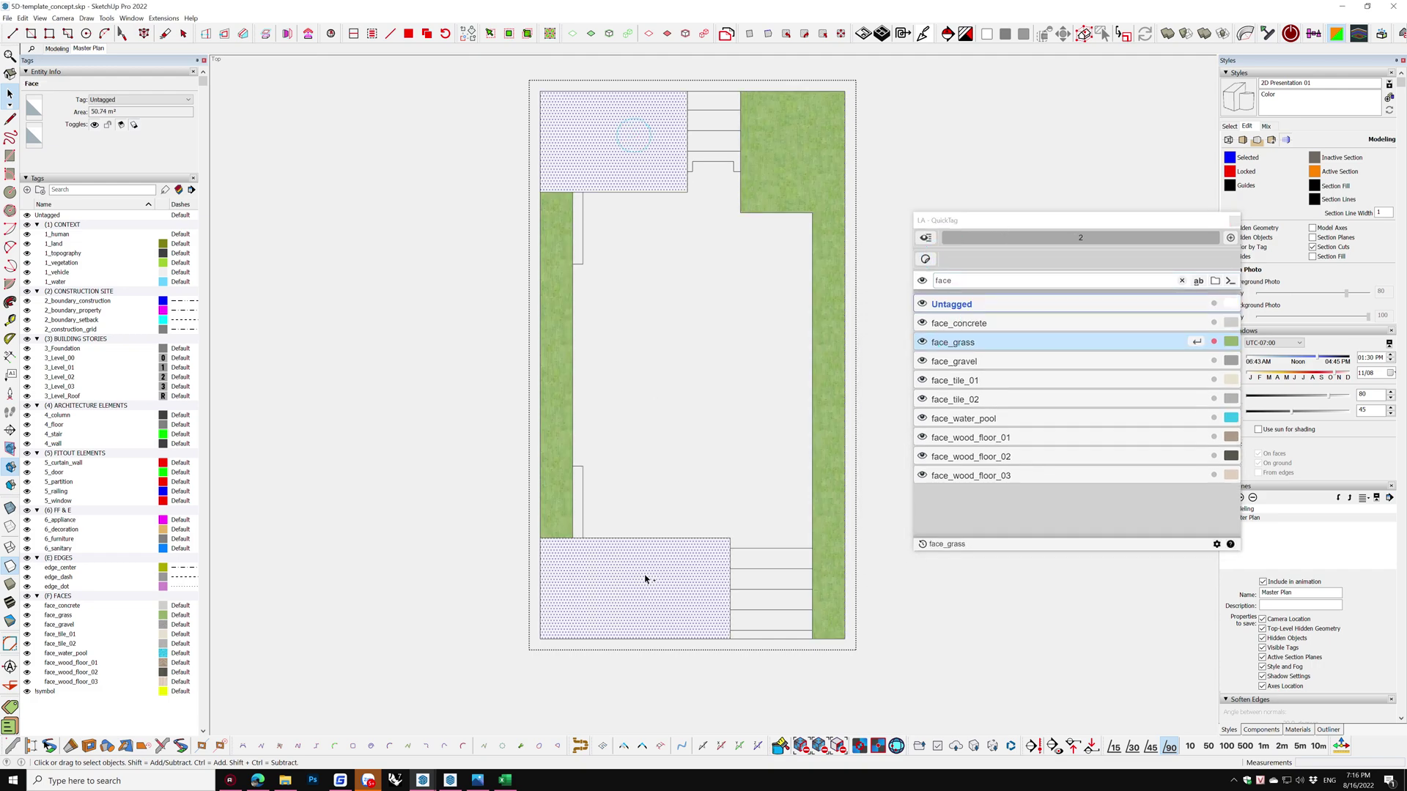
left_click(578, 540)
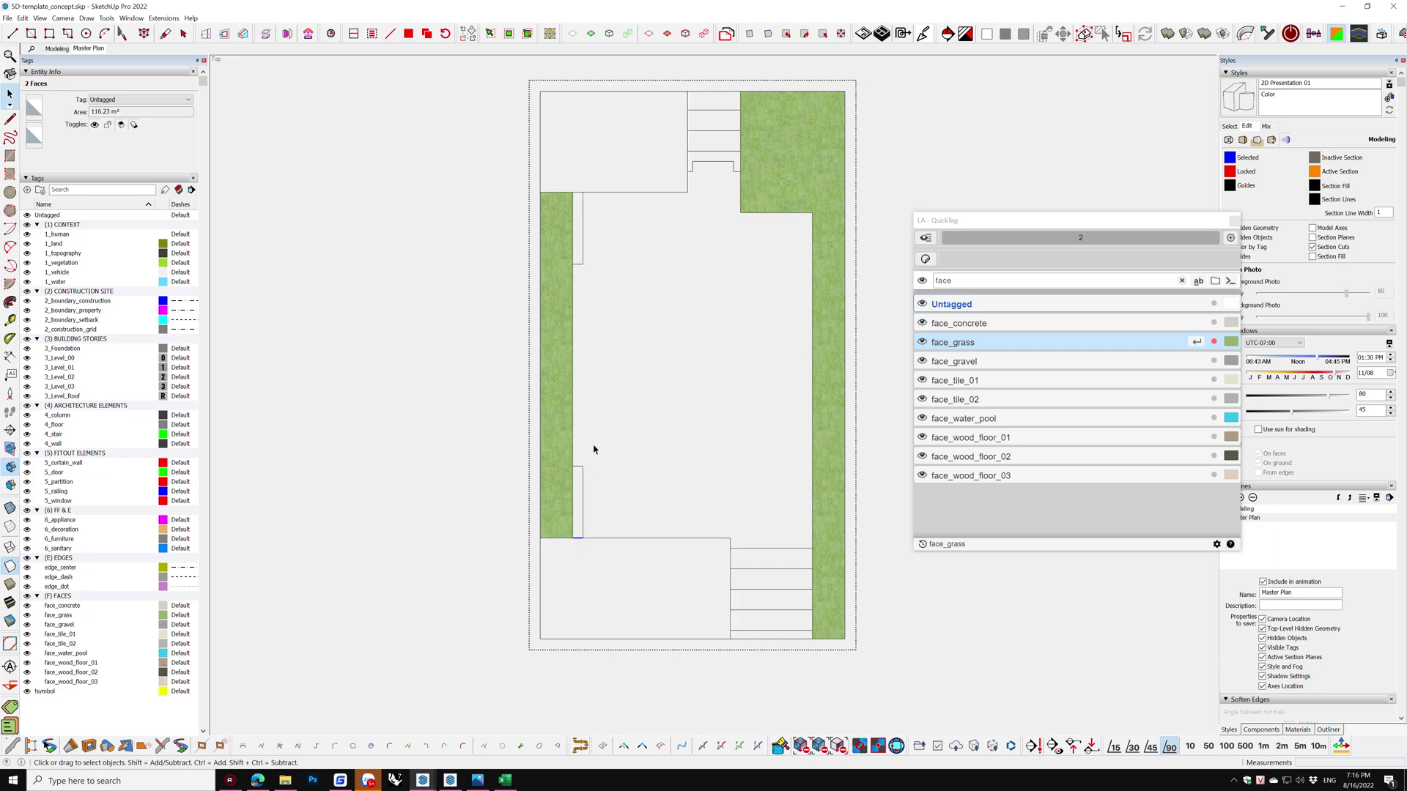
left_click(591, 180)
left_click(618, 605, "shift")
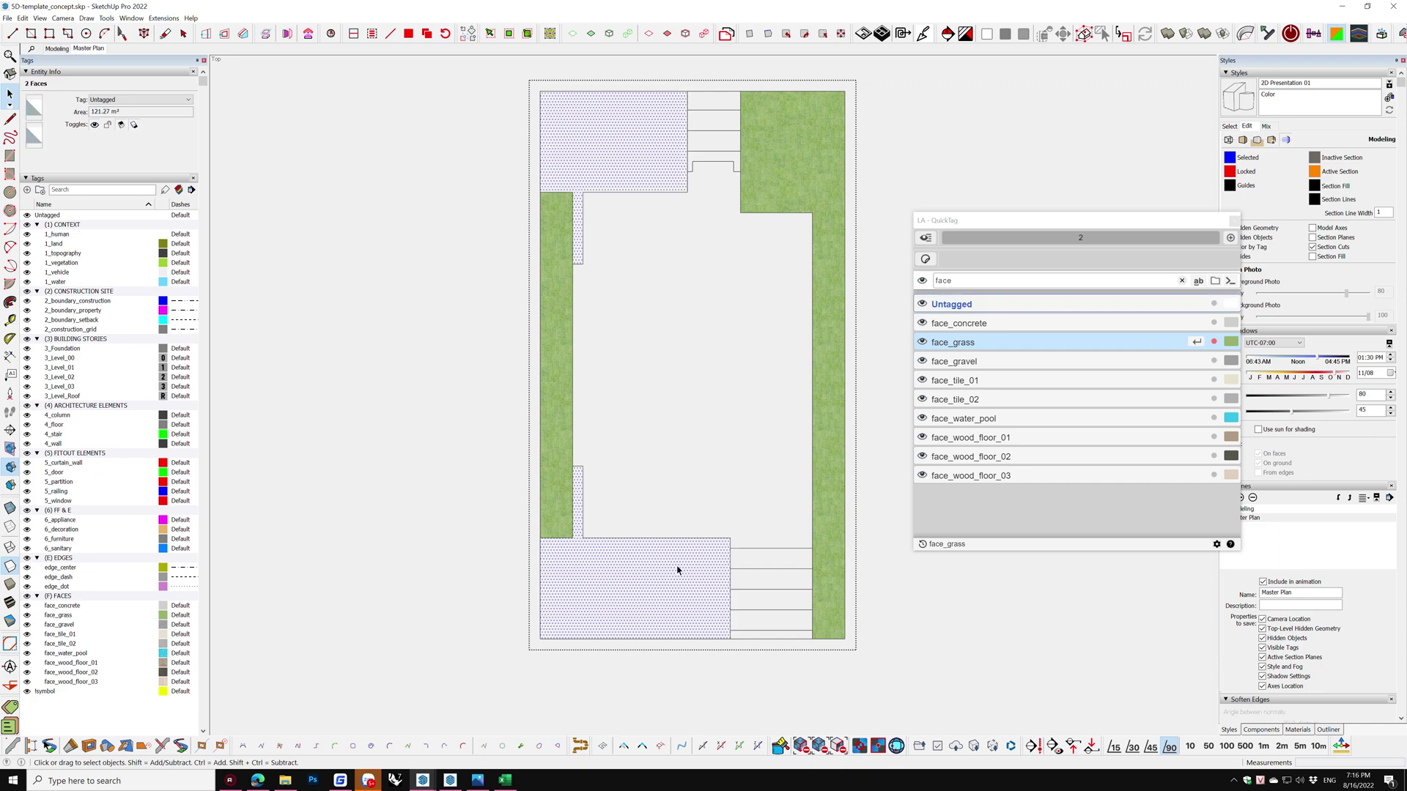
left_click(947, 362)
Tag the upper and lower stair faces face_concrete
left_click(773, 587)
scroll(775, 580, "up", 2)
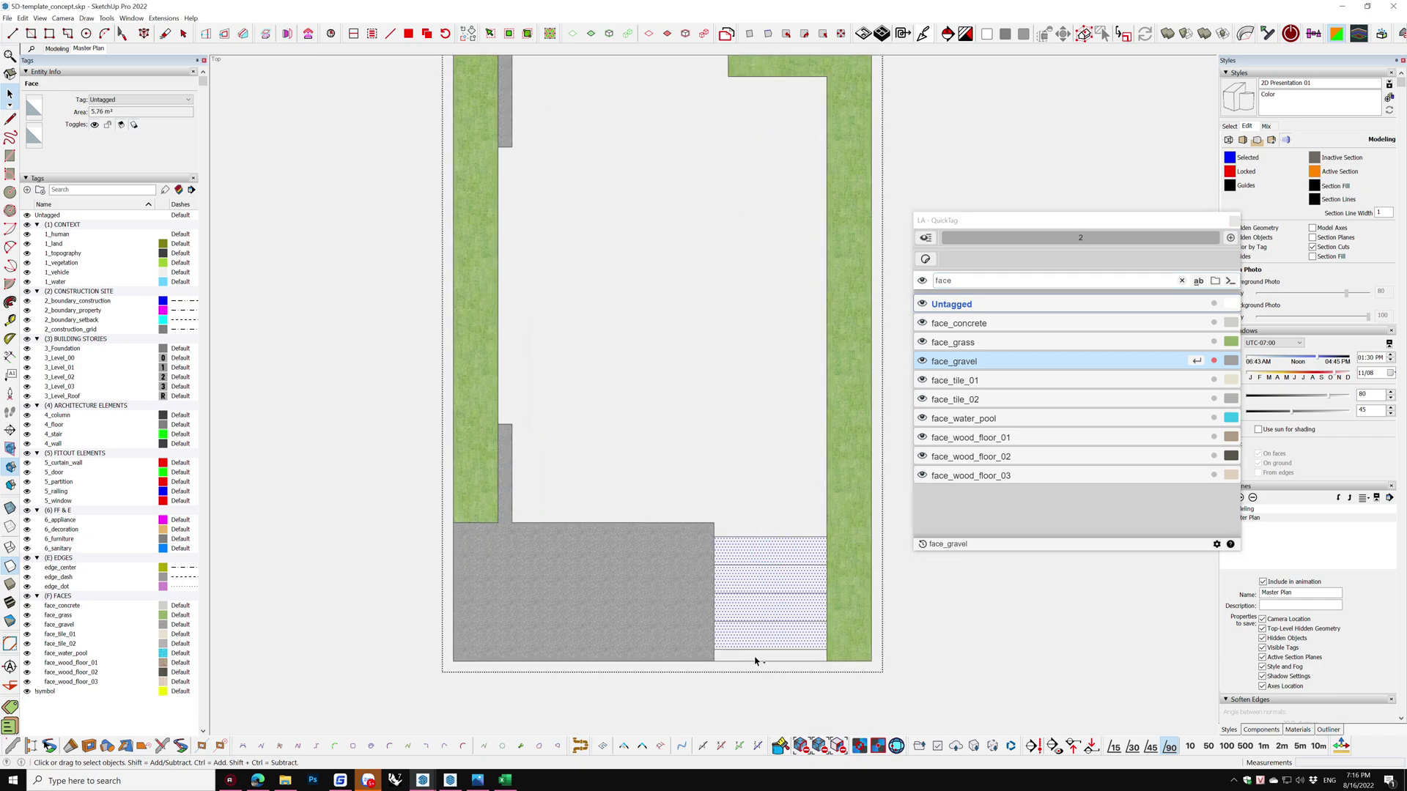
scroll(755, 661, "down", 3)
scroll(707, 214, "up", 4)
scroll(707, 212, "up", 1)
left_click(706, 210, "ctrl")
left_click(682, 167, "ctrl")
left_click(681, 261, "ctrl")
left_click(697, 301, "ctrl")
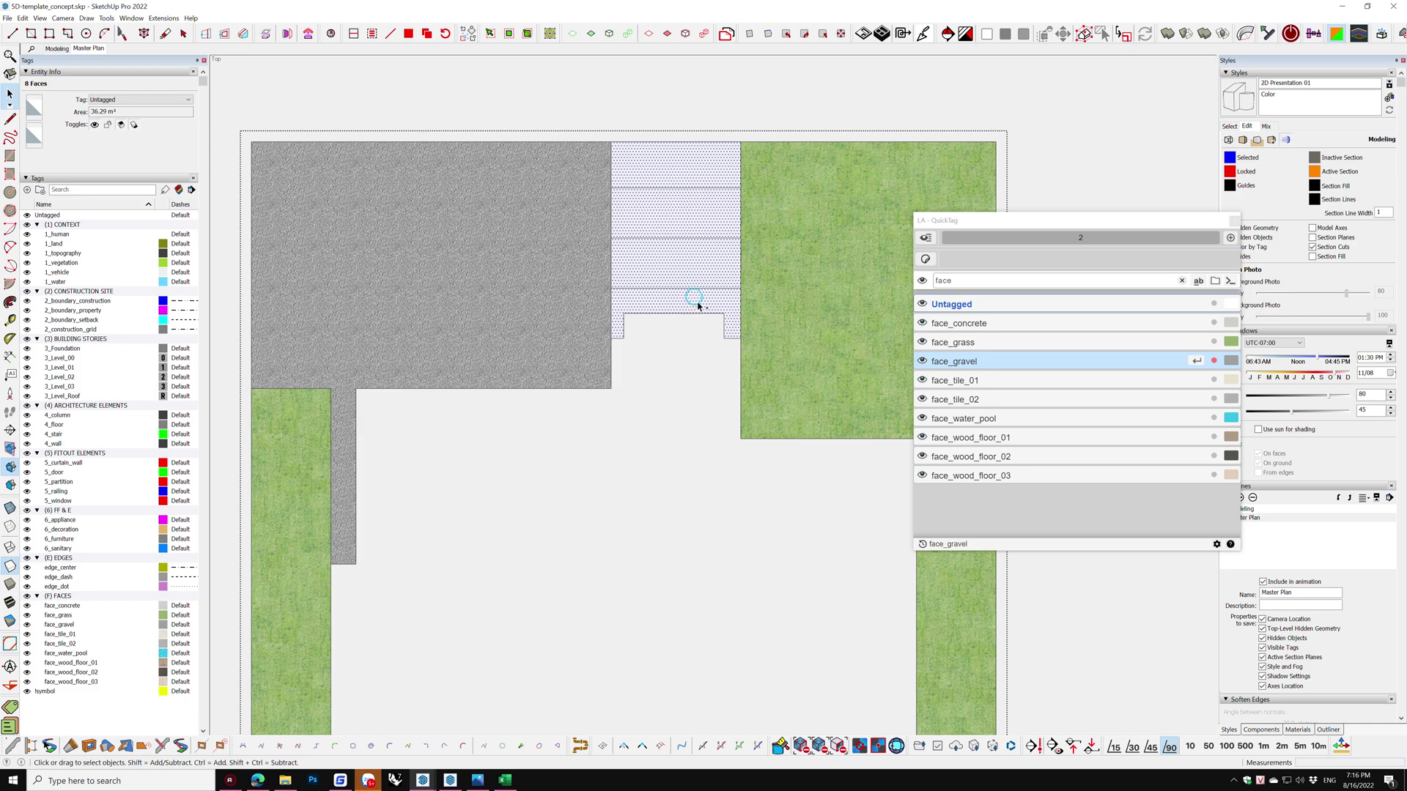
left_click(969, 330)
Exit the site group and open the building group for editing
scroll(512, 329, "down", 2)
scroll(590, 227, "down", 2)
scroll(733, 257, "down", 1)
left_click(773, 269)
scroll(593, 309, "up", 3)
double_click(597, 312)
Tag the courtyard's untagged floor faces face_gravel
left_click(597, 311)
left_click(553, 406, "ctrl")
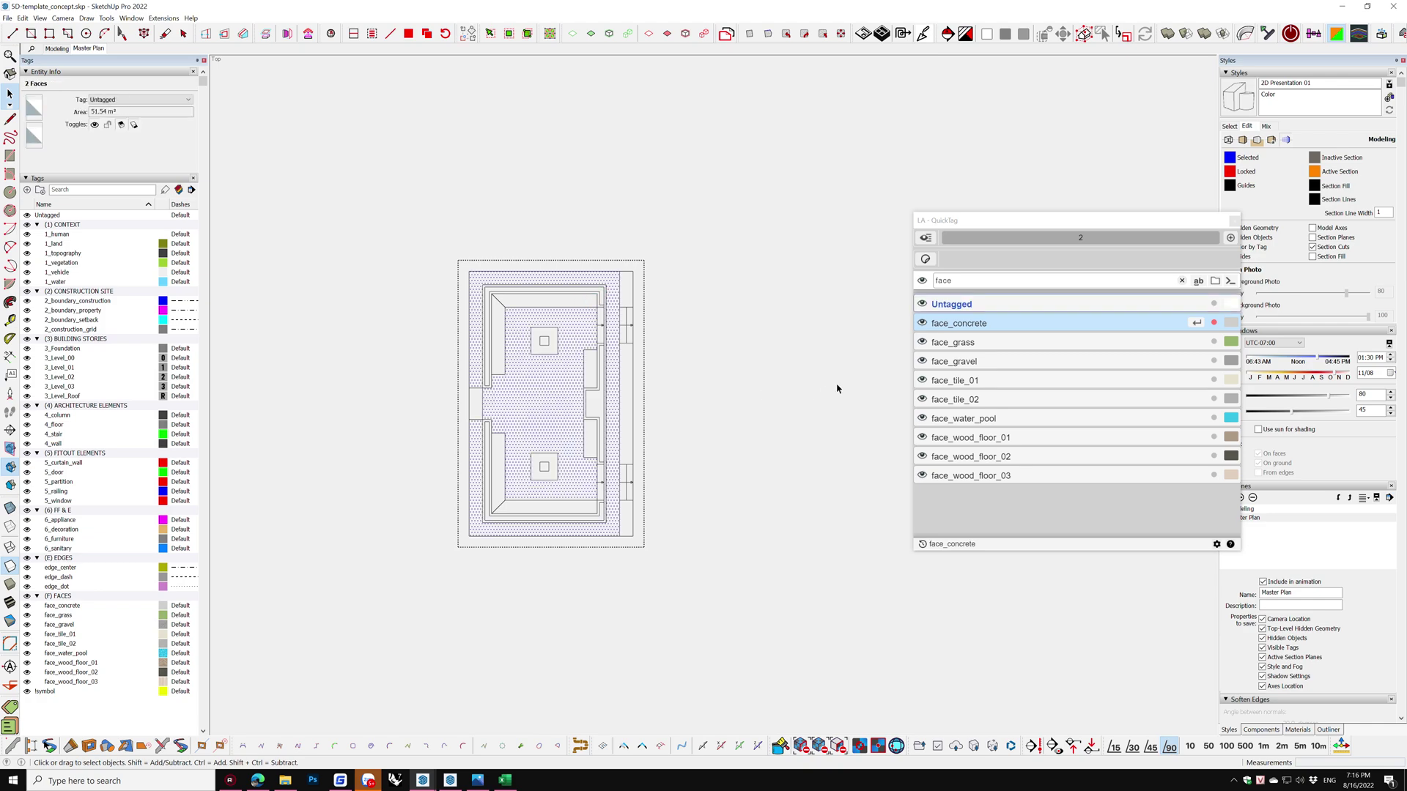
left_click(943, 362)
scroll(568, 322, "up", 2)
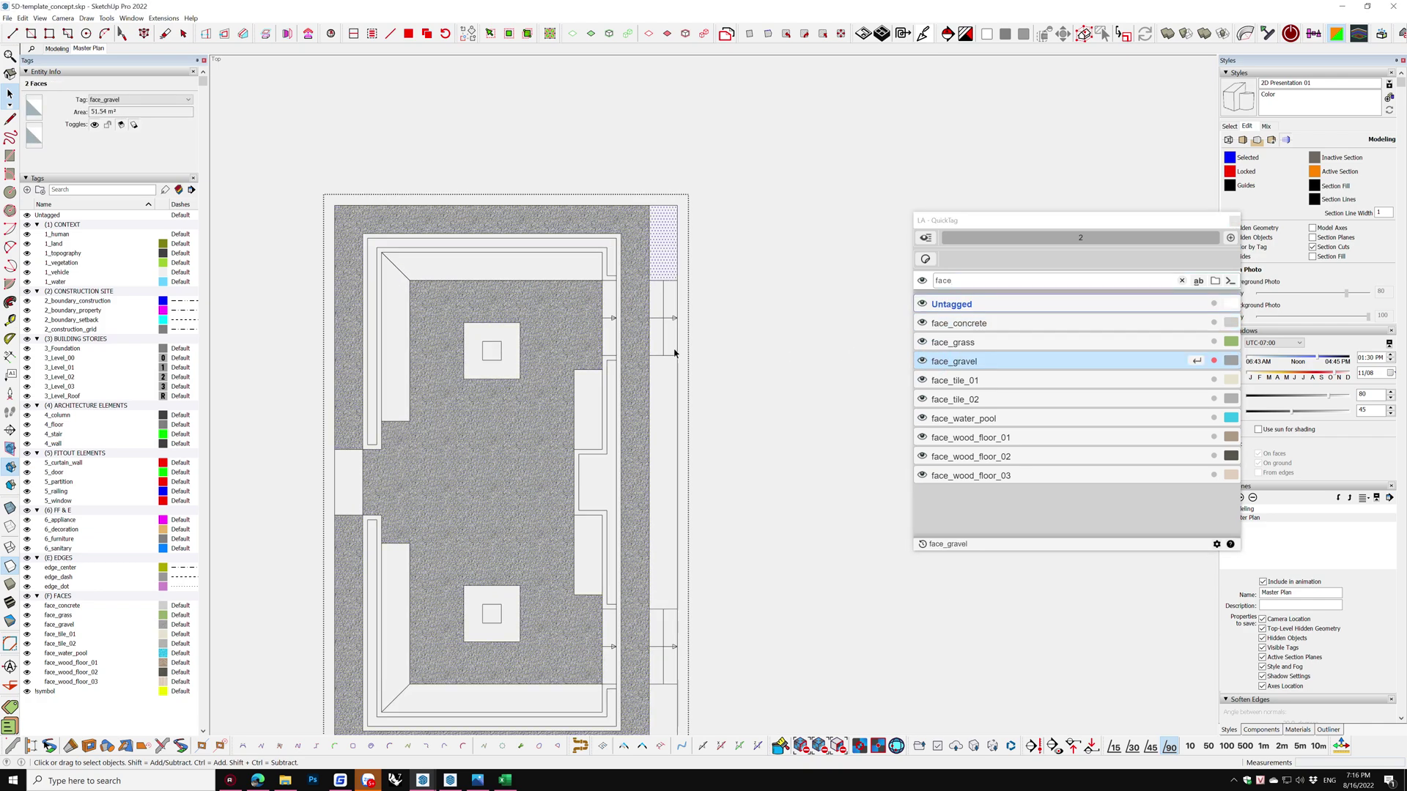
scroll(637, 630, "up", 2)
scroll(636, 631, "up", 2)
Tag the lower-right, left and top strip faces face_grass
left_click(619, 658)
left_click(616, 372, "ctrl")
scroll(622, 359, "down", 2)
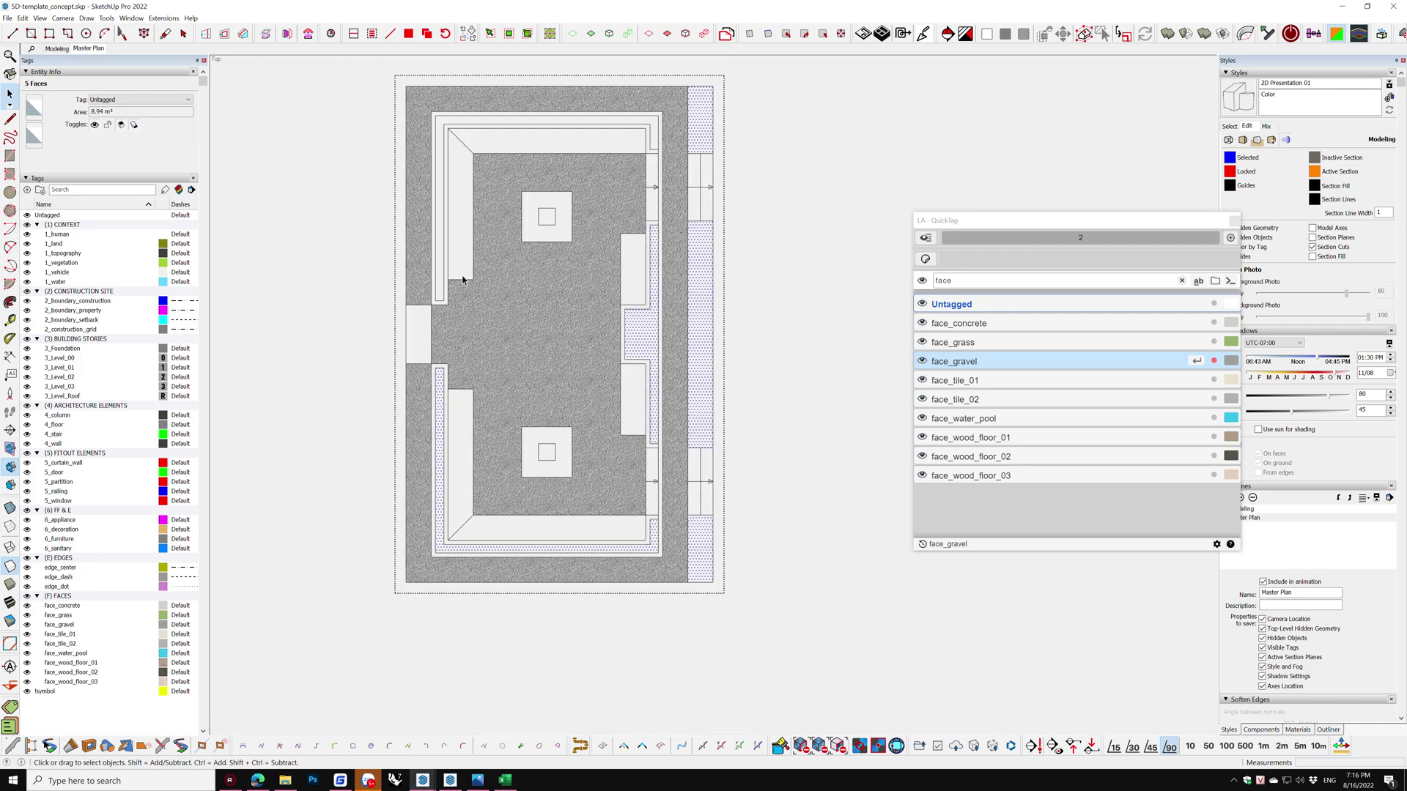
left_click(440, 224, "ctrl")
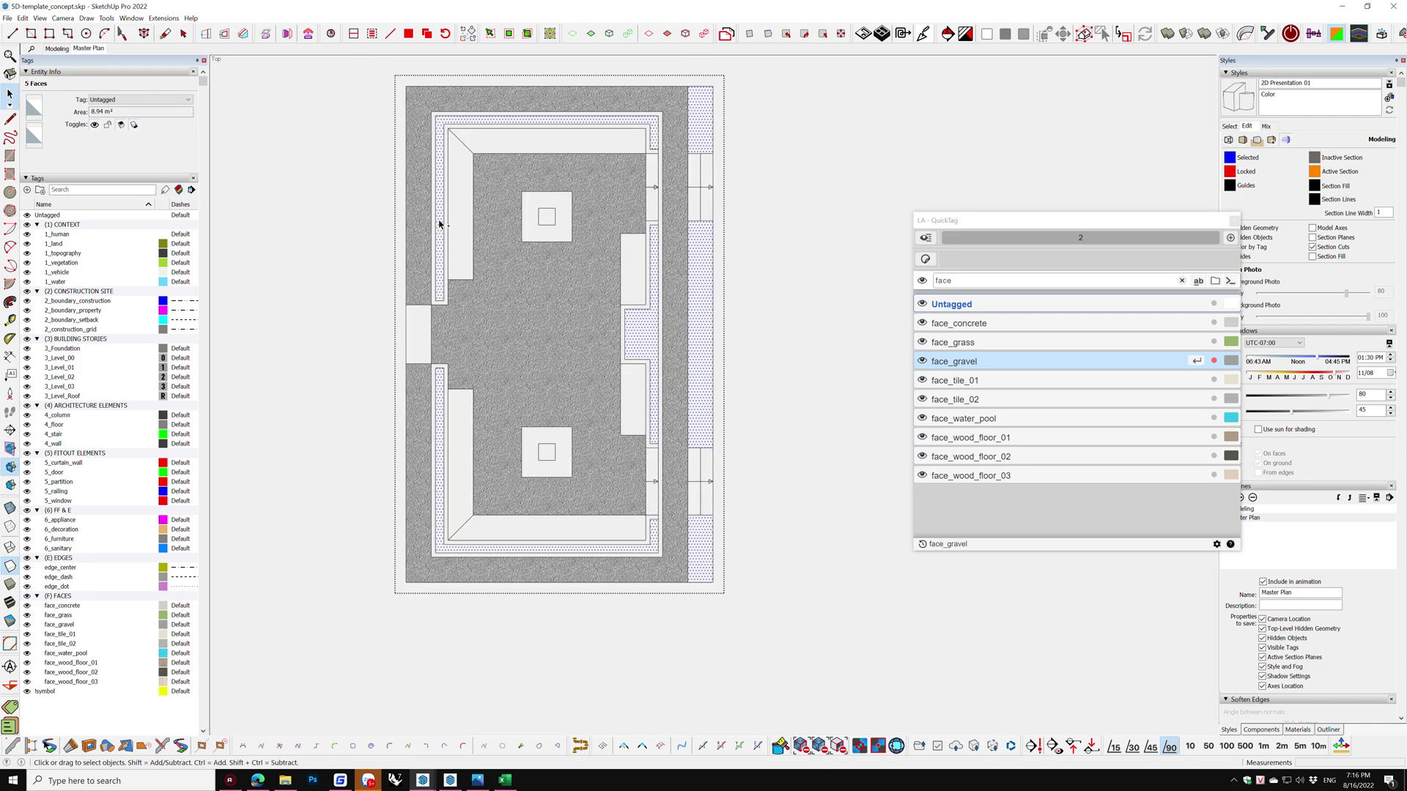
left_click(964, 347)
Tag nine faces, including the left face, both square rings and right strips, face_concrete
left_click(415, 322)
left_click(552, 238, "ctrl")
left_click(553, 450, "ctrl")
scroll(663, 498, "up", 2)
scroll(641, 487, "up", 2)
left_click(637, 484, "ctrl")
left_click(638, 425, "ctrl")
scroll(678, 411, "down", 4)
scroll(681, 396, "up", 3)
left_click(632, 183, "ctrl")
left_click(632, 142, "ctrl")
scroll(663, 263, "up", 2)
left_click(645, 264, "ctrl")
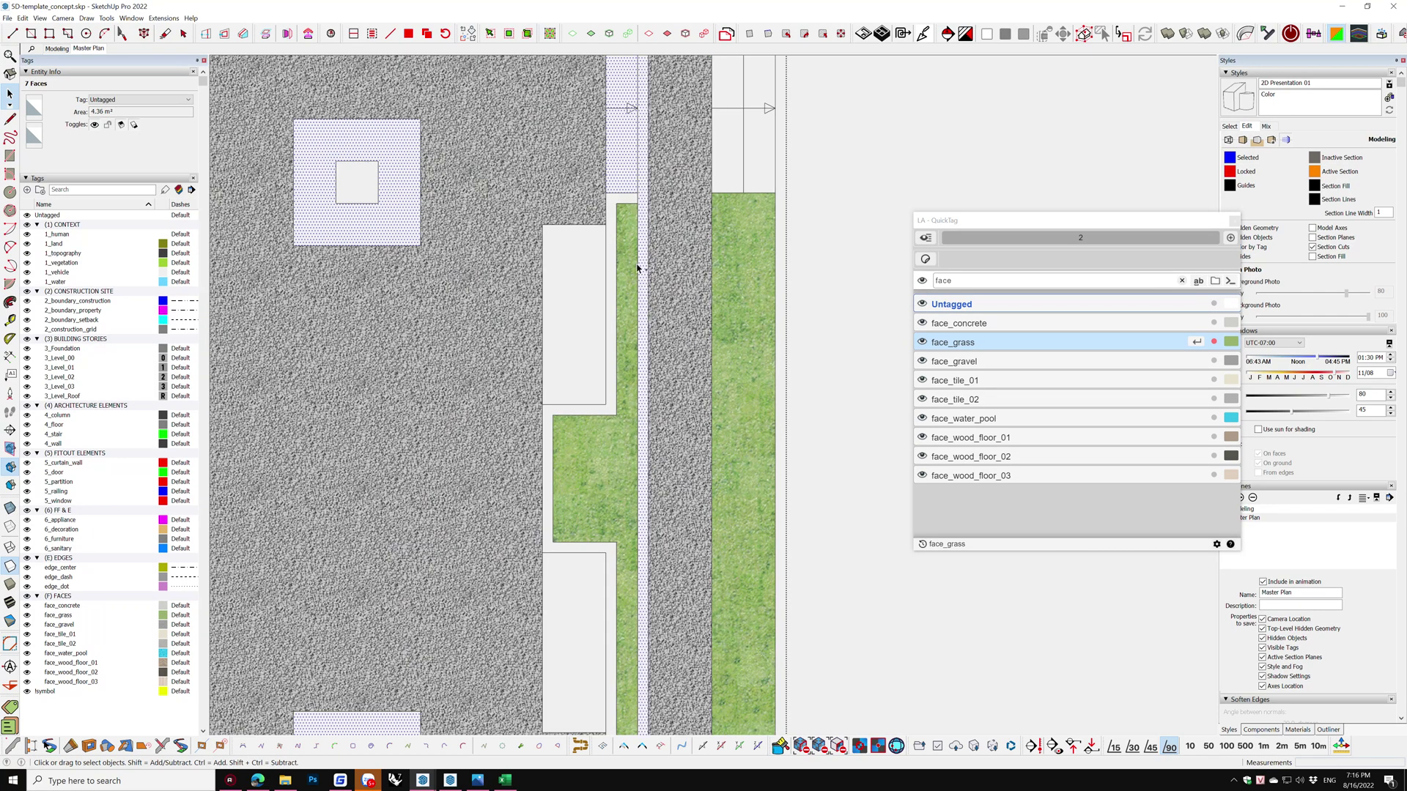
scroll(644, 264, "down", 1)
left_click(607, 257, "ctrl")
scroll(659, 246, "up", 2)
scroll(716, 249, "down", 3)
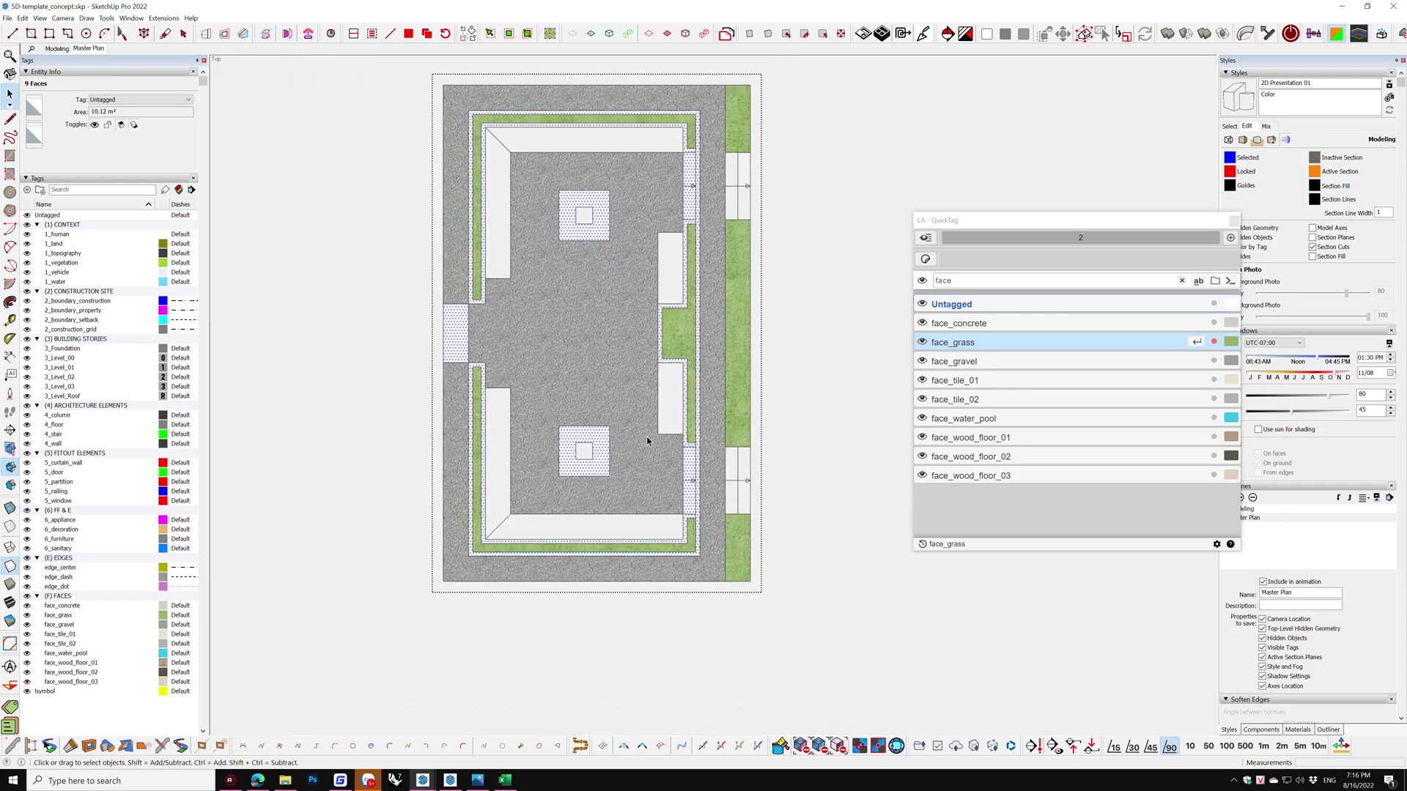
left_click(959, 323)
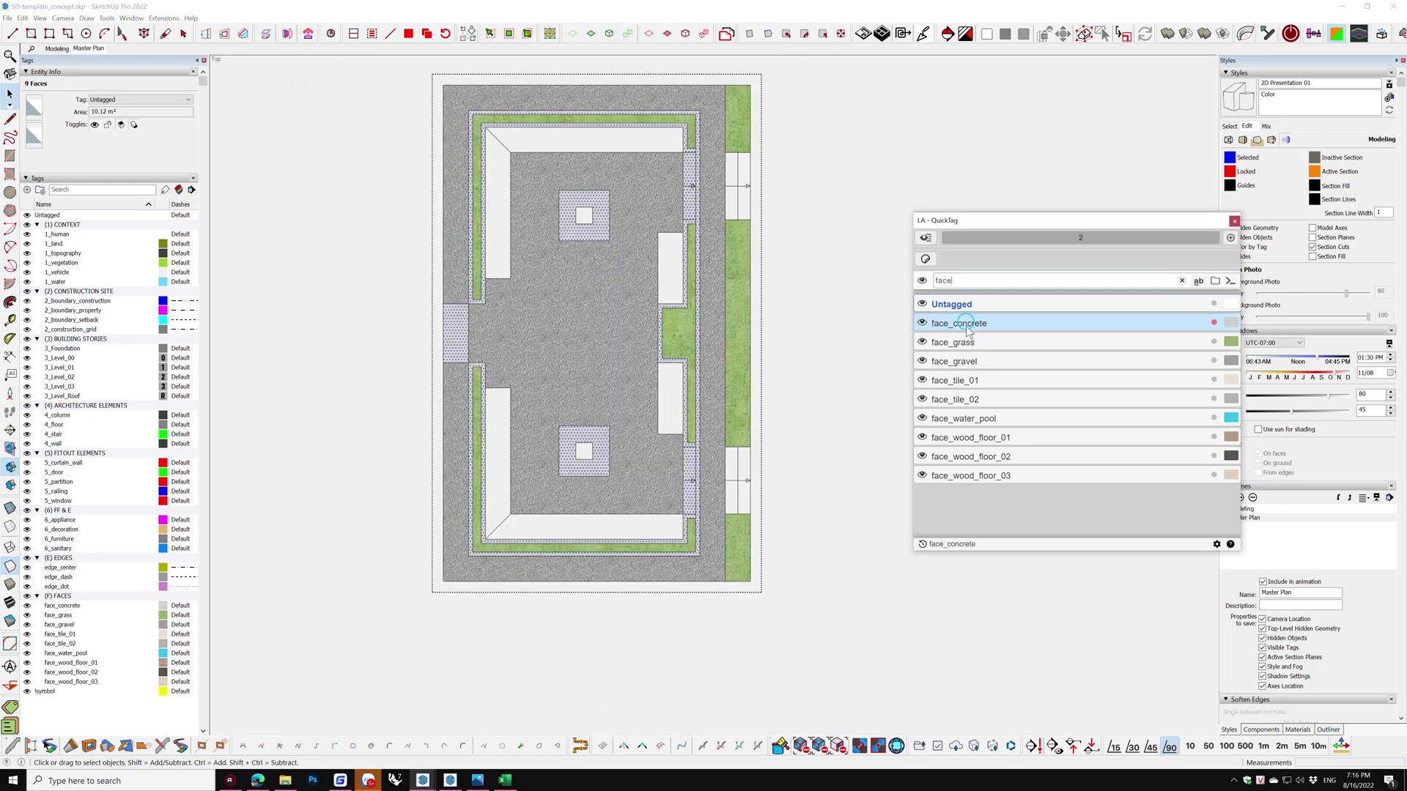
Tag the right-side strip faces face_wood_floor_02
scroll(742, 197, "up", 3)
left_click(742, 198)
left_click(742, 162, "ctrl")
scroll(742, 163, "down", 2)
left_click(736, 429, "ctrl")
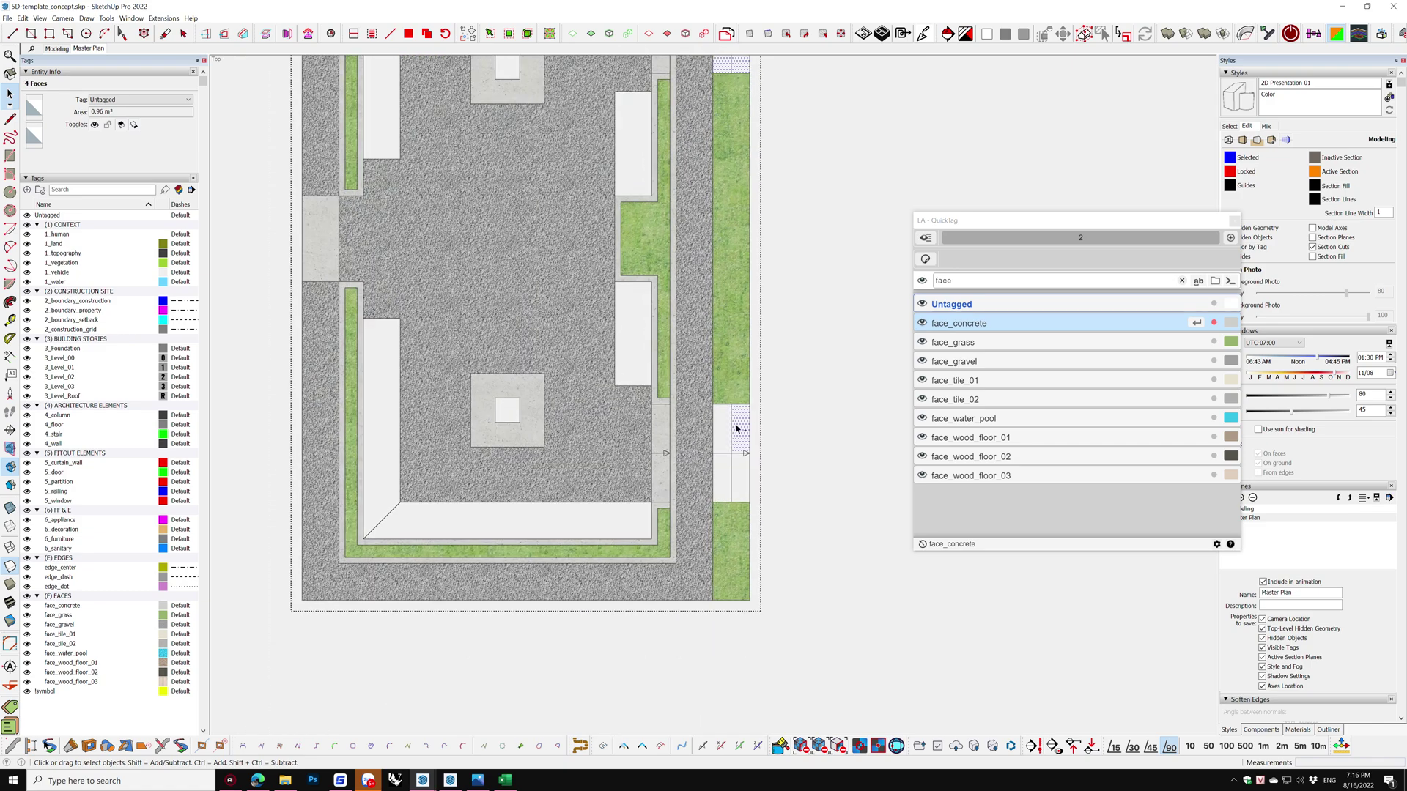
left_click(733, 472, "ctrl")
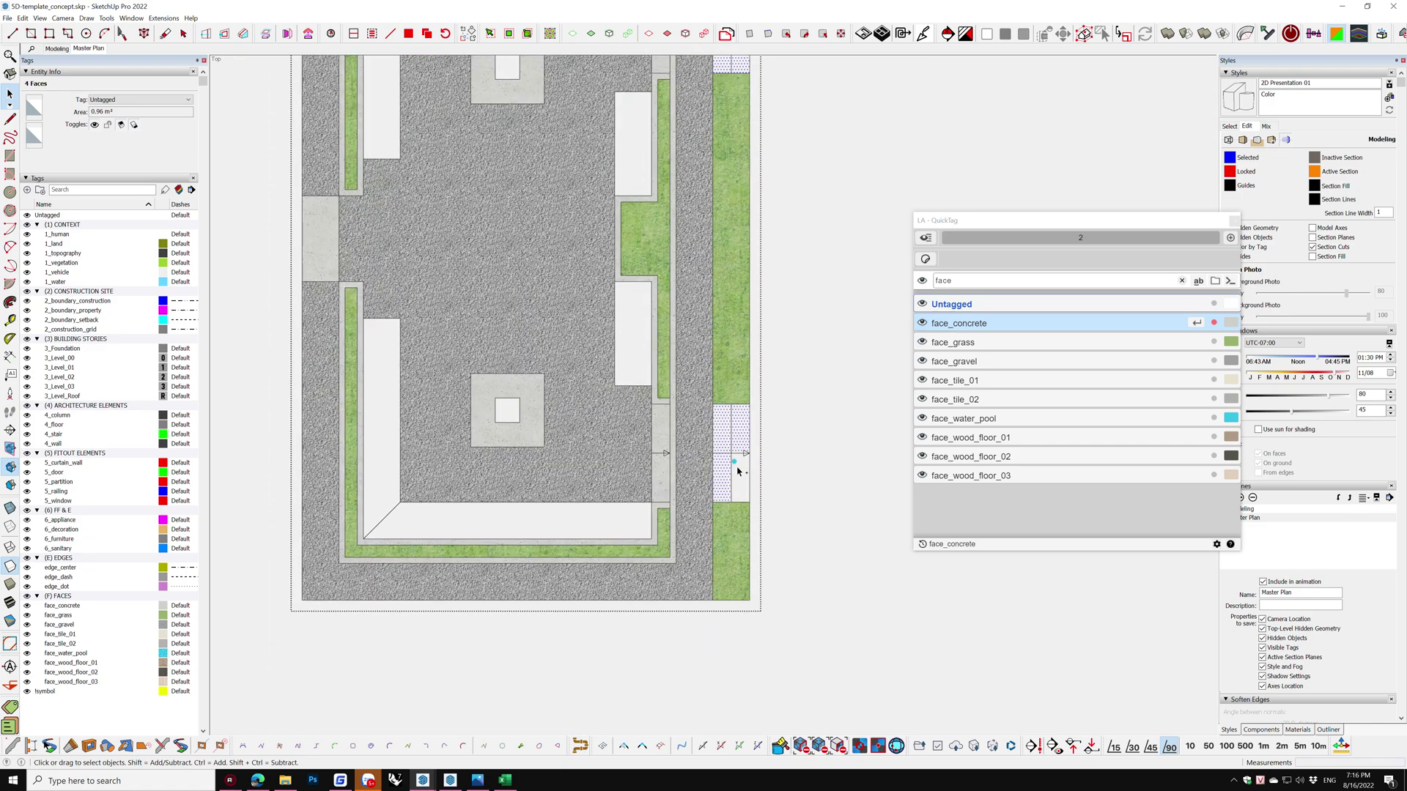
left_click(961, 460)
Tag the bench frame strips and the two side rectangles face_wood_floor_03
left_click(604, 513)
left_click(396, 463, "ctrl")
scroll(447, 509, "down", 1)
scroll(447, 509, "down", 1)
left_click(399, 213, "ctrl")
left_click(443, 135, "ctrl")
left_click(970, 476)
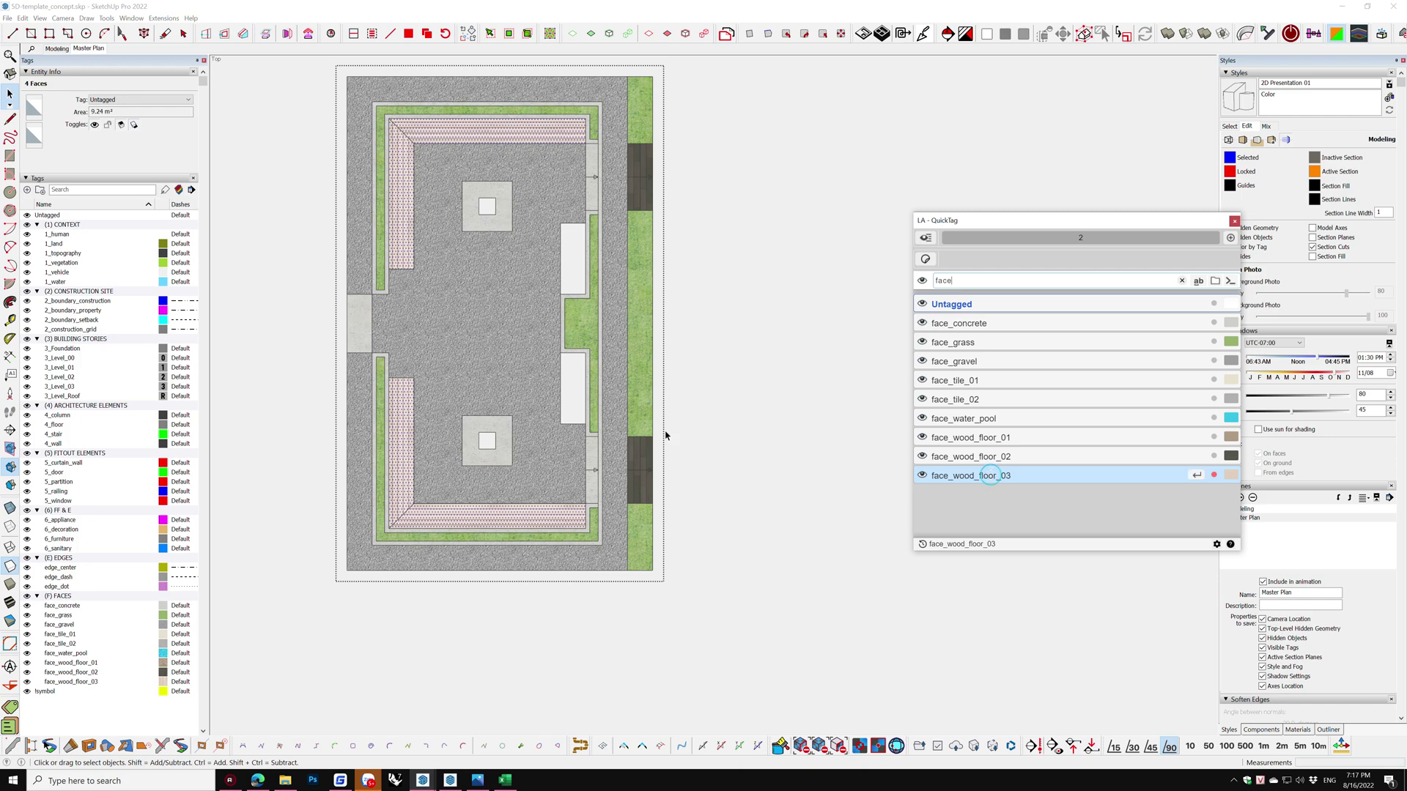
left_click(569, 389)
left_click(571, 266, "ctrl")
left_click(974, 478)
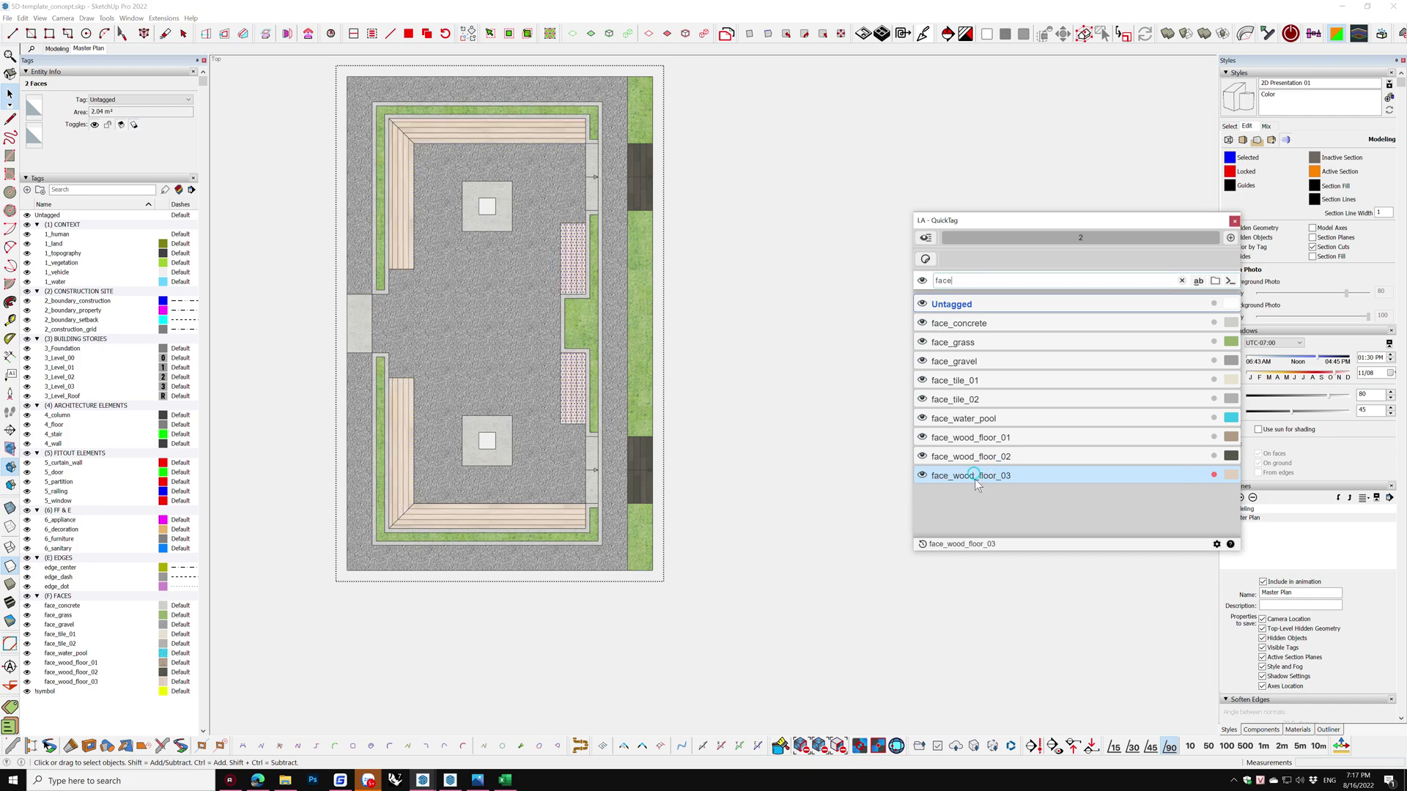
Tag the two small centre squares face_grass
scroll(488, 449, "up", 1)
scroll(487, 449, "up", 1)
left_click(487, 440)
left_click(487, 119, "ctrl")
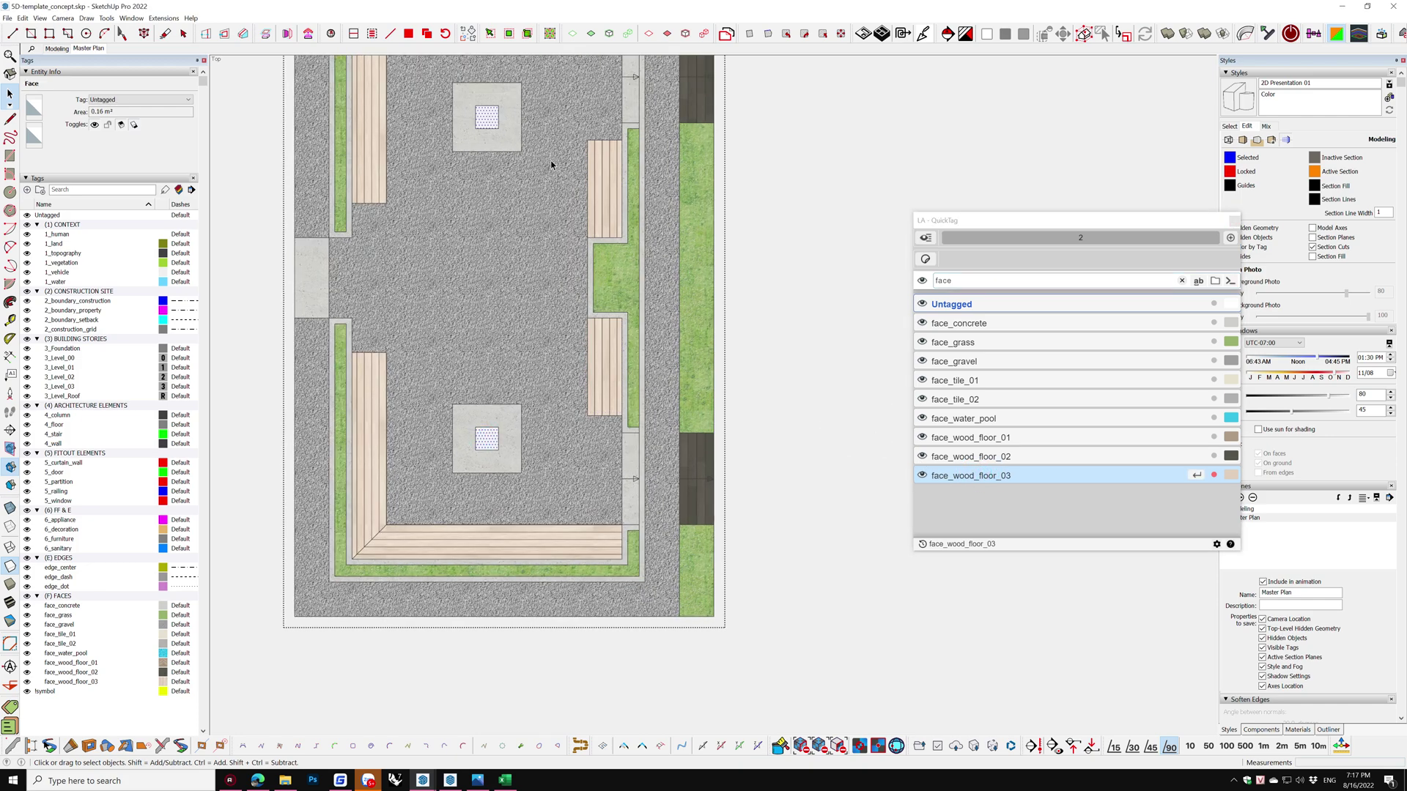
left_click(962, 344)
Exit the courtyard group and open the building floor group for editing
scroll(730, 438, "down", 2)
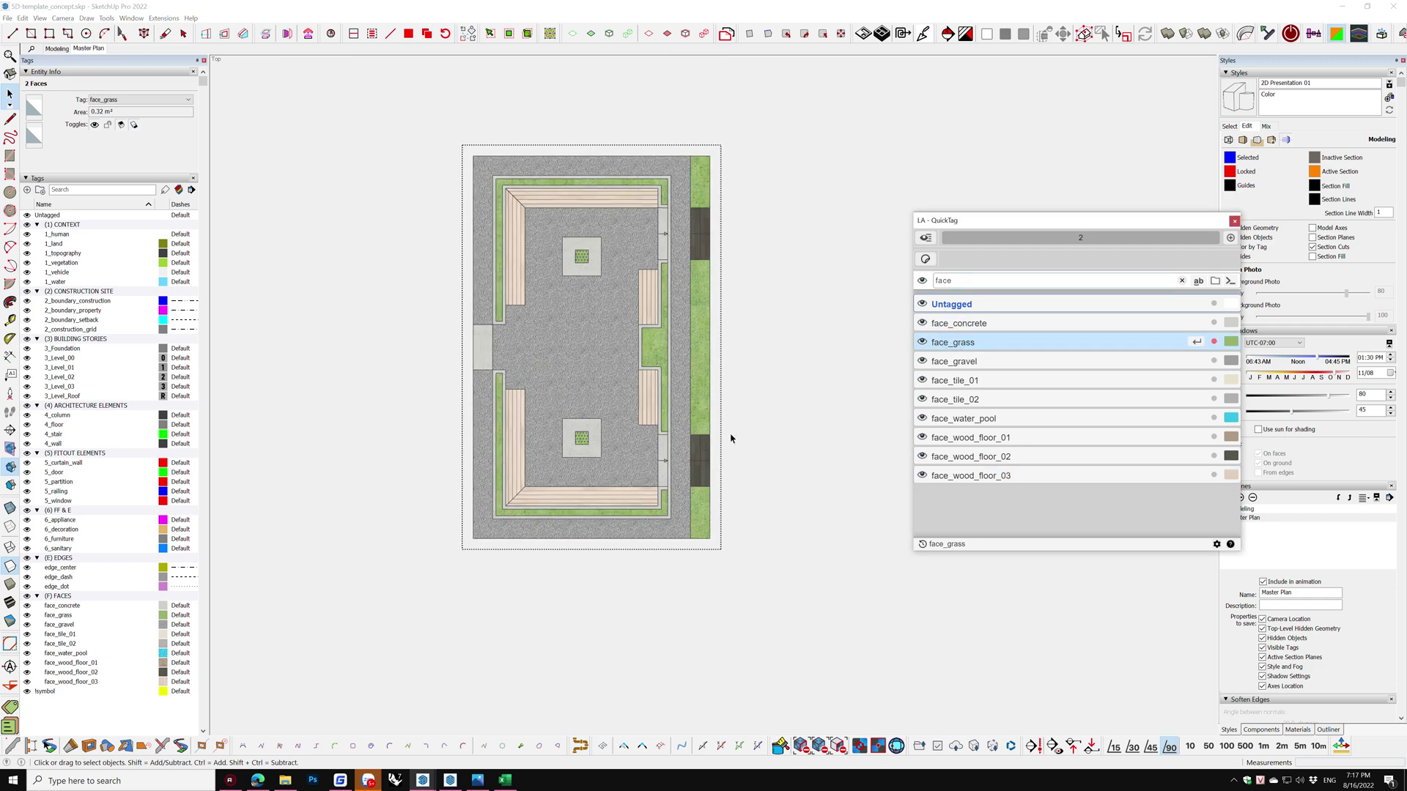
left_click(780, 444)
scroll(776, 433, "down", 3)
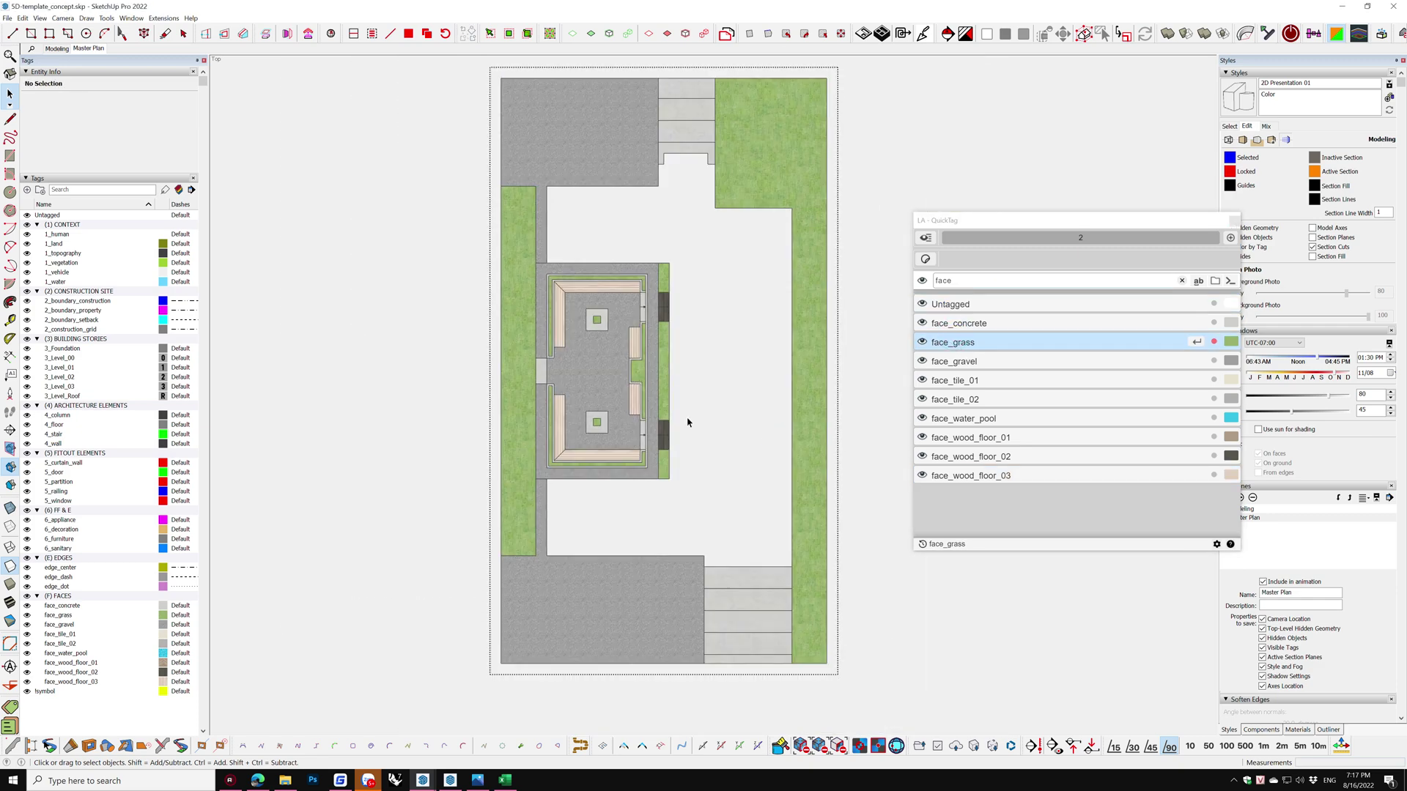
double_click(693, 300)
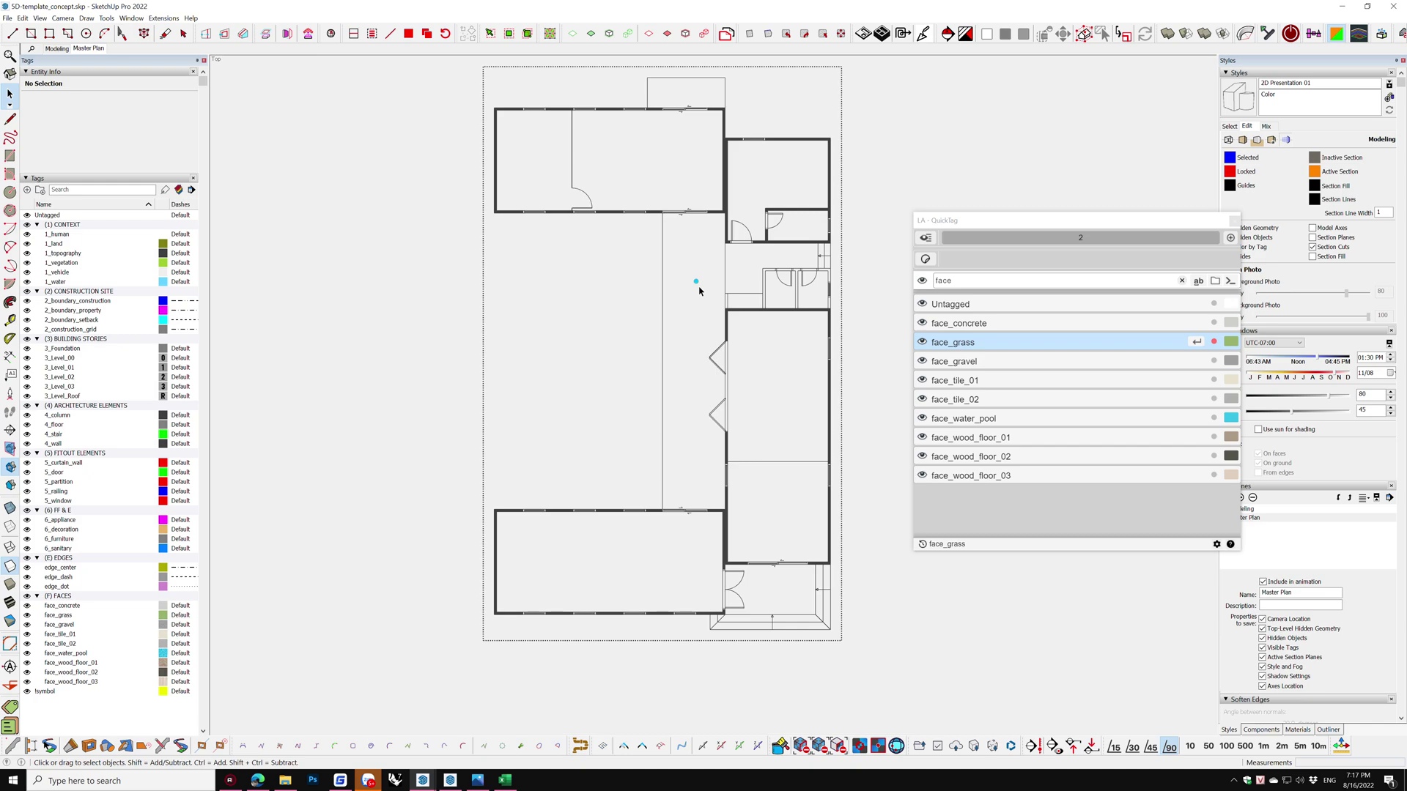
Tag three nested floor faces, including the bottom-right rectangle, face_wood_floor_02
double_click(699, 291)
left_click(698, 293)
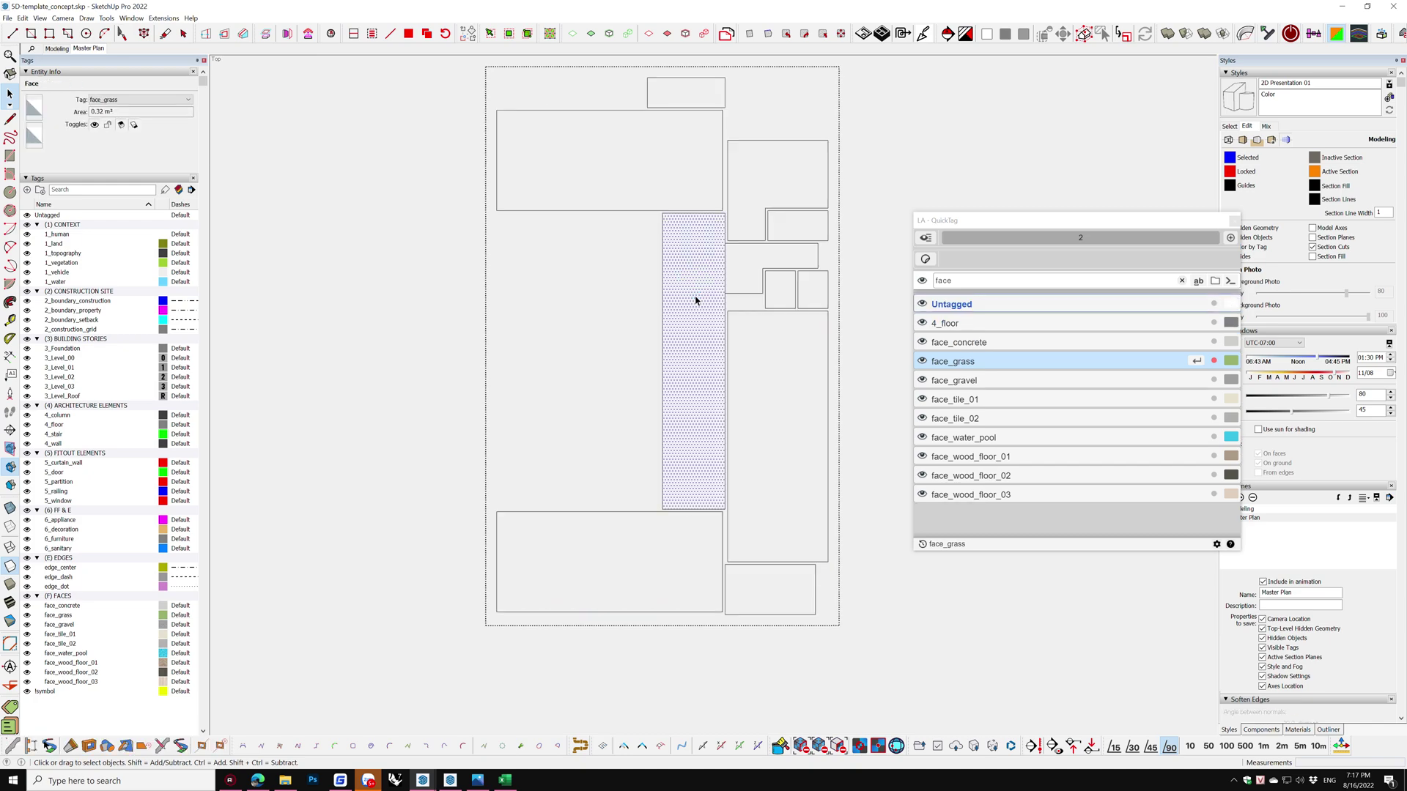
left_click(785, 599, "shift")
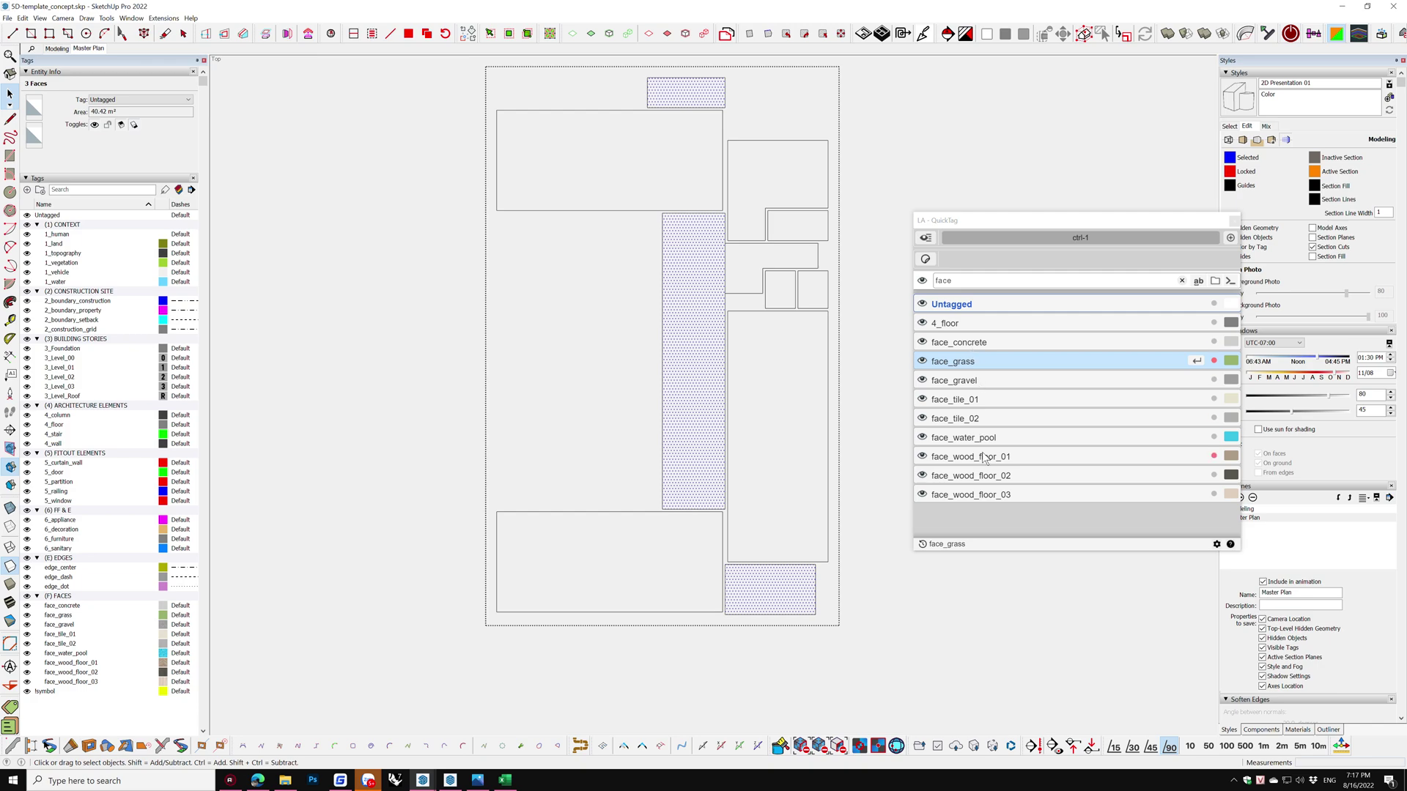
left_click(984, 477)
Tag the bottom-left, tall right, upper-left and L-shaped rooms face_tile_01
left_click(682, 538)
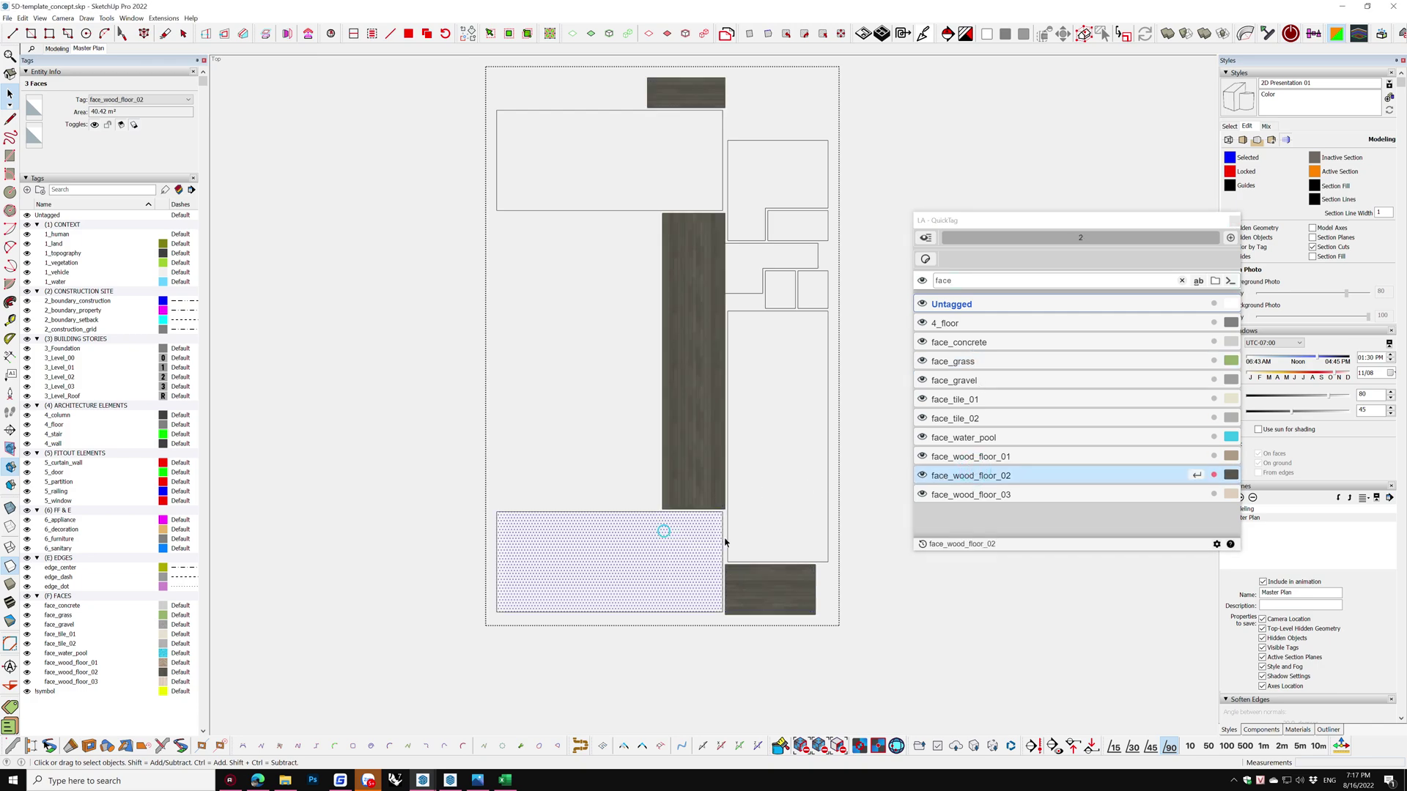
left_click(958, 399)
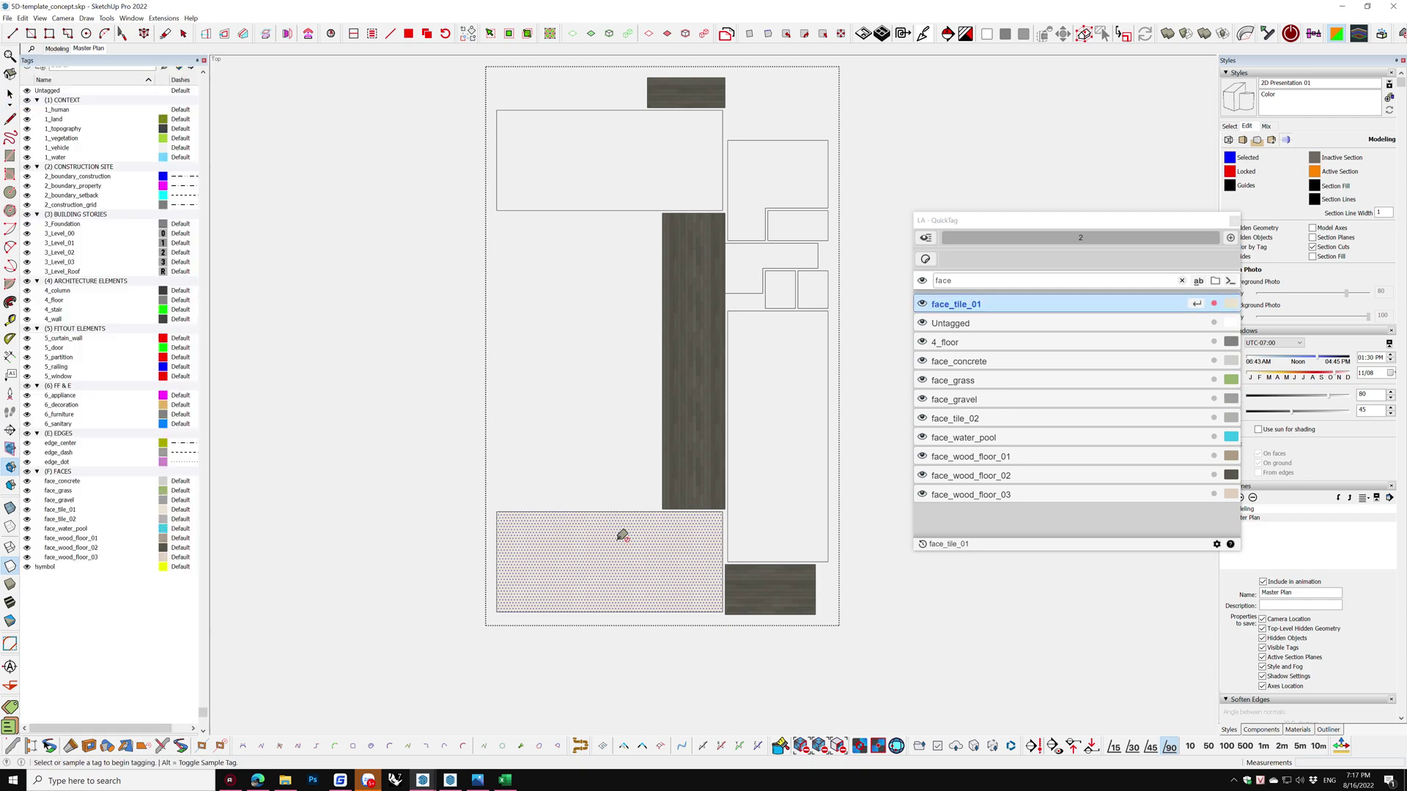
left_click(783, 476)
left_click(644, 157)
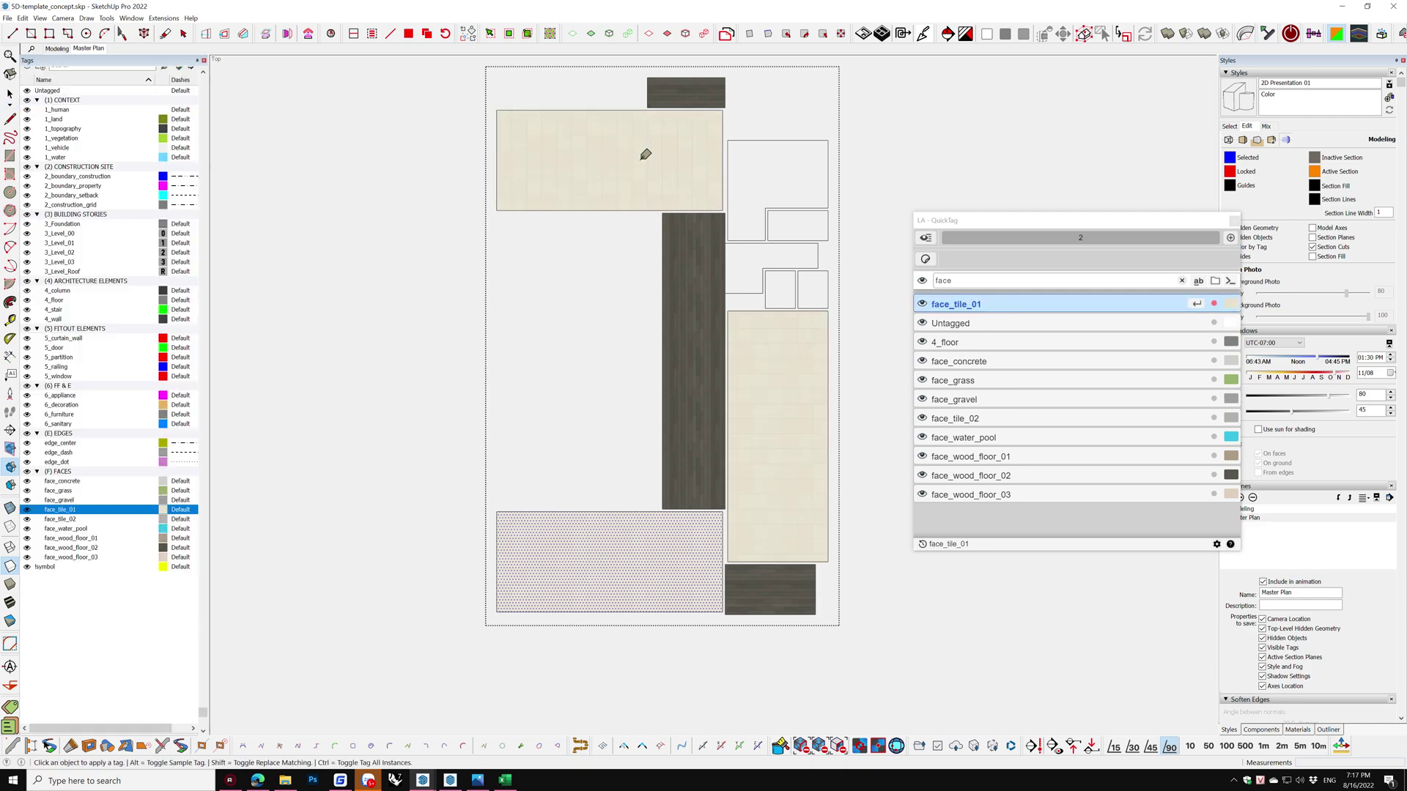
left_click(741, 258)
Tag the small right squares face_tile_02 and the upper-right room face_wood_floor_01
key("space")
left_click(786, 293)
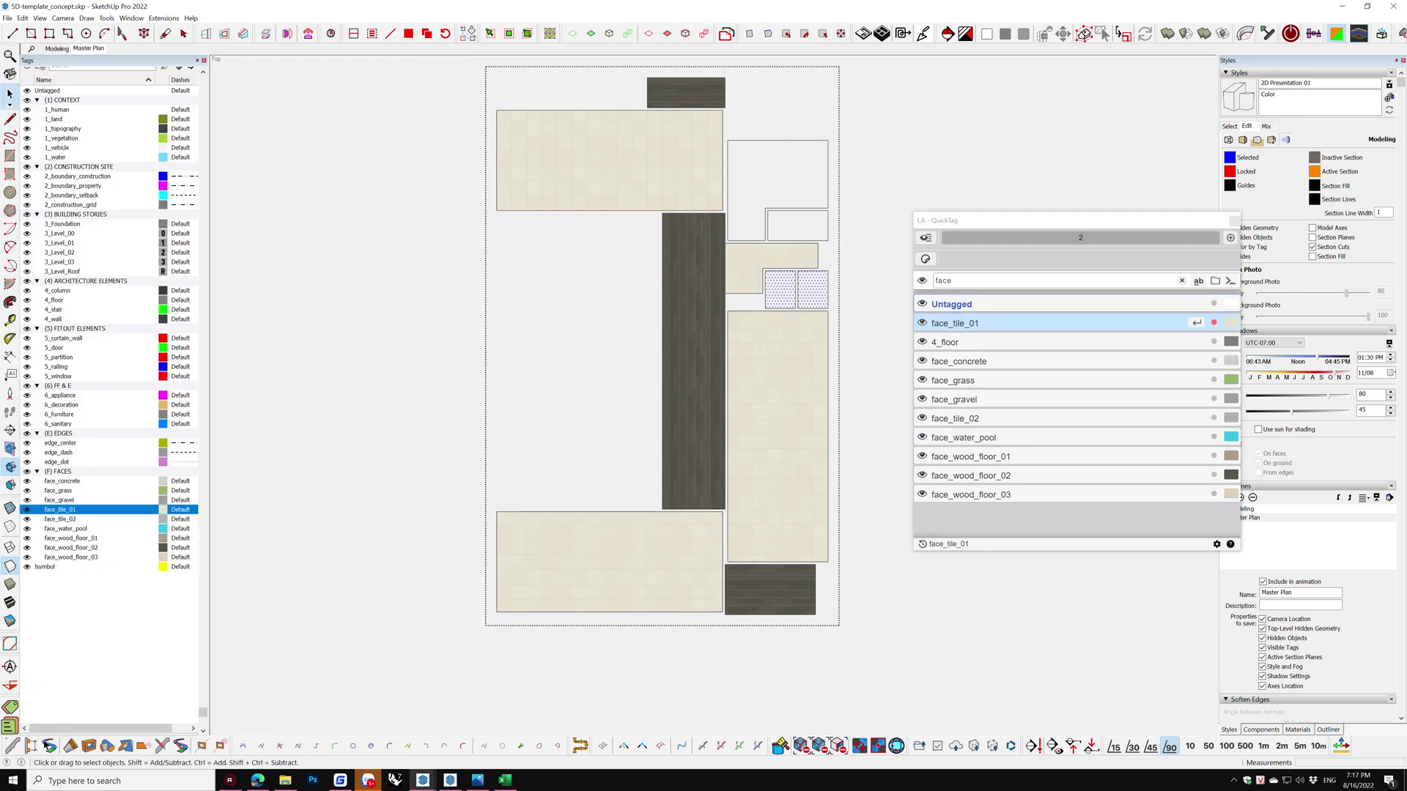
left_click(966, 416)
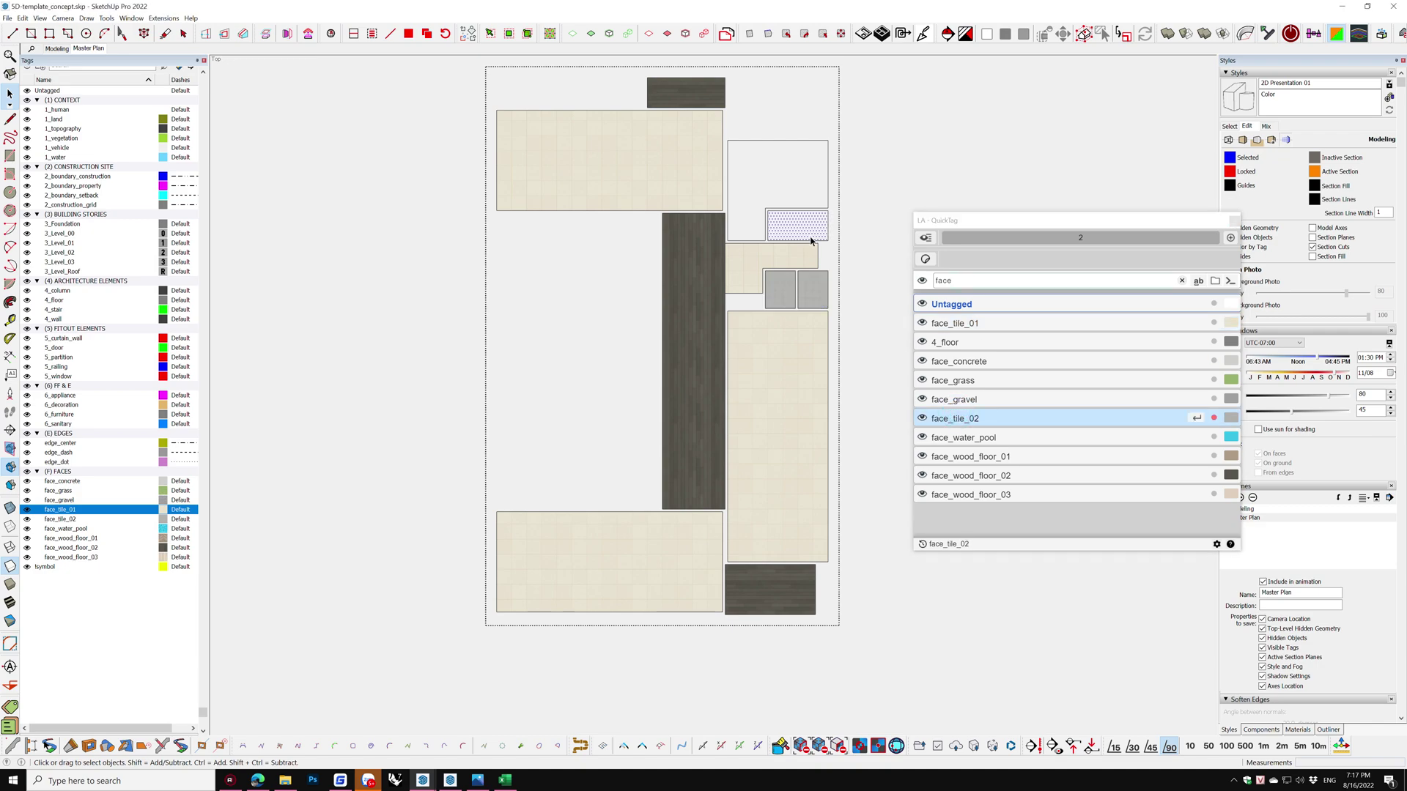
key("Return")
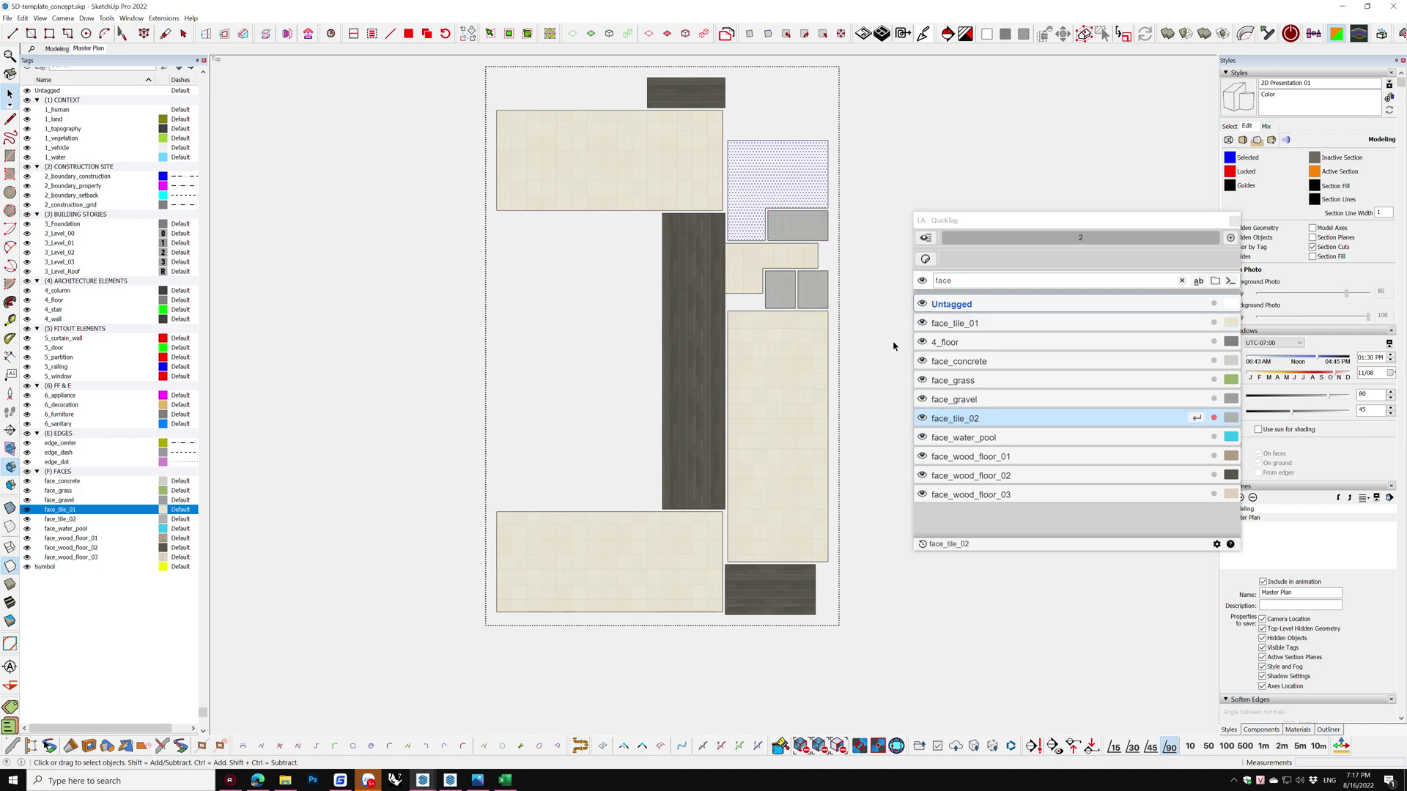
left_click(968, 458)
key("Return")
scroll(565, 345, "down", 2)
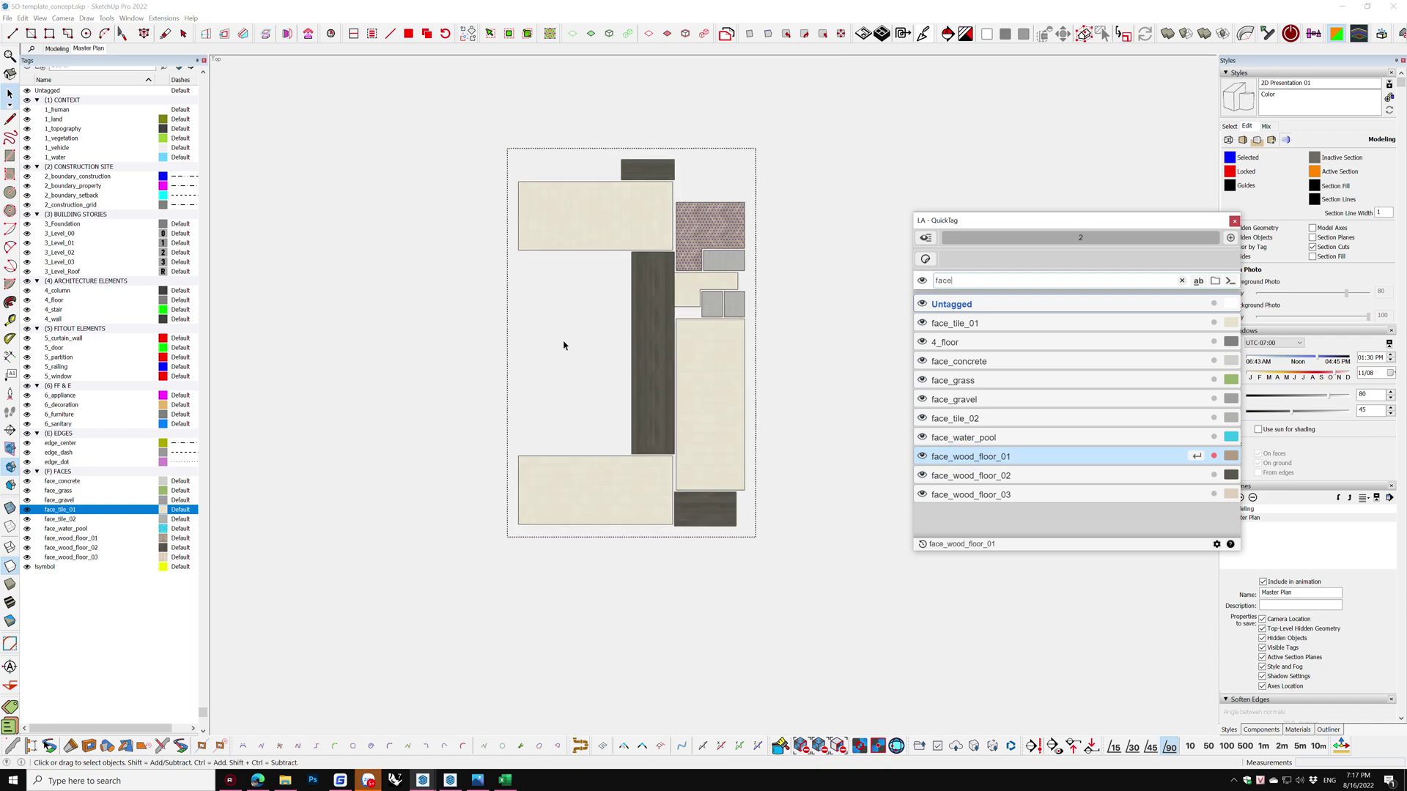
Open the stair group by the lower room and tag its faces face_wood_floor_02
scroll(565, 345, "down", 1)
scroll(714, 509, "up", 1)
scroll(707, 483, "up", 3)
scroll(703, 473, "up", 2)
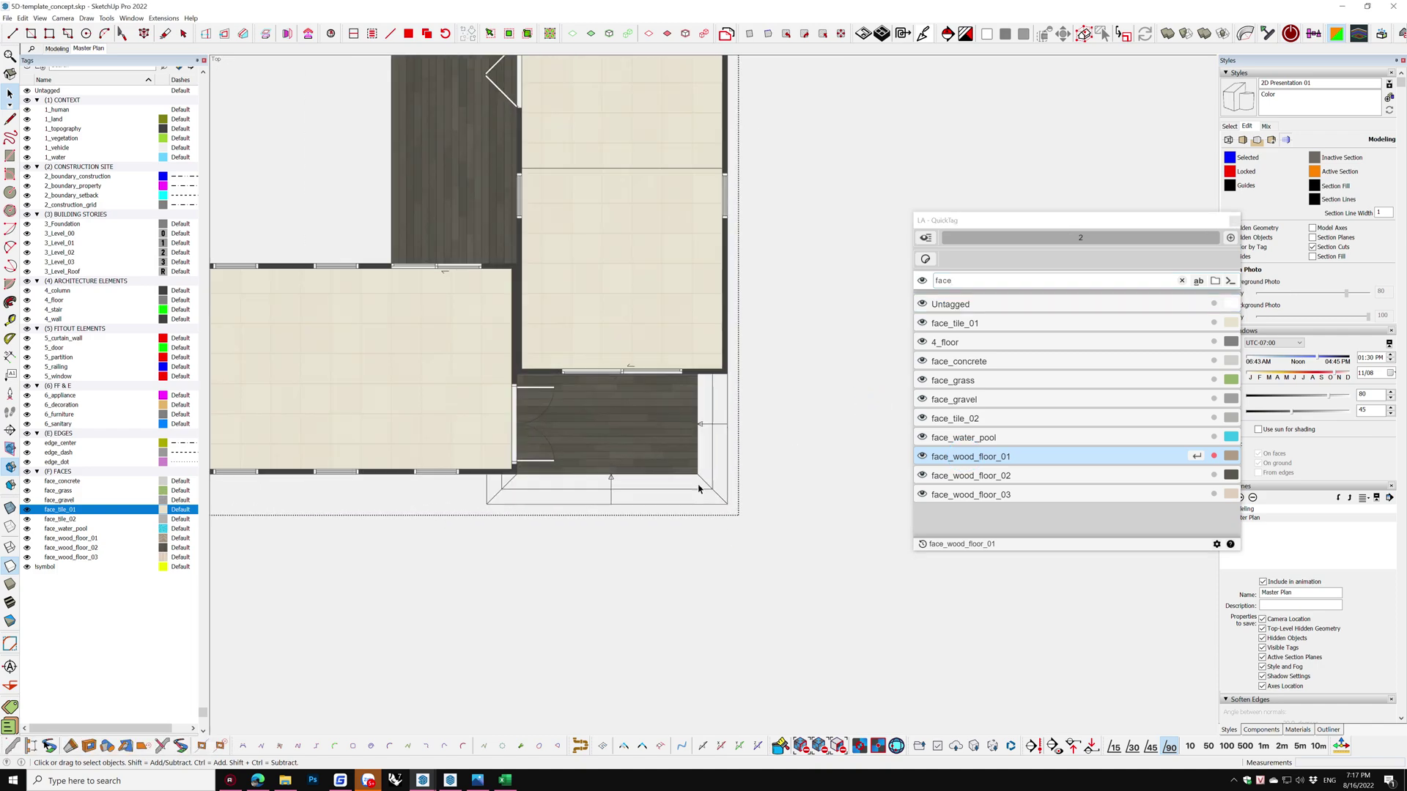
left_click(703, 471)
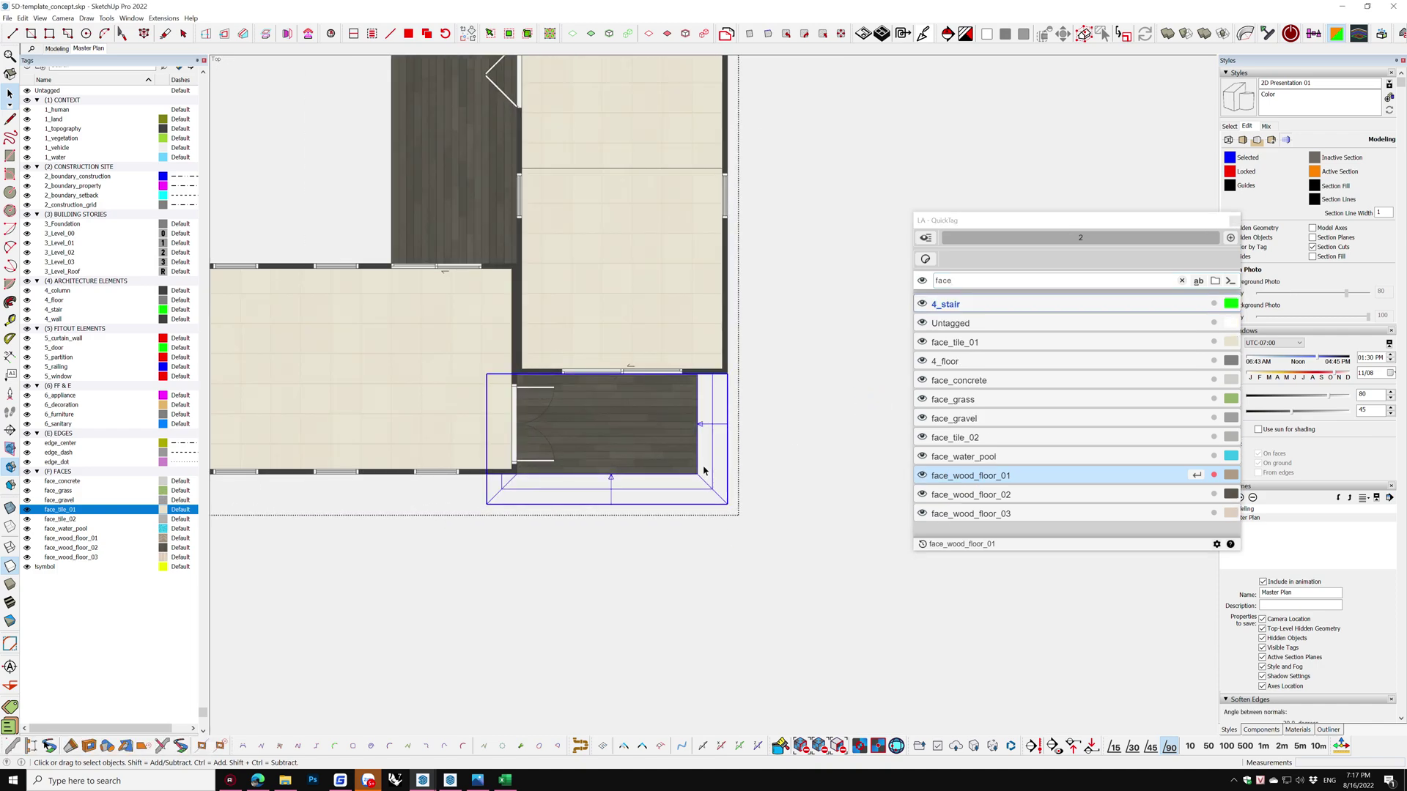
double_click(704, 471)
left_click(709, 466)
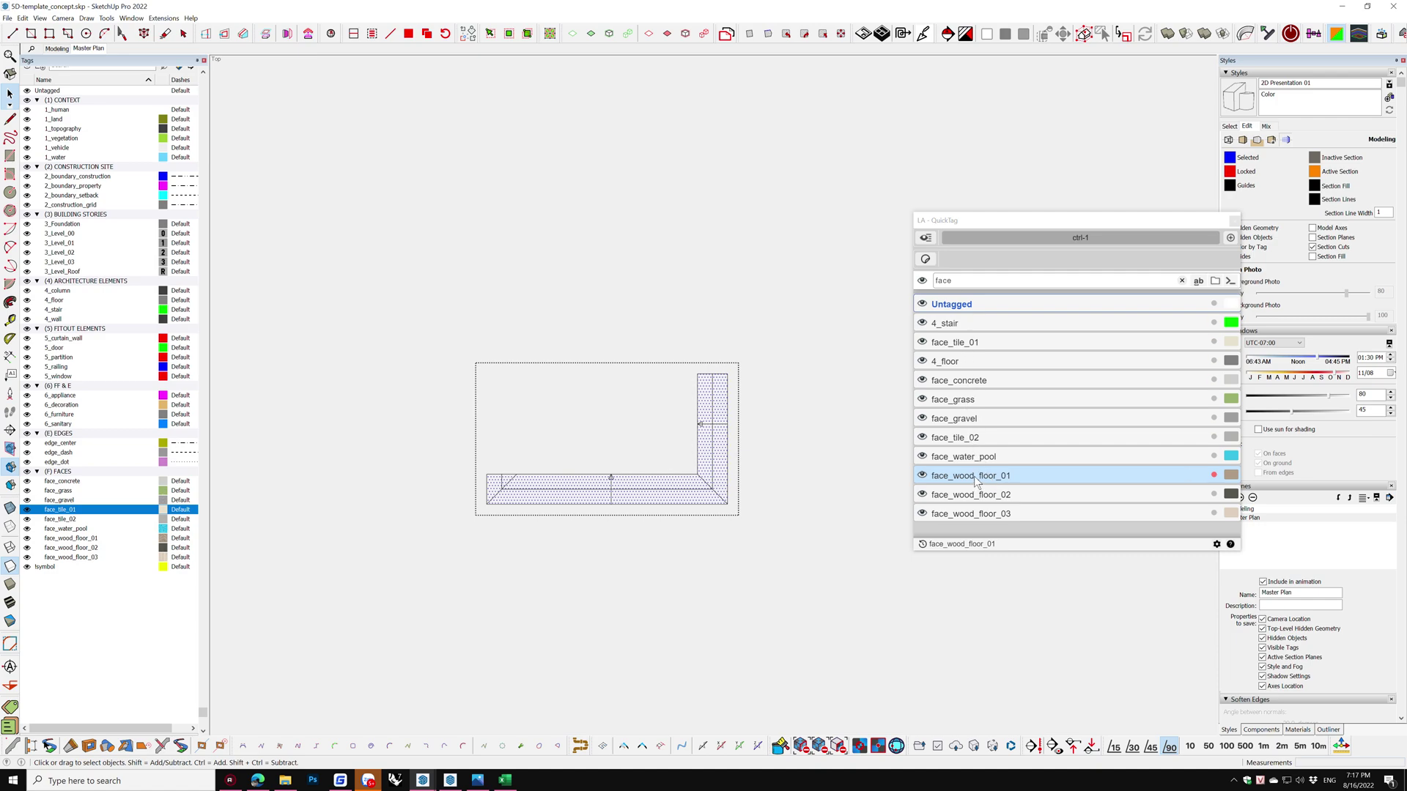
left_click(975, 495)
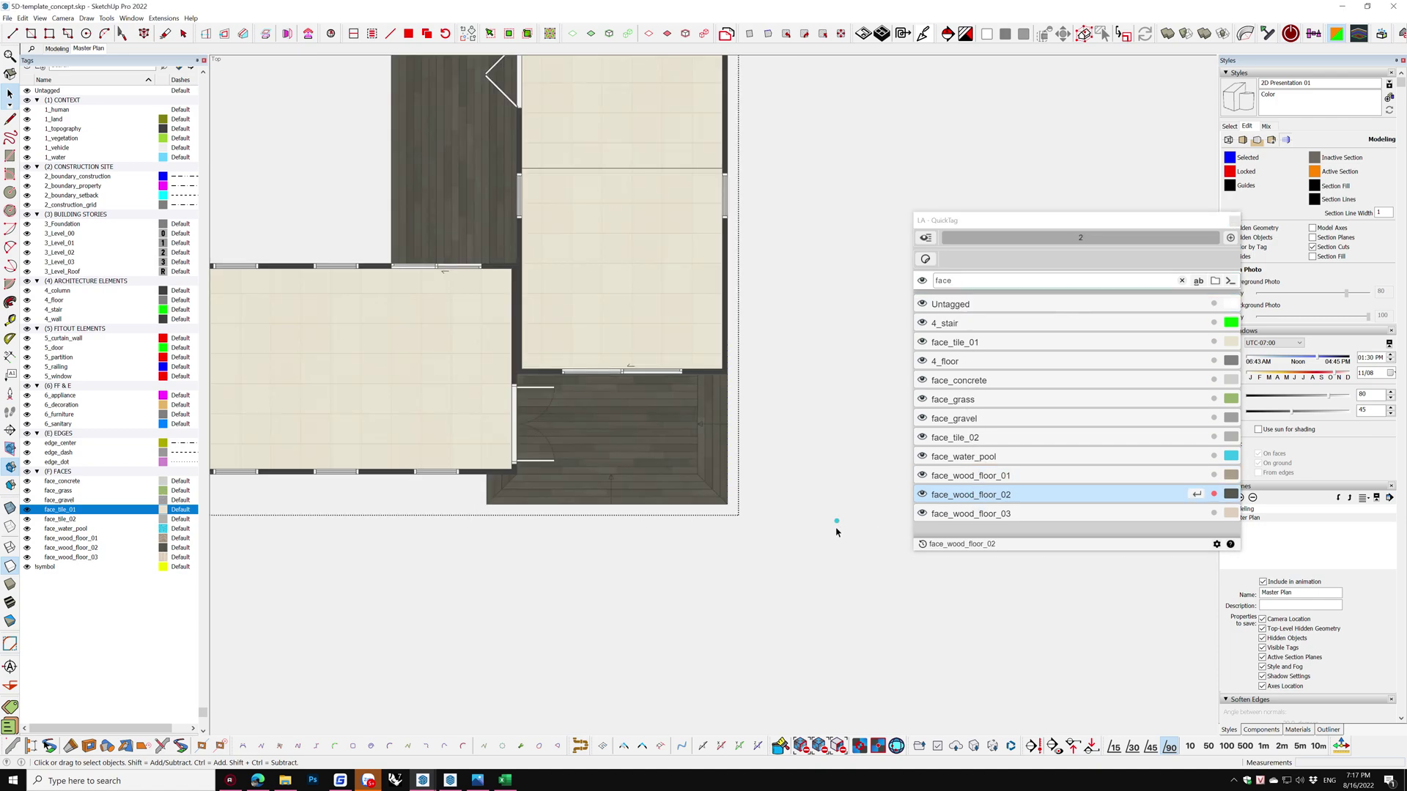
scroll(781, 568, "down", 1)
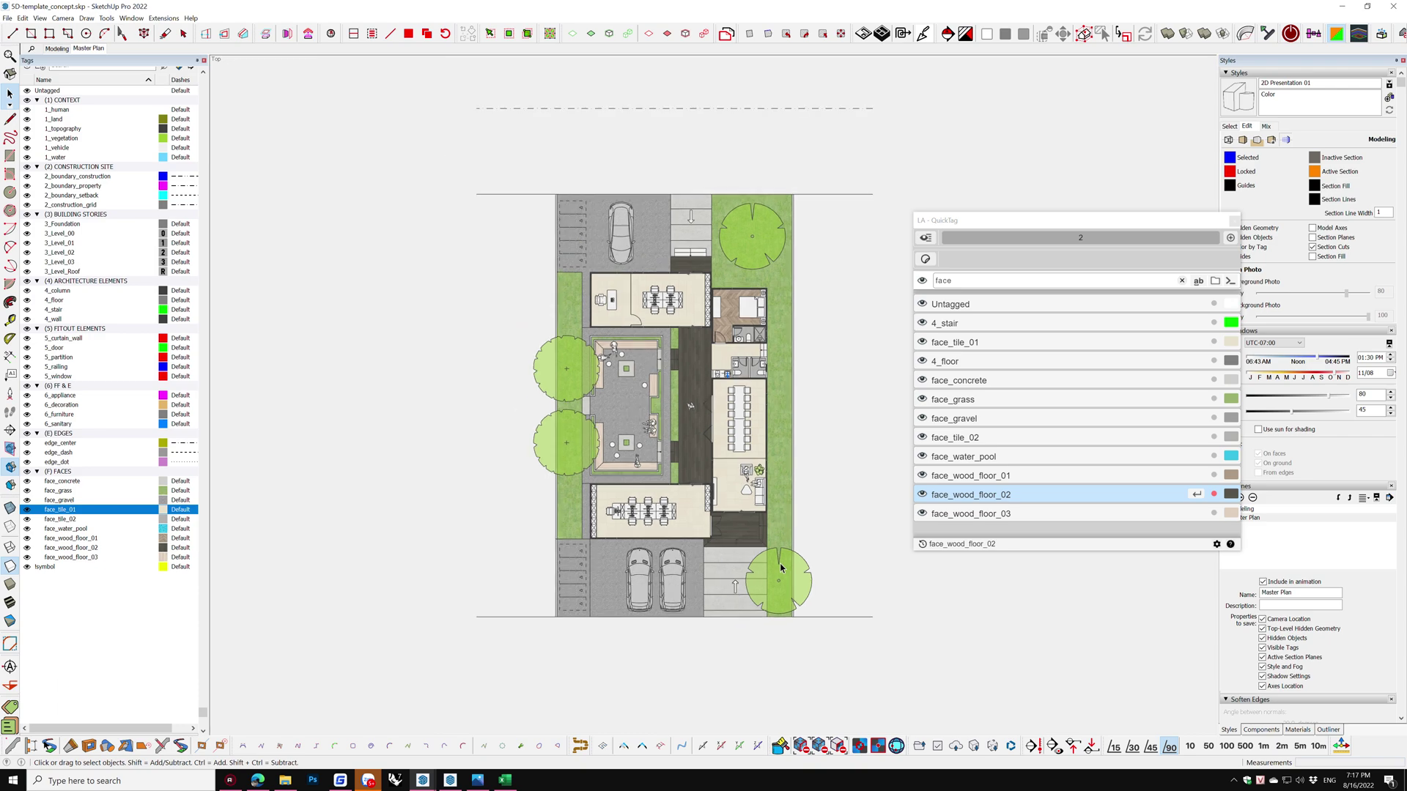
Tag the entrance steps component face_wood_floor_02 and return to the whole plan
scroll(706, 453, "up", 2)
scroll(706, 453, "up", 1)
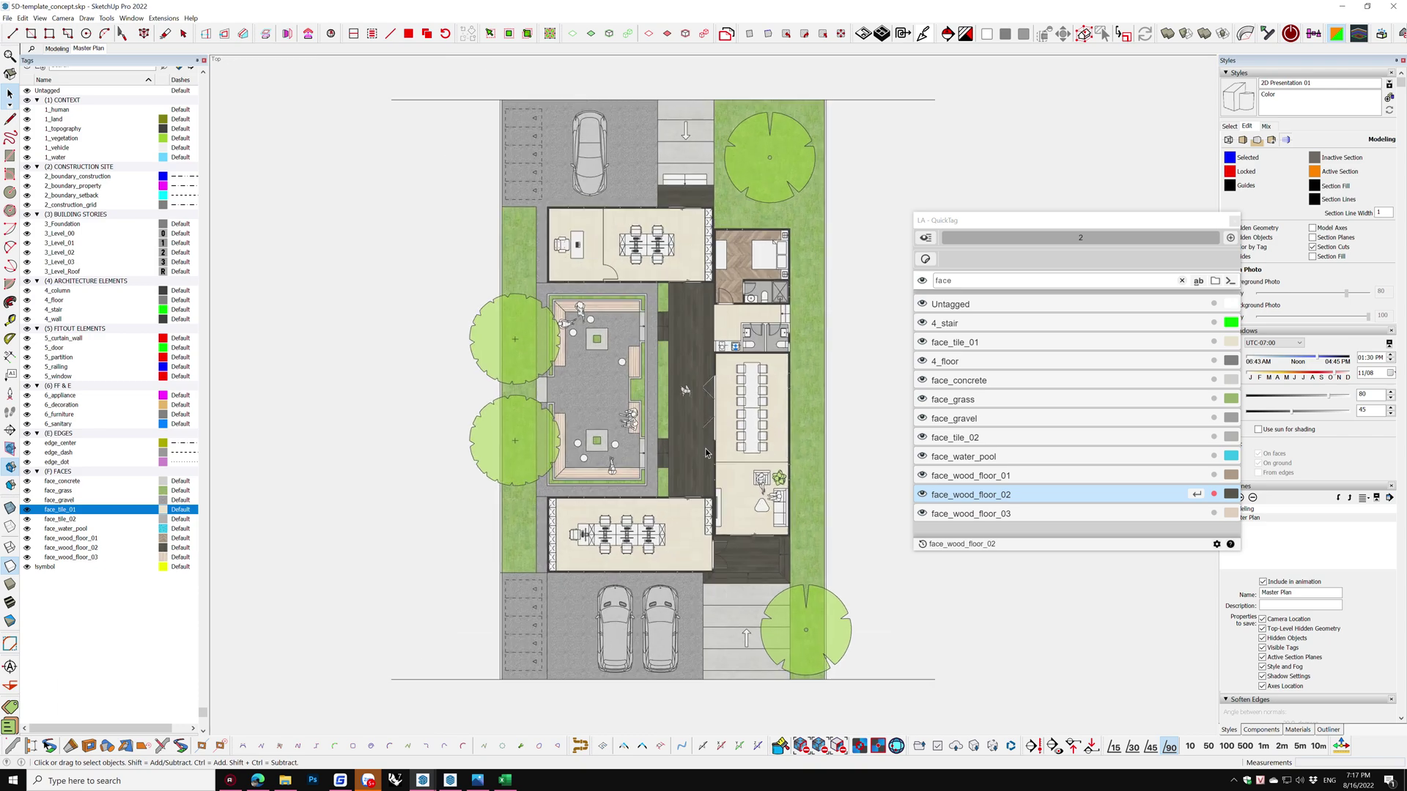
scroll(706, 452, "up", 1)
scroll(705, 453, "down", 1)
scroll(704, 293, "down", 1)
scroll(702, 170, "up", 4)
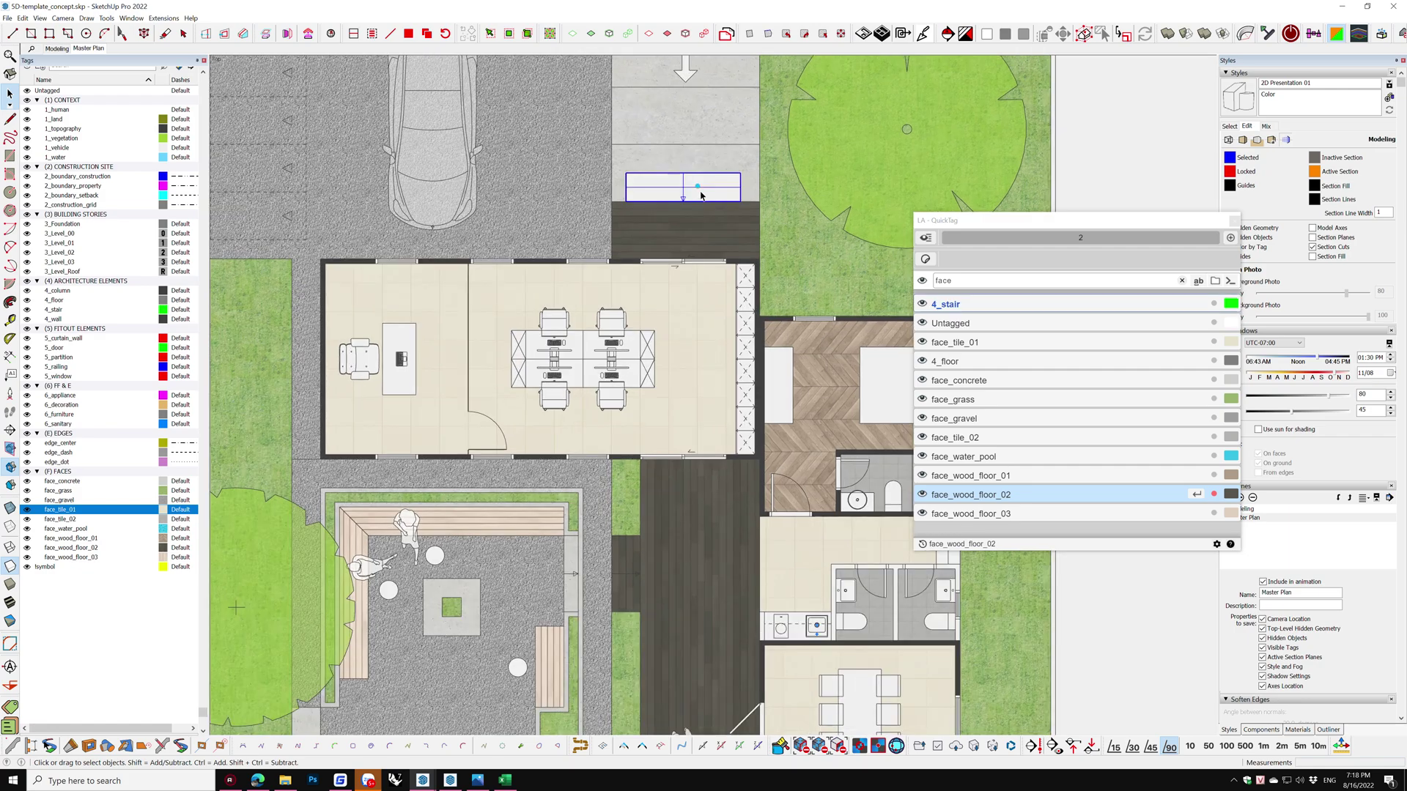
double_click(692, 187)
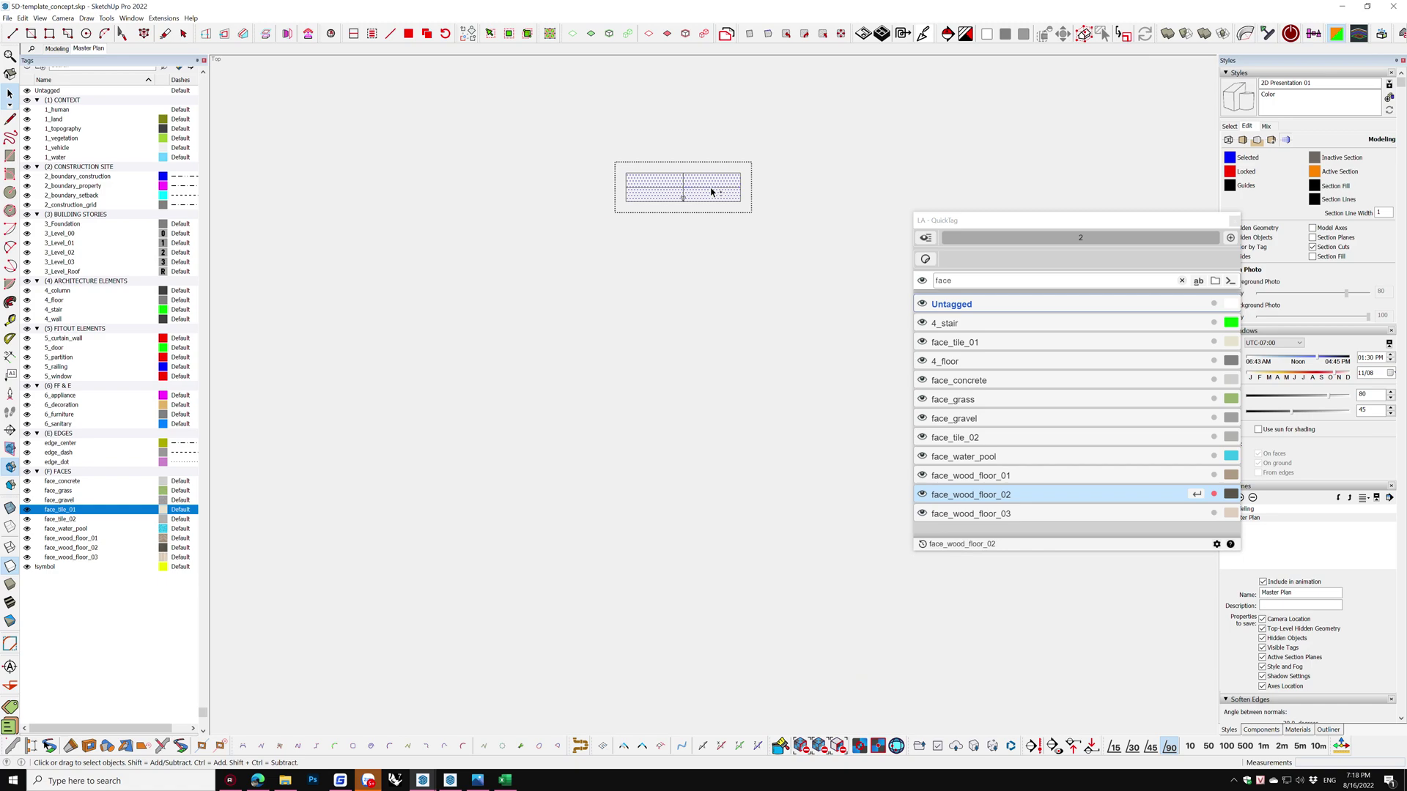
left_click(977, 496)
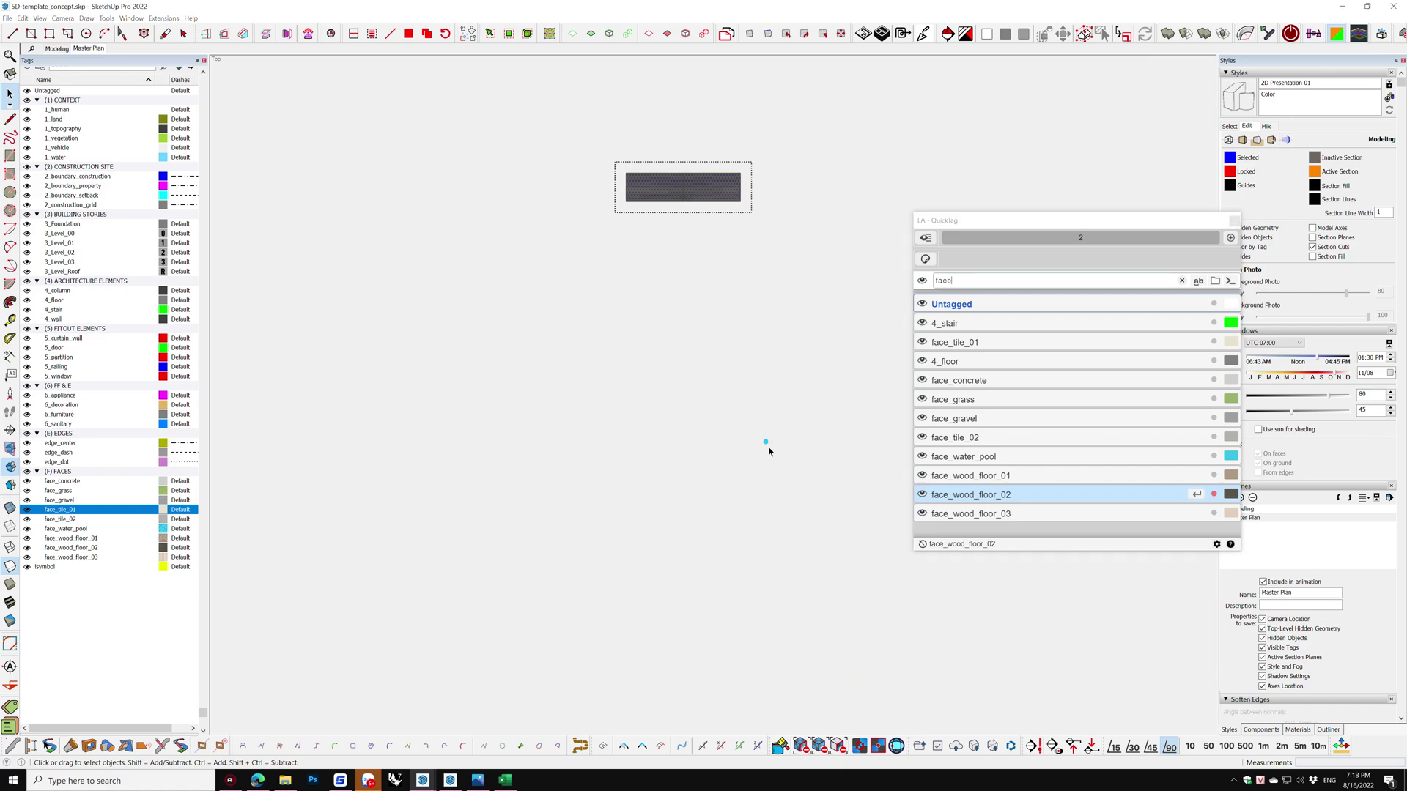
left_click(769, 449)
Close the QuickTag panel and show the list of available styles
scroll(690, 513, "down", 3)
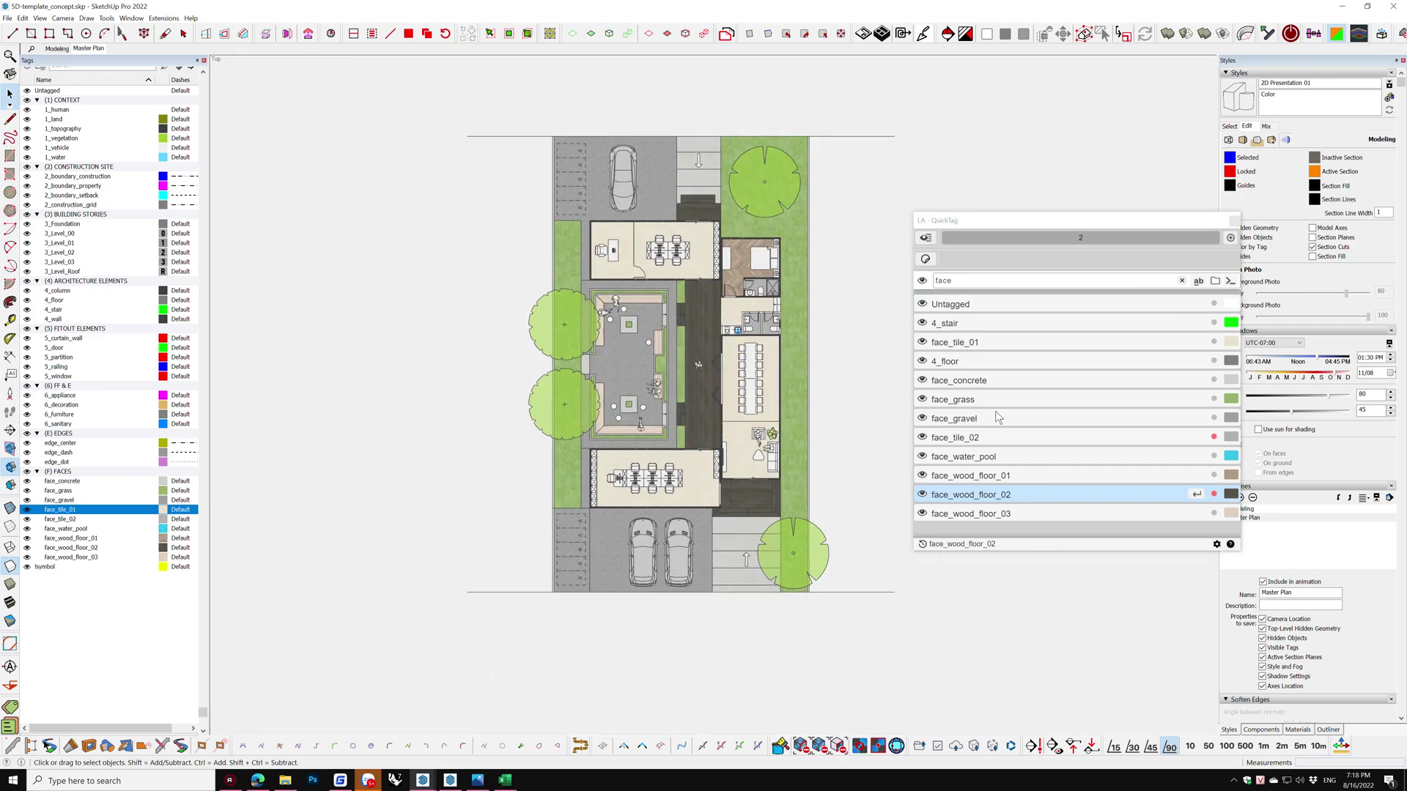
left_click(1234, 220)
scroll(654, 296, "up", 1)
scroll(701, 198, "up", 1)
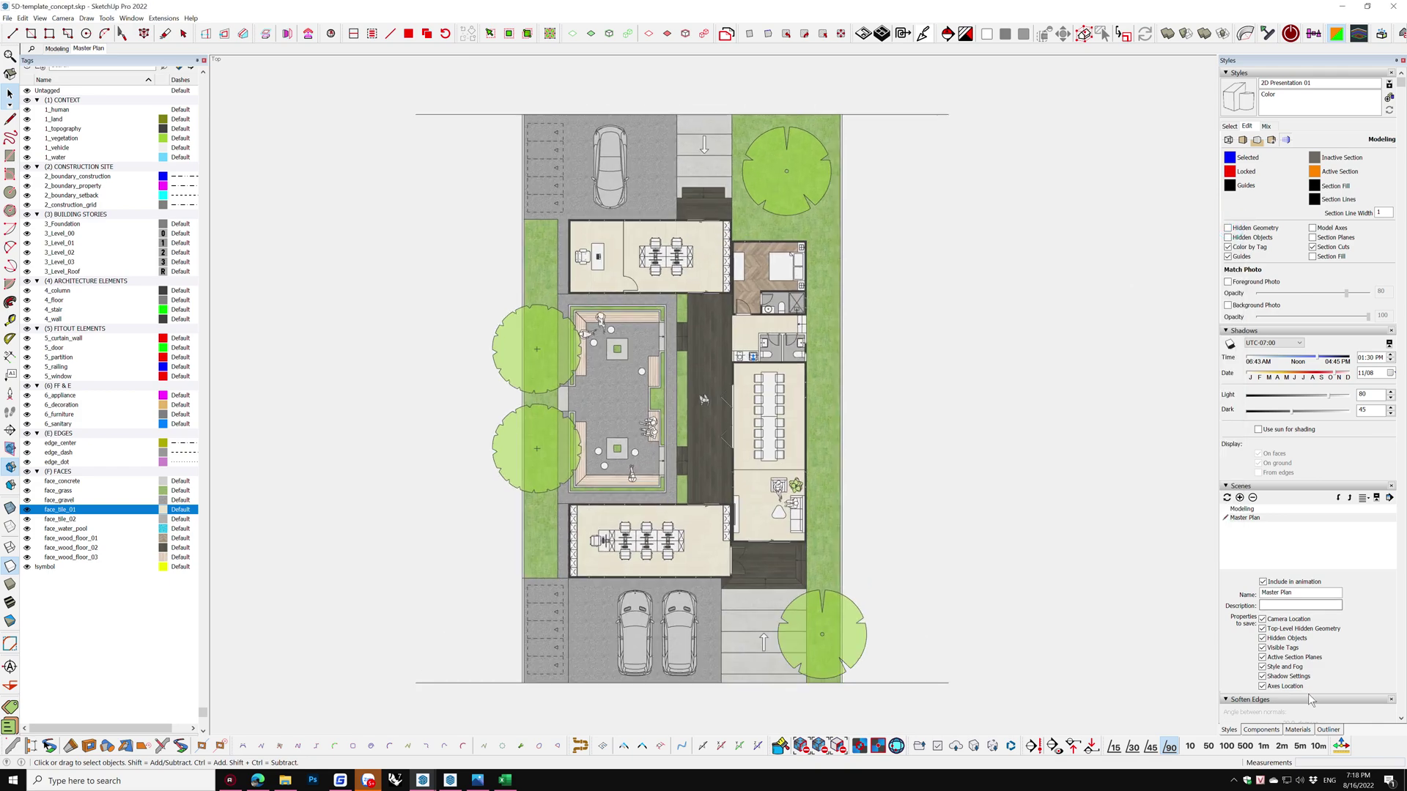
left_click(1230, 126)
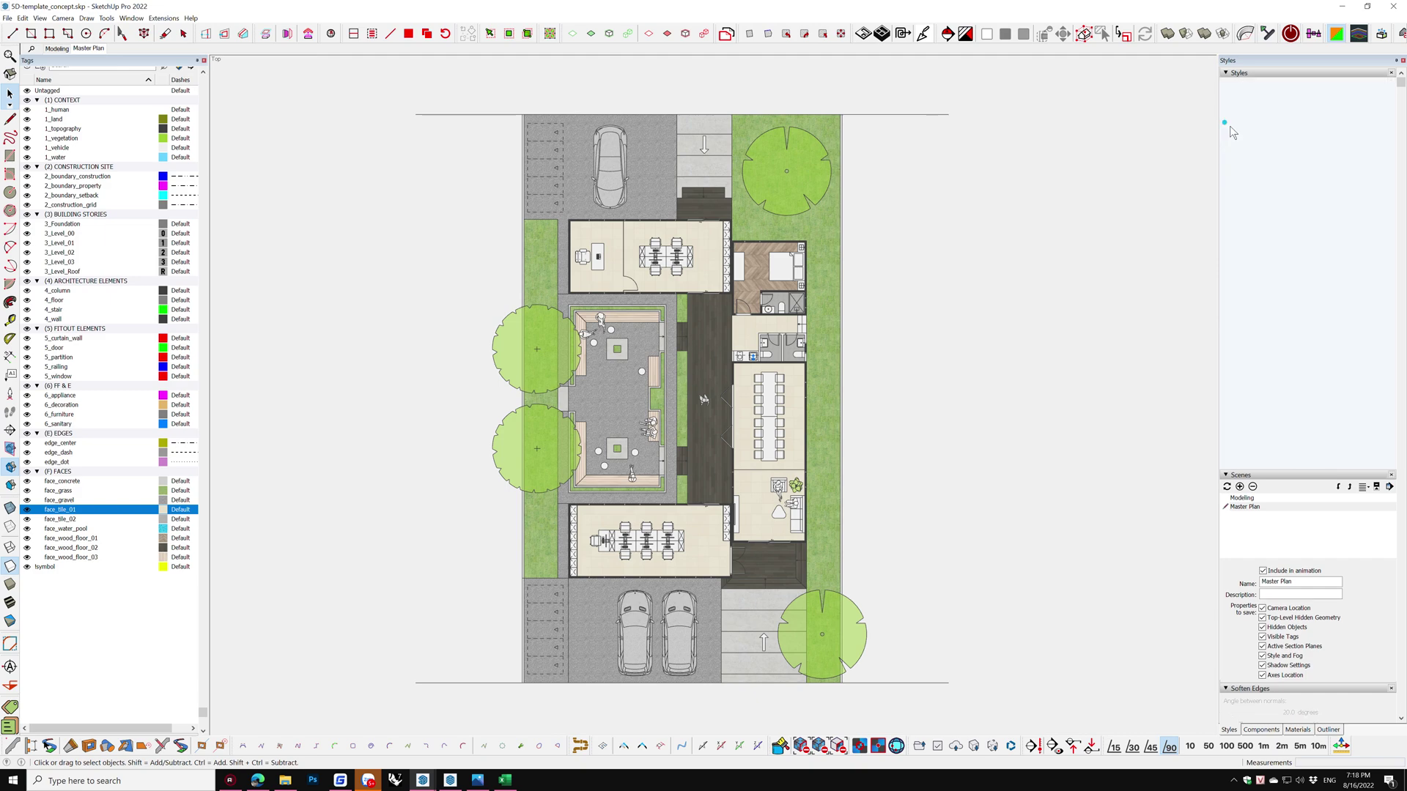
Apply the 2D Cad style and export the plan to the Desktop as 5D-template_concept.dwg
left_click(1235, 152)
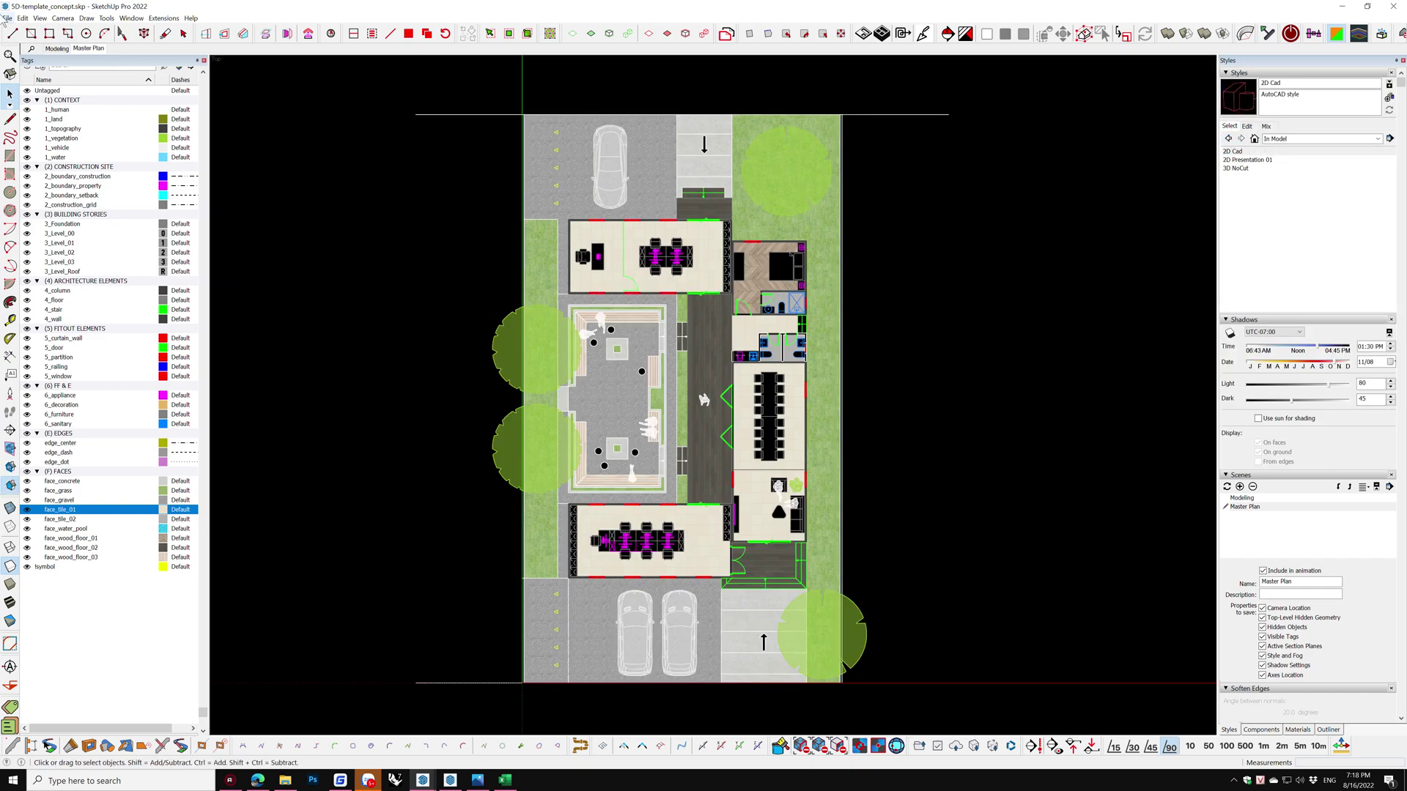
left_click(7, 18)
mouse_move(26, 200)
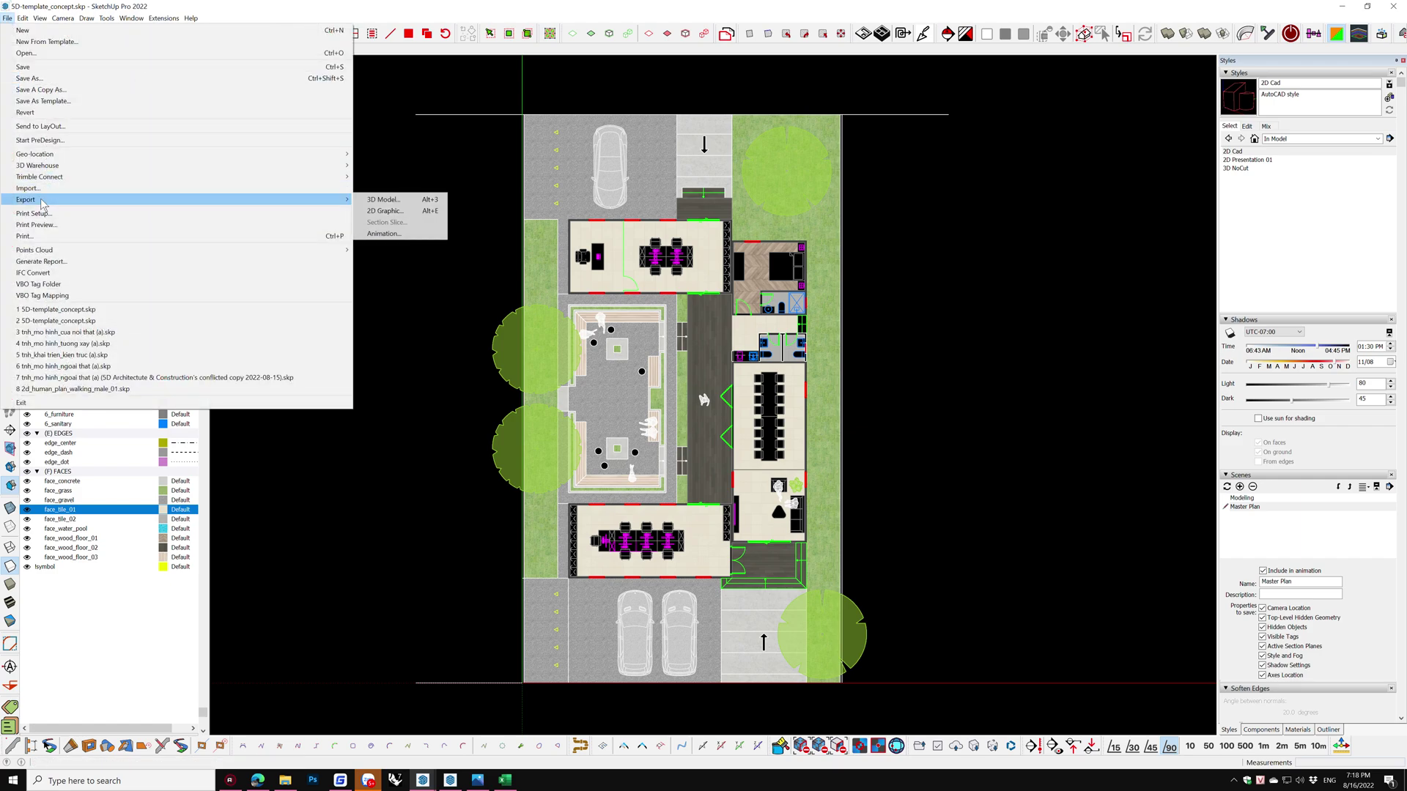
left_click(384, 198)
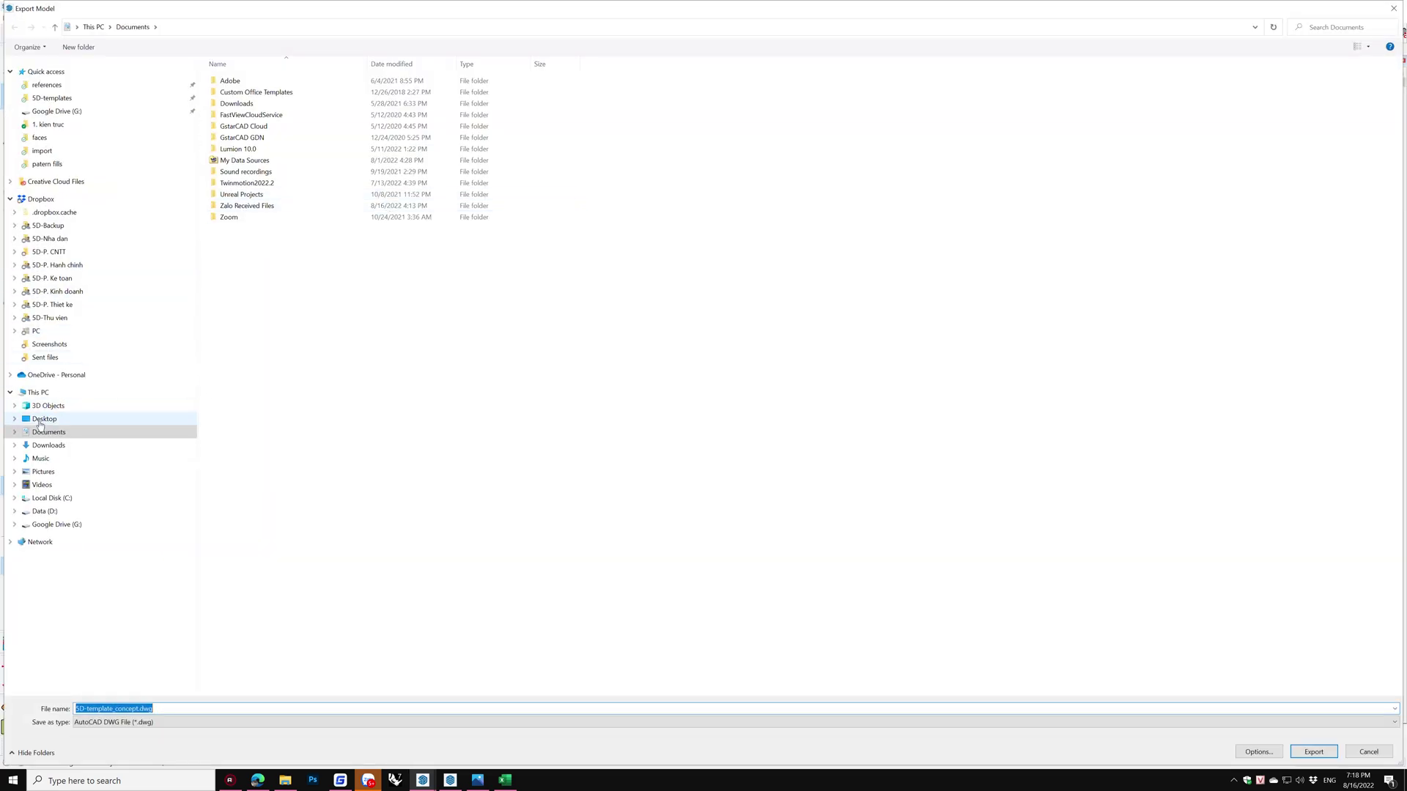
left_click(44, 419)
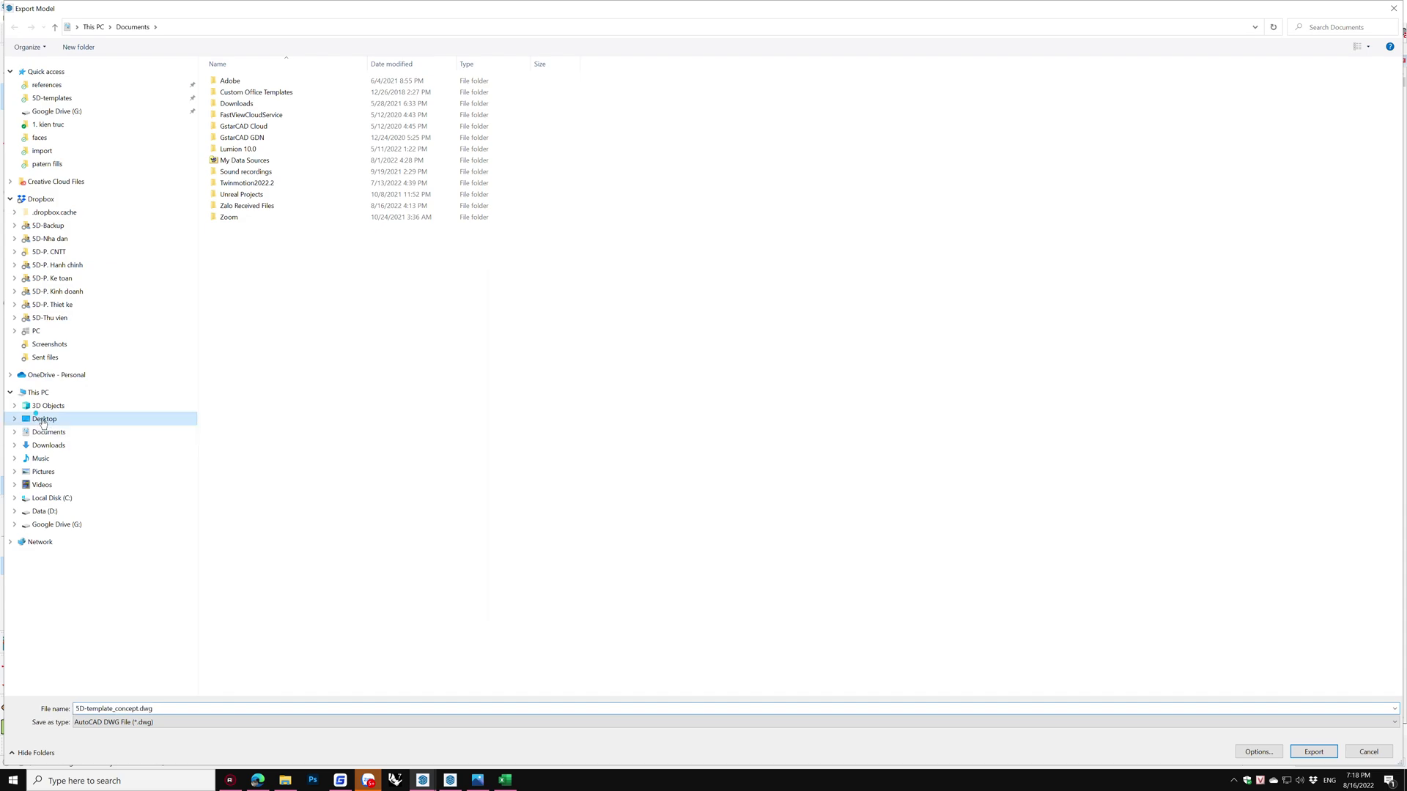
left_click(1313, 751)
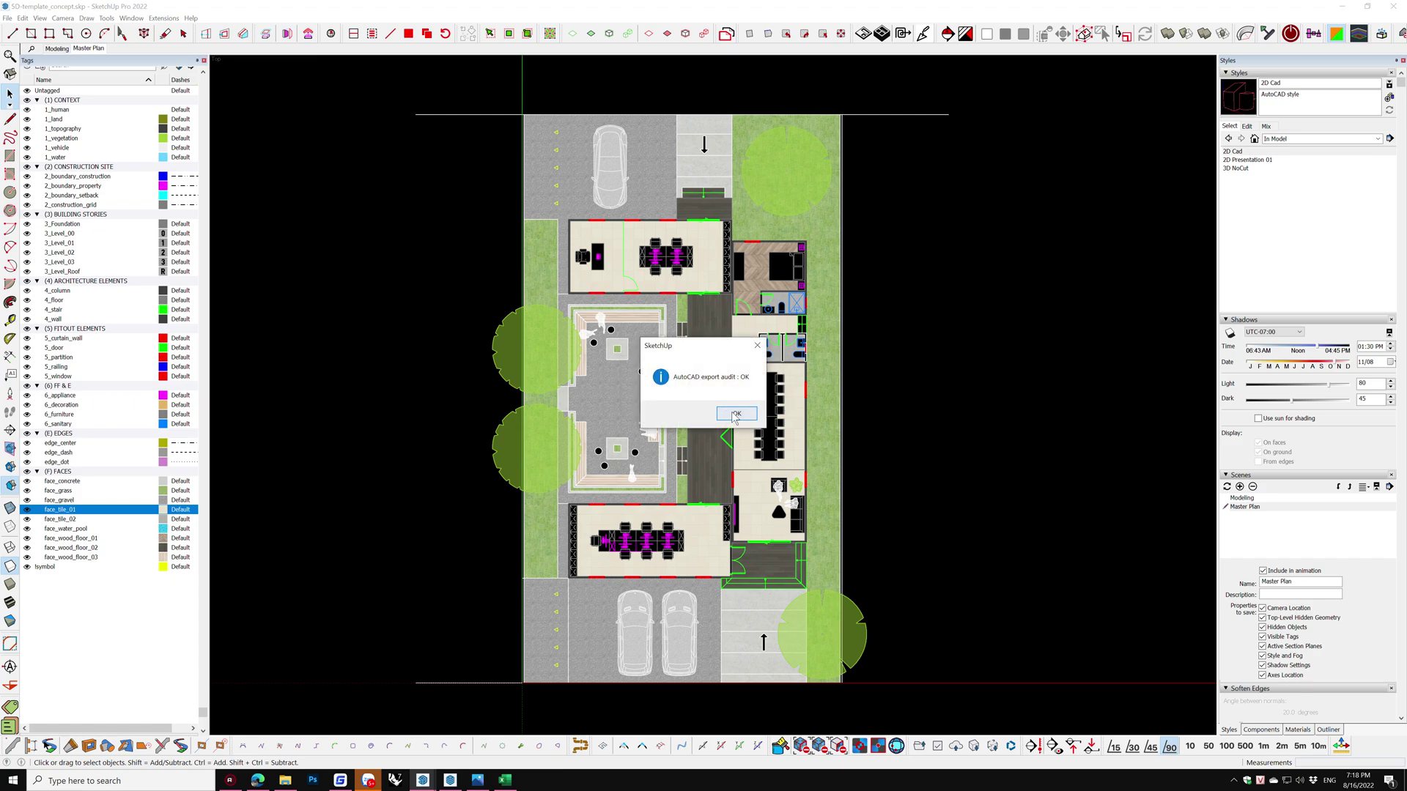
left_click(731, 416)
left_click(340, 779)
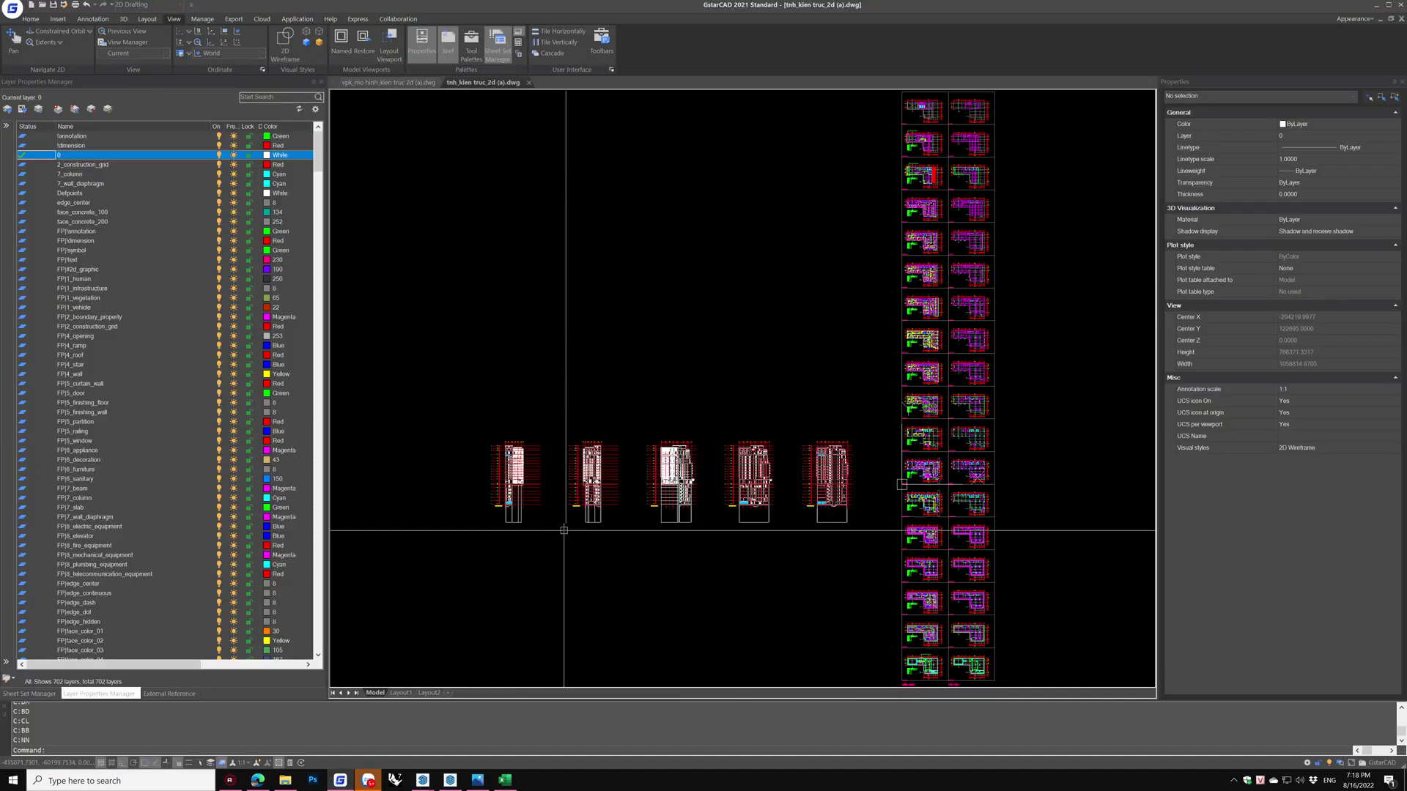
Open 5D-template_concept.dwg from the Desktop in GstarCAD
key("ctrl+o")
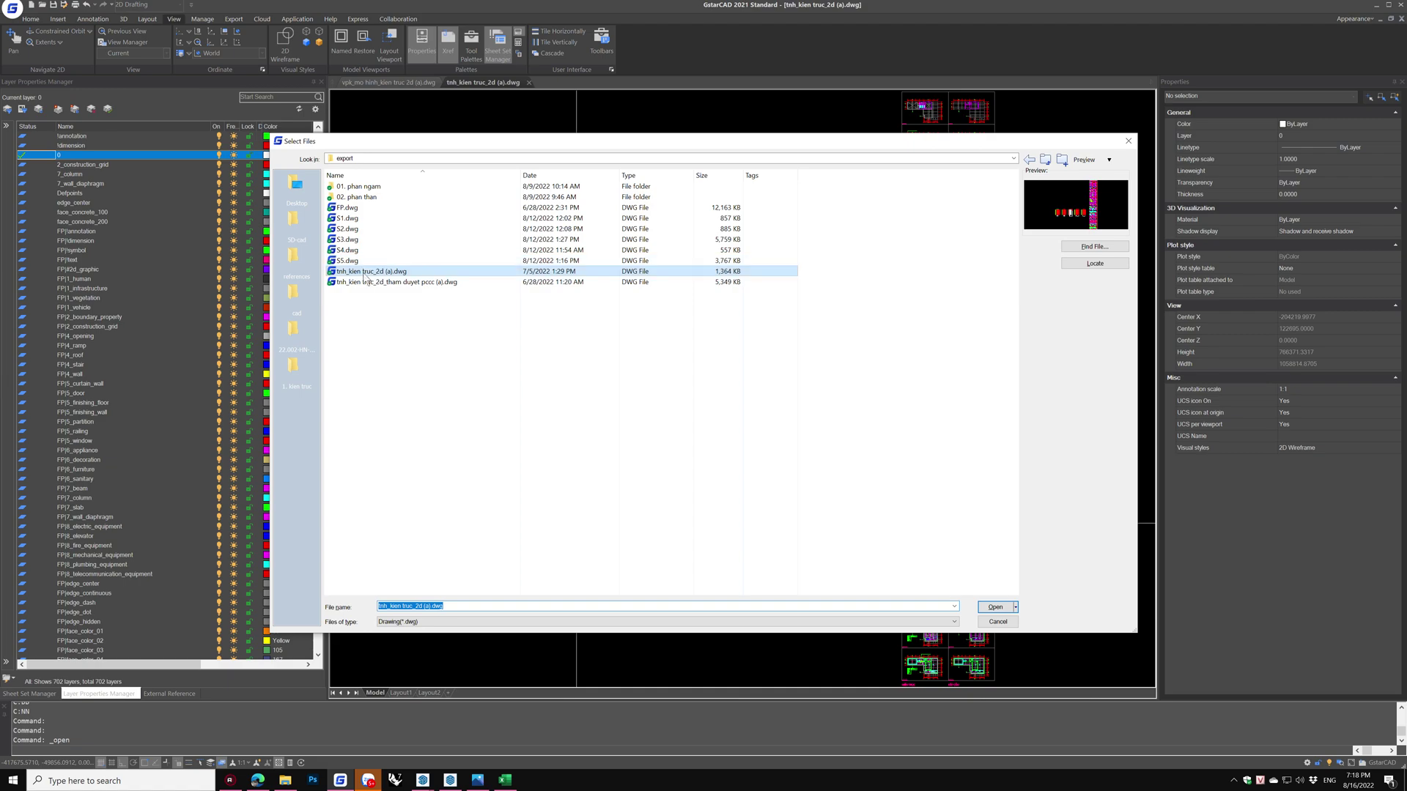
left_click(296, 189)
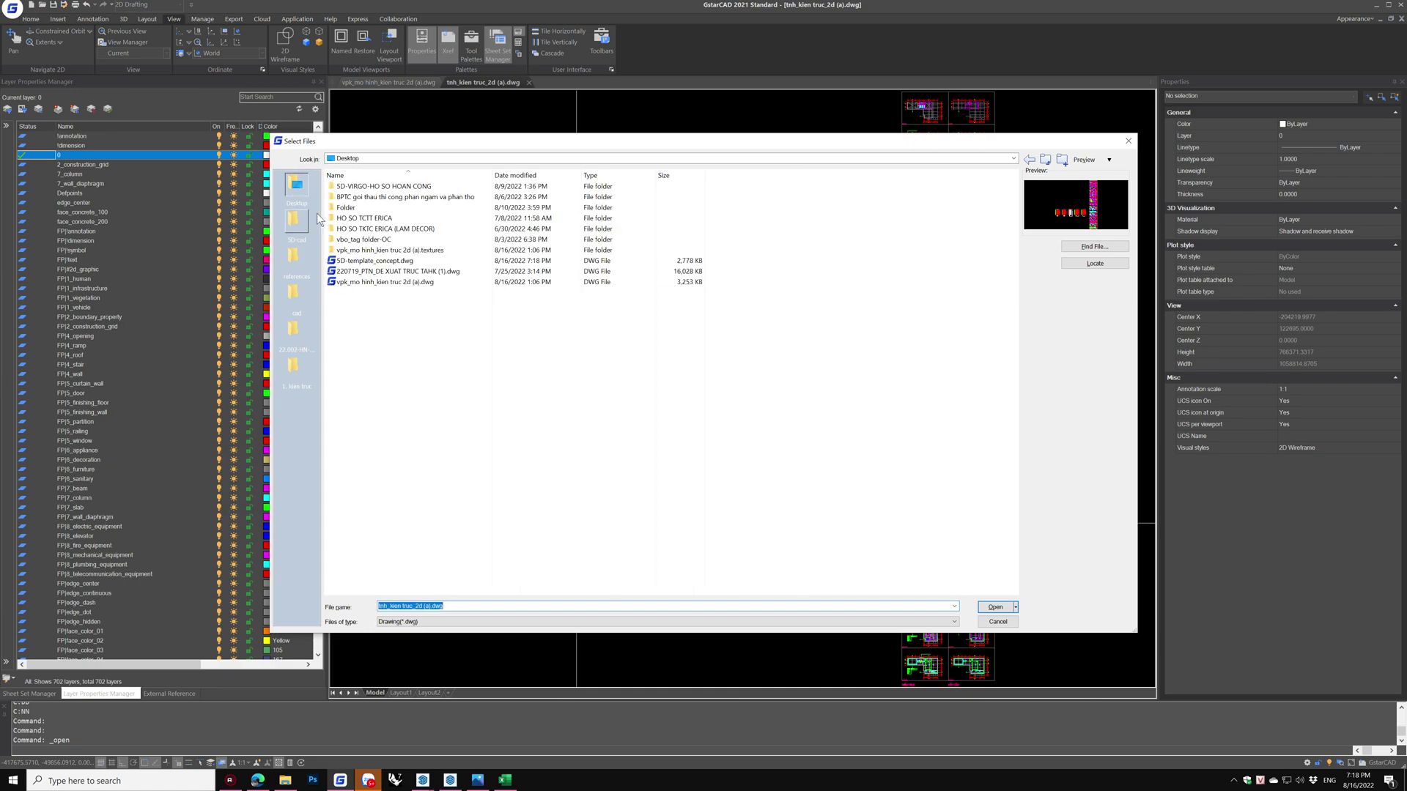
left_click(373, 261)
double_click(373, 262)
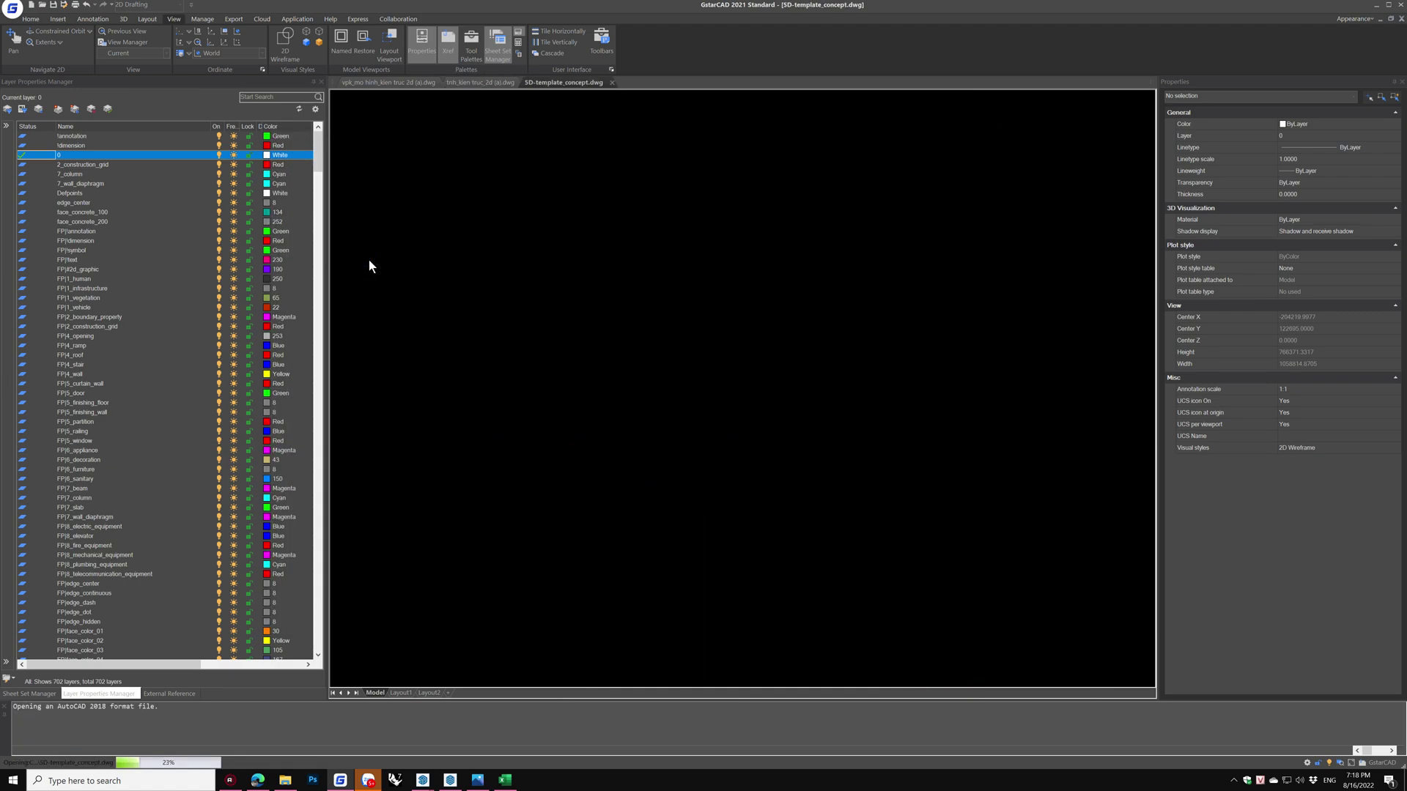
scroll(668, 364, "down", 2)
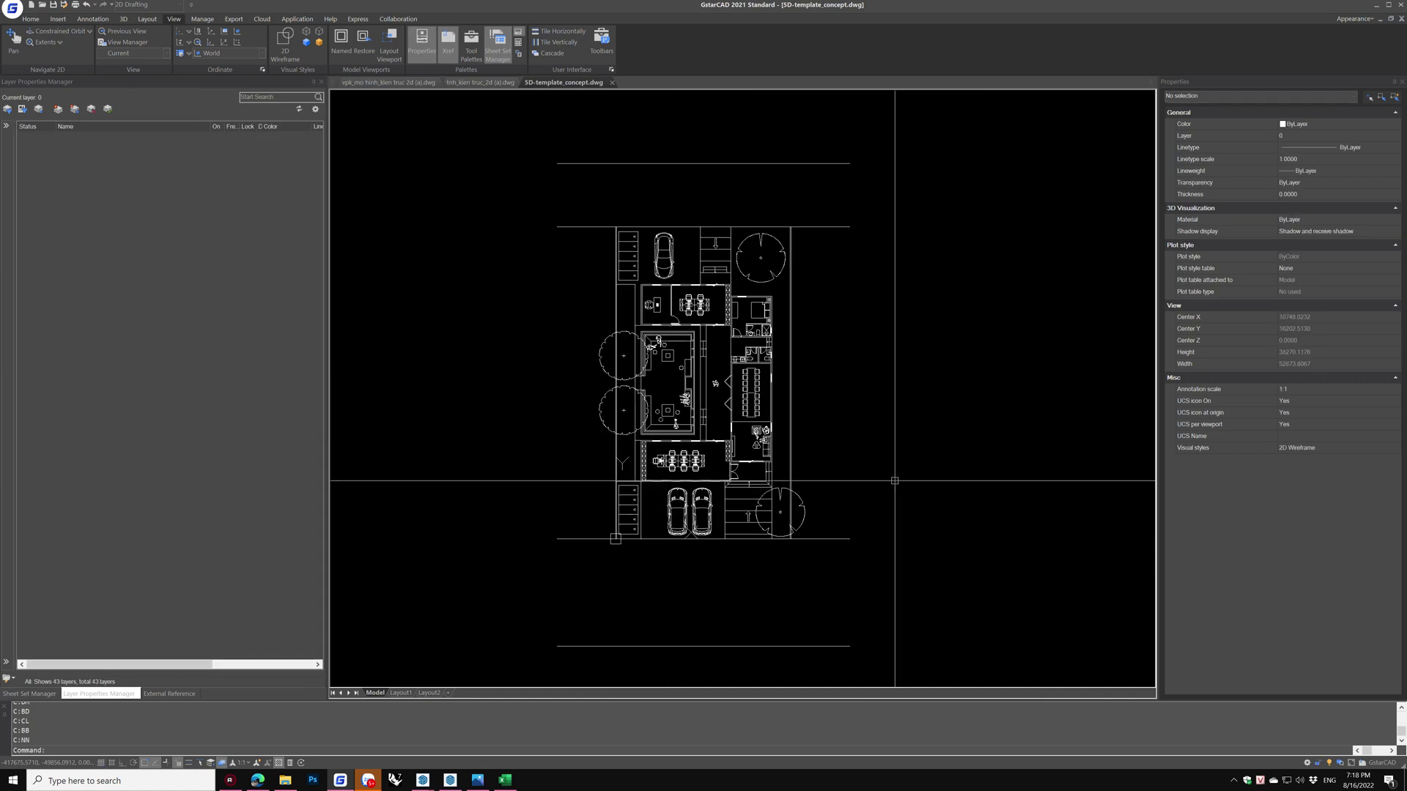
Select all objects and set their properties to ByLayer with SETBYLAYER
key("ctrl+a")
type("set")
left_click(937, 562)
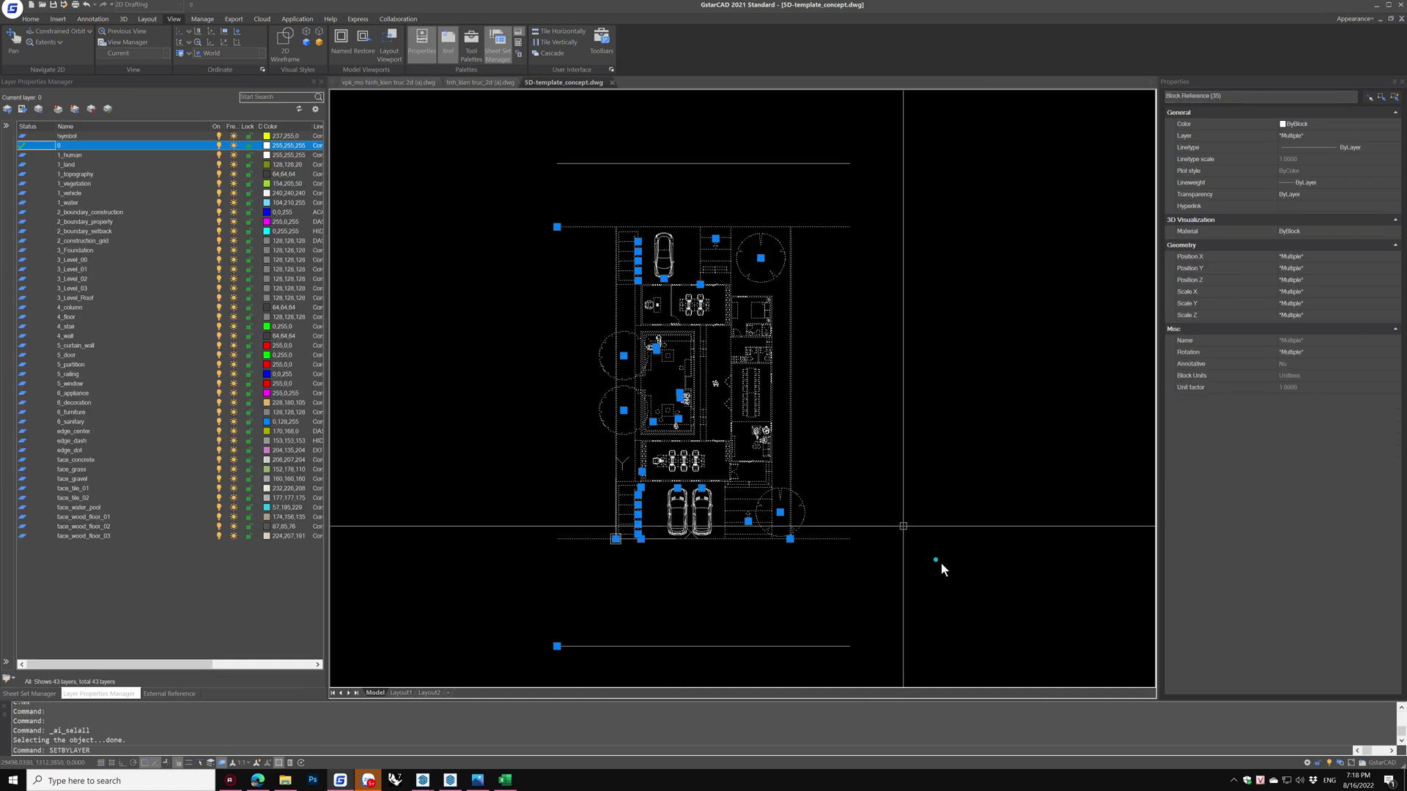
Confirm the SETBYLAYER prompt so ByBlock properties become ByLayer
key("Return")
key("Return")
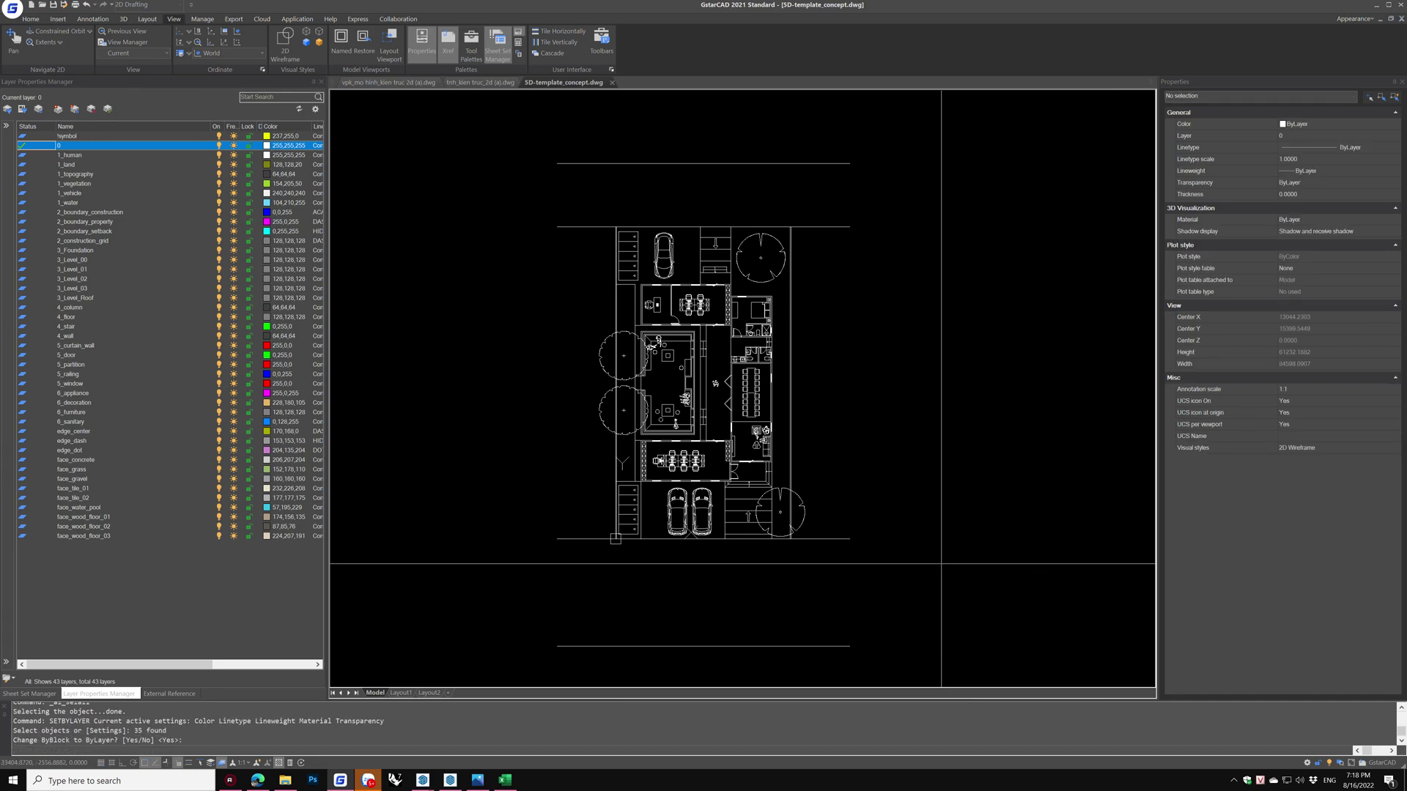
scroll(741, 471, "up", 1)
scroll(695, 448, "up", 5)
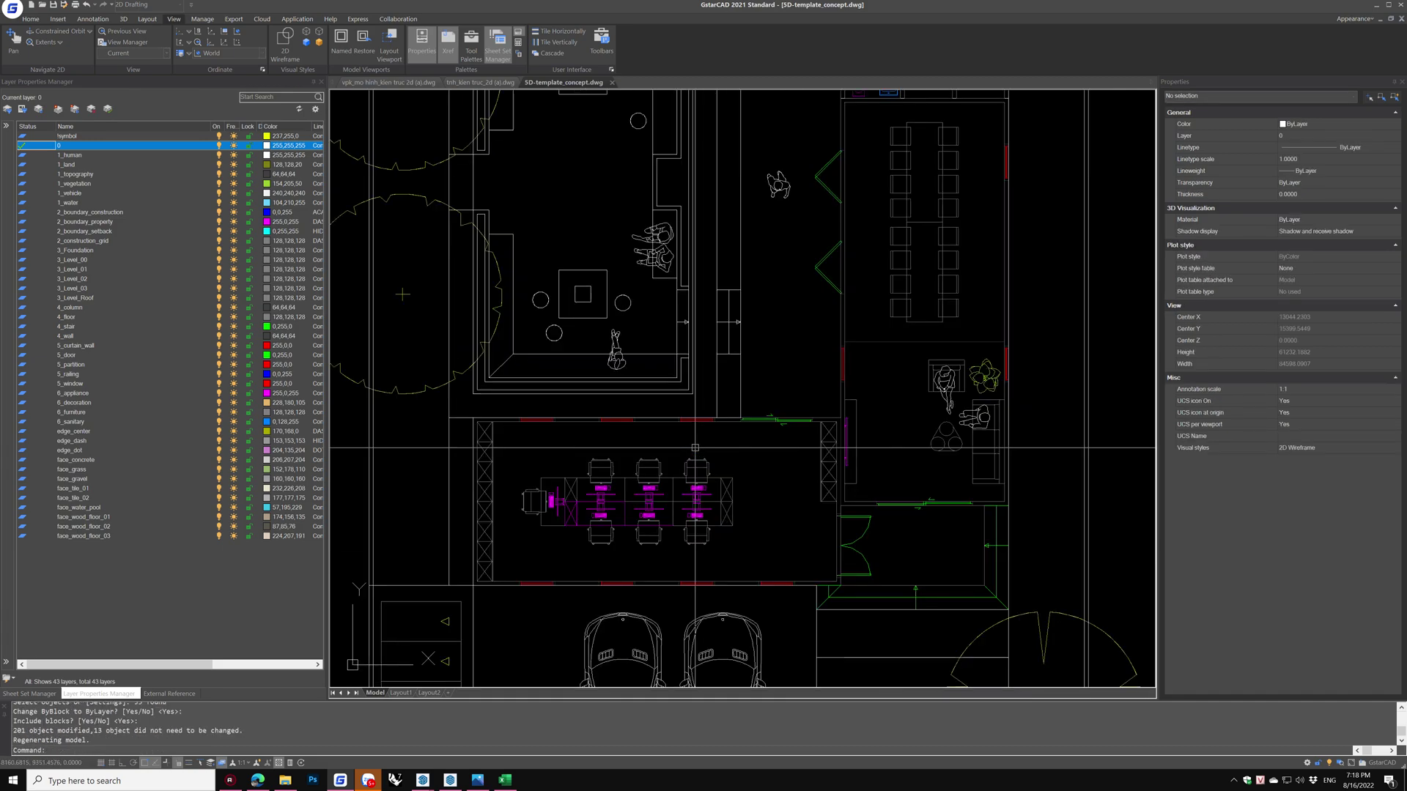
scroll(694, 448, "down", 4)
scroll(850, 540, "down", 1)
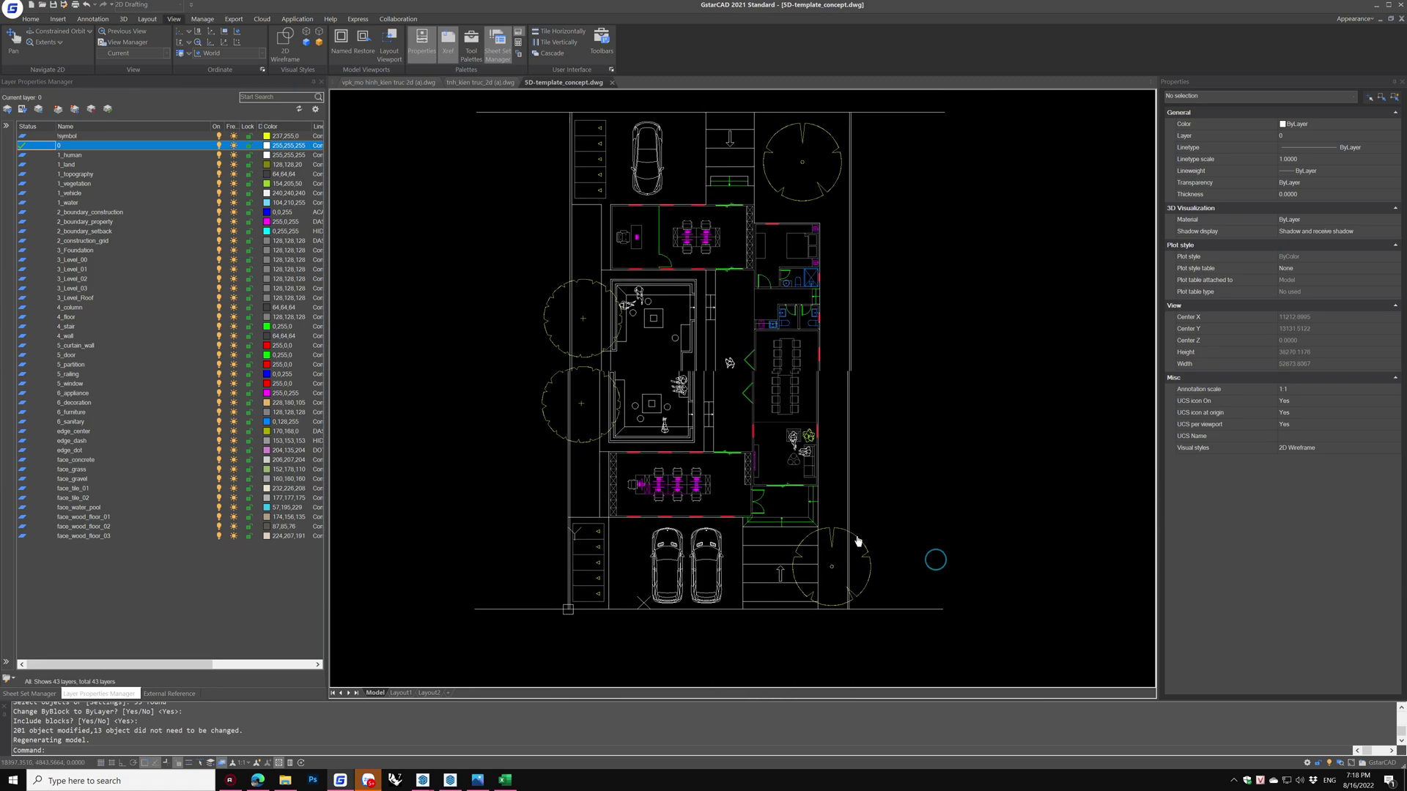
Check the linetype scale in the Linetype settings, then cancel the command
type("lt")
key("Return")
type("500")
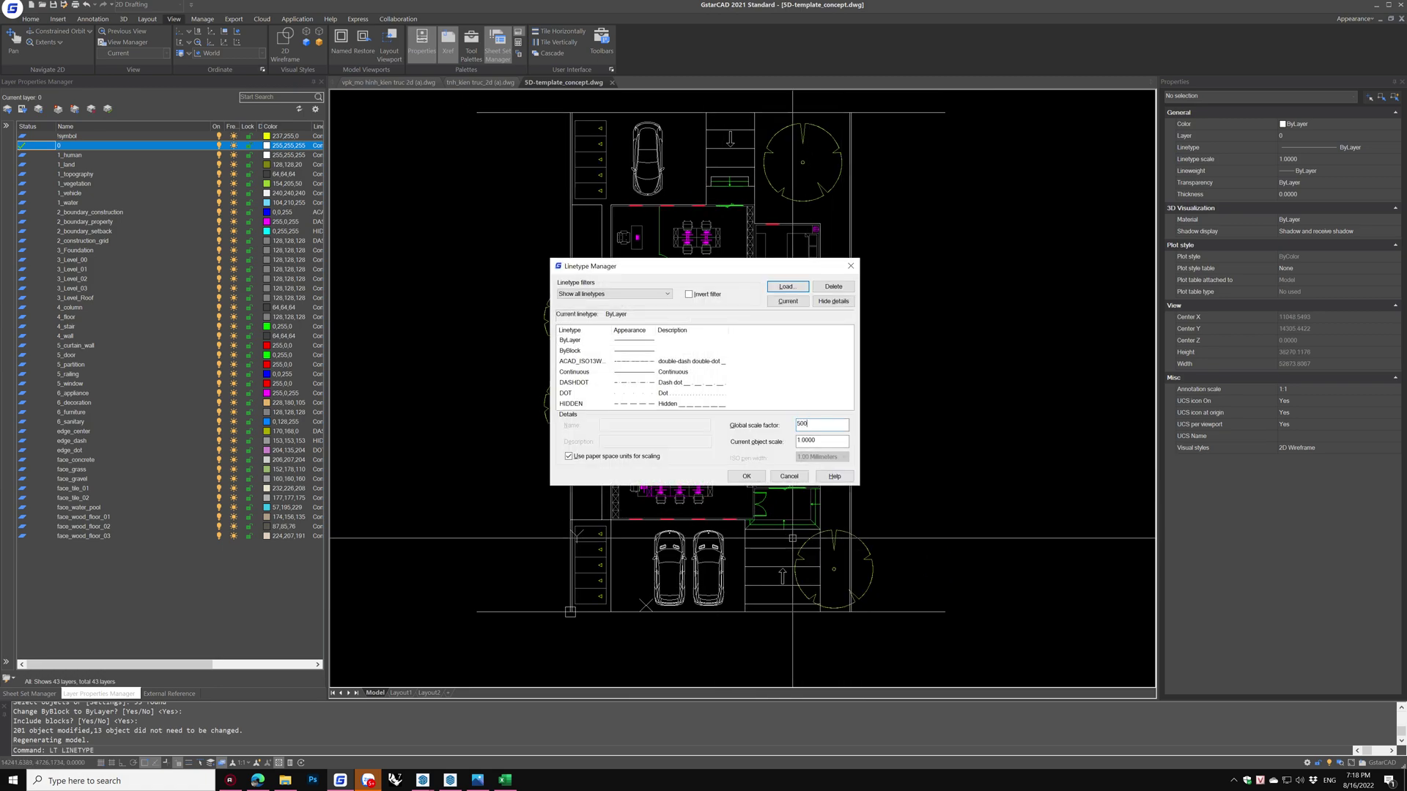
left_click(745, 477)
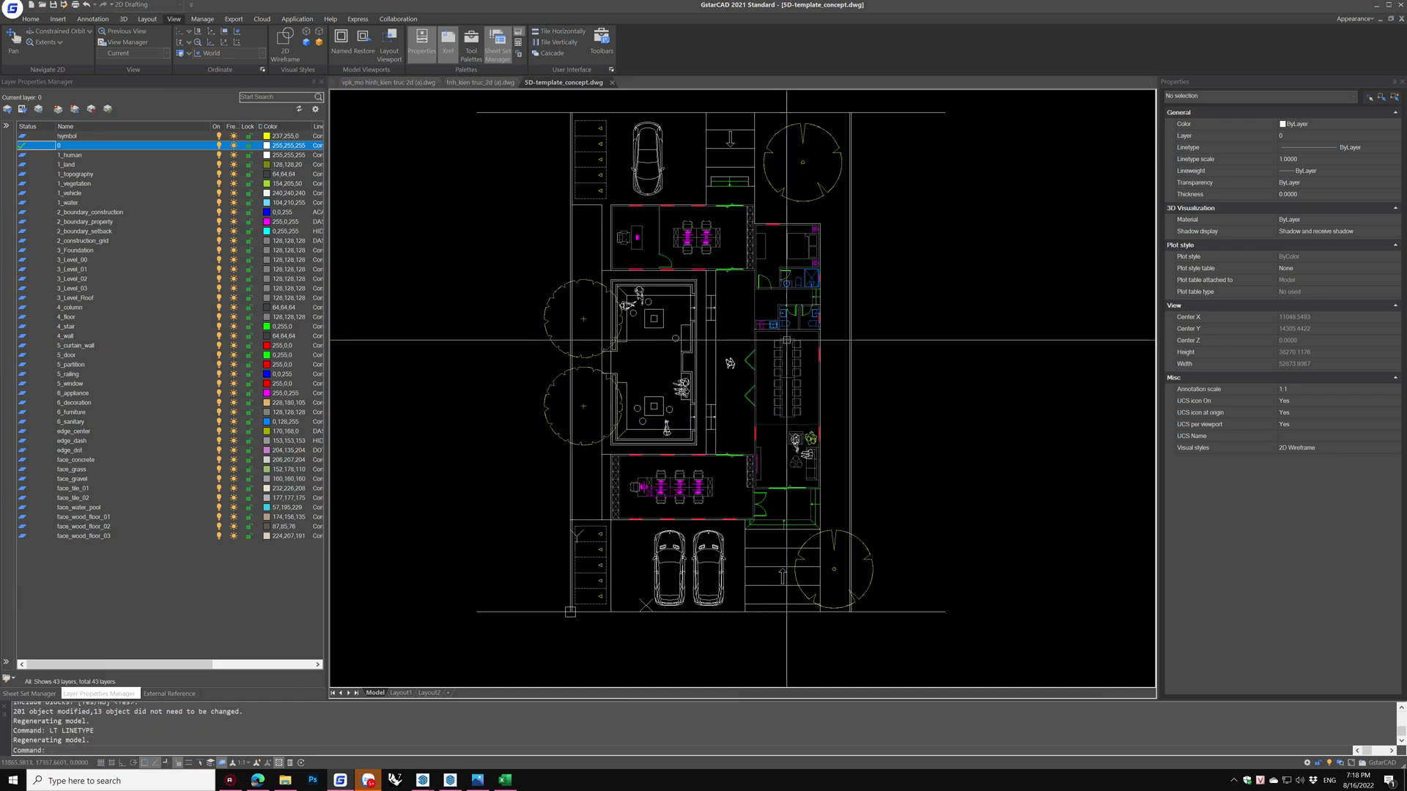
scroll(839, 319, "up", 4)
scroll(879, 343, "up", 1)
scroll(879, 344, "up", 2)
scroll(879, 343, "up", 2)
key("Escape")
key("Escape")
Regenerate the drawing so the floor plan shows its layer colours
scroll(879, 344, "down", 3)
scroll(879, 344, "down", 2)
middle_click_drag(866, 352, 866, 464)
type("re")
key("Return")
middle_click_drag(896, 283, 901, 387)
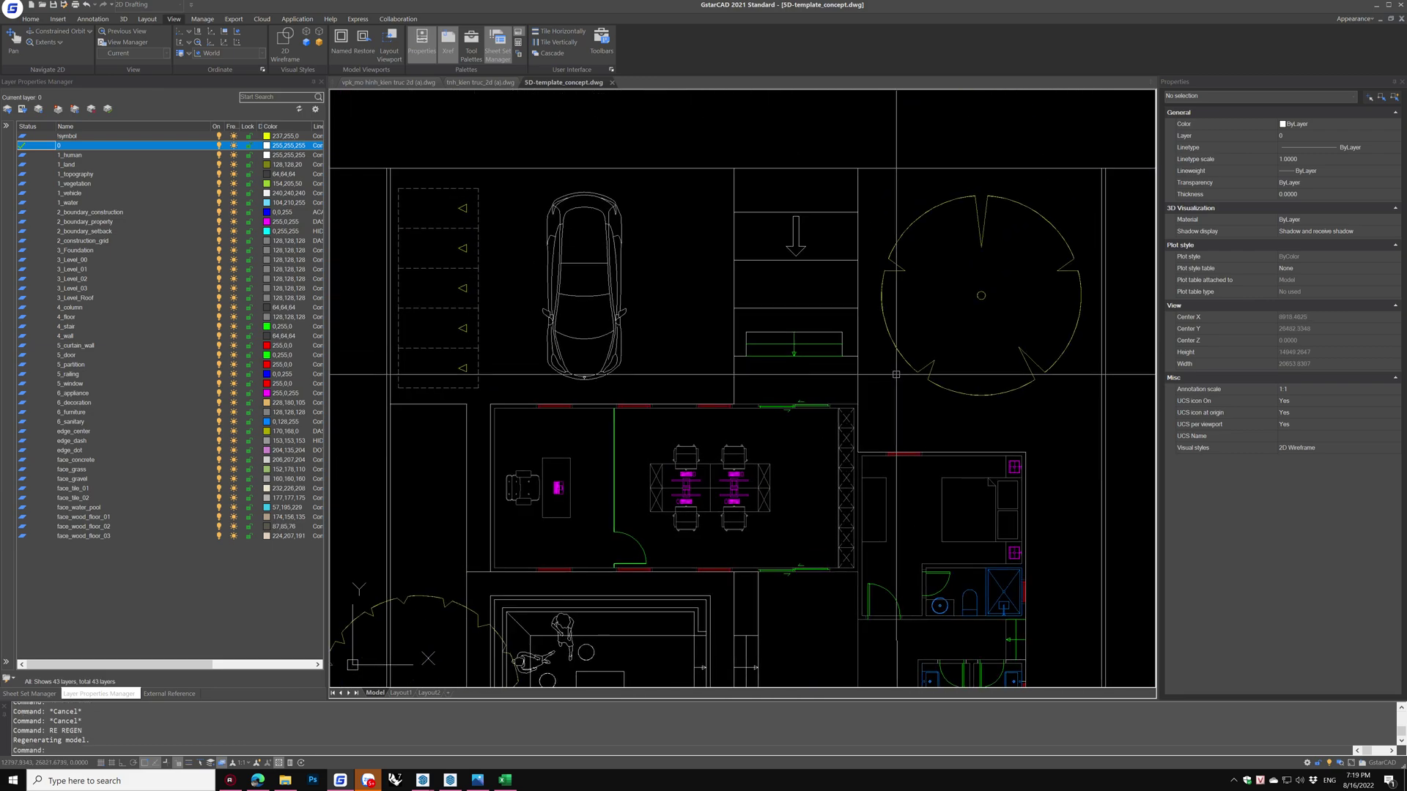
Inspect the car block on 1_vehicle, then explode a furniture group
left_click(584, 370)
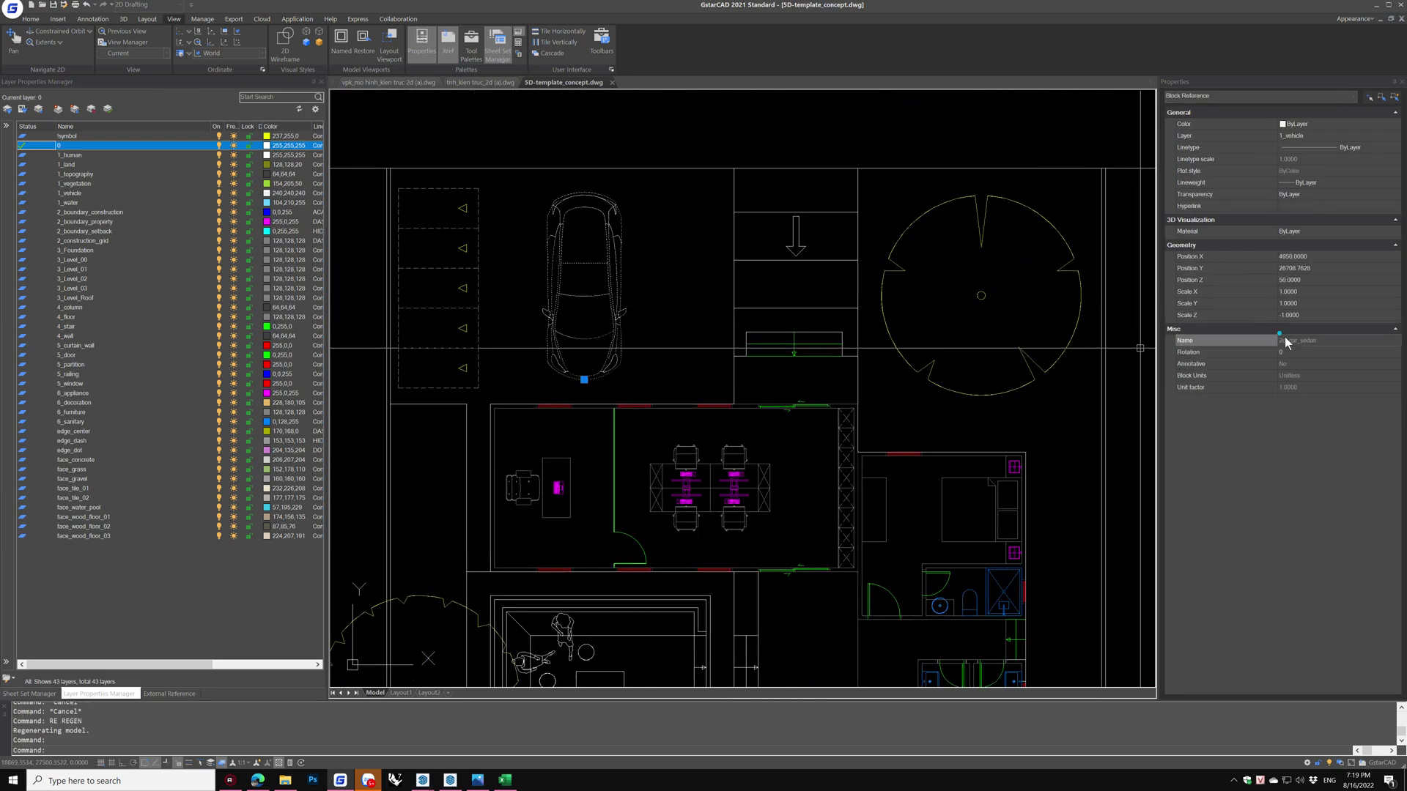
key("Escape")
left_click(772, 459)
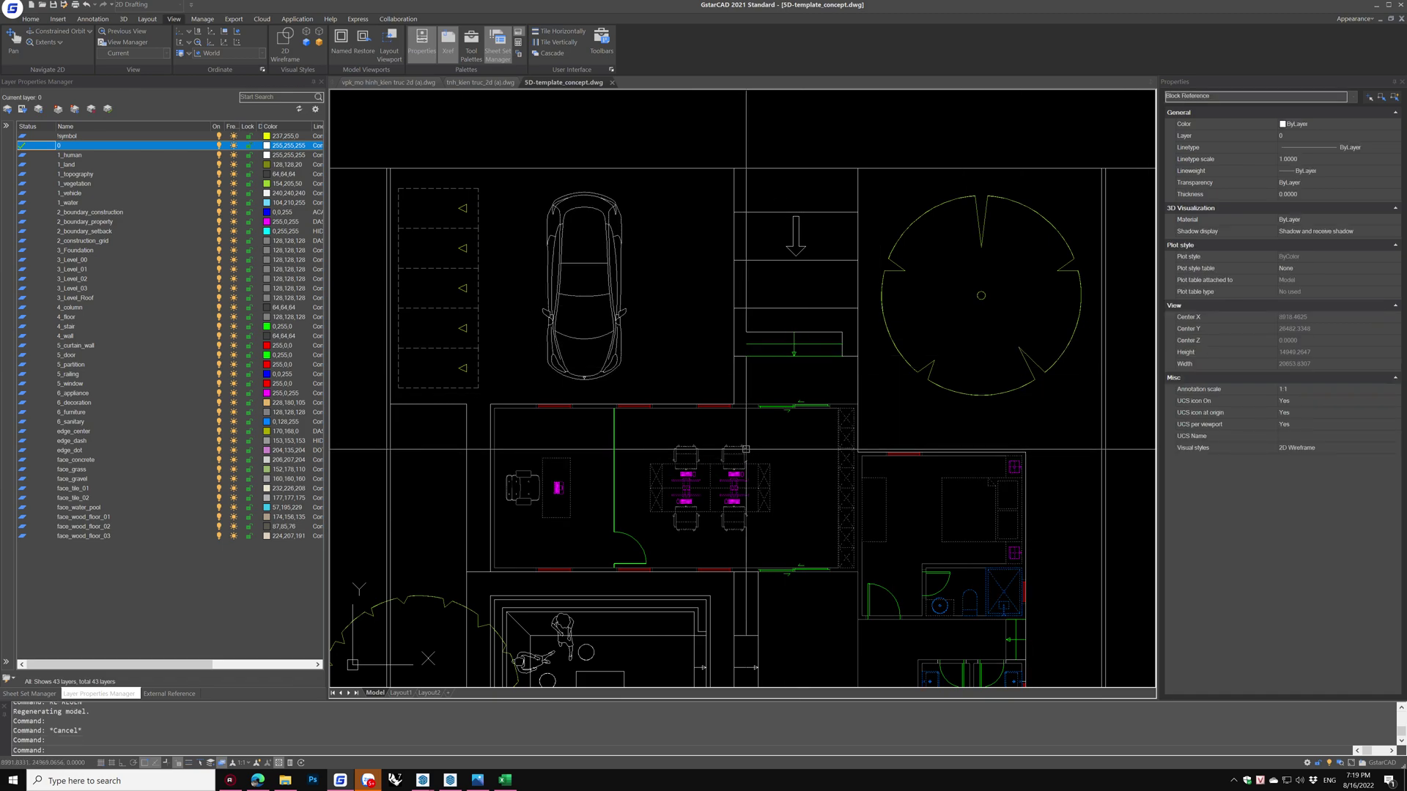
middle_click_drag(772, 459, 760, 360)
type("x")
key("Return")
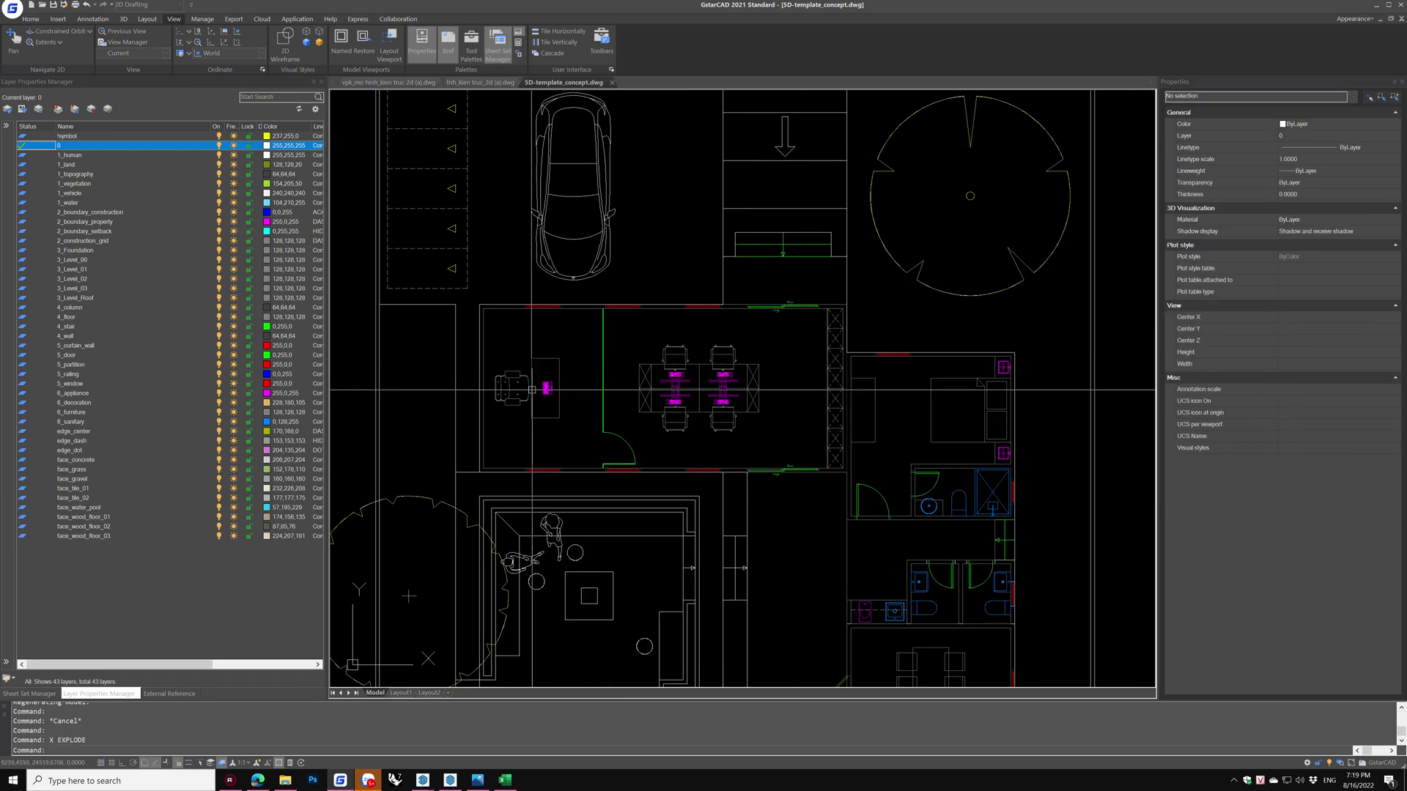
Confirm the lounge and office chairs sit on the 6_furniture layer
left_click(528, 389)
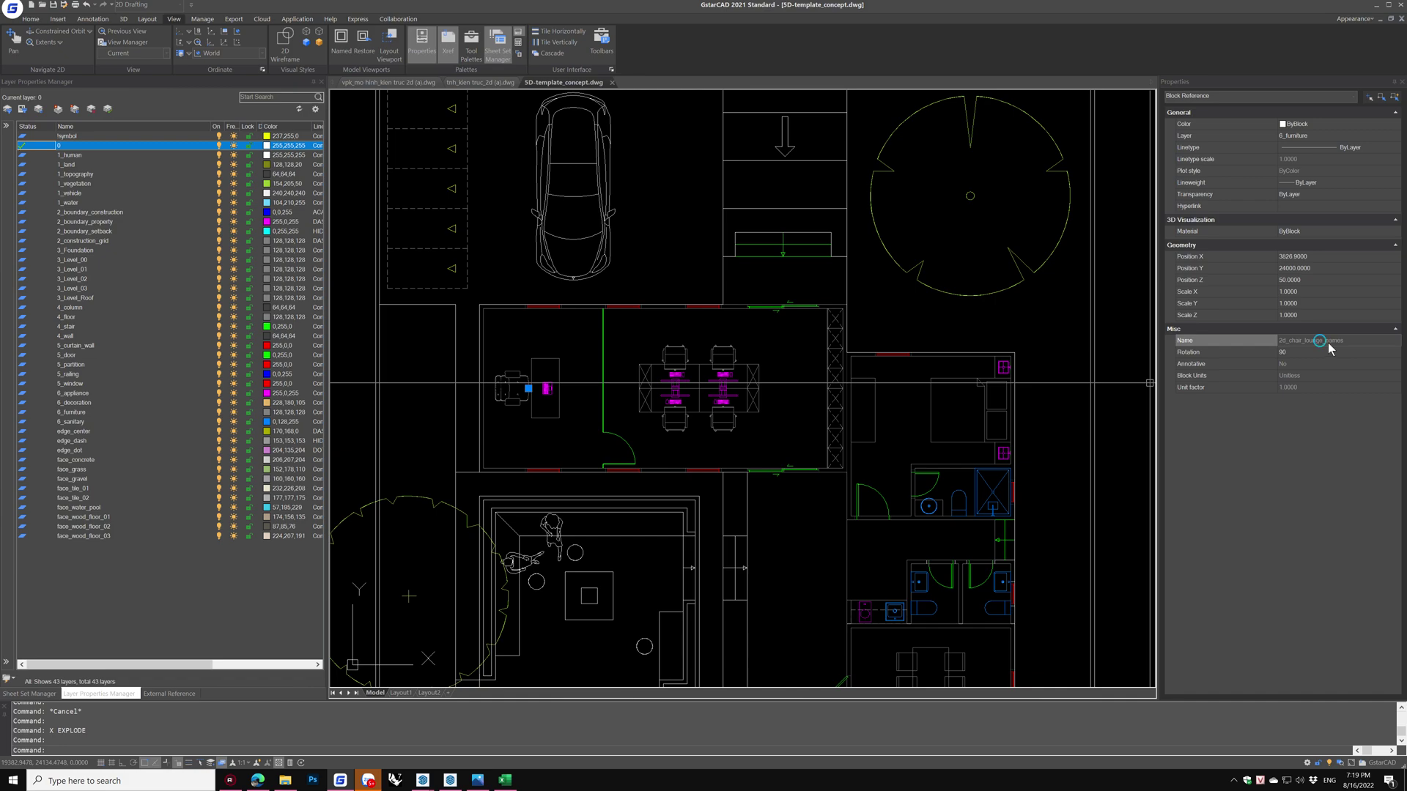
scroll(690, 390, "up", 5)
key("Escape")
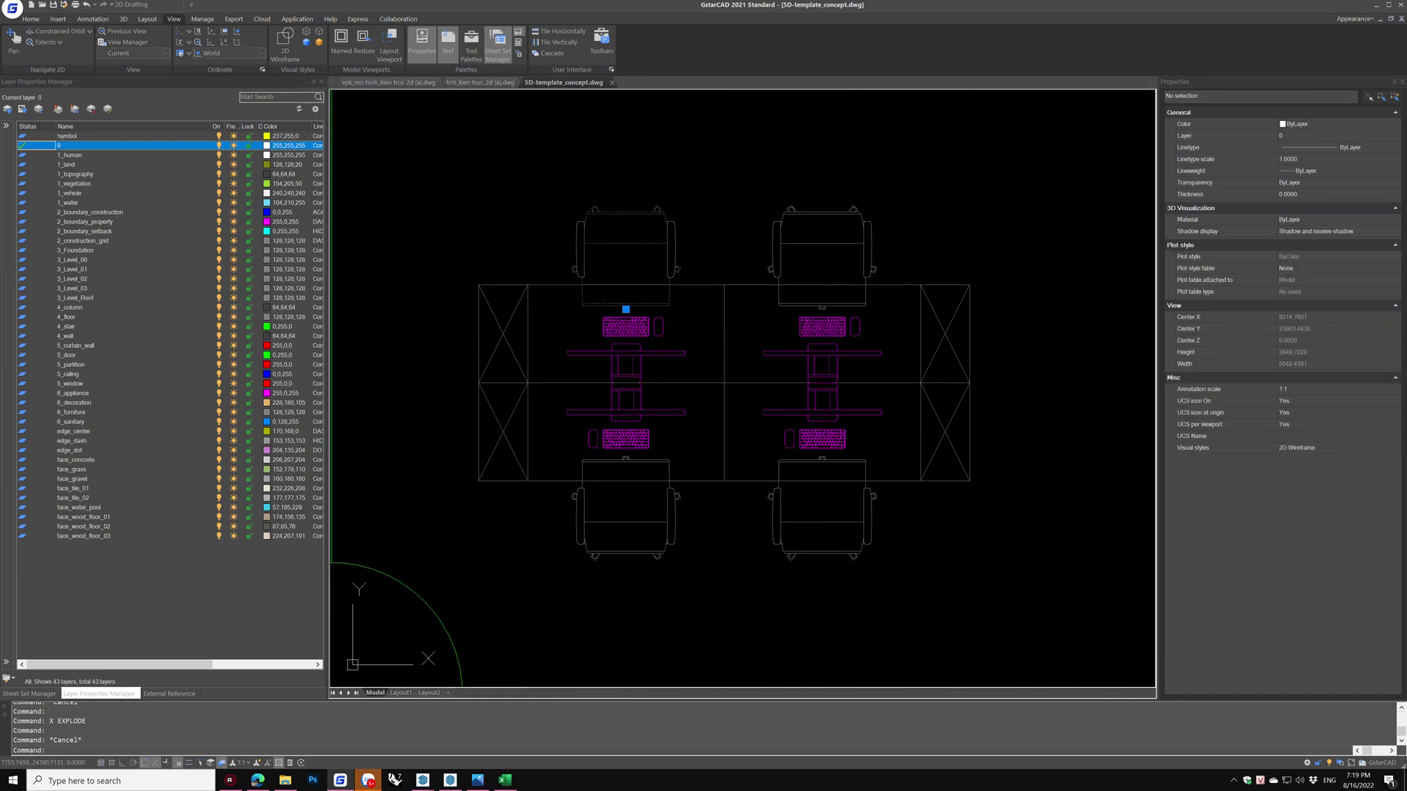
scroll(686, 247, "down", 10)
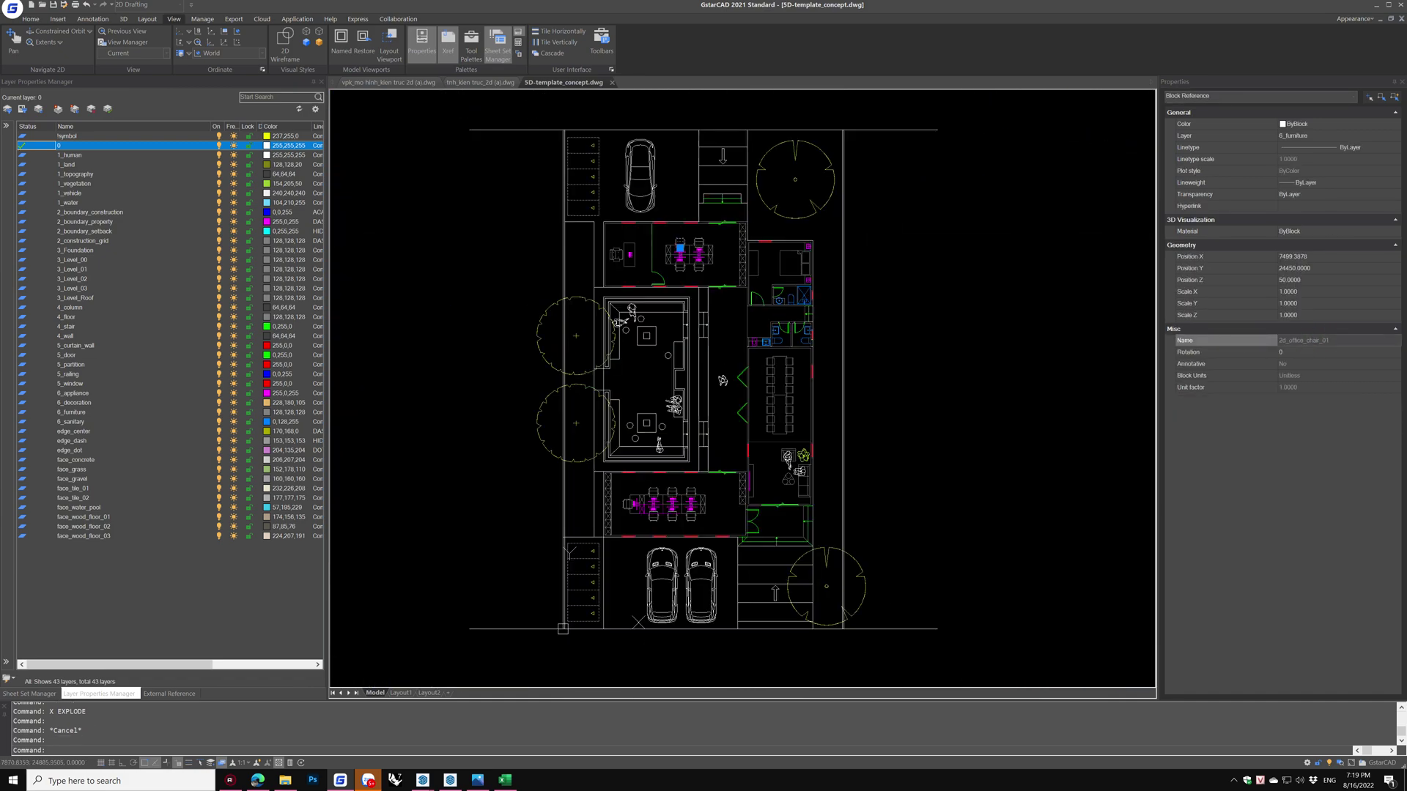
key("Escape")
scroll(733, 293, "down", 2)
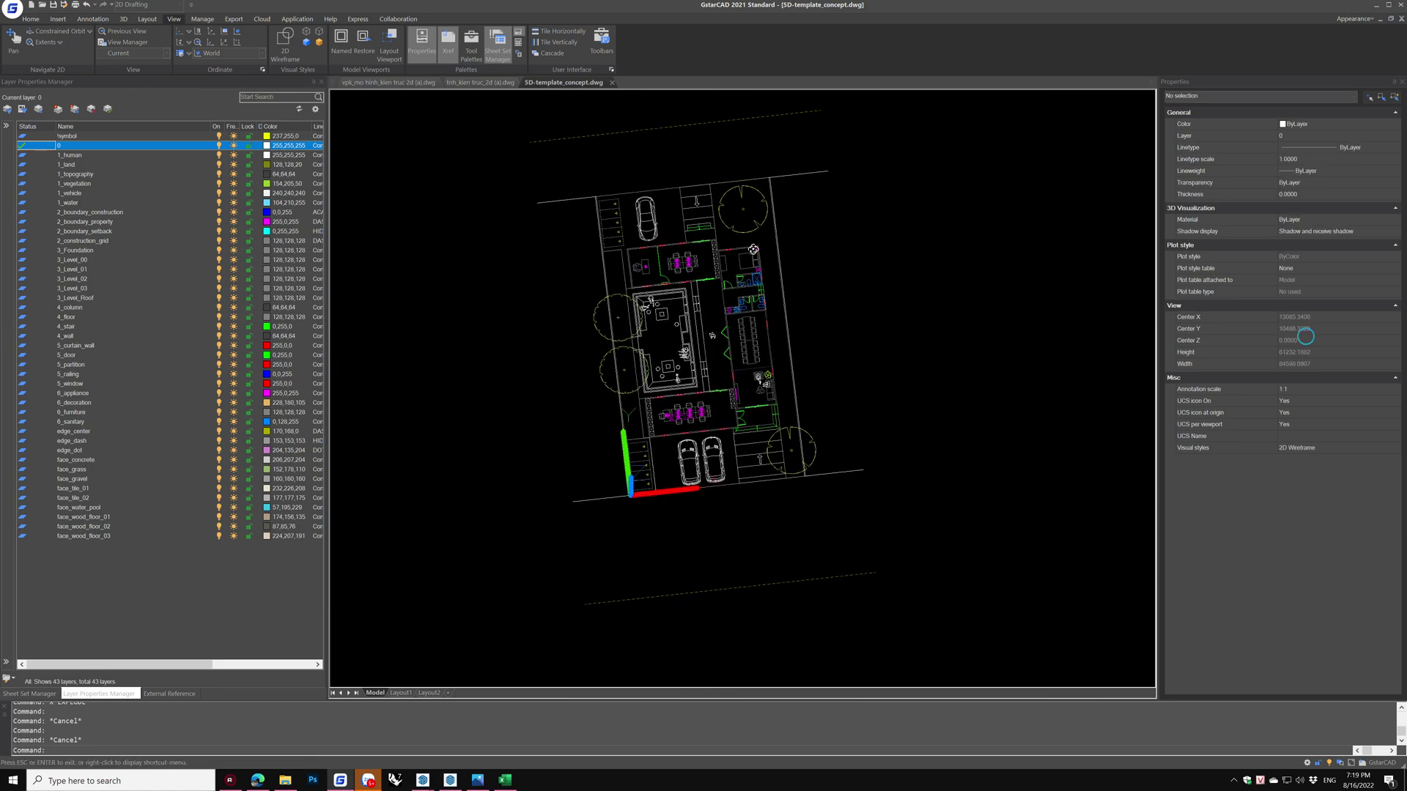